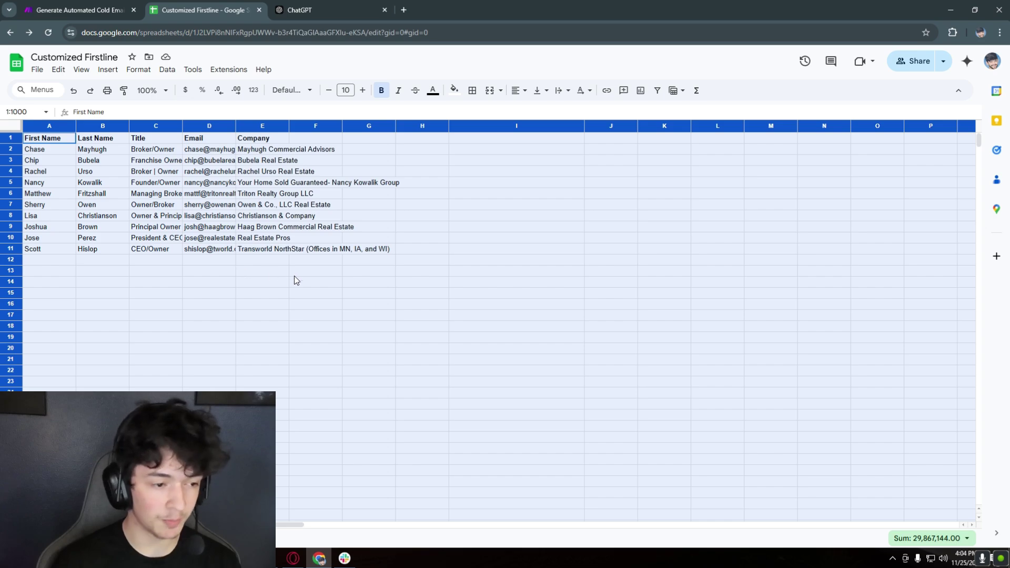
Review the prospects' email addresses in rows 2 to 11 of the Customized Firstline sheet
click(294, 273)
click(261, 304)
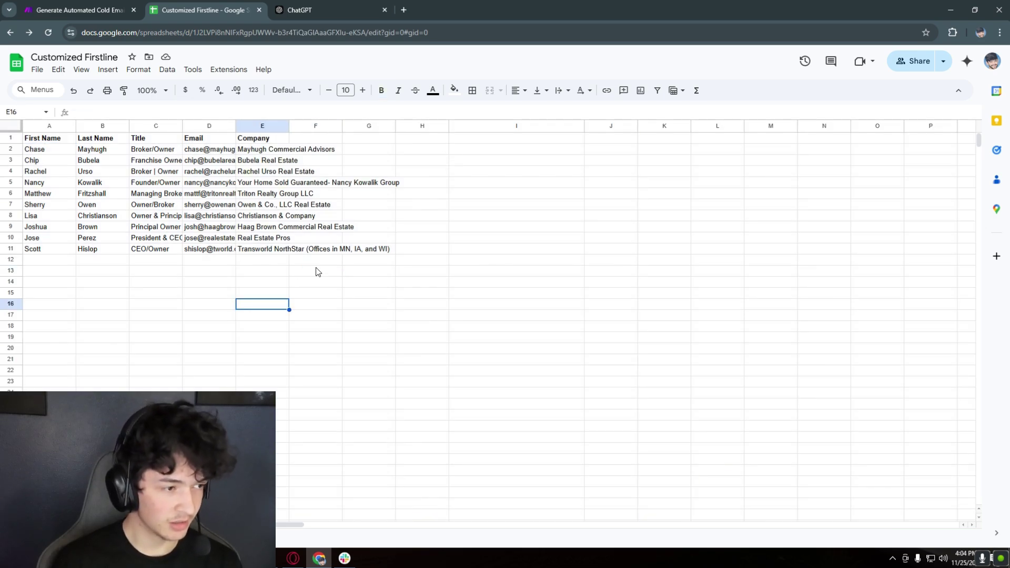
drag(220, 154, 218, 250)
click(220, 283)
Switch to Make and run the Generate Automated Cold Email First Line (copy) scenario once
click(90, 10)
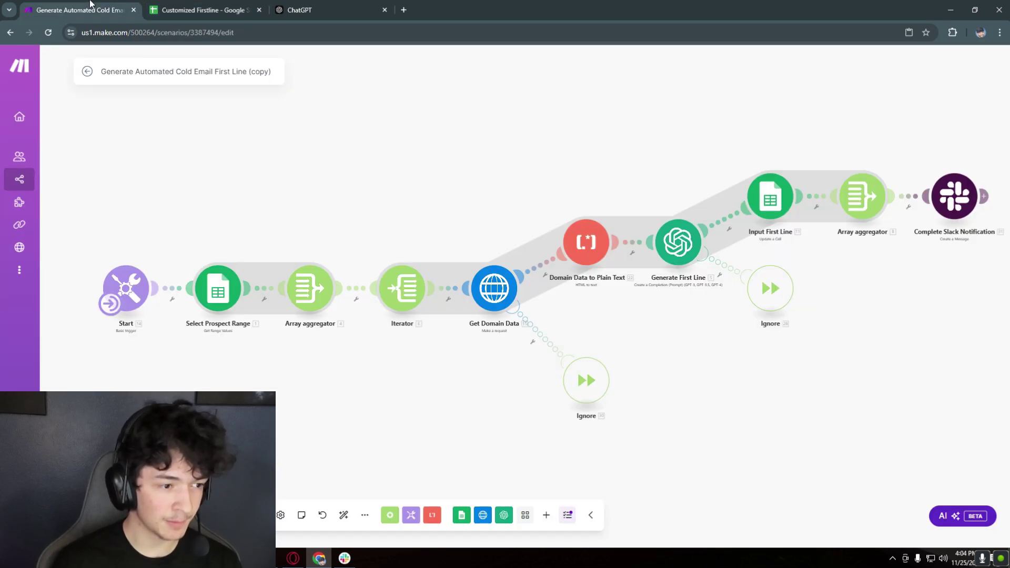
drag(317, 219, 284, 192)
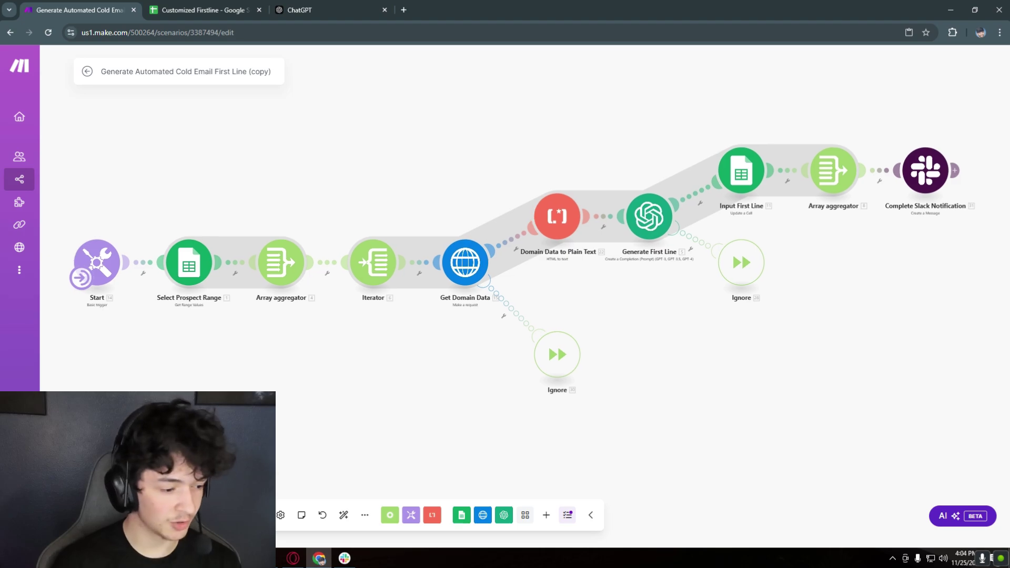
click(174, 516)
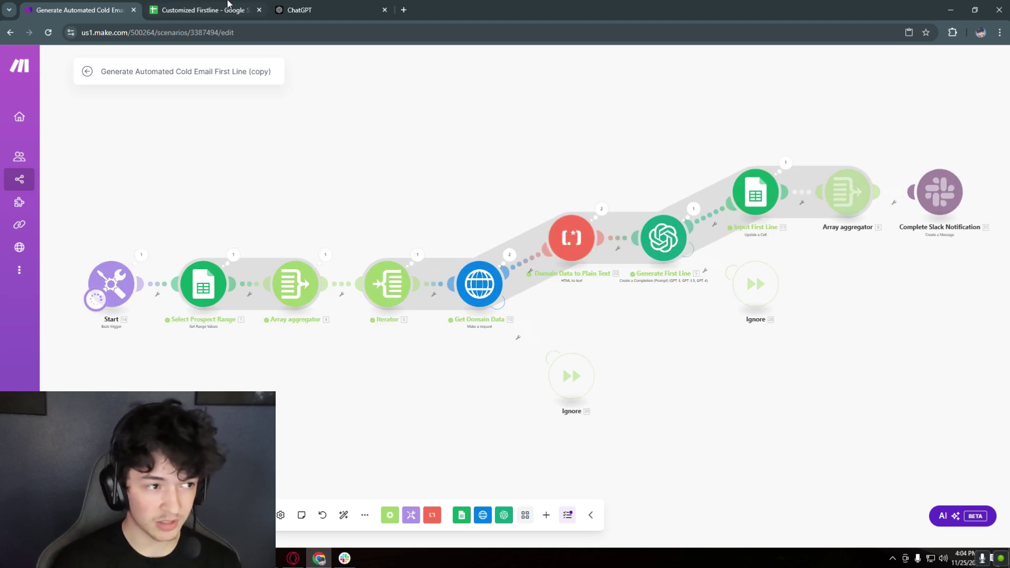
Switch to the Customized Firstline sheet and examine the first lines being written into column G
click(200, 9)
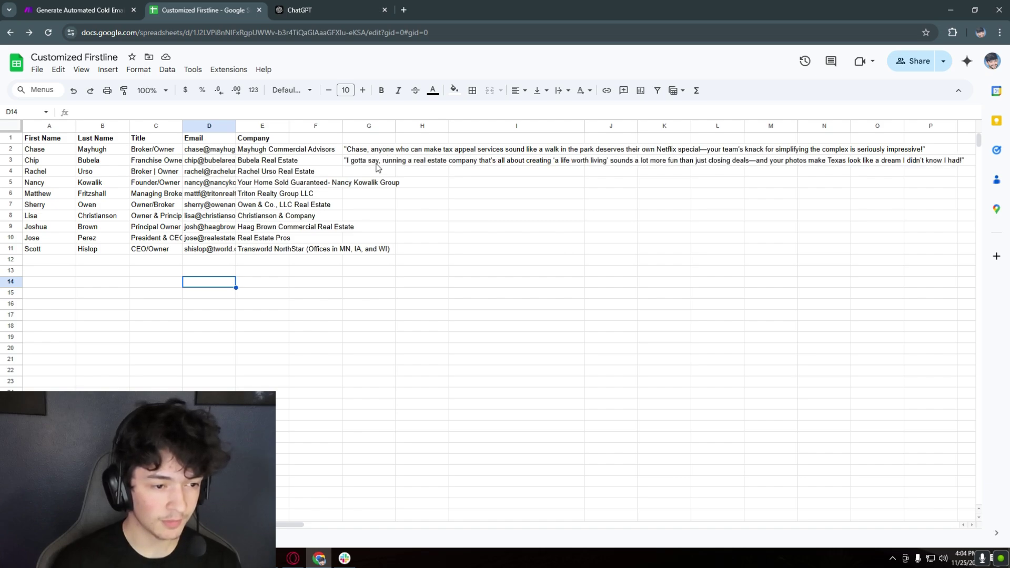
double_click(378, 163)
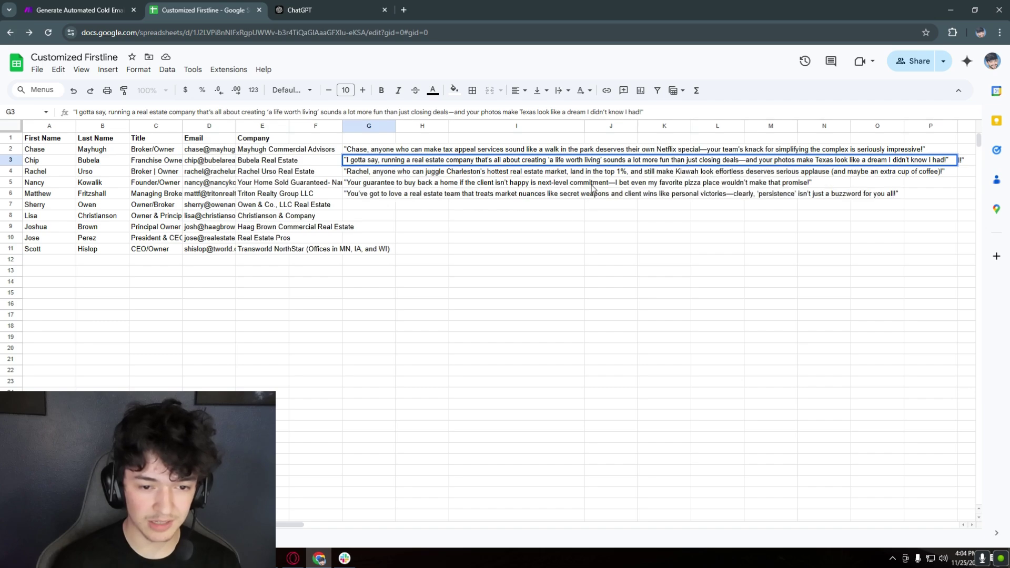
click(590, 182)
click(367, 185)
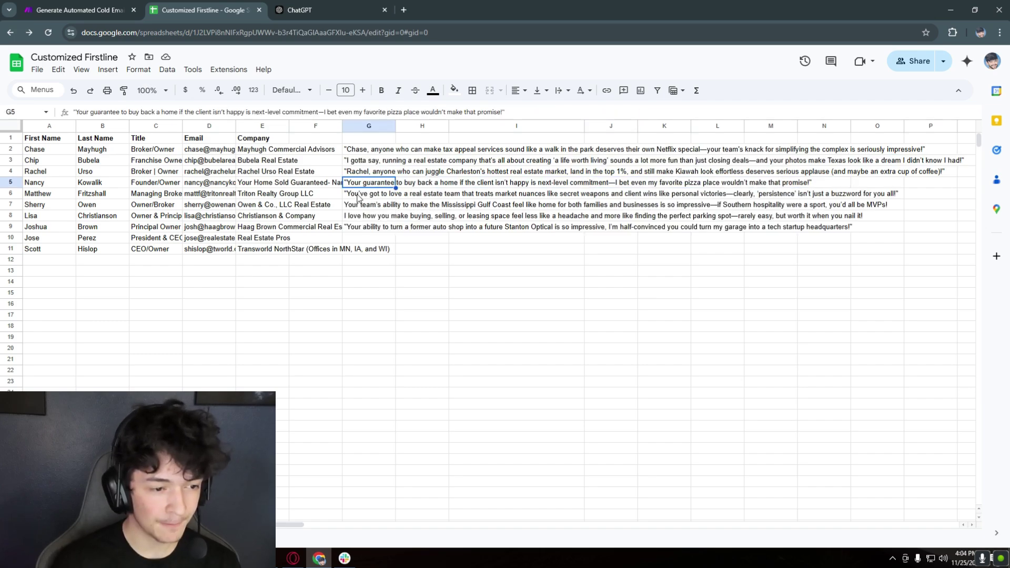
click(361, 196)
click(428, 272)
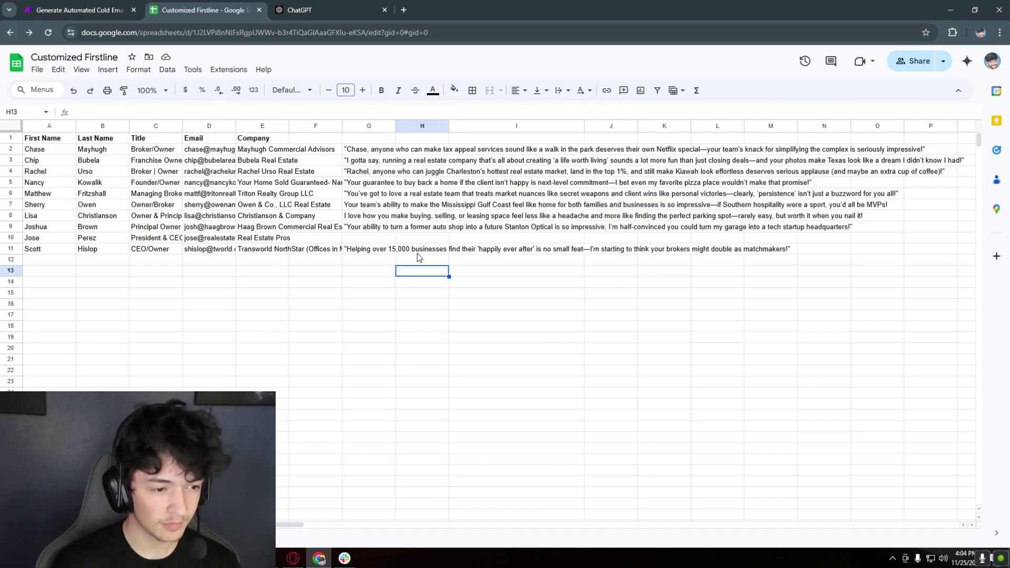
Read the generated first lines in rows 8 to 11 and compare them with the email column
double_click(358, 216)
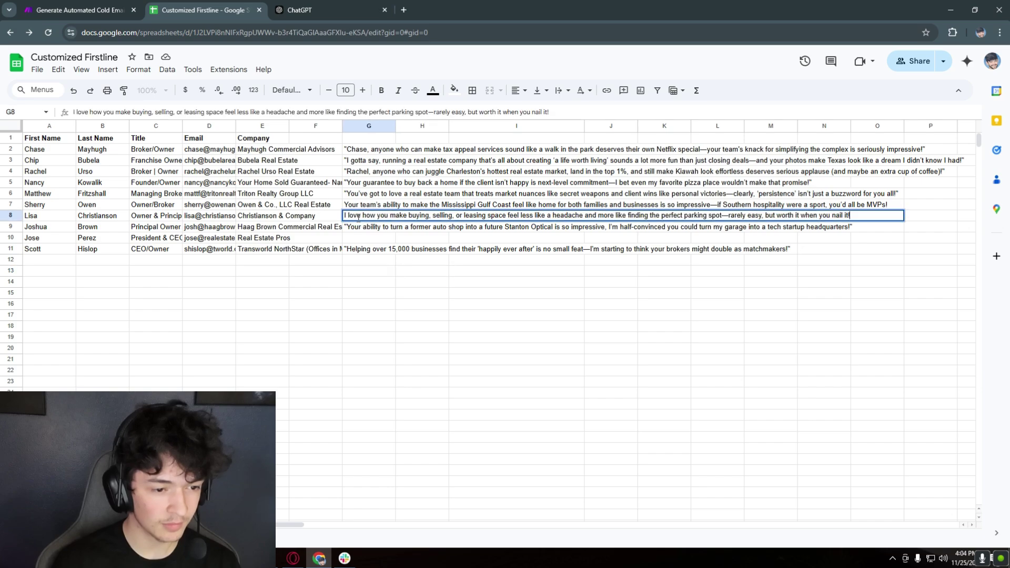
click(376, 241)
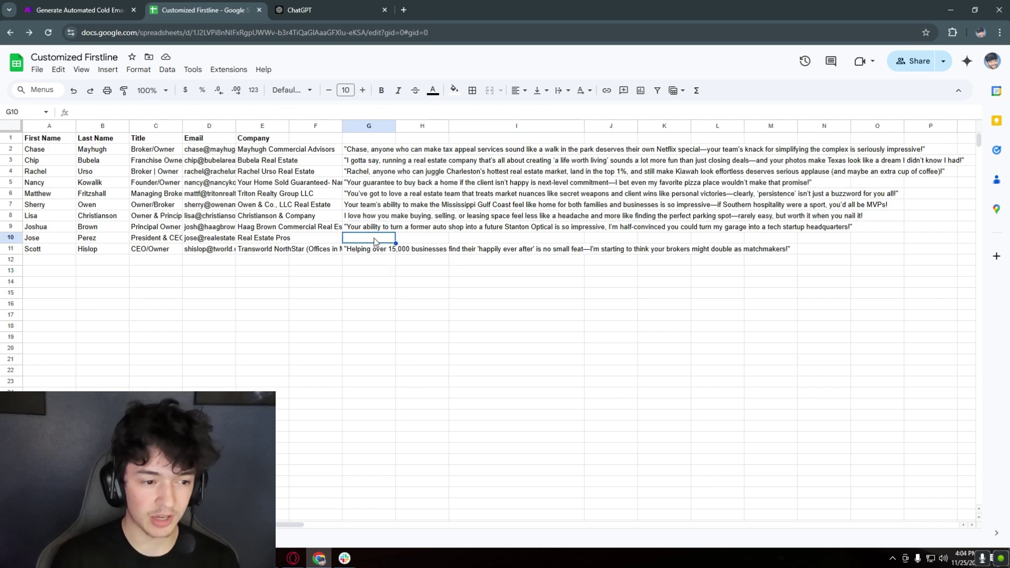
click(445, 296)
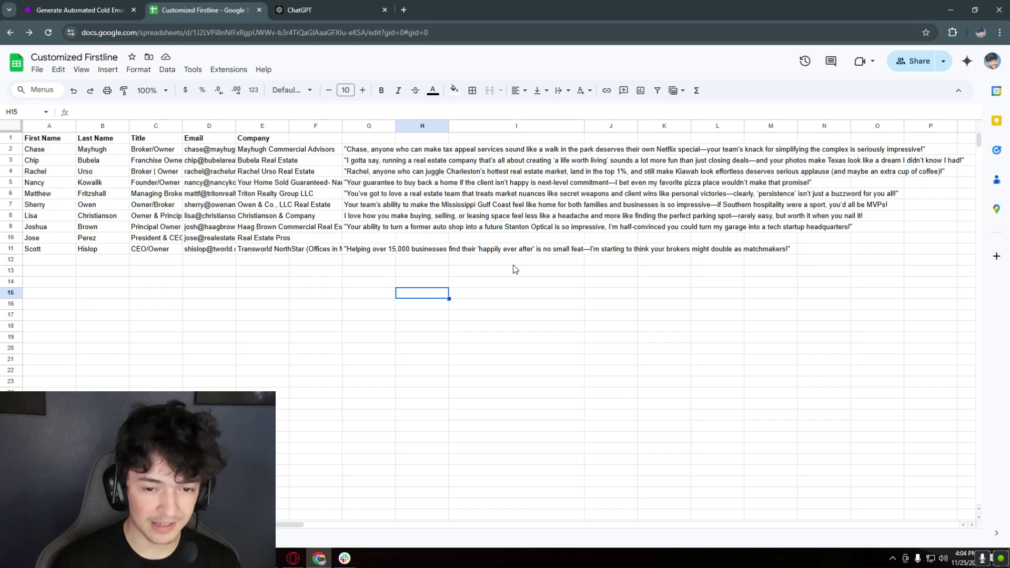
double_click(382, 250)
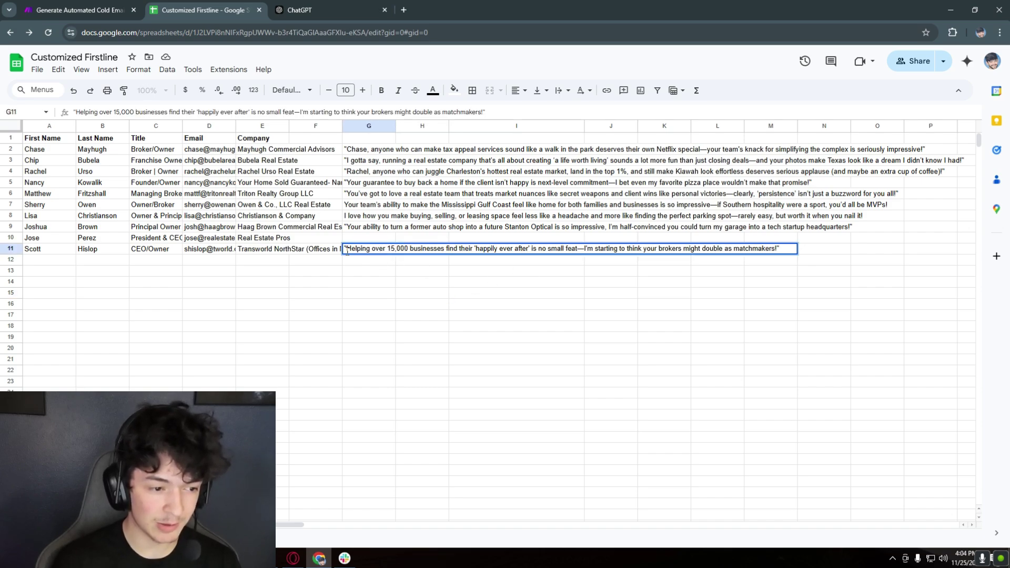
drag(346, 251, 621, 257)
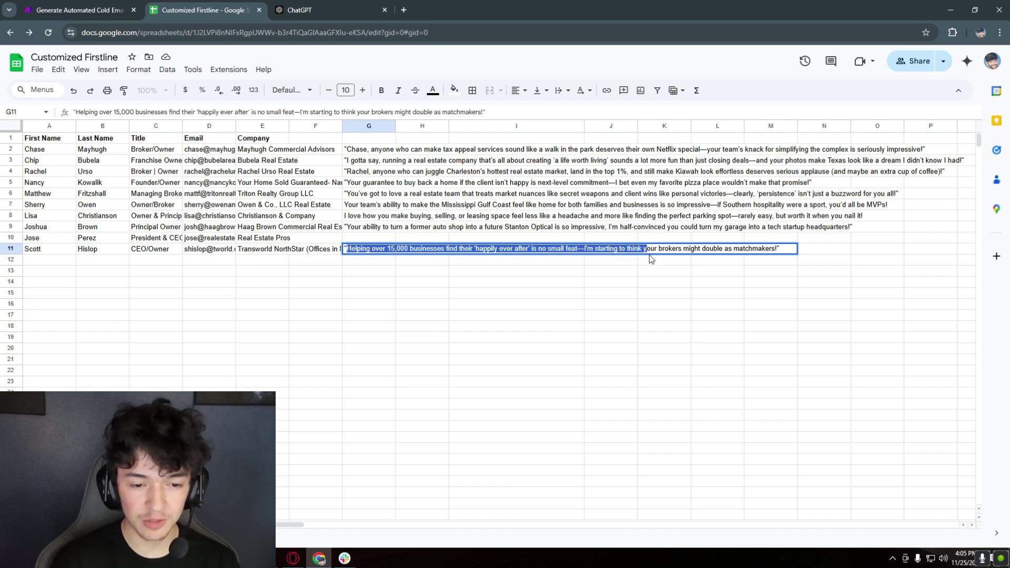
drag(685, 257, 779, 252)
click(823, 292)
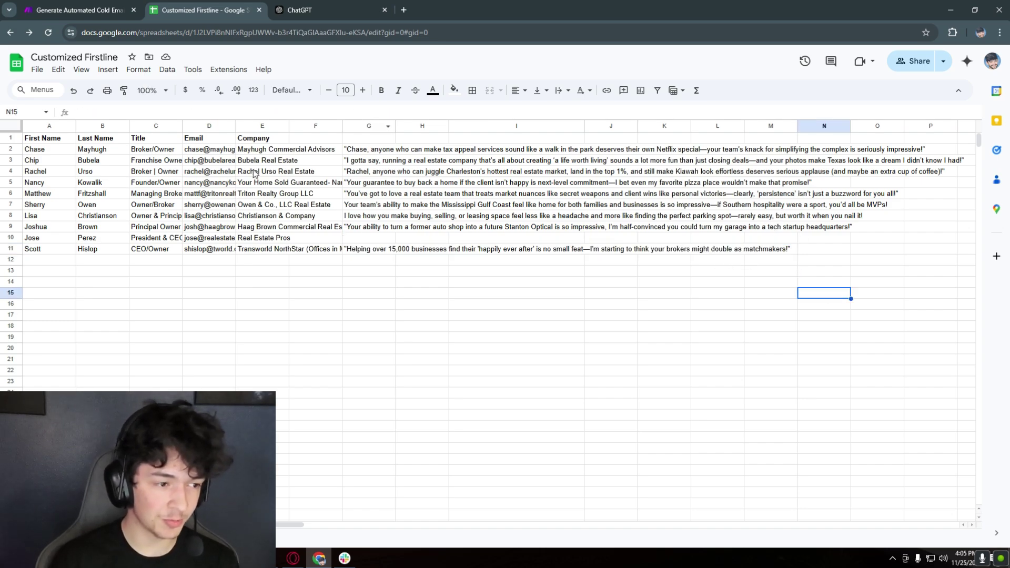
drag(204, 147, 213, 248)
click(316, 337)
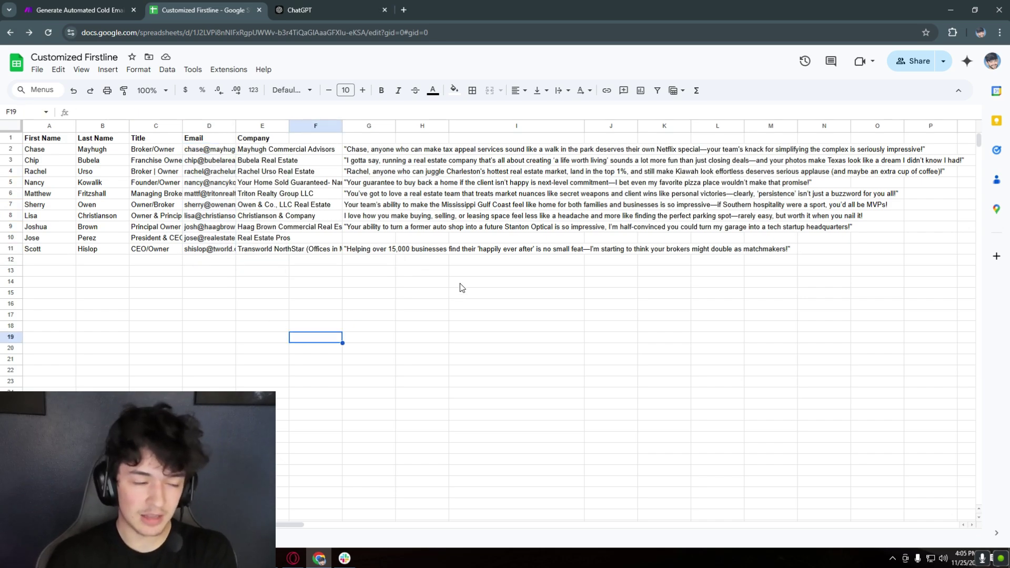
Switch back to Make and examine the name and value settings of the Start trigger module
click(72, 6)
drag(485, 190, 615, 146)
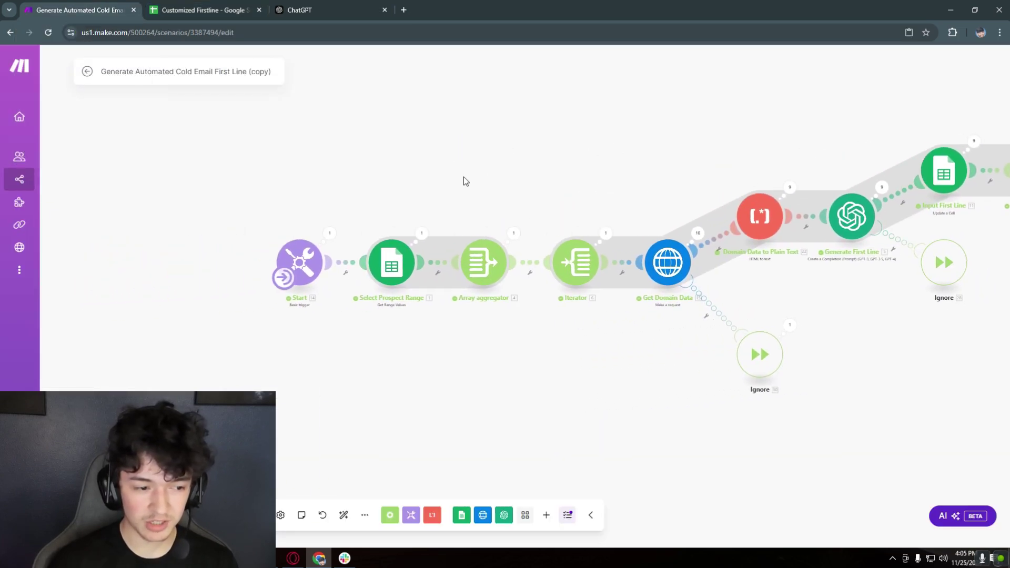
drag(385, 182, 199, 238)
drag(274, 228, 323, 210)
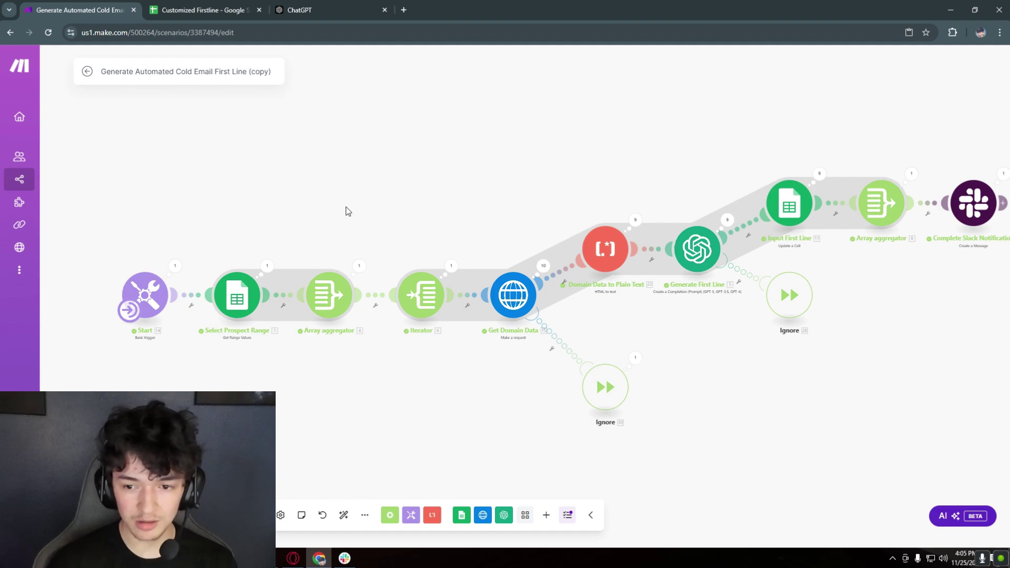
scroll(528, 185, up, 4)
scroll(393, 221, up, 2)
click(352, 262)
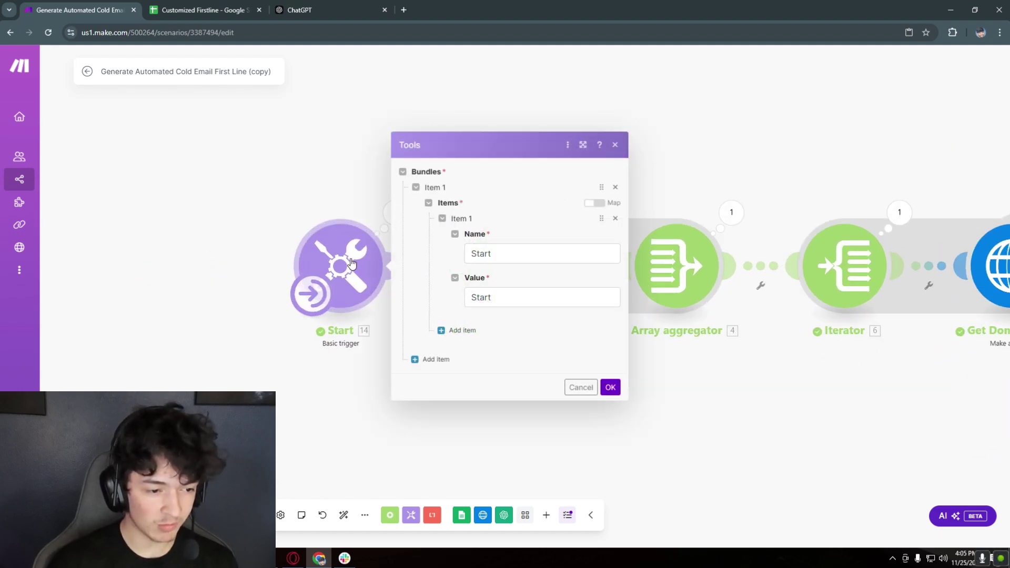
click(615, 145)
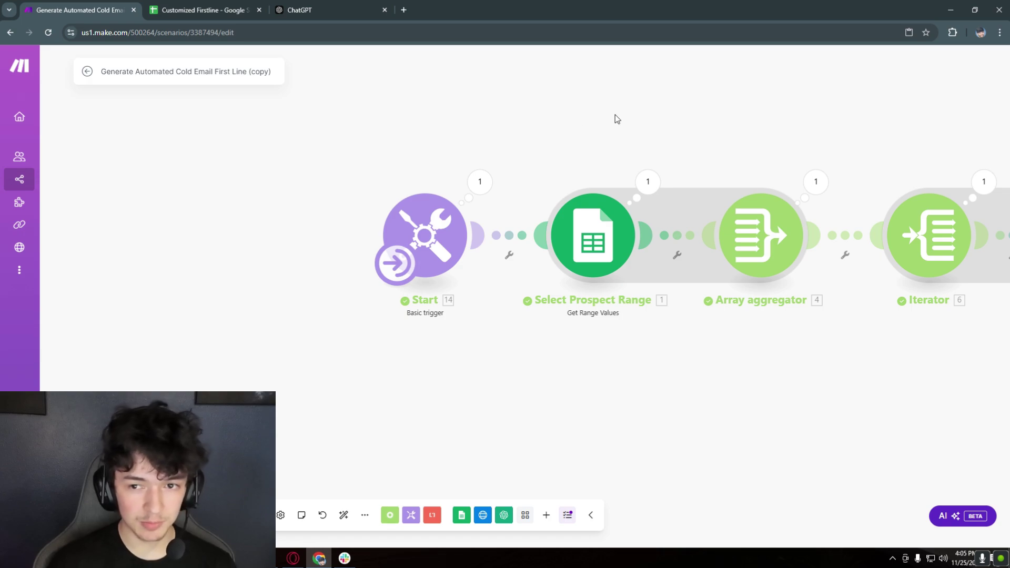
click(461, 237)
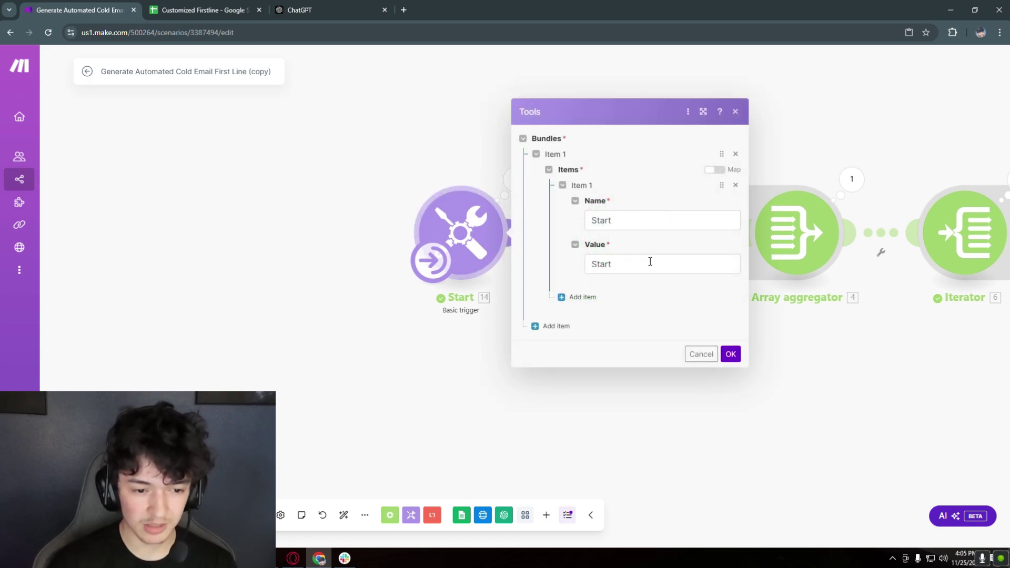
click(736, 112)
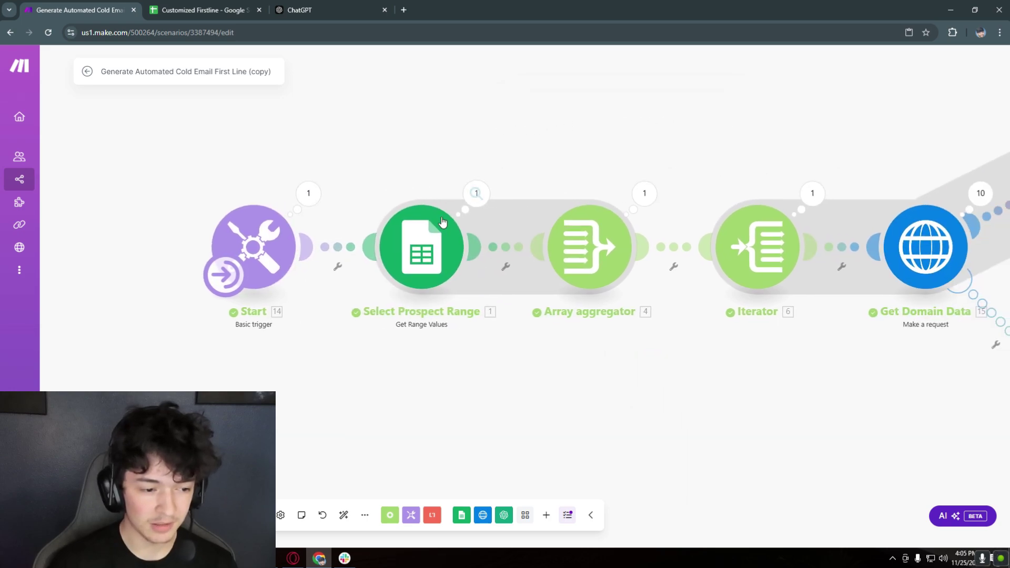
Review the Select Prospect Range module's spreadsheet, sheet and range settings against the prospect rows in the Customized Firstline sheet
click(438, 232)
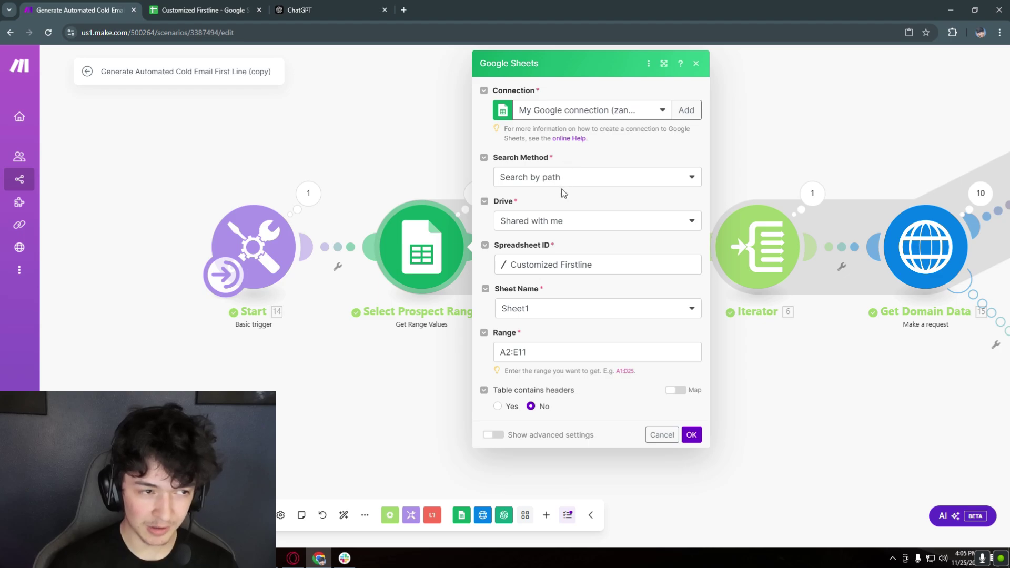
click(205, 4)
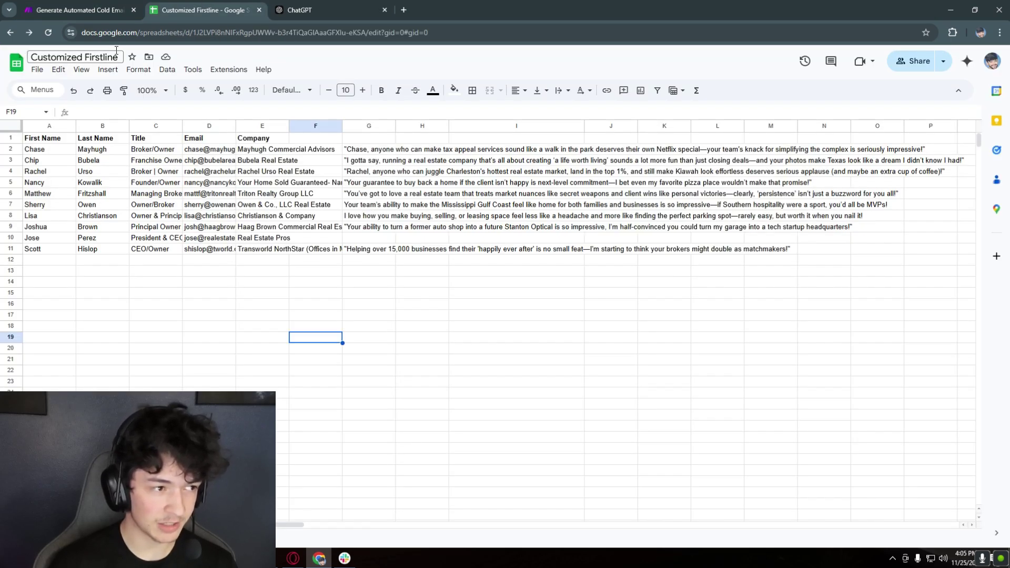
click(78, 10)
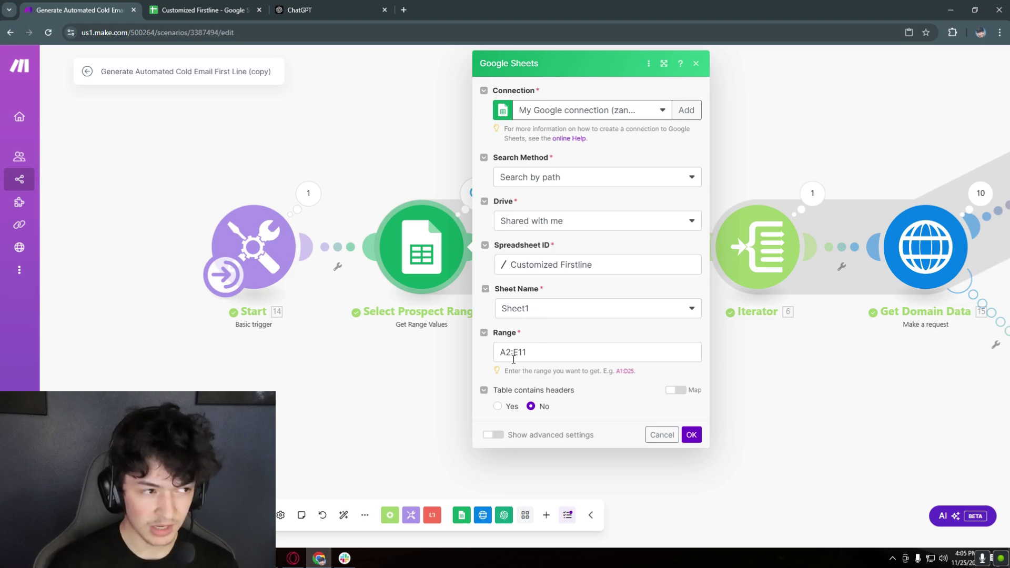
click(205, 10)
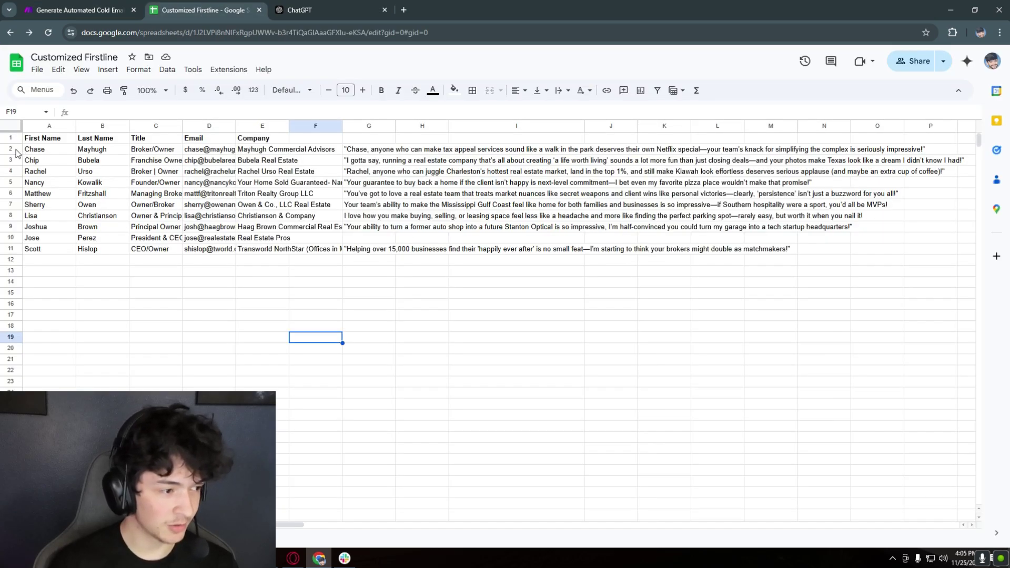
click(78, 5)
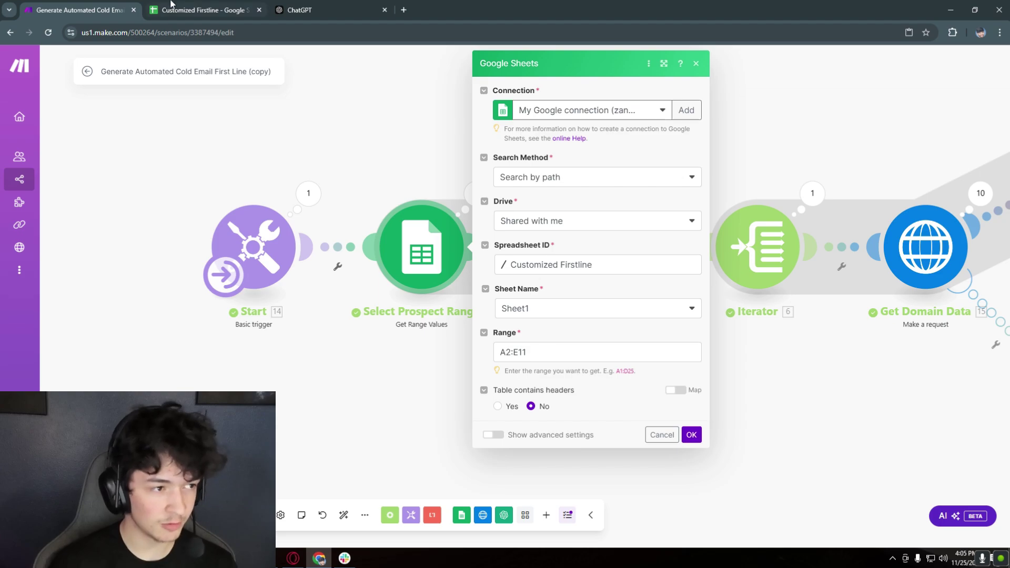
click(199, 10)
drag(12, 152, 270, 252)
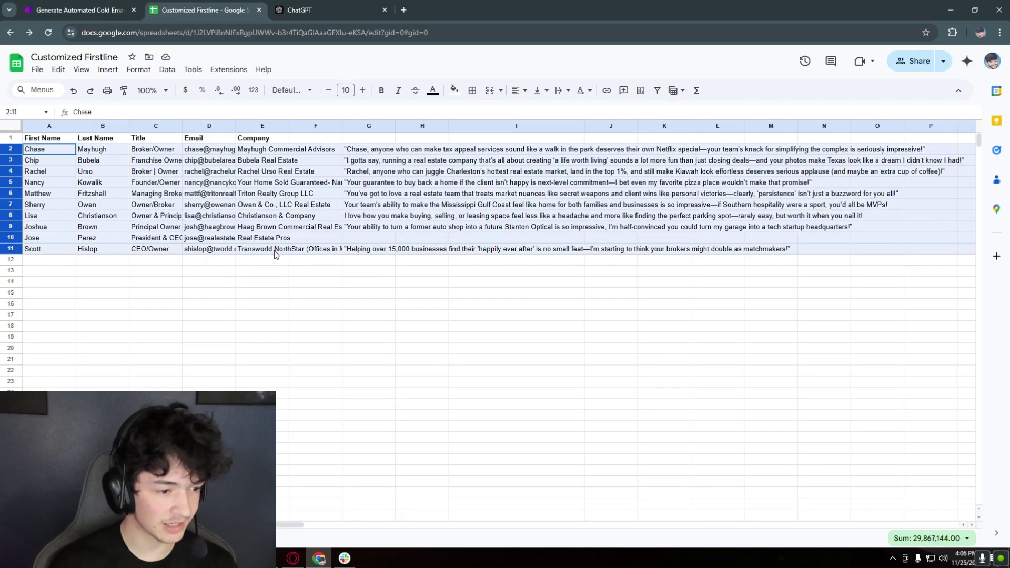
click(102, 7)
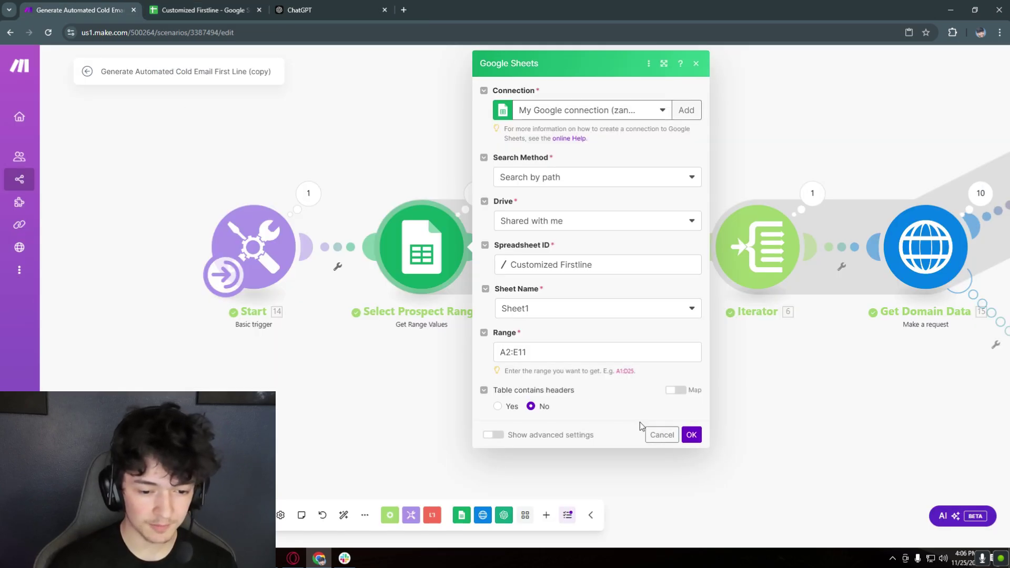
click(691, 435)
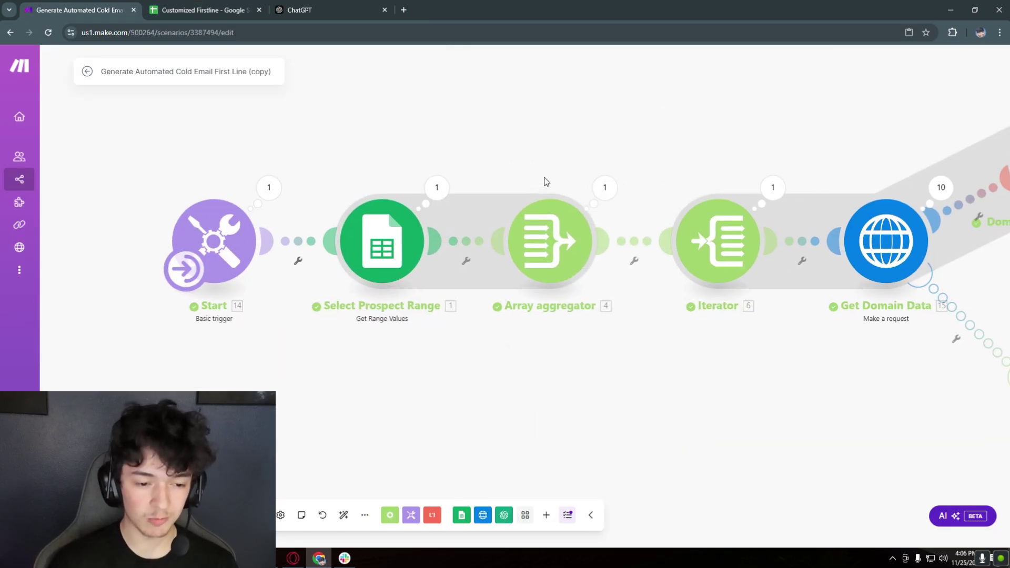
Open the Get Domain Data module's settings and examine its URL formula and GET method
scroll(544, 181, right, 5)
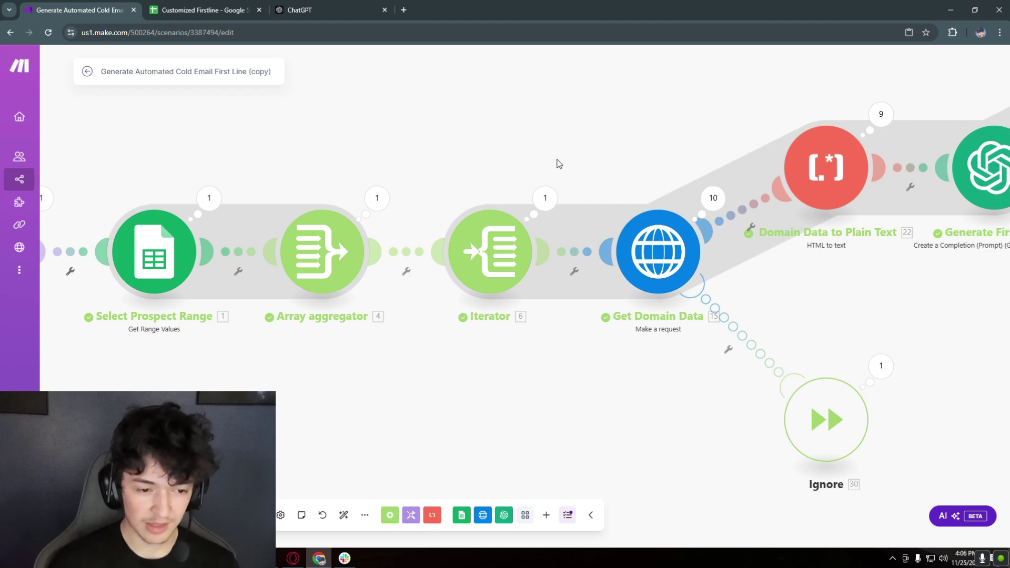
drag(558, 163, 428, 162)
scroll(553, 226, down, 5)
scroll(550, 264, up, 5)
drag(550, 264, 535, 151)
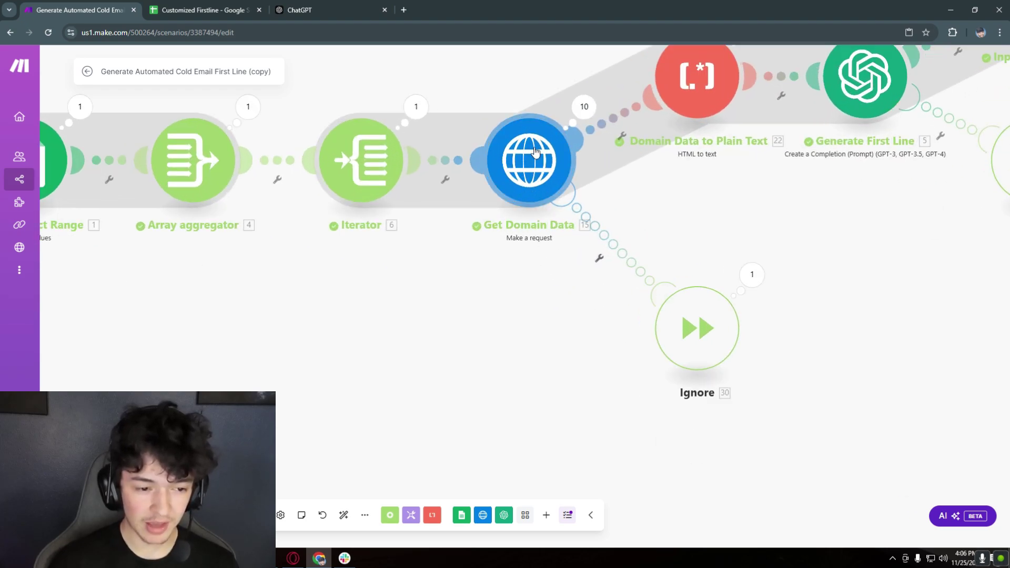
click(534, 153)
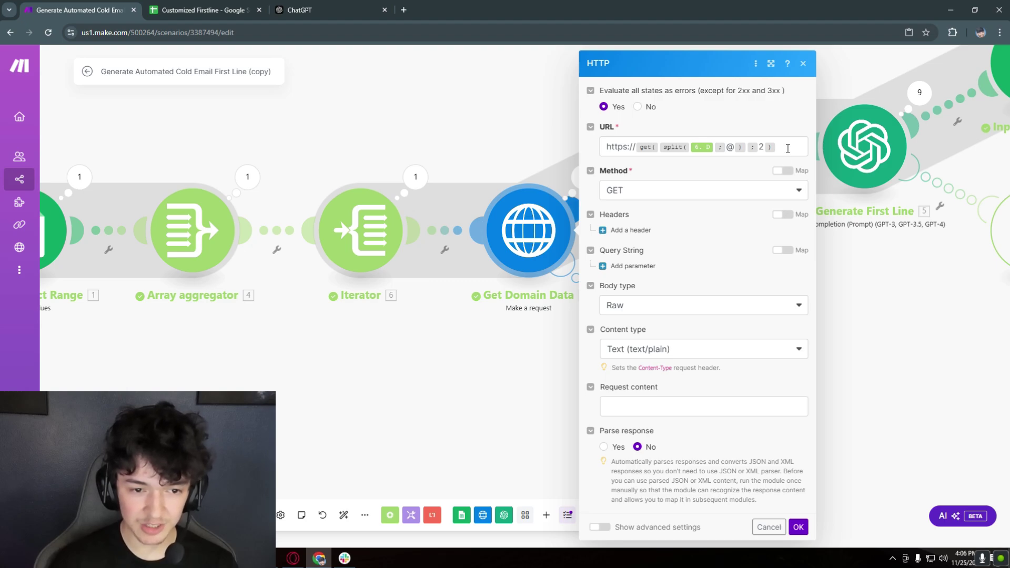
Switch to the Customized Firstline sheet and inspect the full email addresses in cells D11 and D9
click(225, 10)
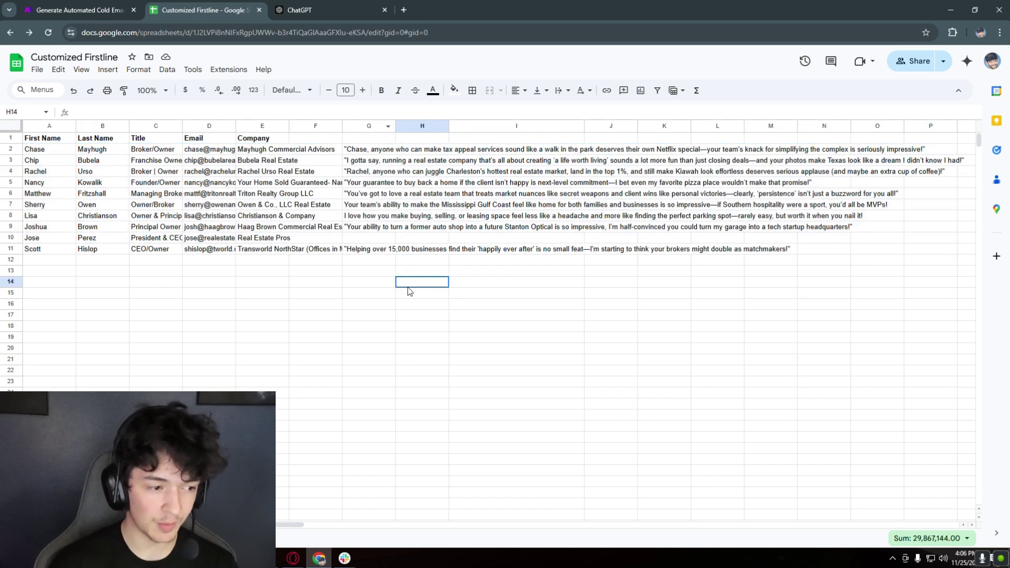
click(205, 252)
double_click(202, 251)
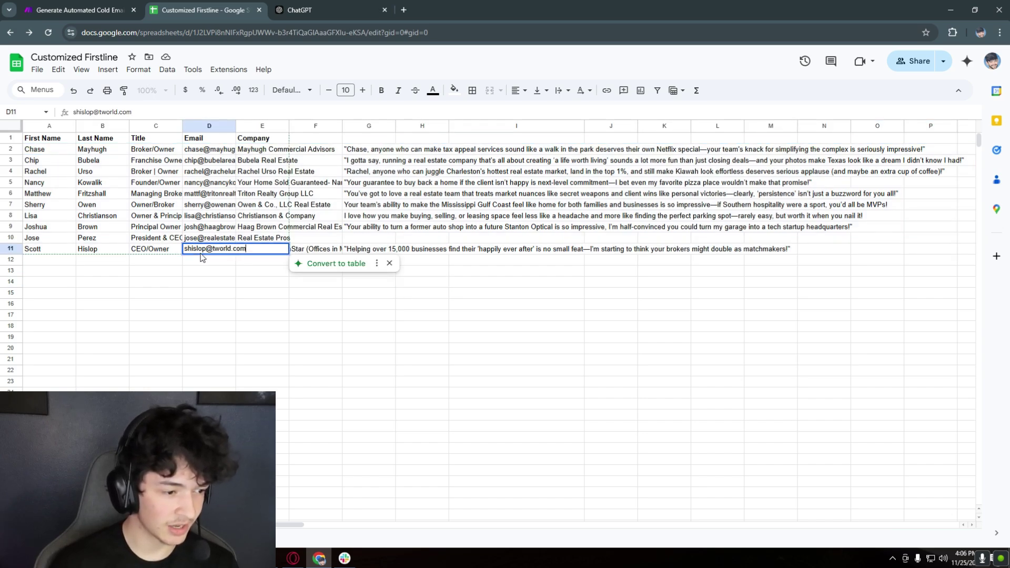
click(213, 229)
double_click(213, 231)
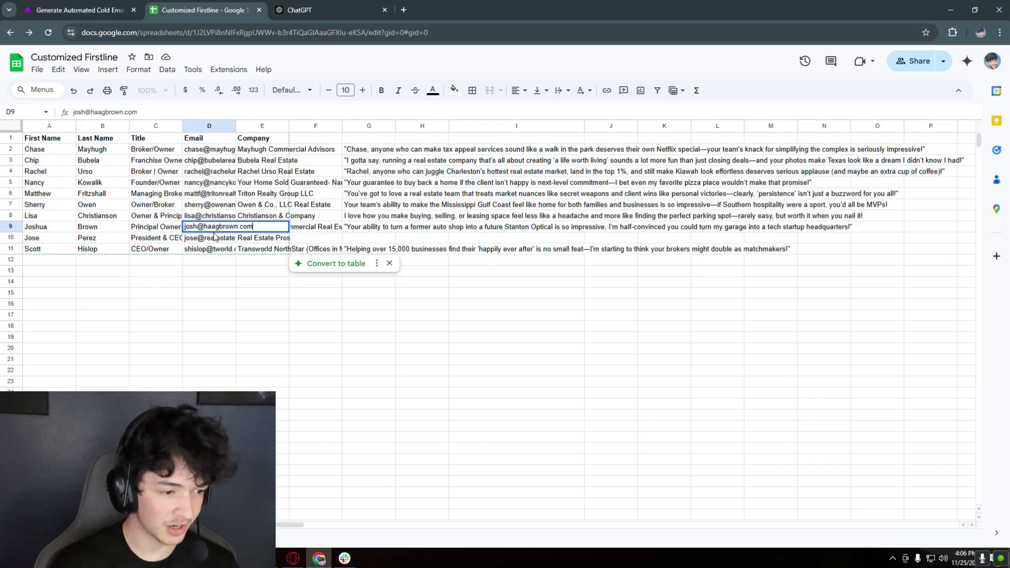
Copy the prospect email from cell D9 into cell H17 and widen column H to fit it
triple_click(194, 226)
key(ctrl+c)
click(427, 317)
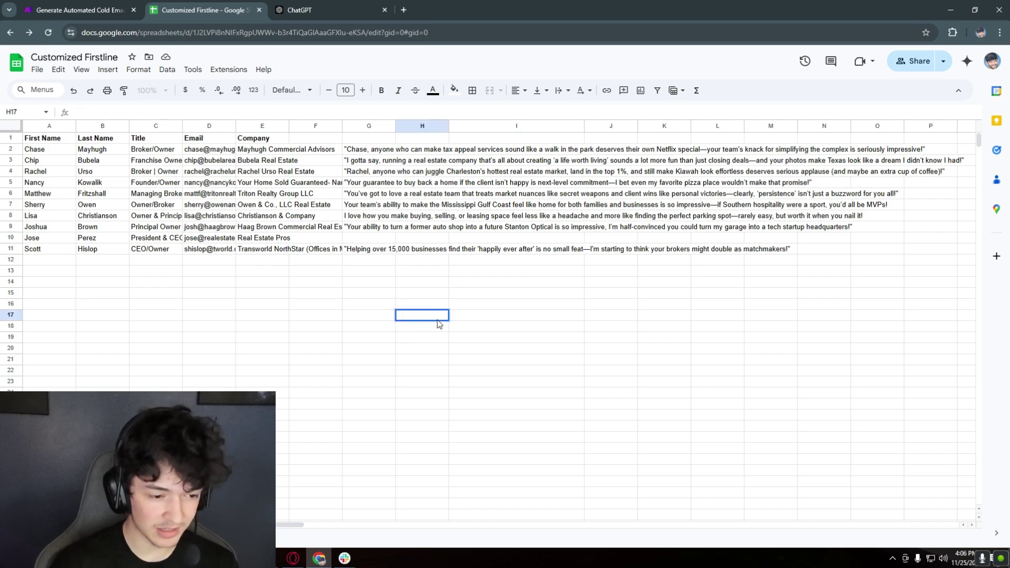
key(ctrl+v)
drag(448, 126, 488, 128)
click(421, 358)
key(ctrl+equal)
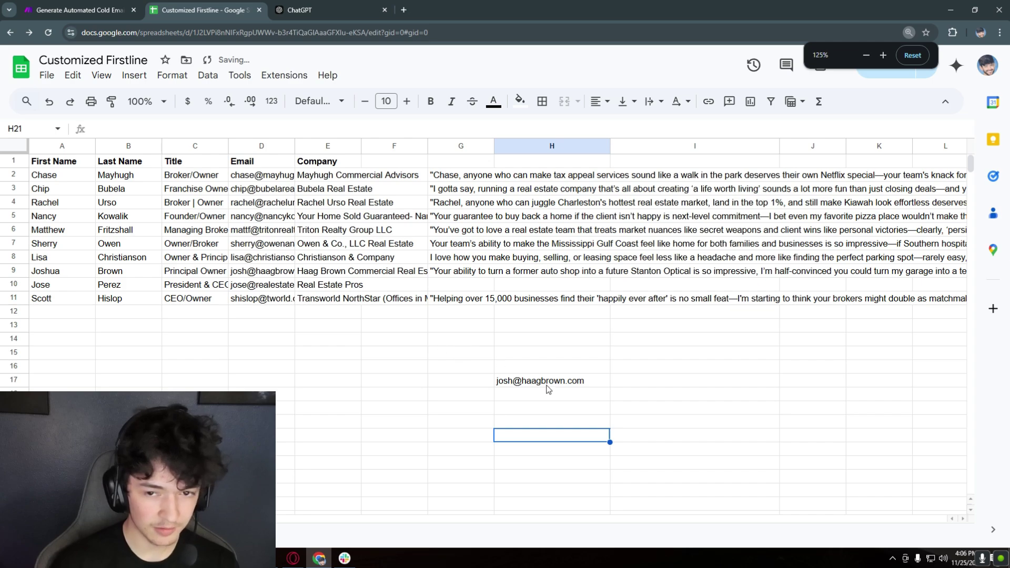
Insert a space after the @ in cell H17's email and select the domain part
key(ctrl+minus)
scroll(526, 368, down, 3)
scroll(435, 259, up, 2)
double_click(416, 278)
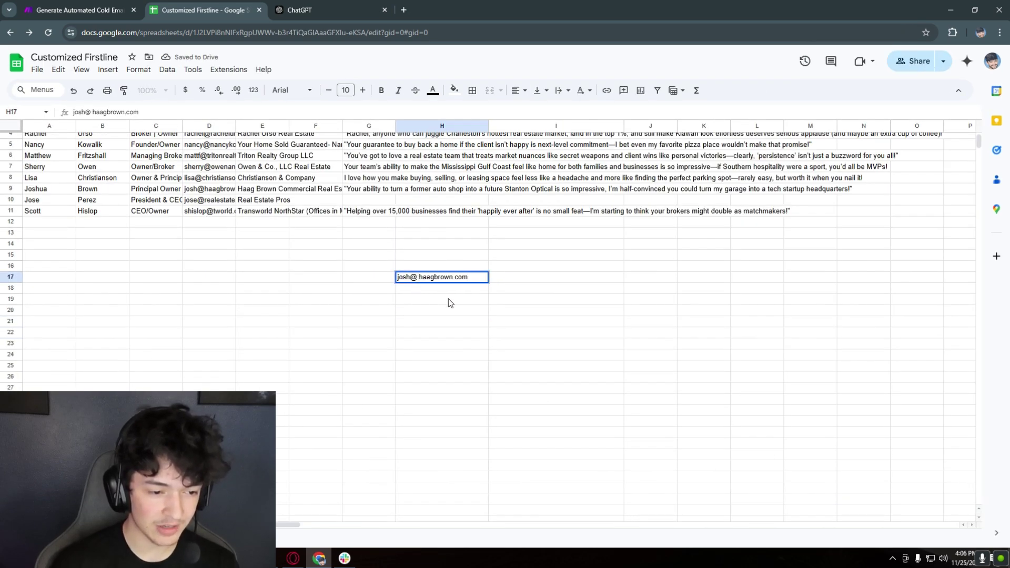
drag(472, 276, 422, 281)
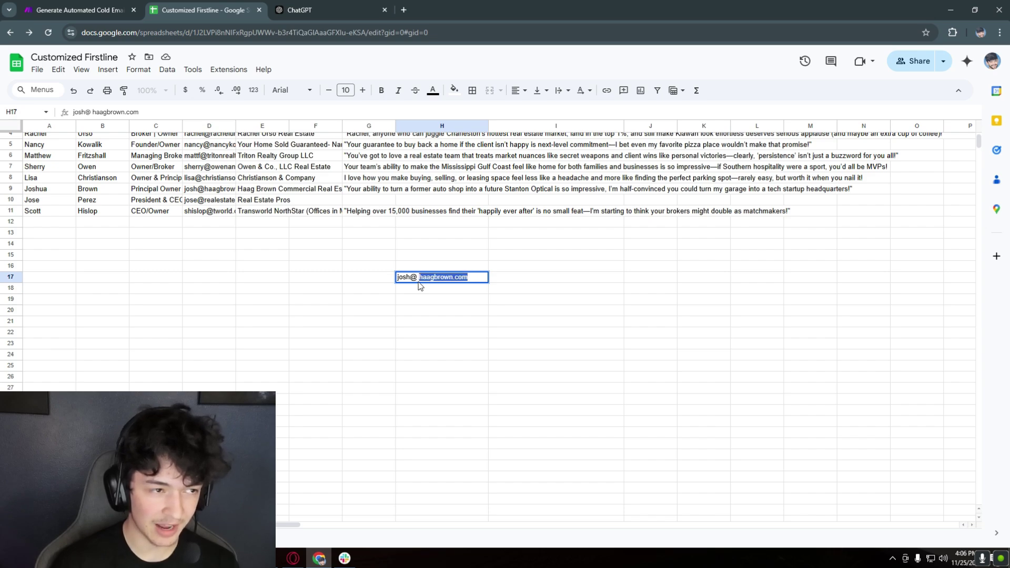
click(105, 10)
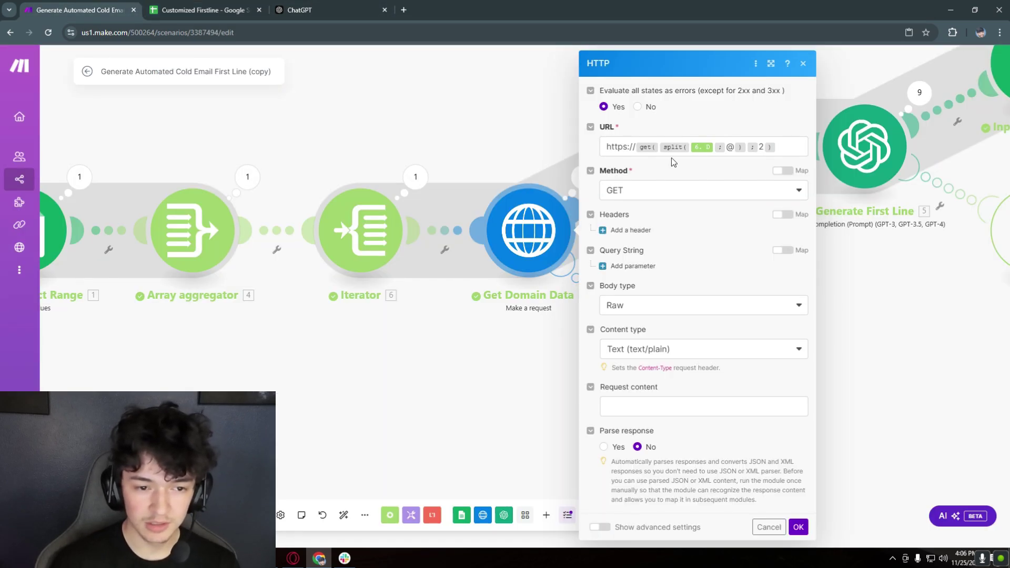
drag(606, 148, 628, 149)
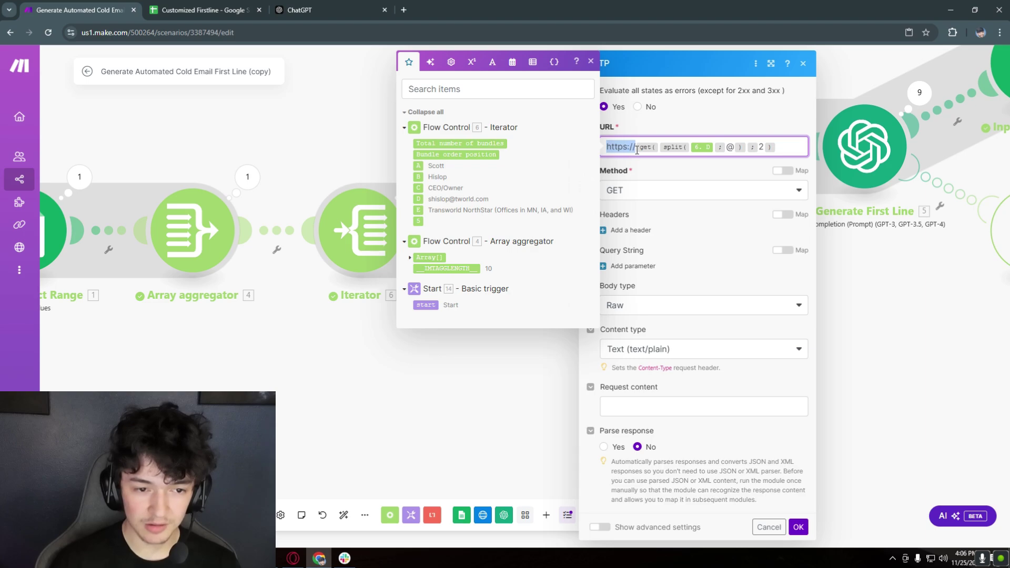
click(789, 146)
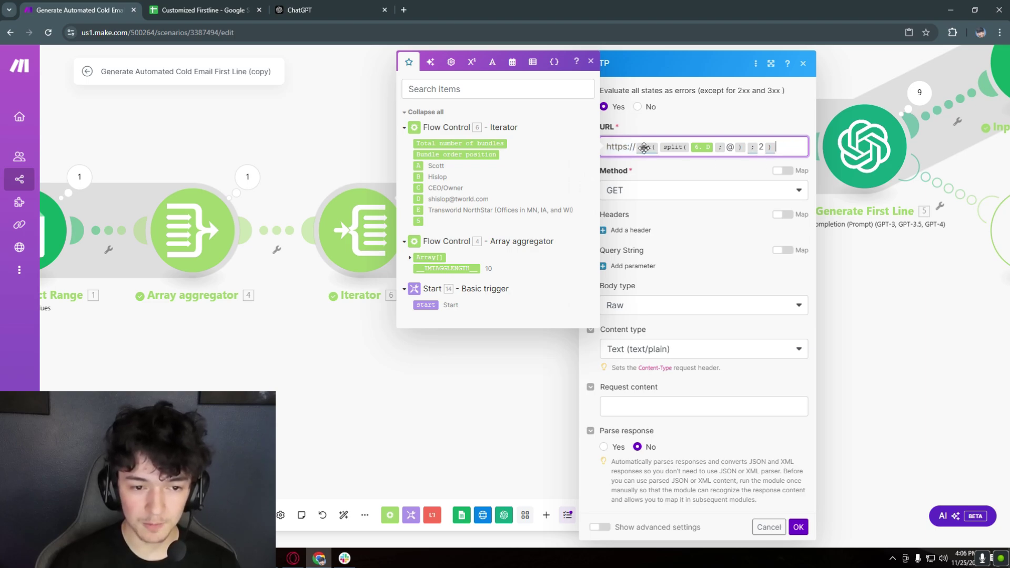
click(736, 169)
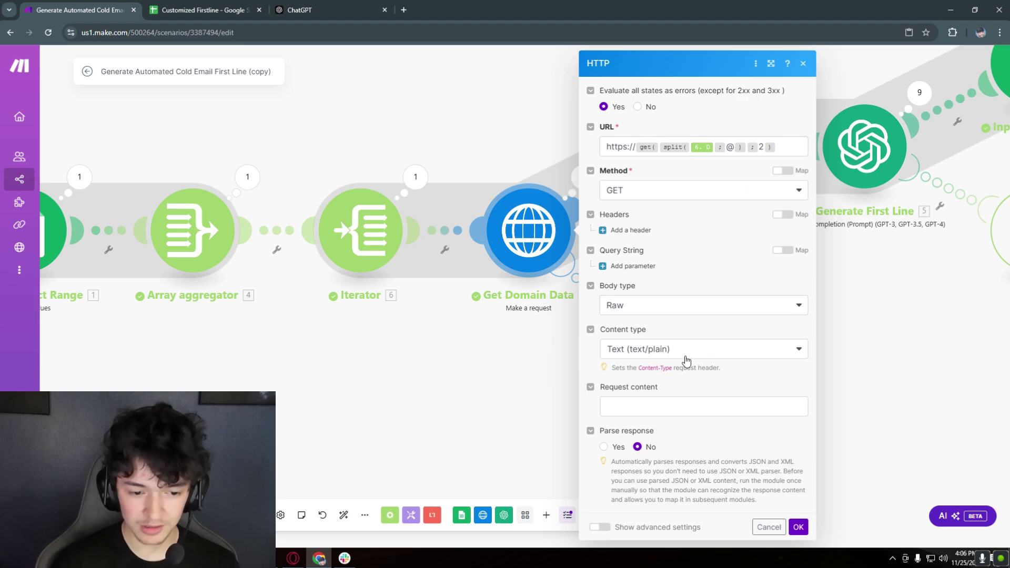
click(797, 526)
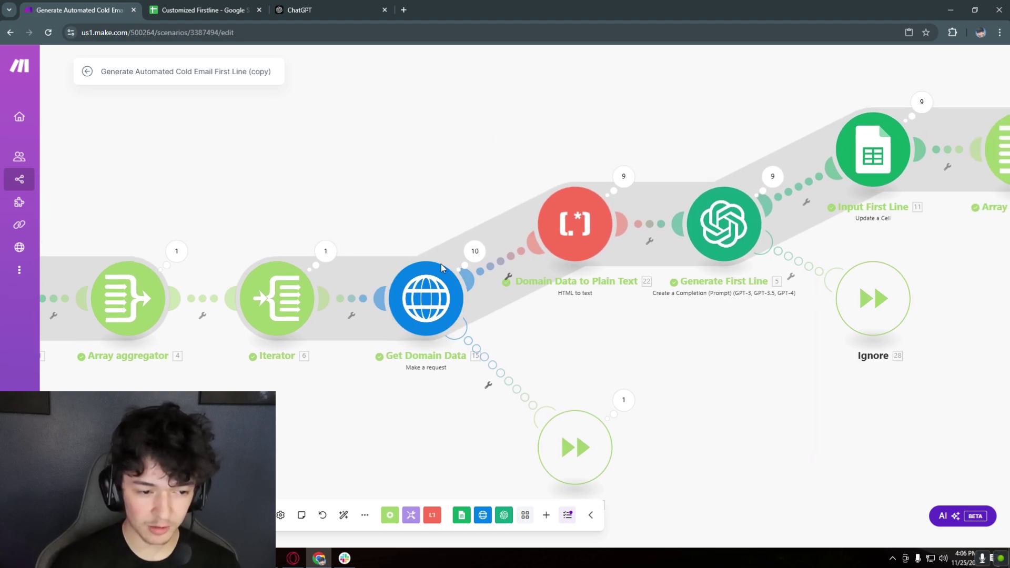
View the Generate First Line module's settings and glance at the Customized Firstline sheet before returning to Make
click(573, 231)
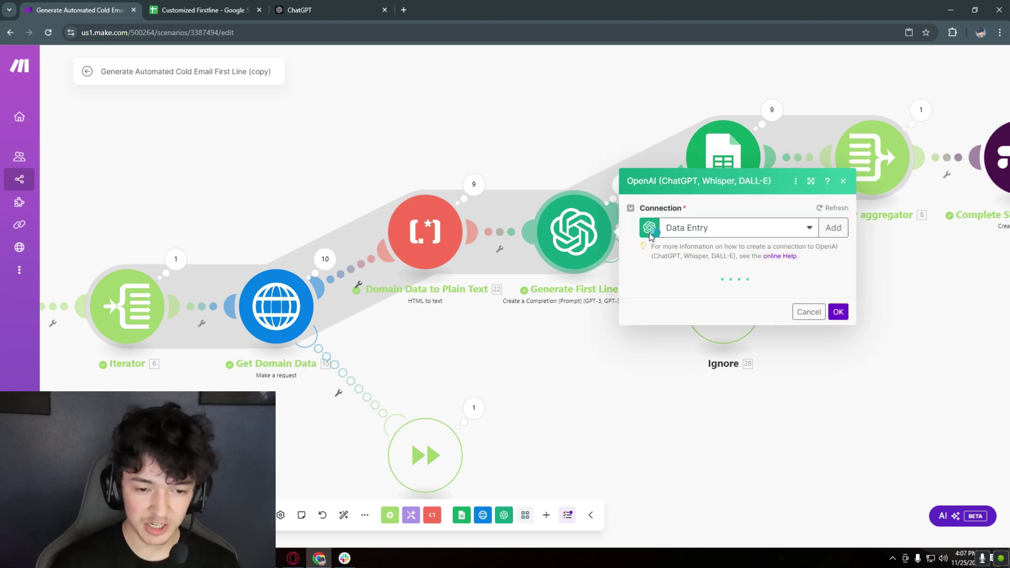
click(852, 181)
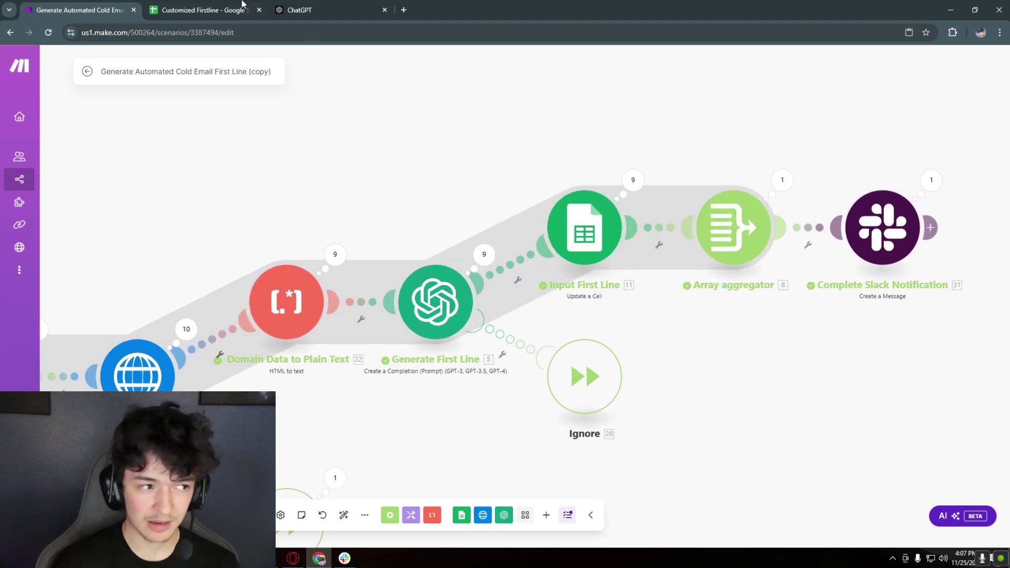
key(ctrl+Tab)
click(80, 9)
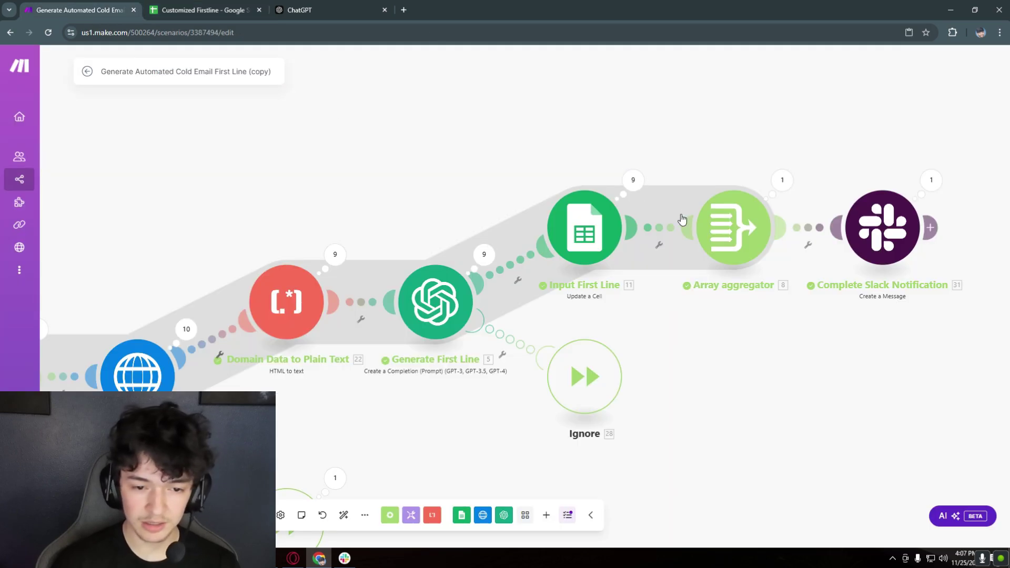
Examine the channel and message text of the Complete Slack Notification module and close its settings
click(728, 223)
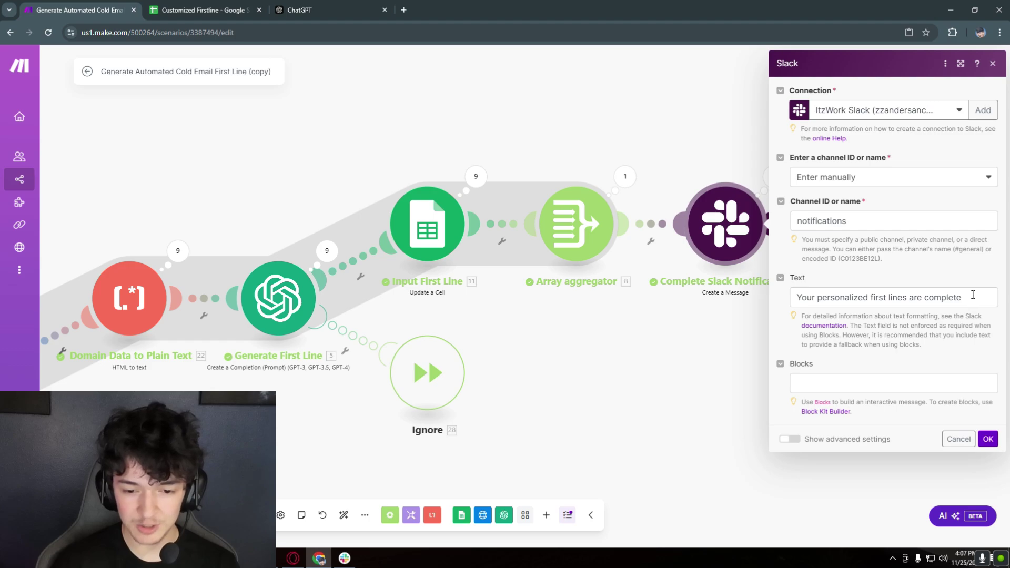
drag(973, 295, 810, 302)
click(987, 438)
scroll(635, 372, down, 5)
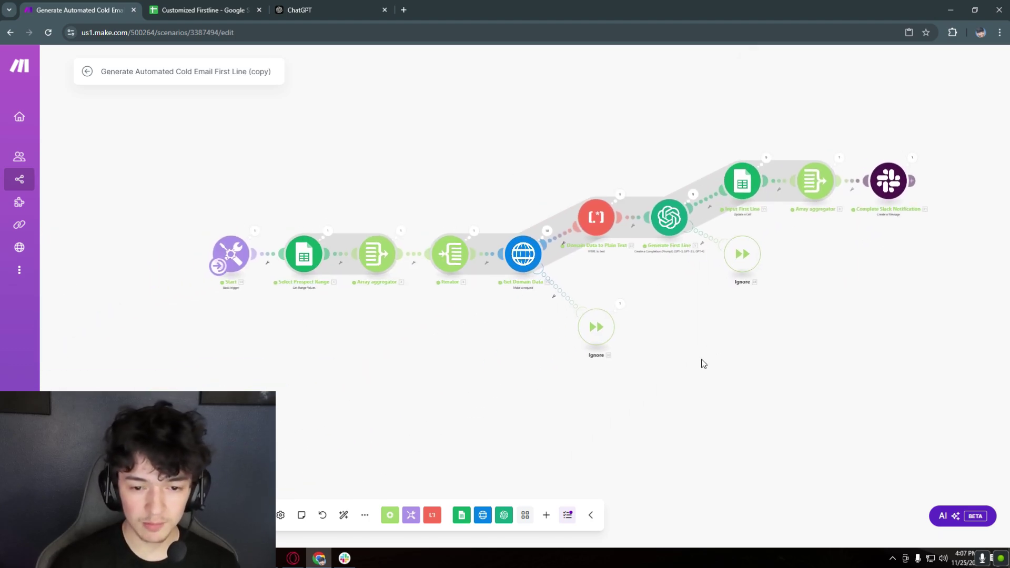
Add a Tools Basic trigger module on an empty area of the scenario canvas
drag(694, 355, 682, 293)
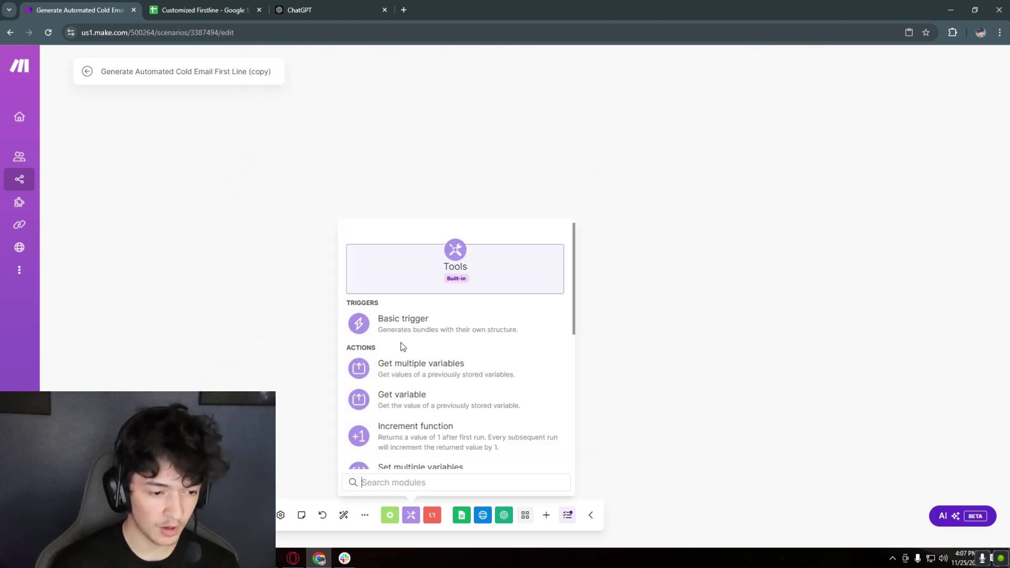
click(435, 322)
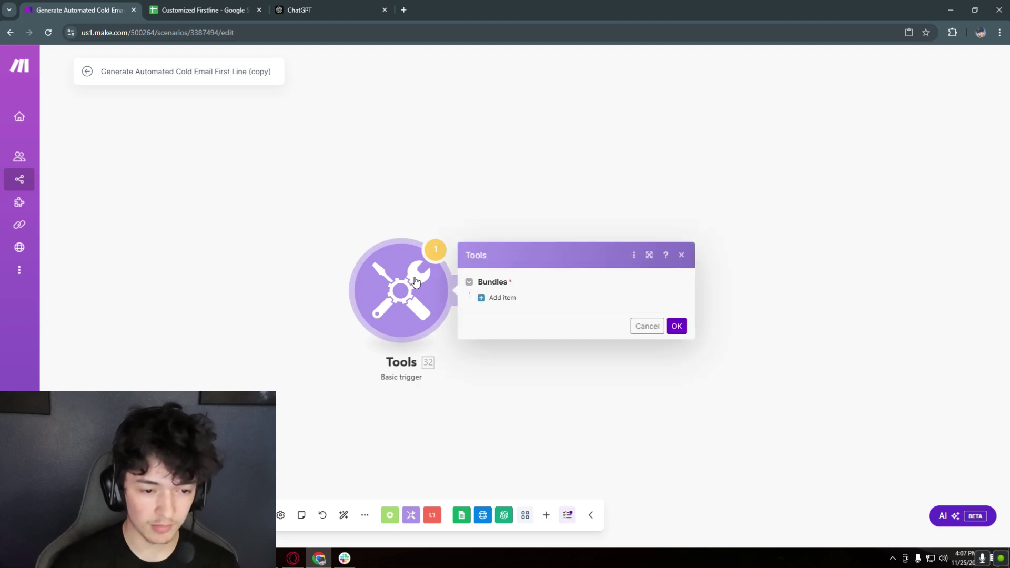
scroll(505, 136, down, 3)
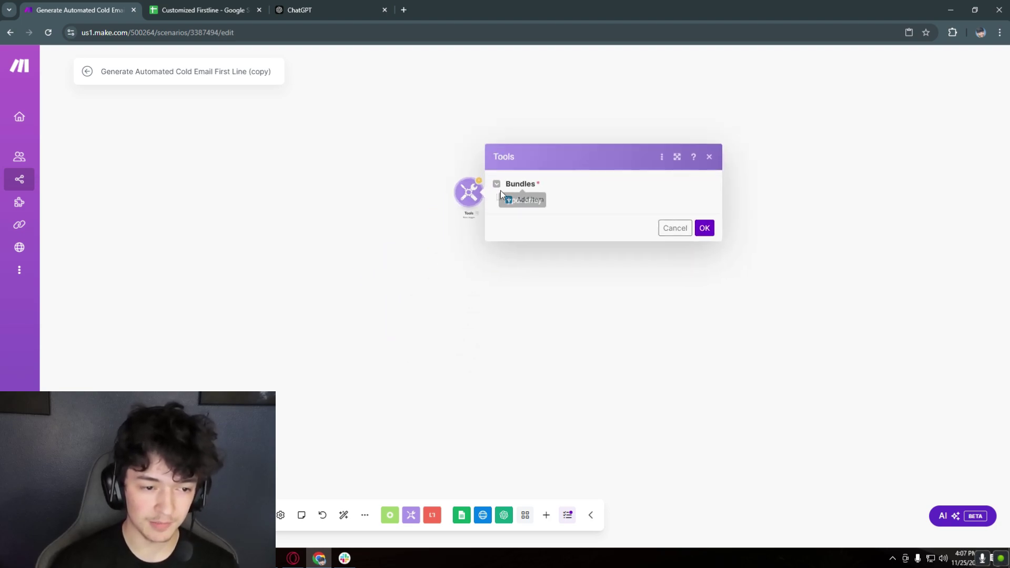
scroll(445, 171, up, 3)
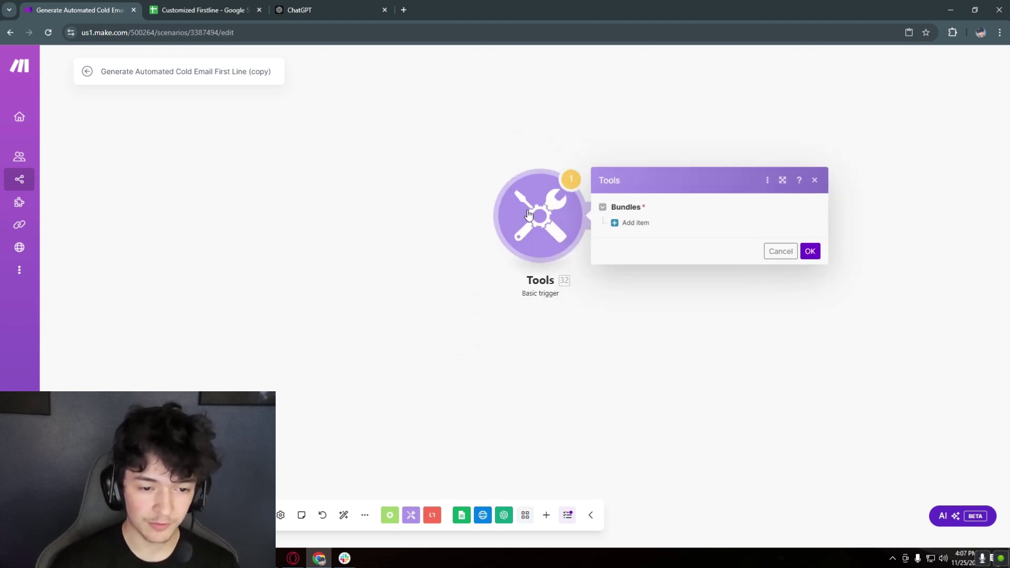
Give the Basic trigger one bundle item with the name Start and the value Start, and save the module
click(613, 237)
click(630, 235)
click(675, 213)
text(S)
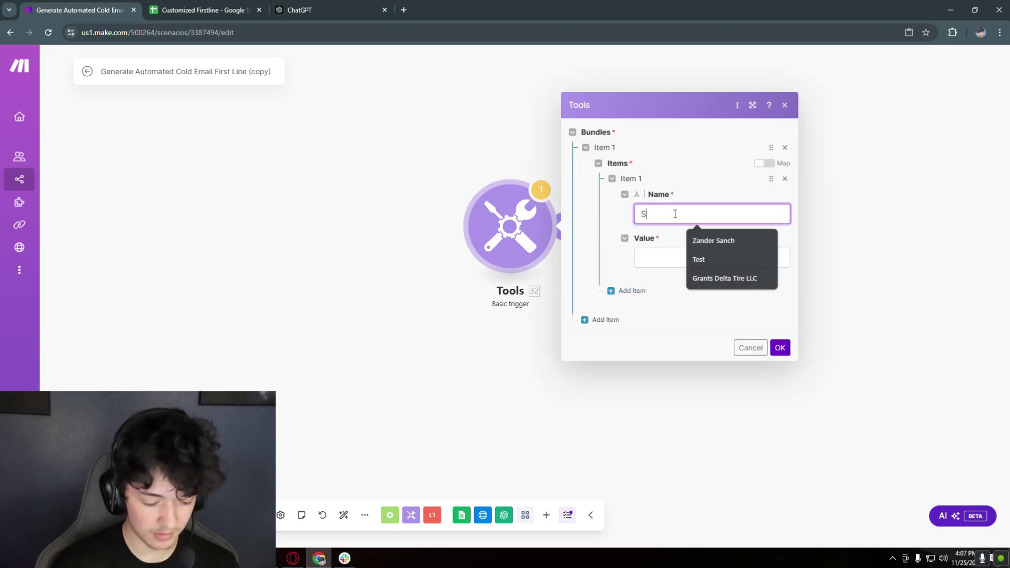
text(tart)
click(670, 257)
text(St)
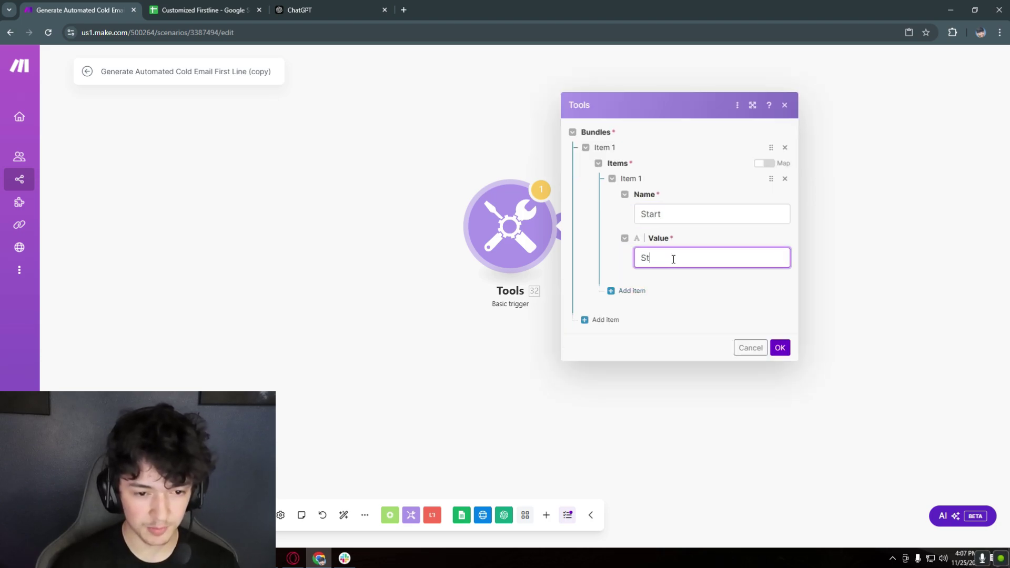
text(art)
click(780, 347)
Add a Google Sheets Get Range Values module after the Basic trigger
click(462, 515)
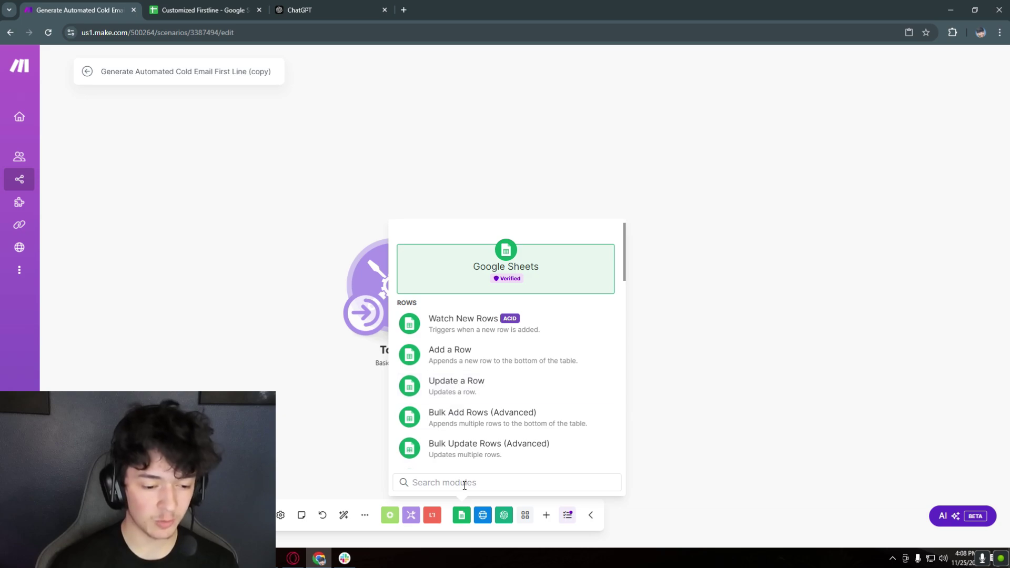
text(get)
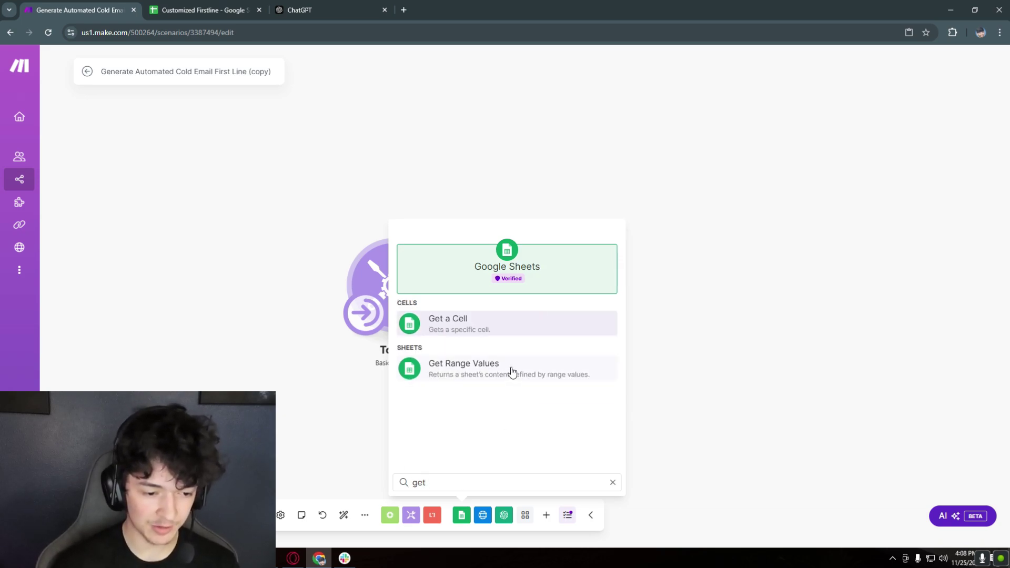
click(512, 371)
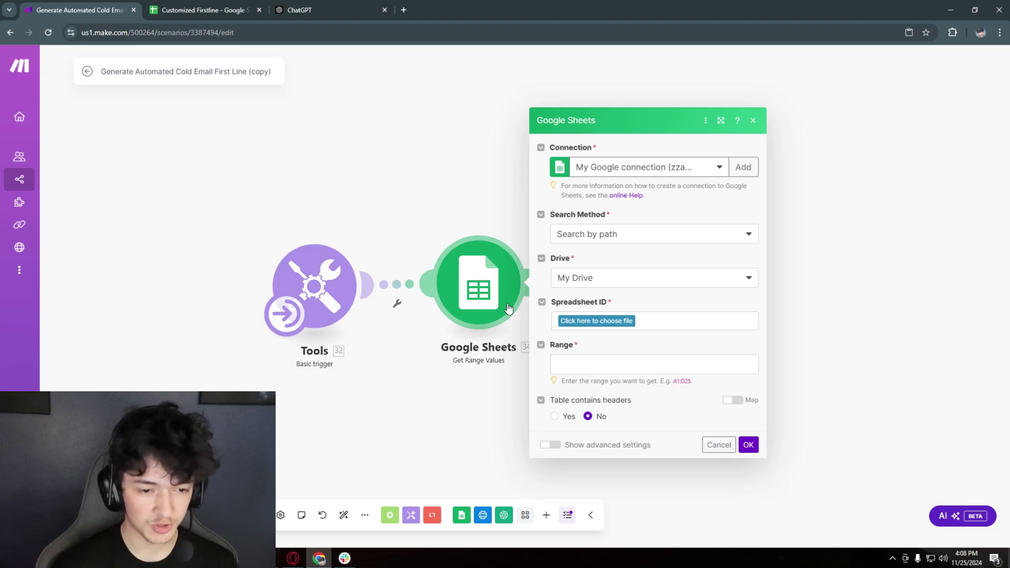
Set the Get Range Values module to search by path in the Shared with me drive and choose the Customized Firstline spreadsheet
click(630, 237)
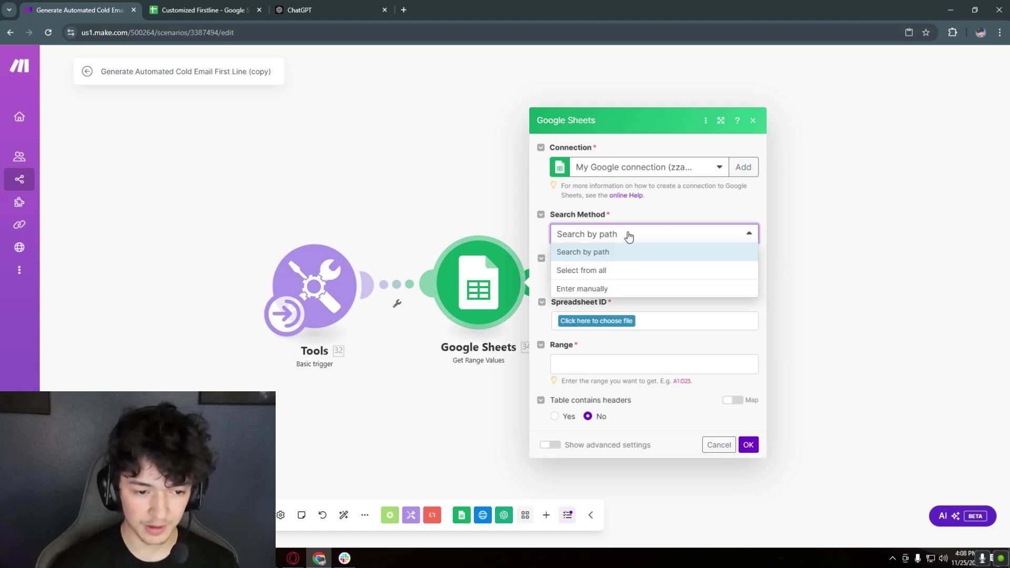
click(629, 236)
click(630, 235)
click(616, 252)
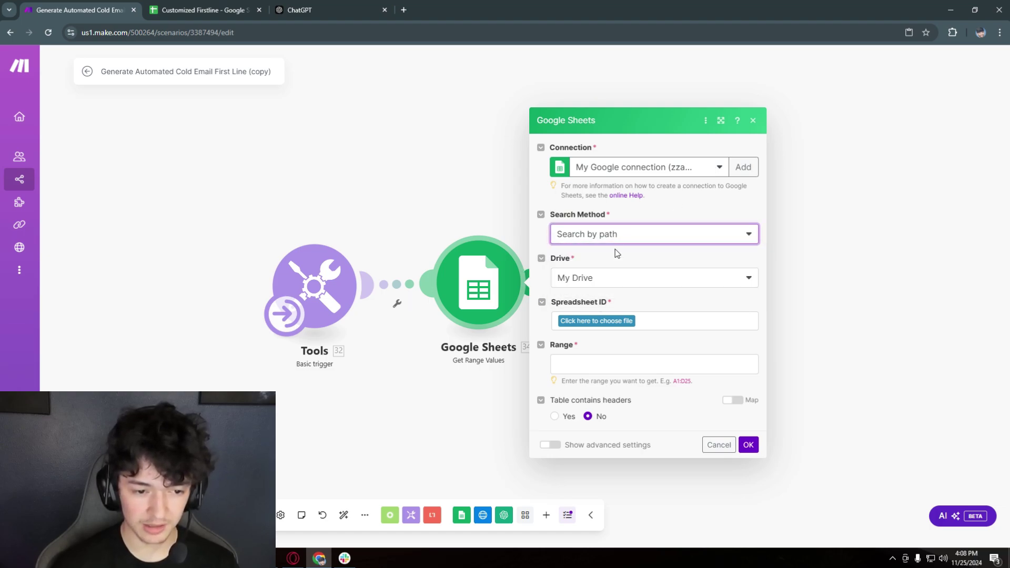
click(597, 279)
click(603, 313)
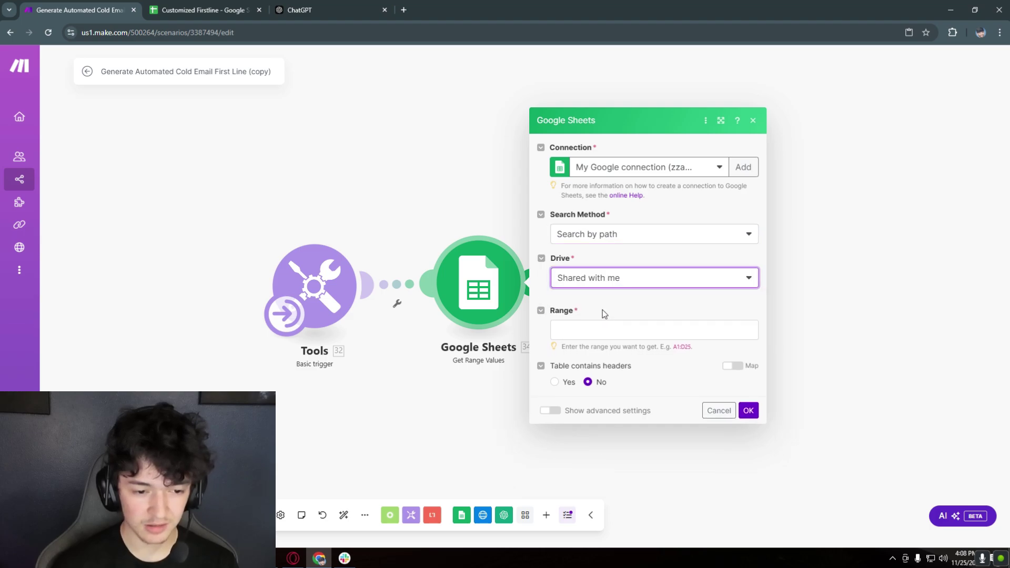
click(614, 319)
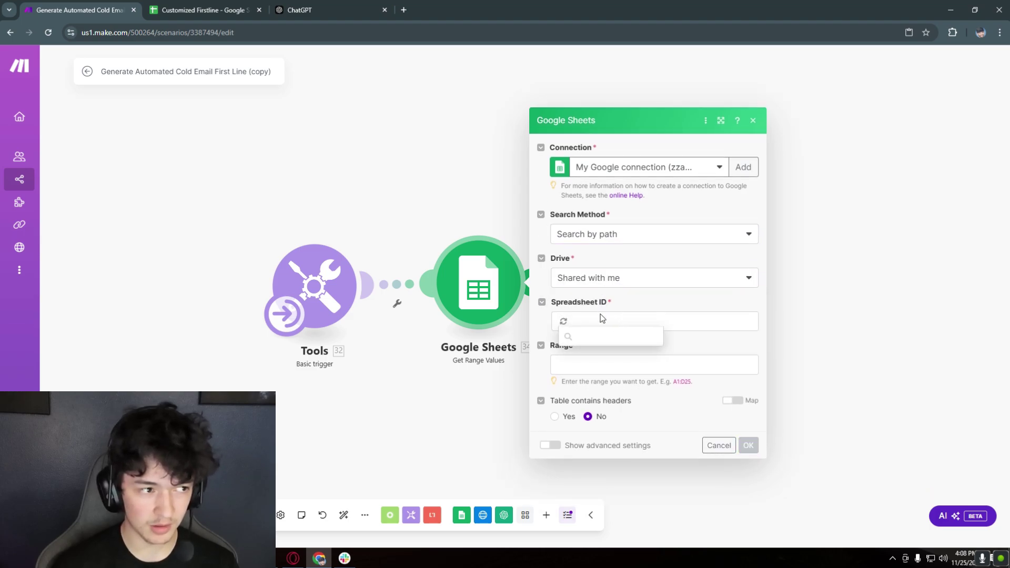
click(610, 389)
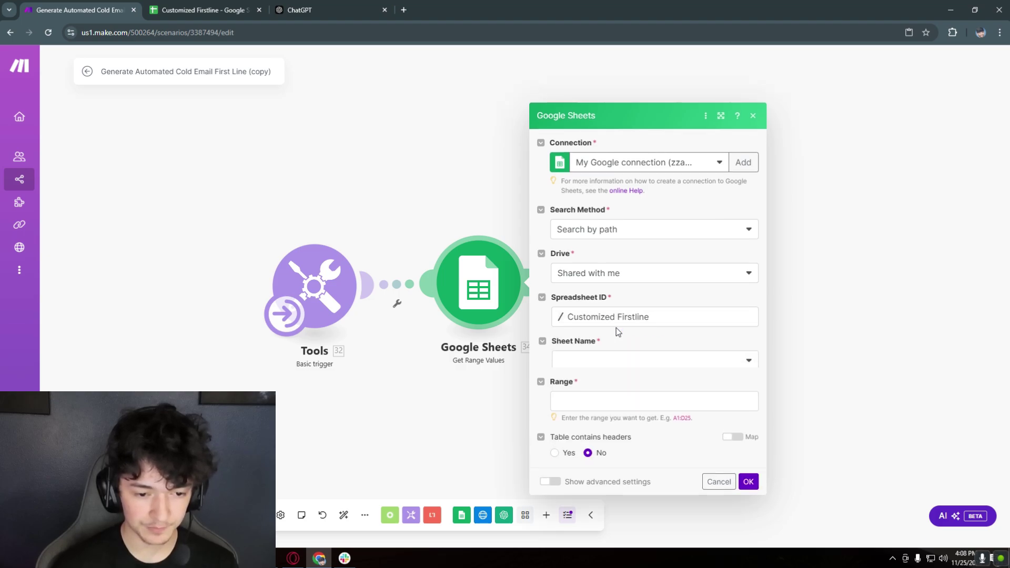
Set the module's sheet to Sheet1 and its range to A2:E11, and save the settings
click(604, 347)
click(580, 360)
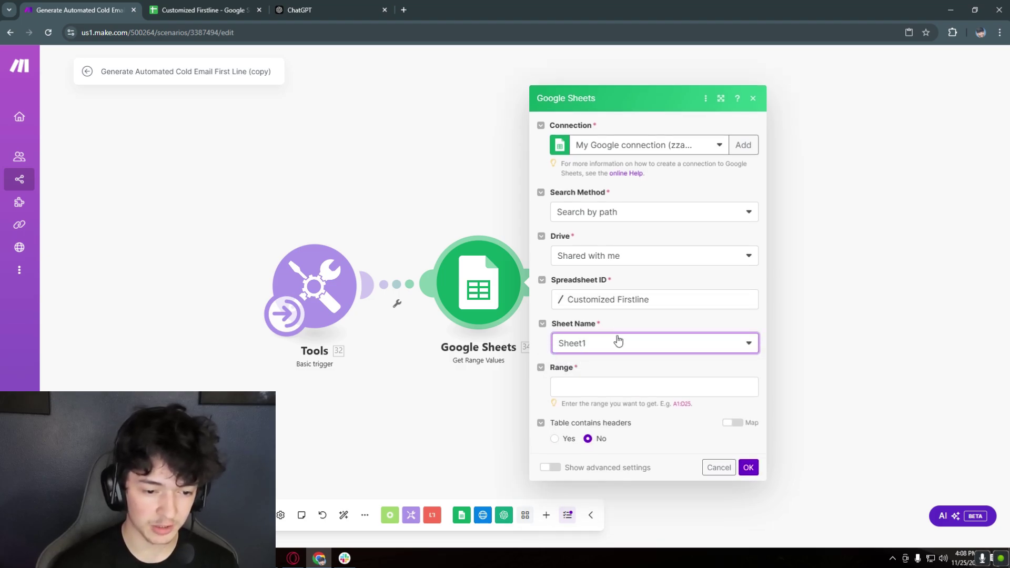
click(590, 387)
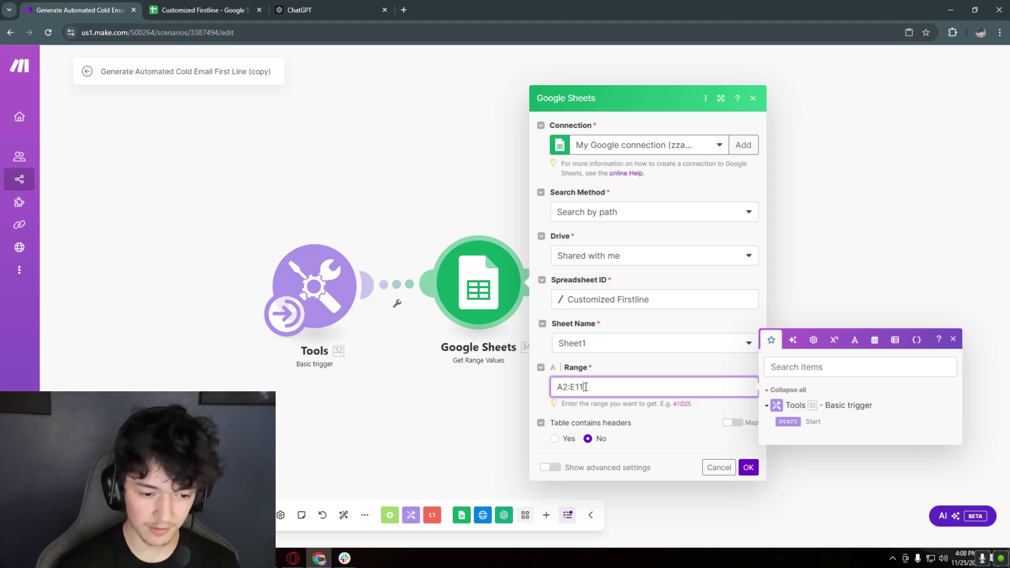
click(747, 467)
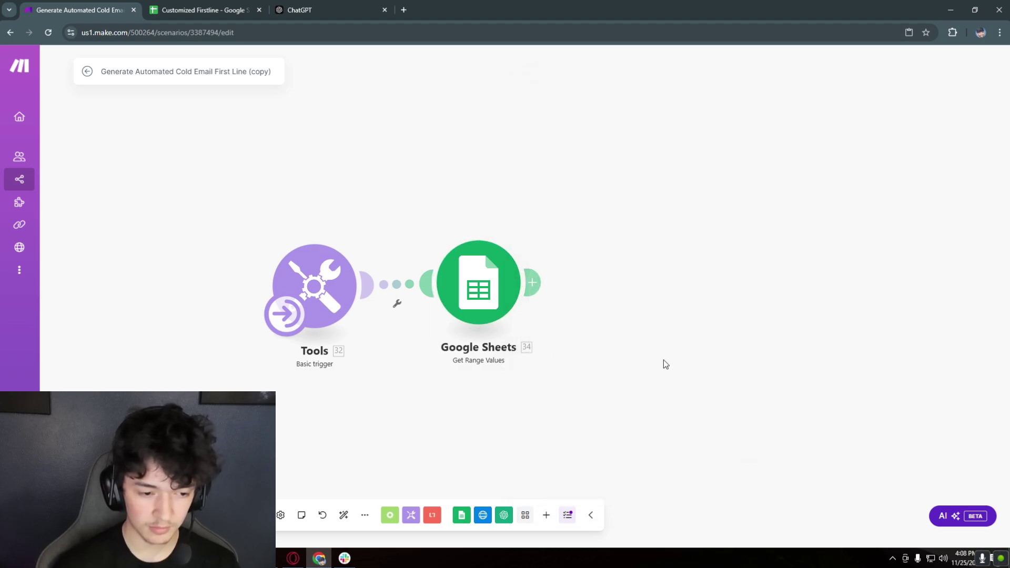
Switch to the Customized Firstline sheet and check the A2:E11 range against the prospect rows
click(169, 5)
scroll(20, 136, up, 2)
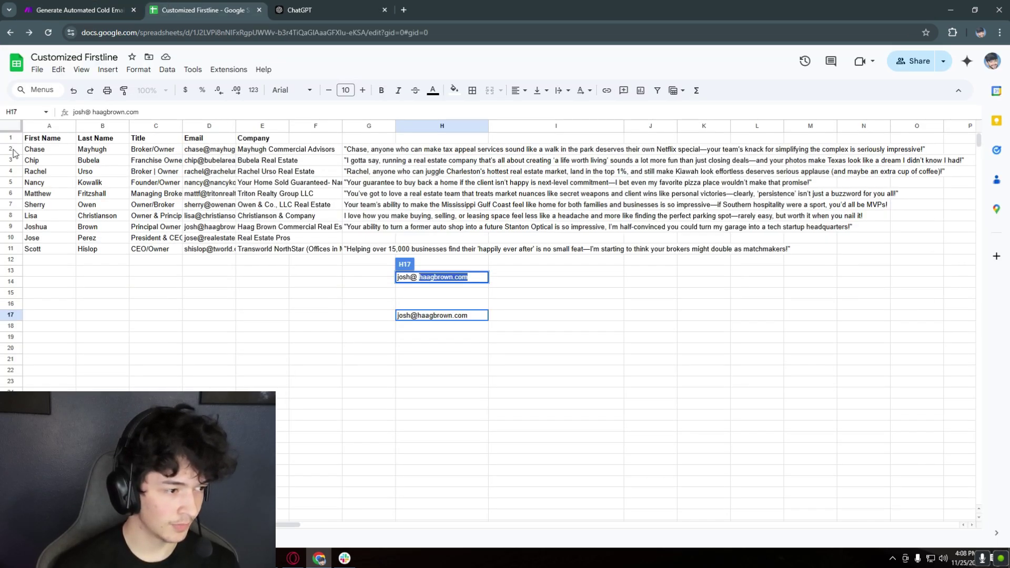
drag(80, 263, 80, 271)
drag(16, 152, 265, 254)
click(270, 282)
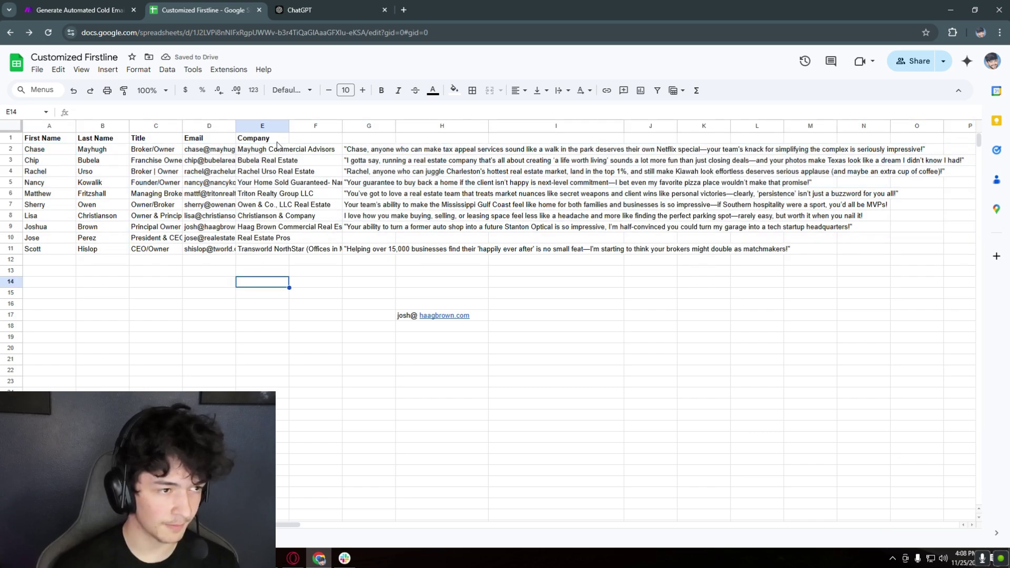
Clear the sample email from cell H17 and return to the Make scenario
click(469, 314)
key(Delete)
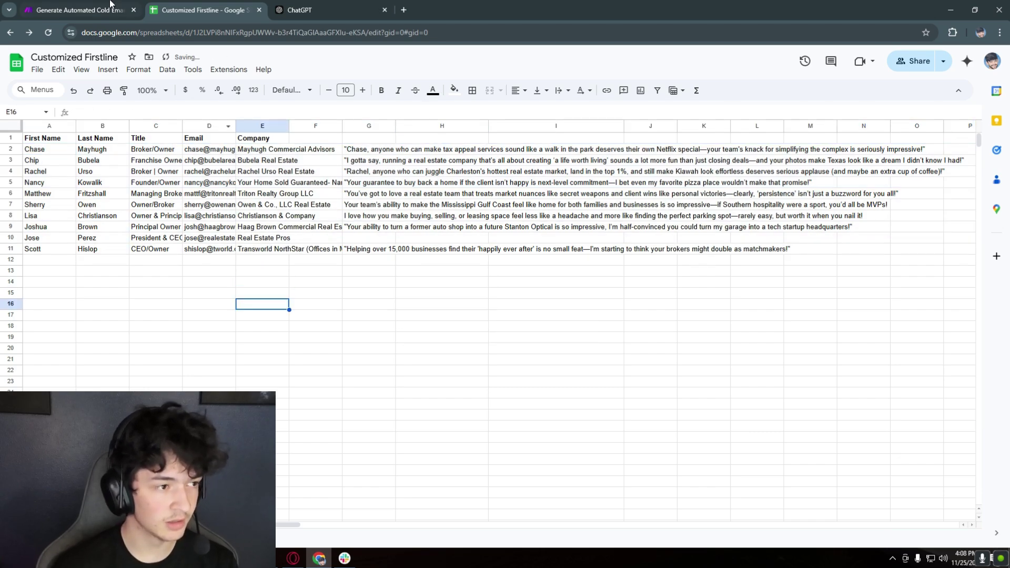
key(ctrl+Page_Up)
scroll(500, 242, down, 2)
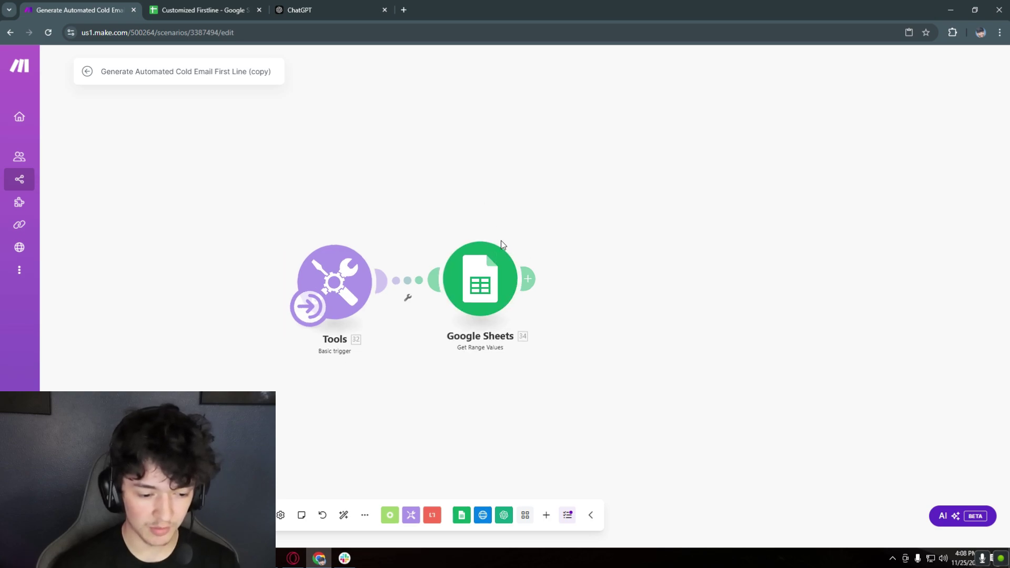
Add an Array aggregator after the Google Sheets module and set its source module to Google Sheets - Get Range Values
drag(476, 152, 490, 232)
scroll(516, 333, down, 5)
scroll(523, 329, up, 4)
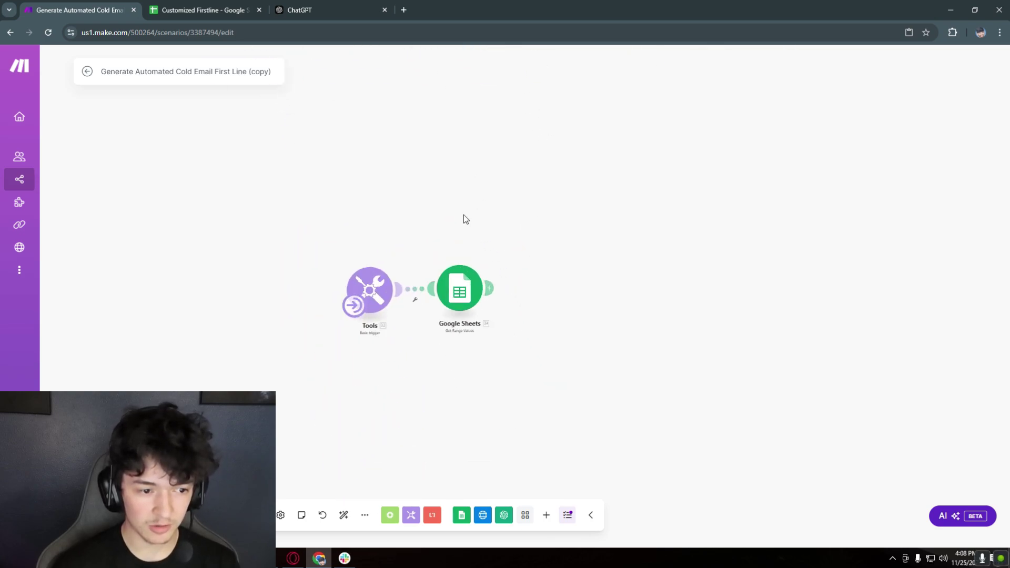
click(390, 515)
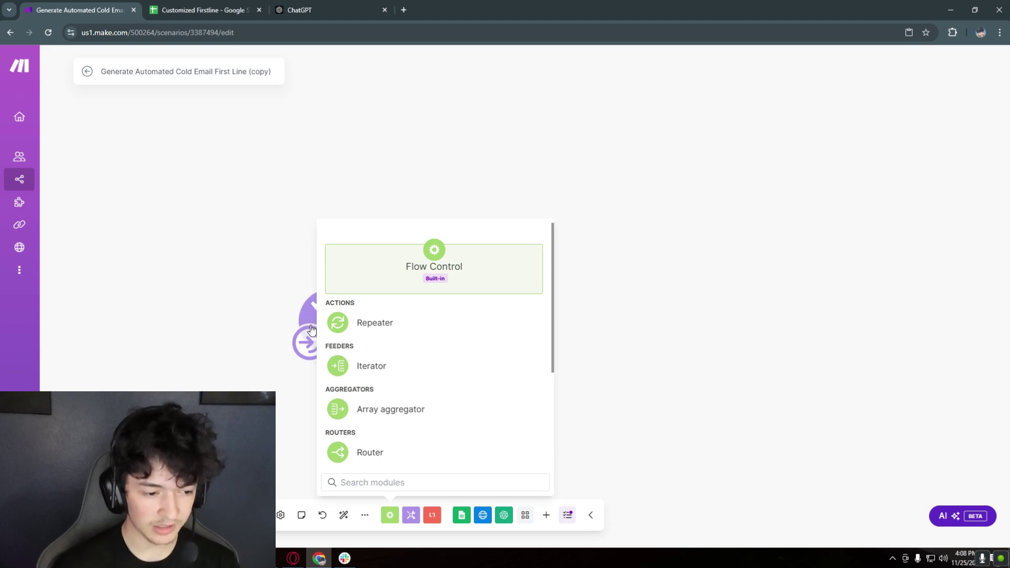
click(421, 414)
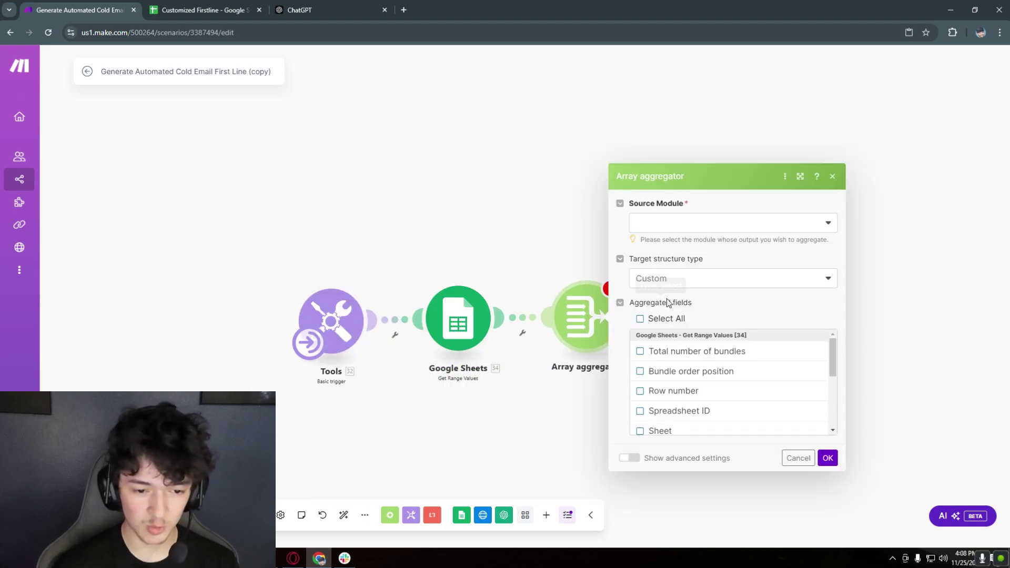
click(690, 221)
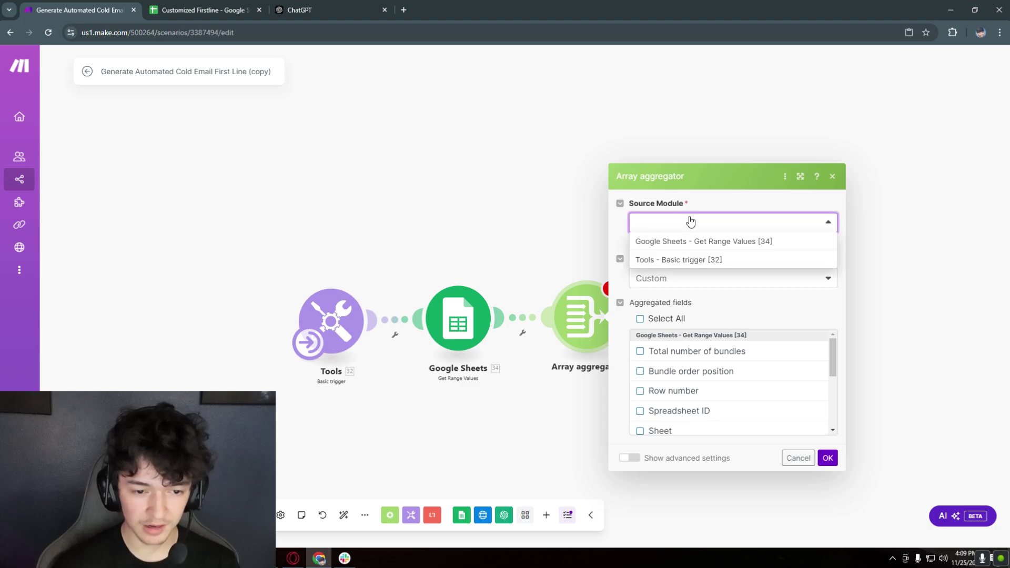
click(648, 245)
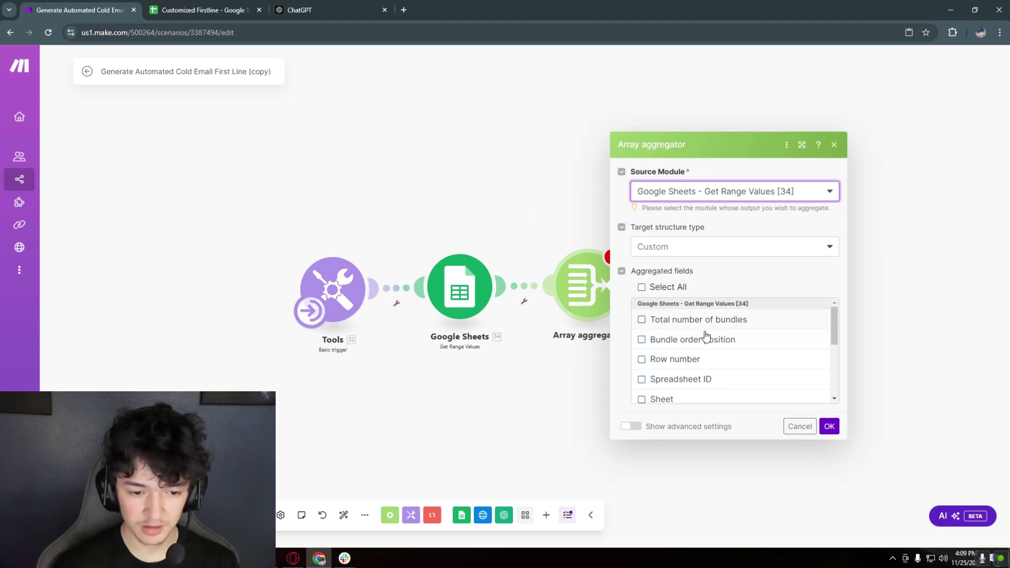
Include columns A, B, C, D and E as the Array aggregator's aggregated fields and save the settings
scroll(715, 353, down, 2)
scroll(724, 359, down, 2)
click(641, 315)
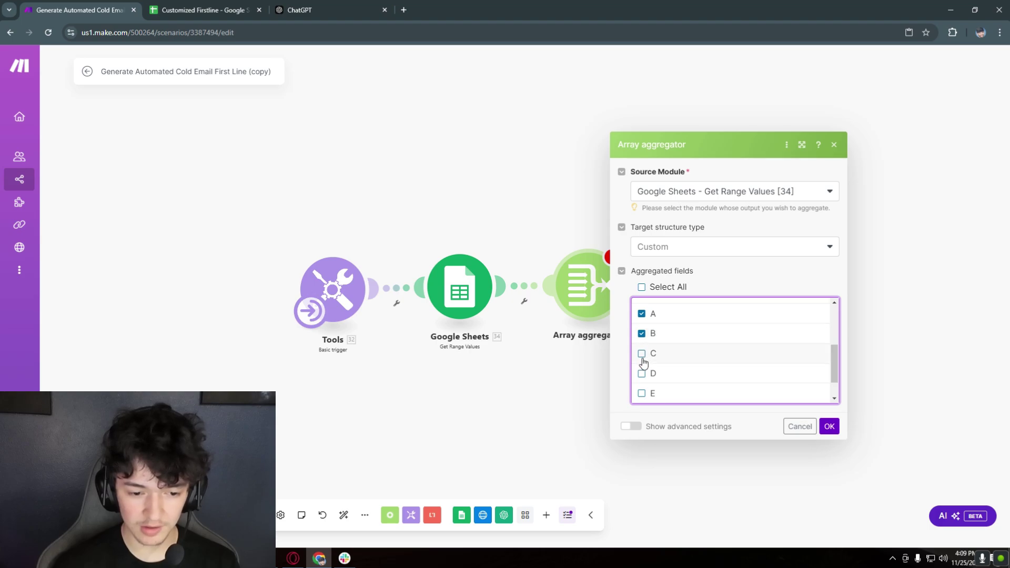
click(642, 356)
scroll(642, 356, down, 1)
click(641, 349)
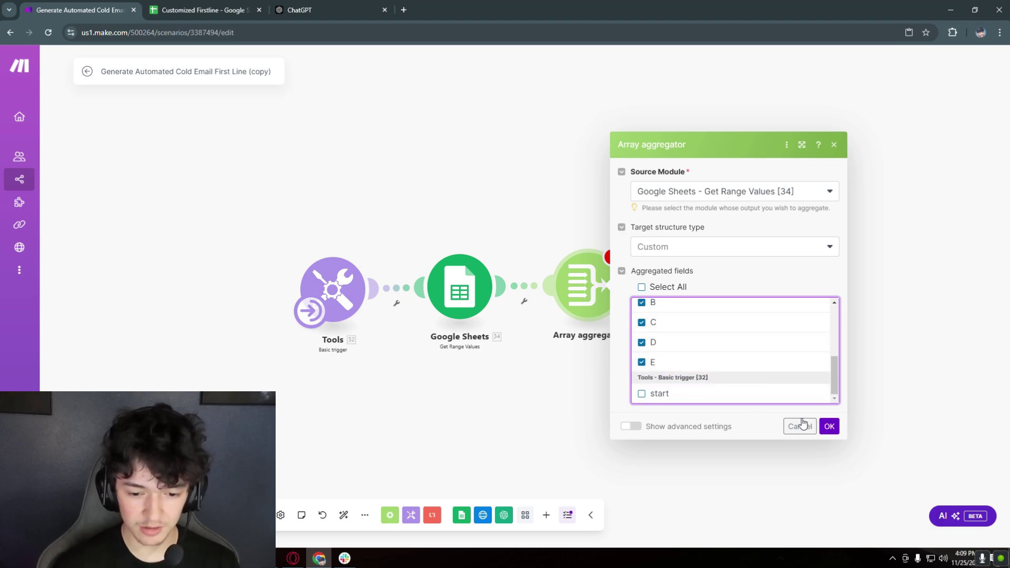
click(829, 426)
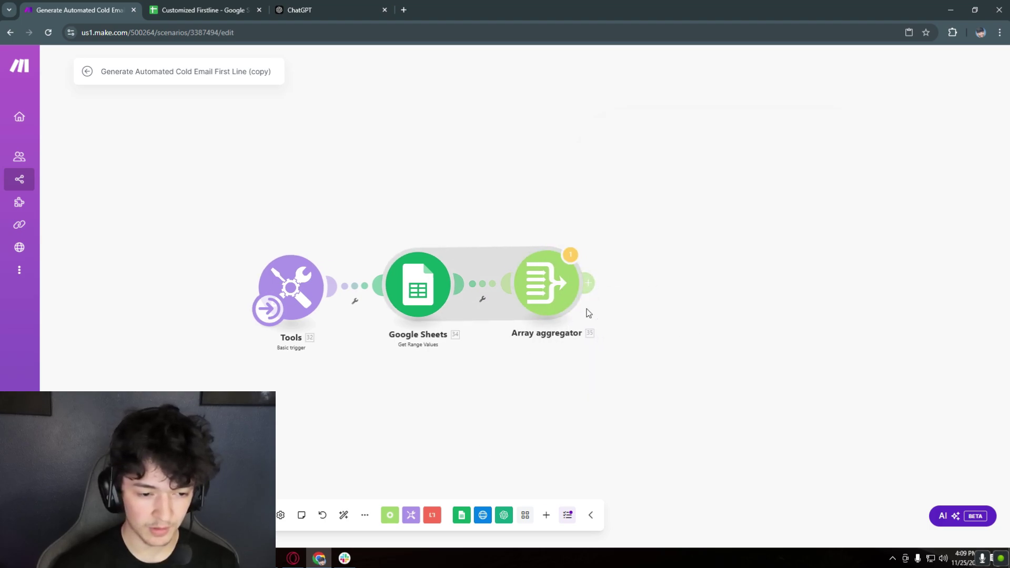
Add an Iterator after the Array aggregator, map its array to the aggregator's Array[] output and save it
click(389, 515)
click(414, 370)
drag(442, 355, 699, 276)
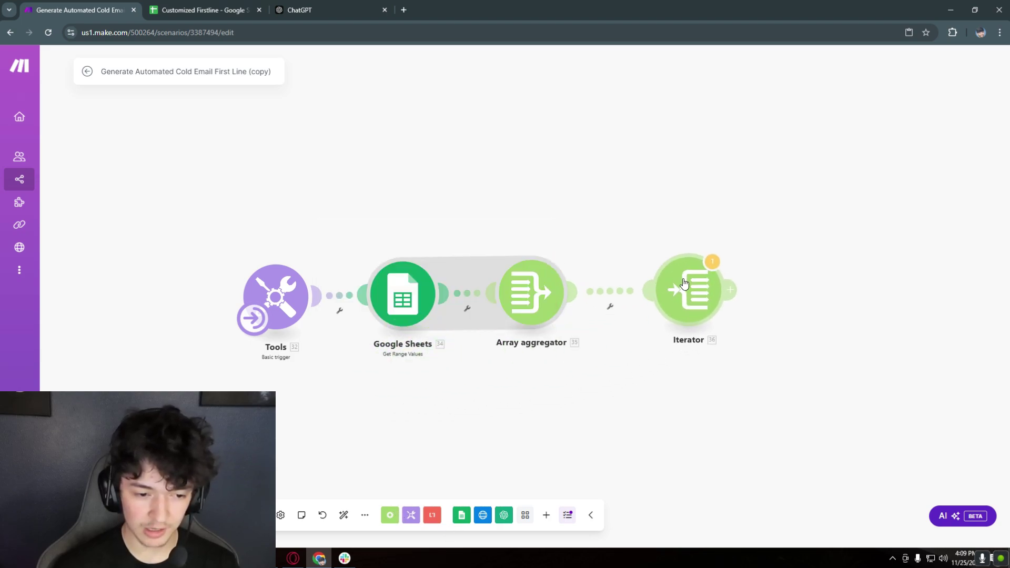
click(594, 286)
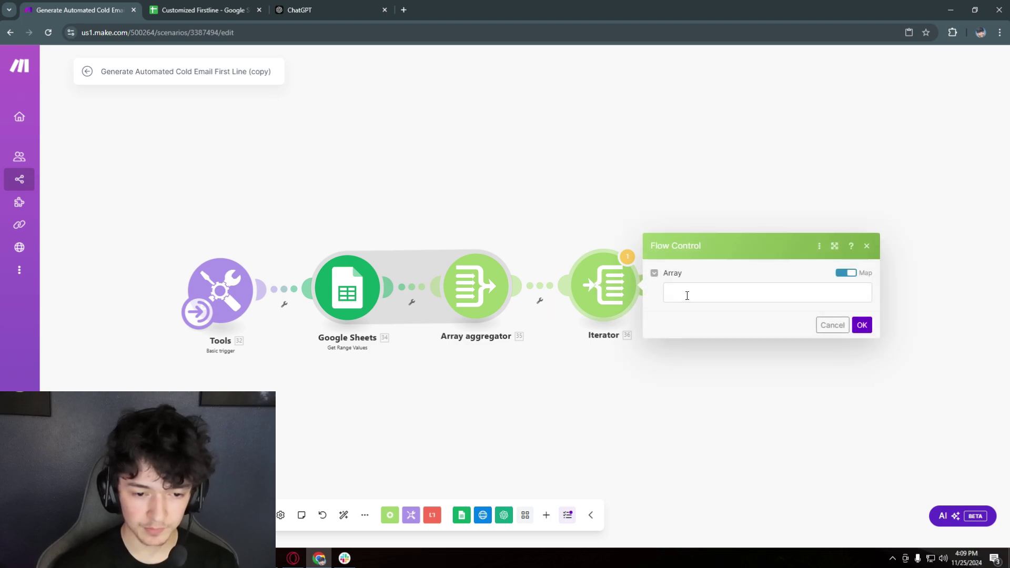
click(685, 291)
click(492, 309)
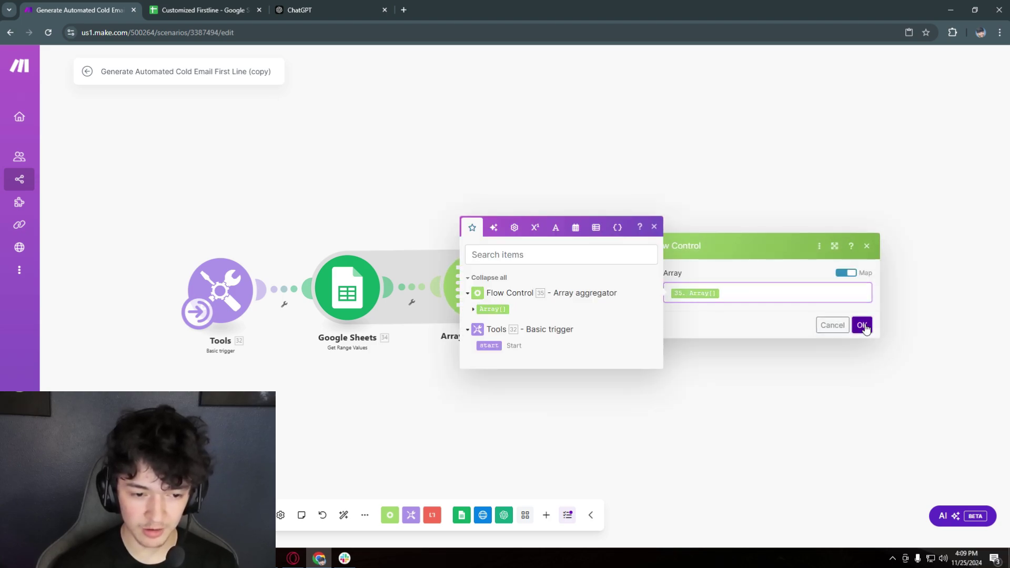
click(860, 324)
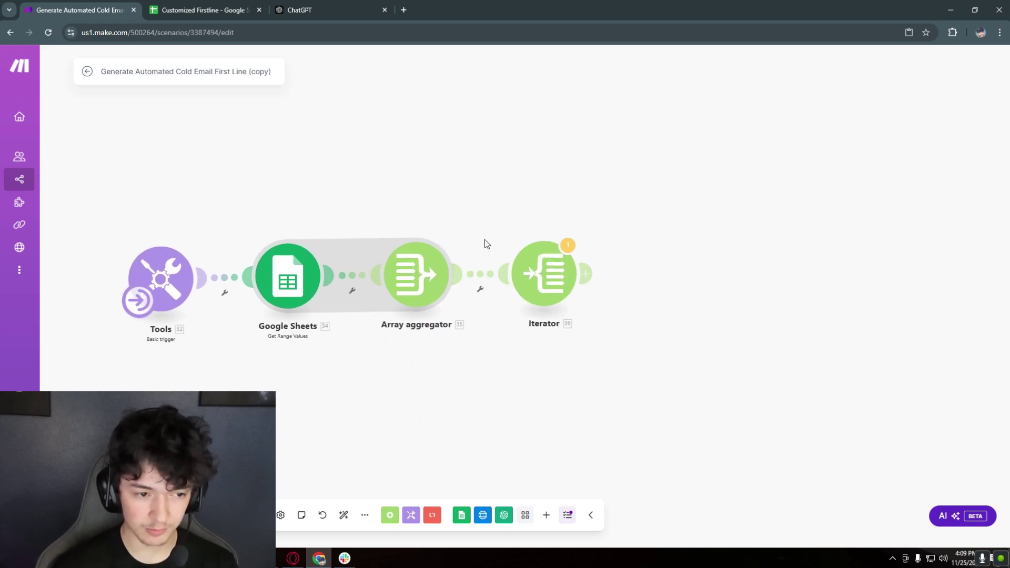
click(482, 515)
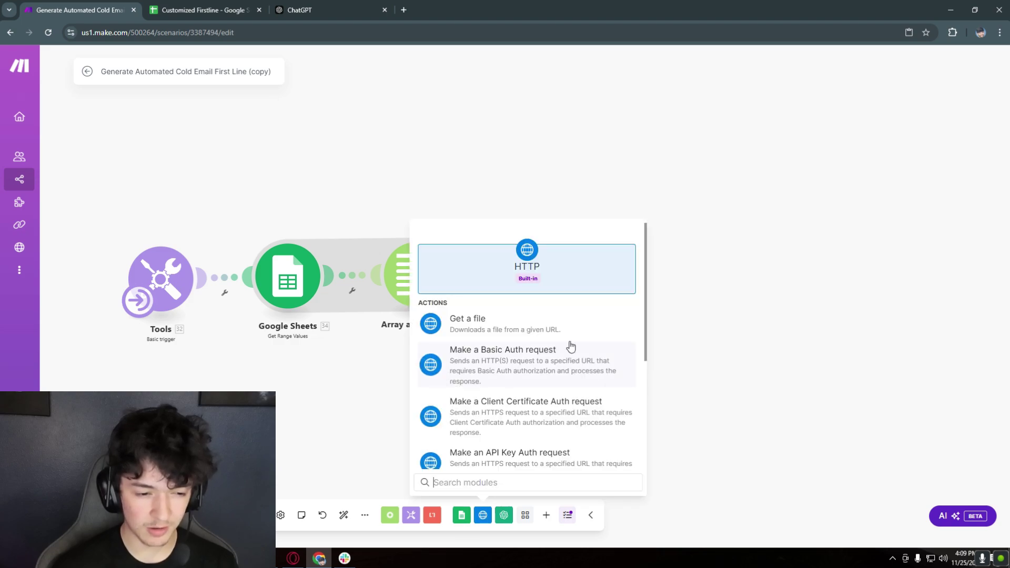
scroll(520, 392, down, 4)
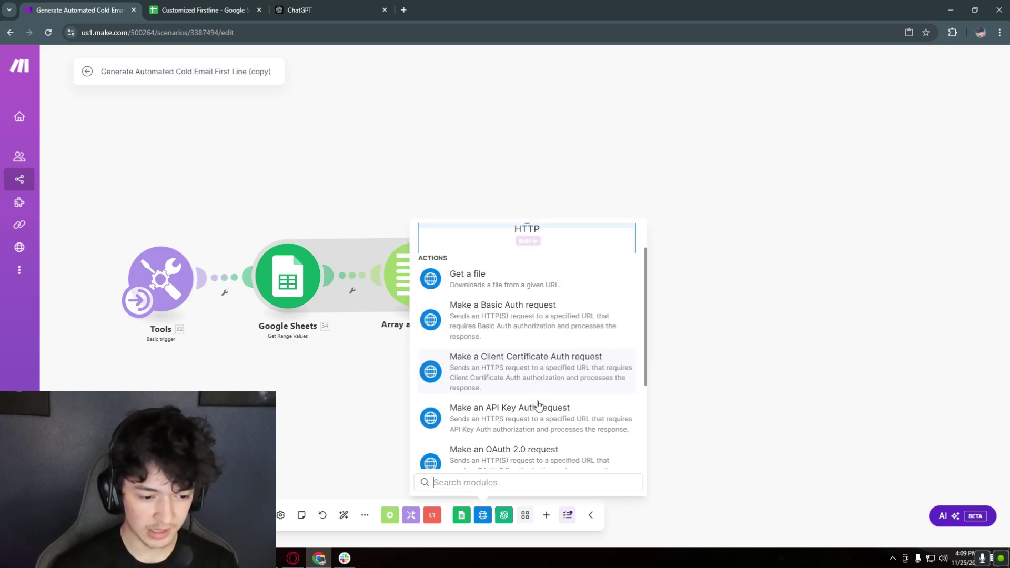
click(519, 403)
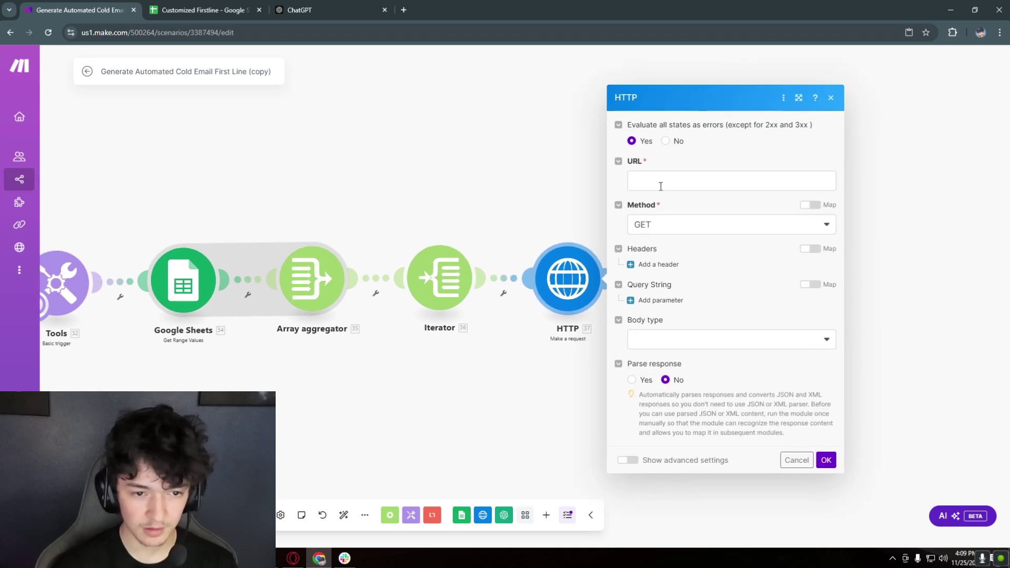
click(671, 181)
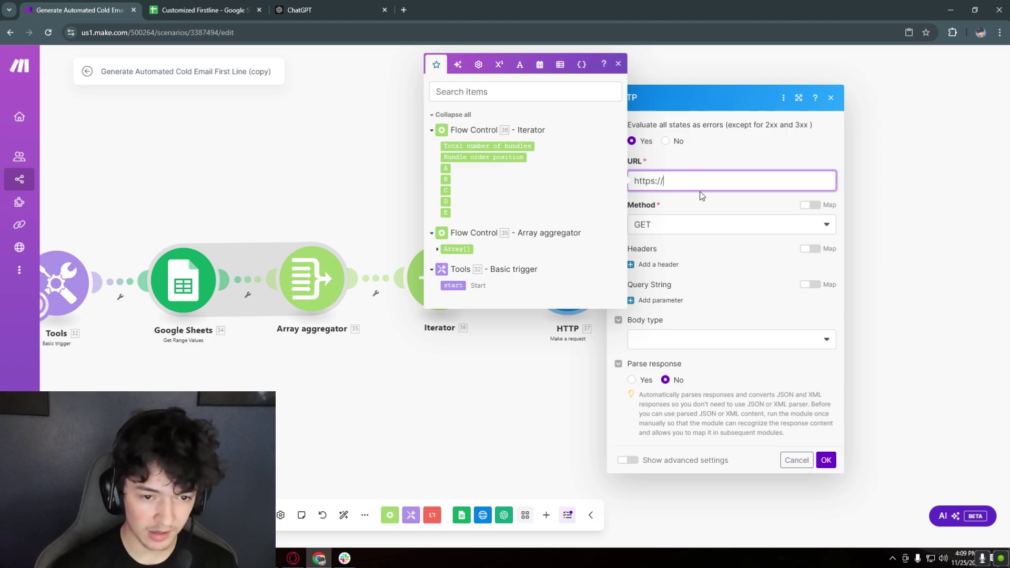
text(get( split)
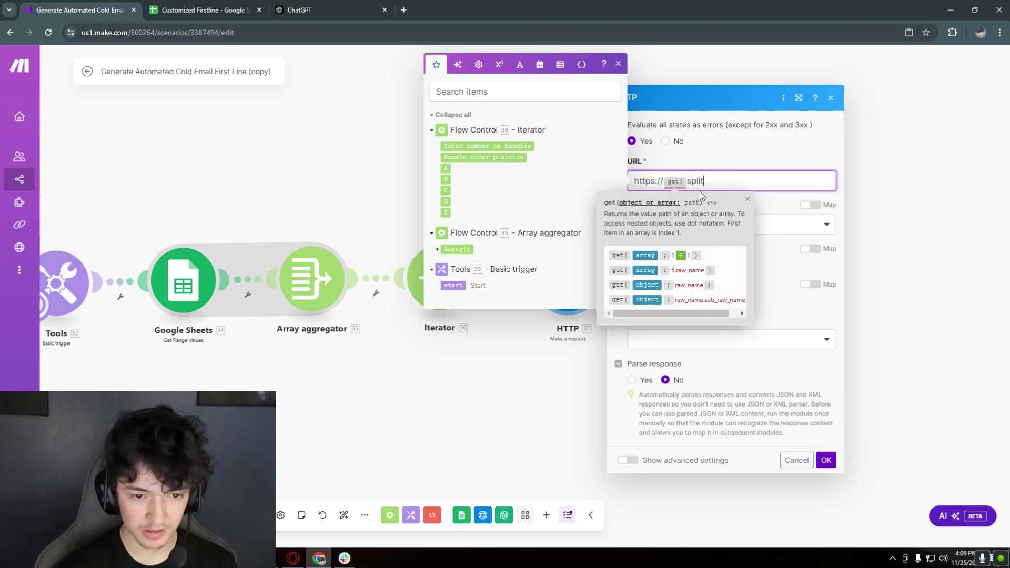
text(()
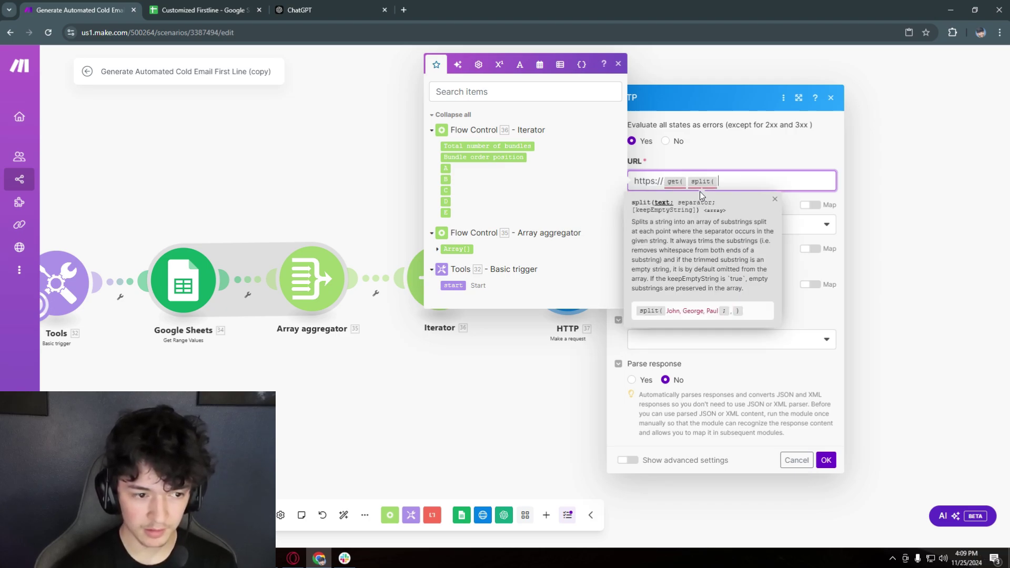
Check the email column in the sheet, then complete the URL formula with Iterator column D, separator @ and index 2, closing both functions
click(216, 9)
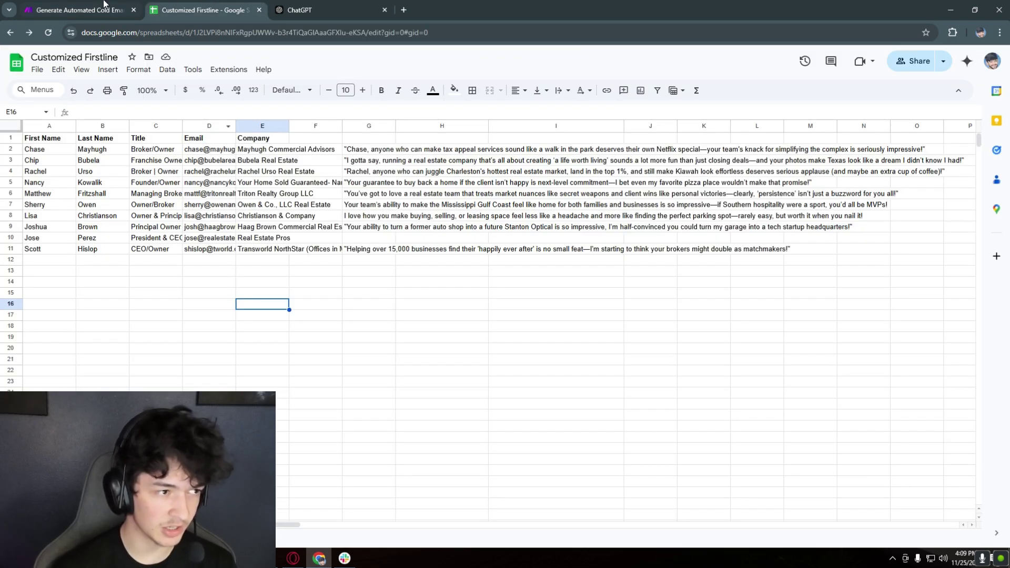
click(104, 7)
click(736, 181)
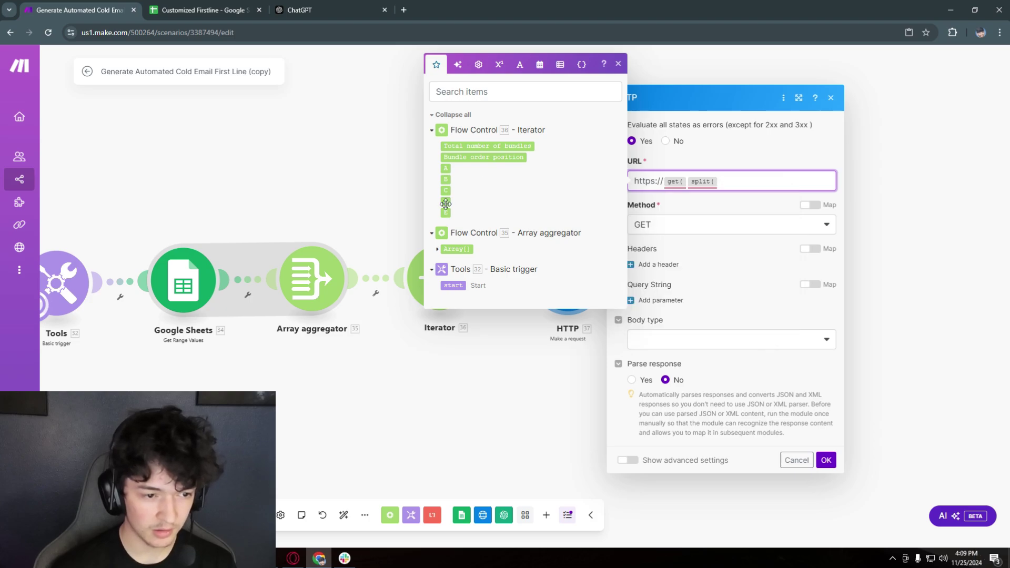
drag(445, 204, 746, 182)
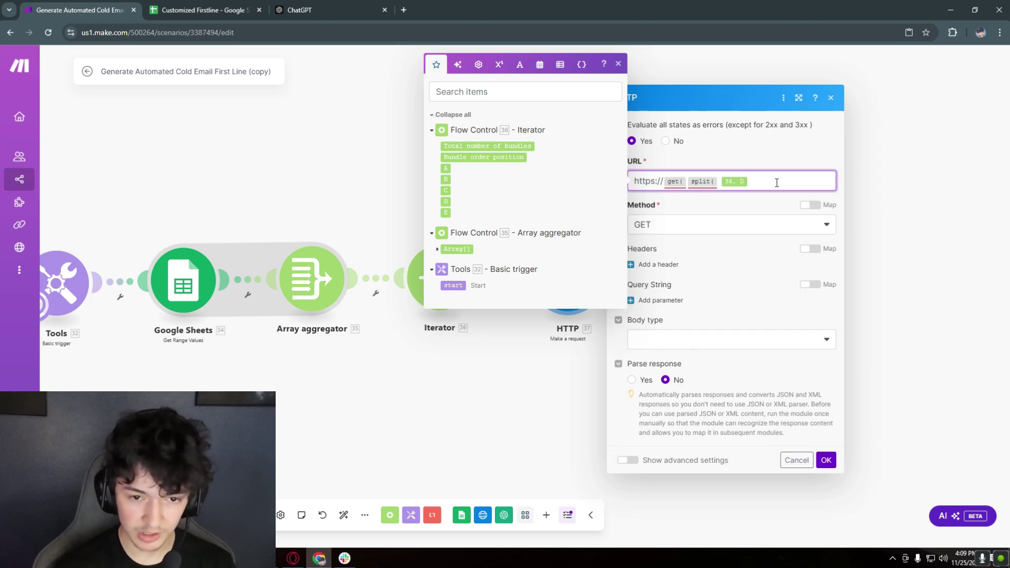
text(;)
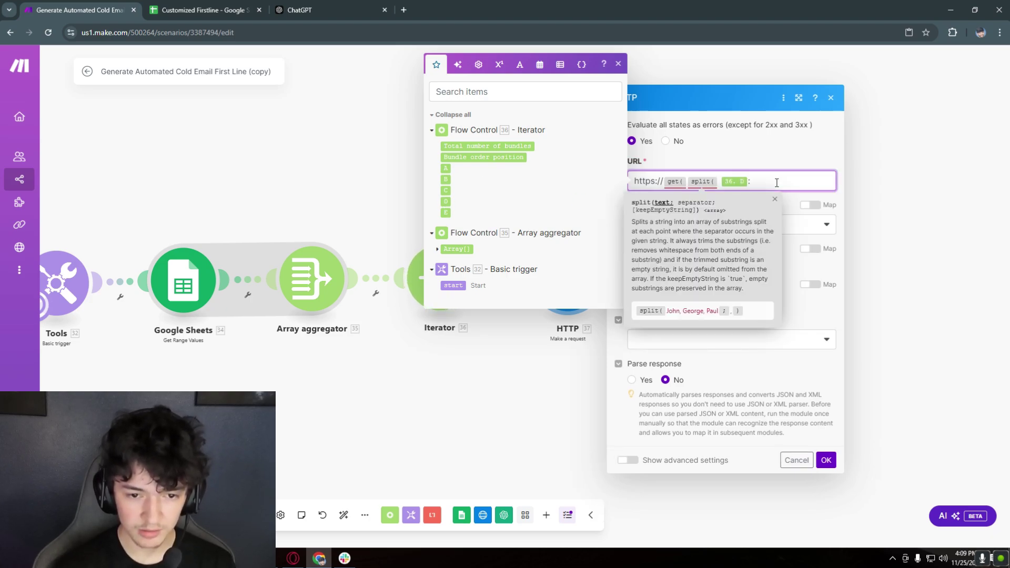
text(;)
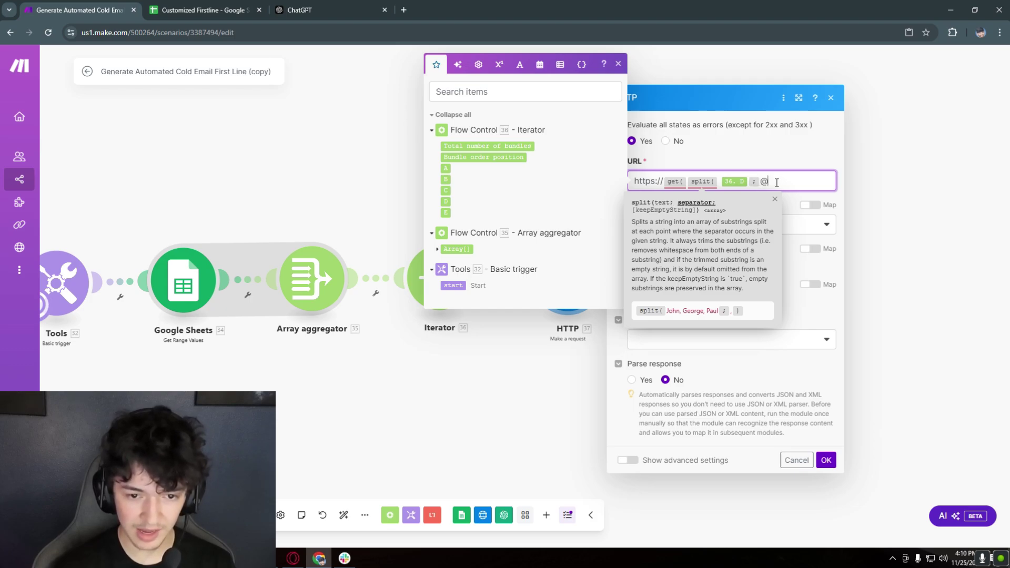
text(@0)
key(BackSpace)
text())
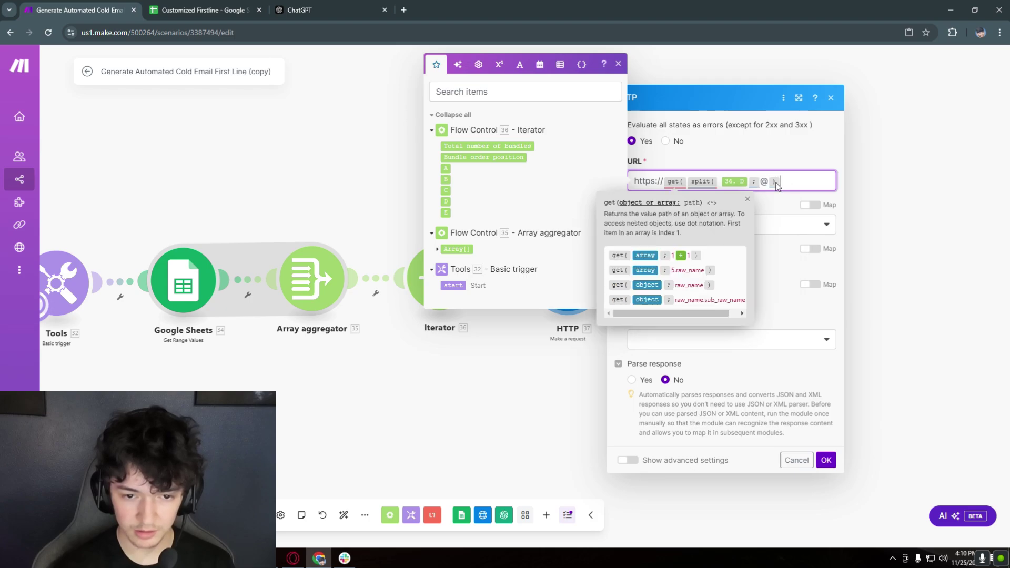
text(;)
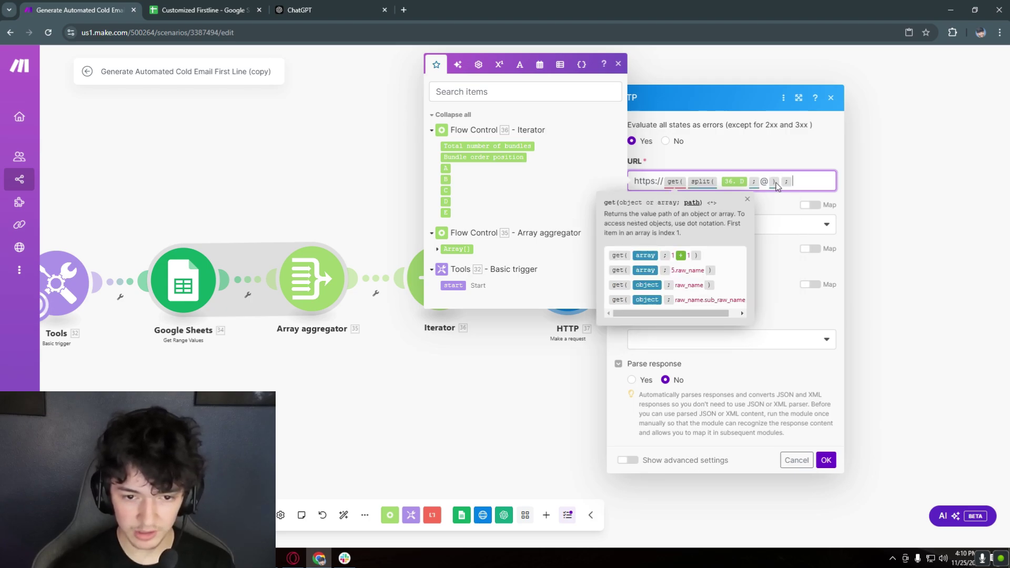
text(2))
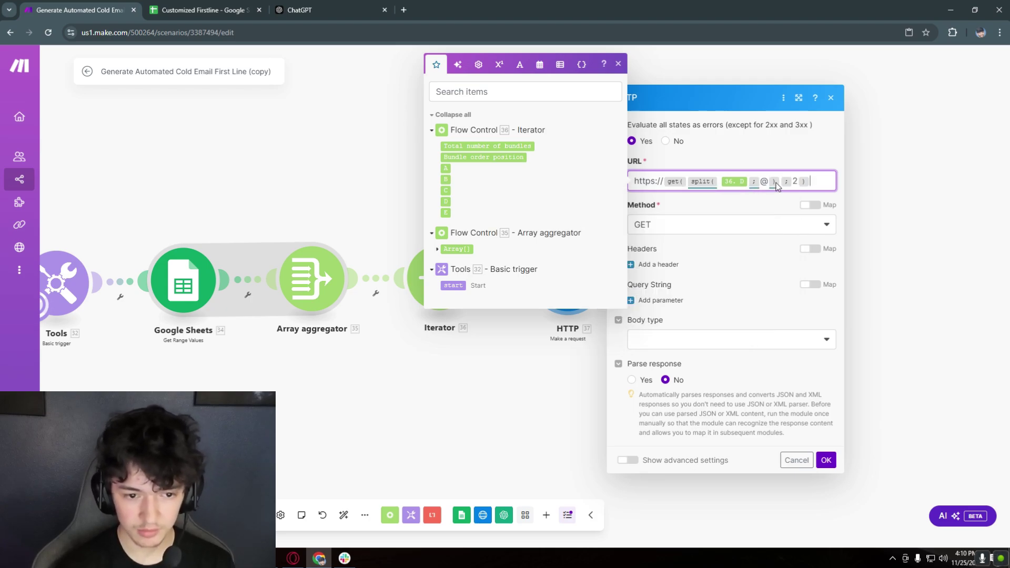
Set the HTTP request's body type to Raw and content type to Text (text/plain), and save the module
click(687, 347)
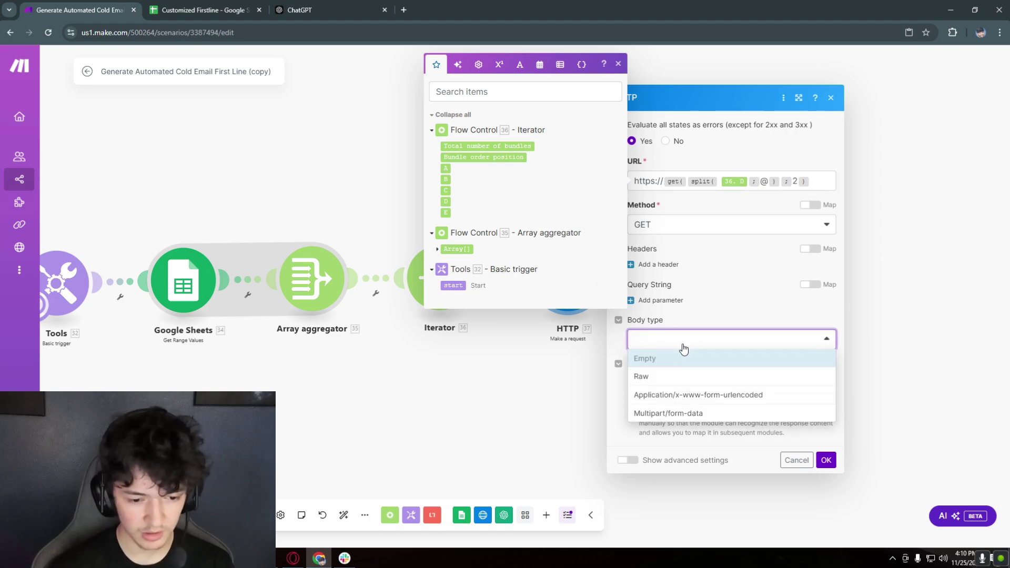
click(663, 319)
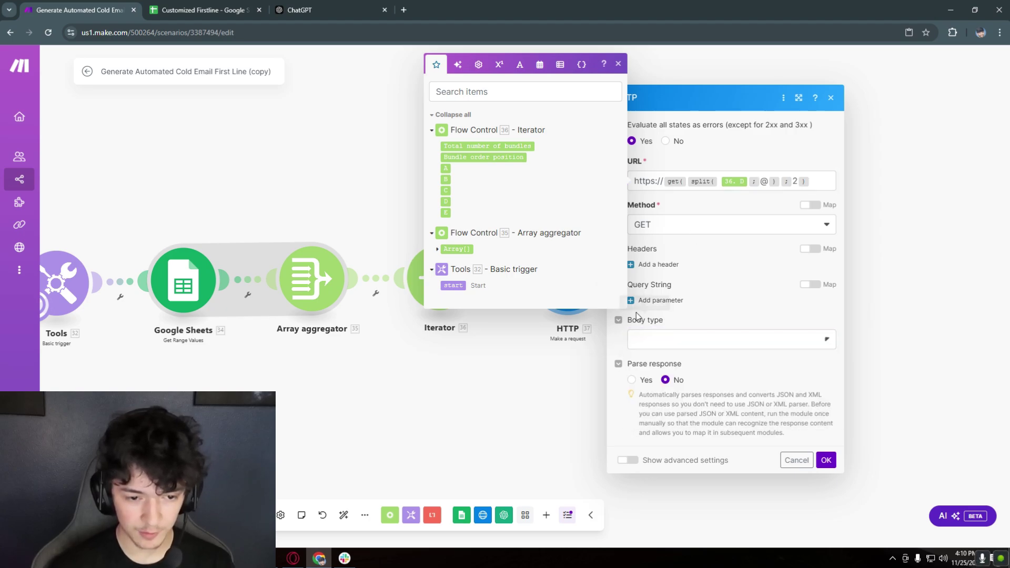
click(636, 71)
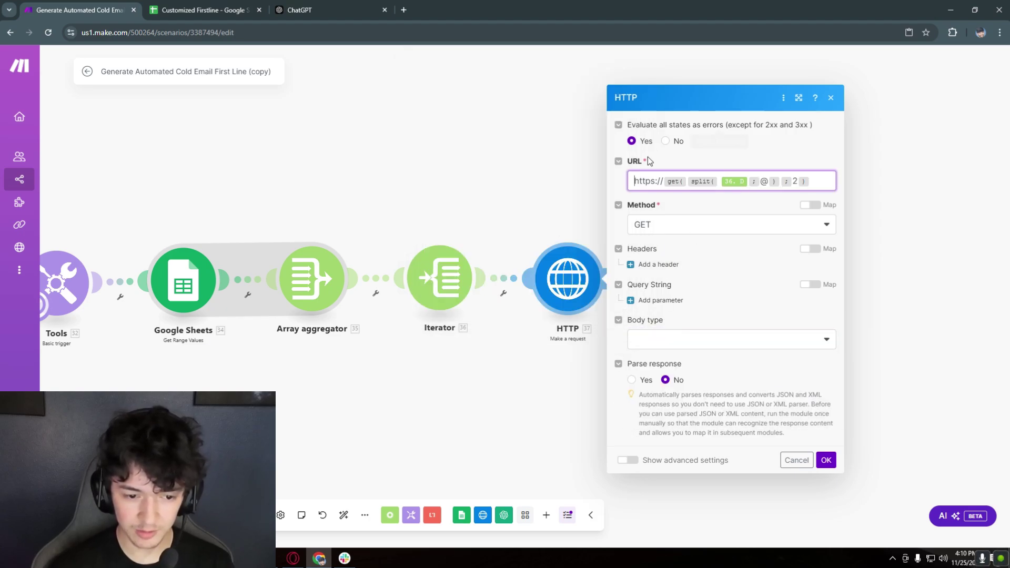
click(668, 344)
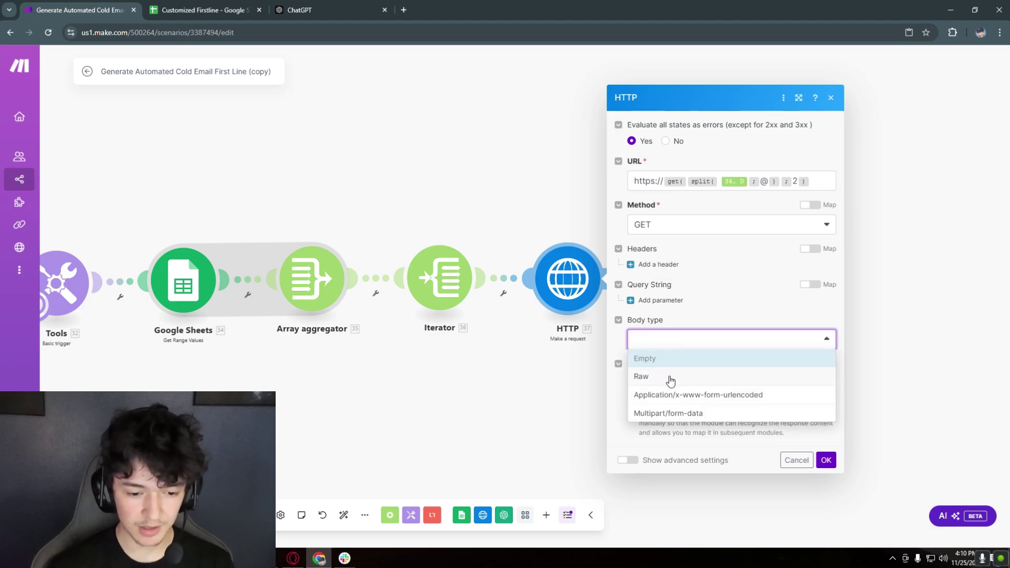
click(669, 378)
click(681, 351)
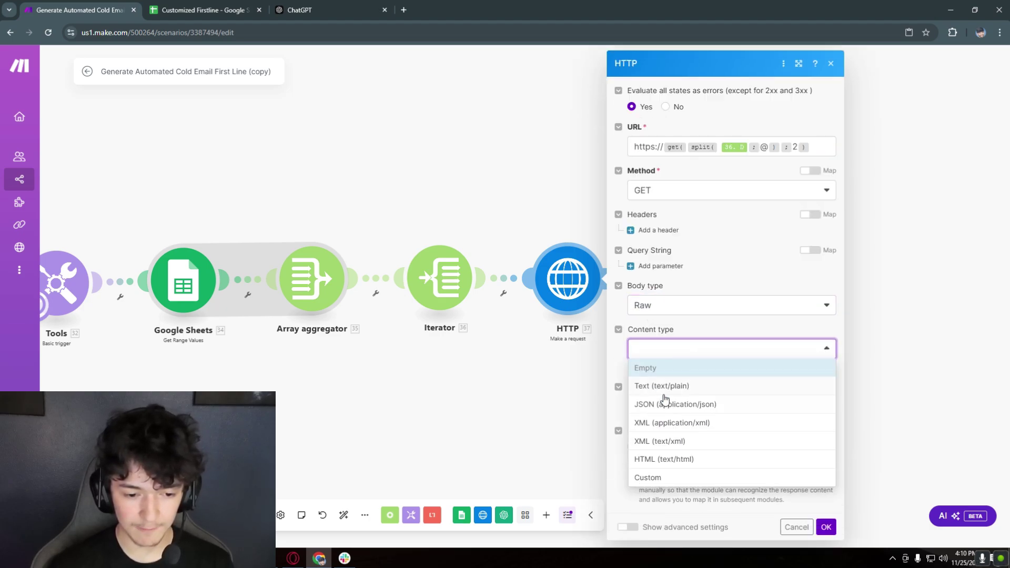
click(689, 387)
click(825, 527)
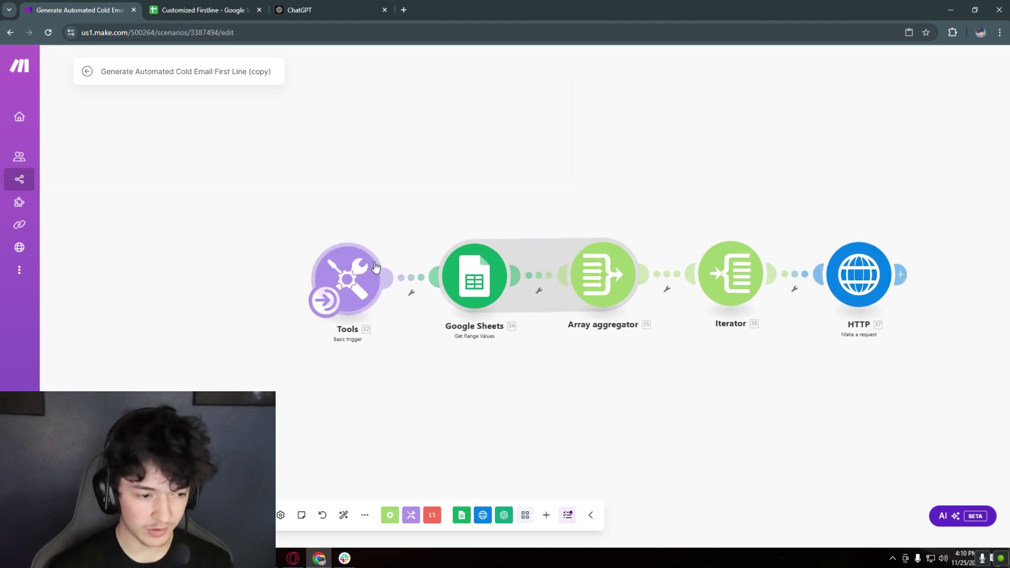
Run the scenario once and inspect the output bundles of the Google Sheets module
right_click(352, 284)
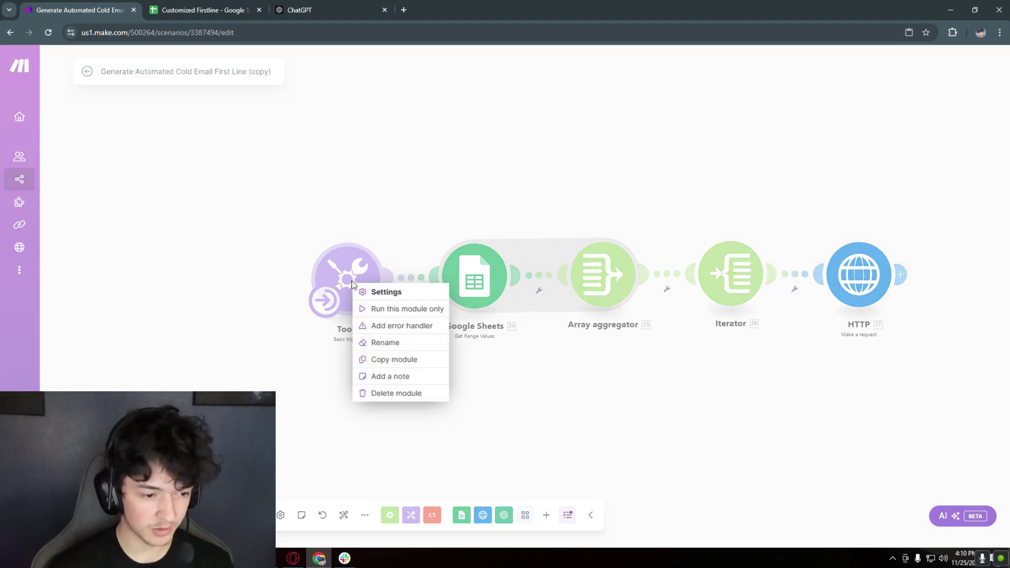
click(273, 222)
click(231, 516)
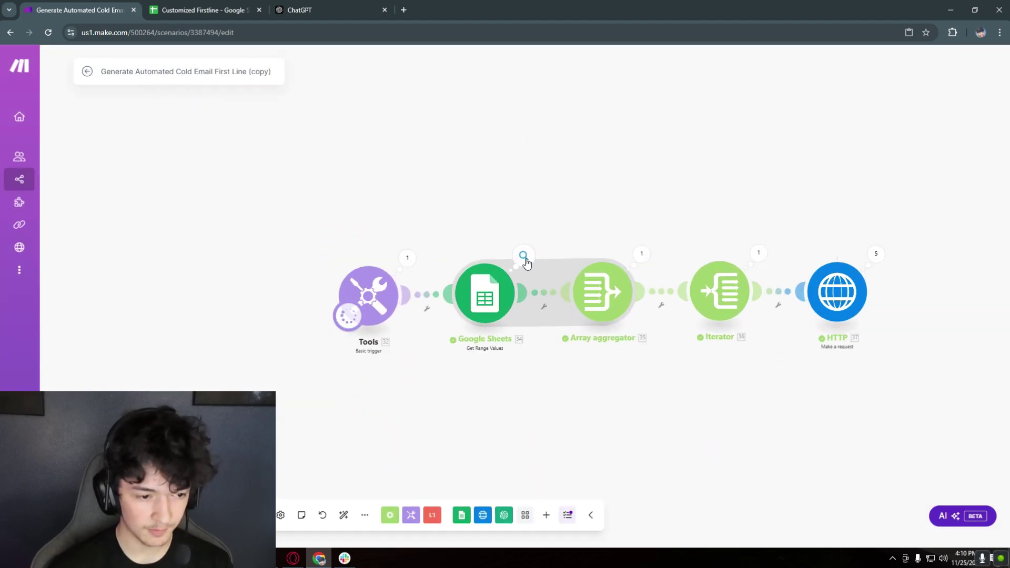
click(523, 256)
scroll(666, 329, down, 10)
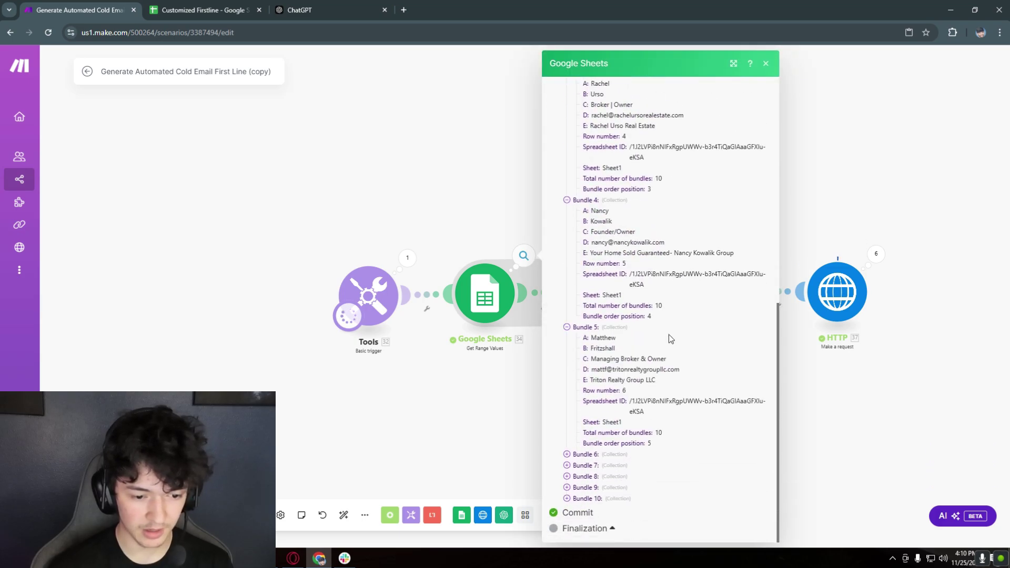
Inspect the Array aggregator's run results, expanding items 1, 2 and 10 of its output array
click(765, 63)
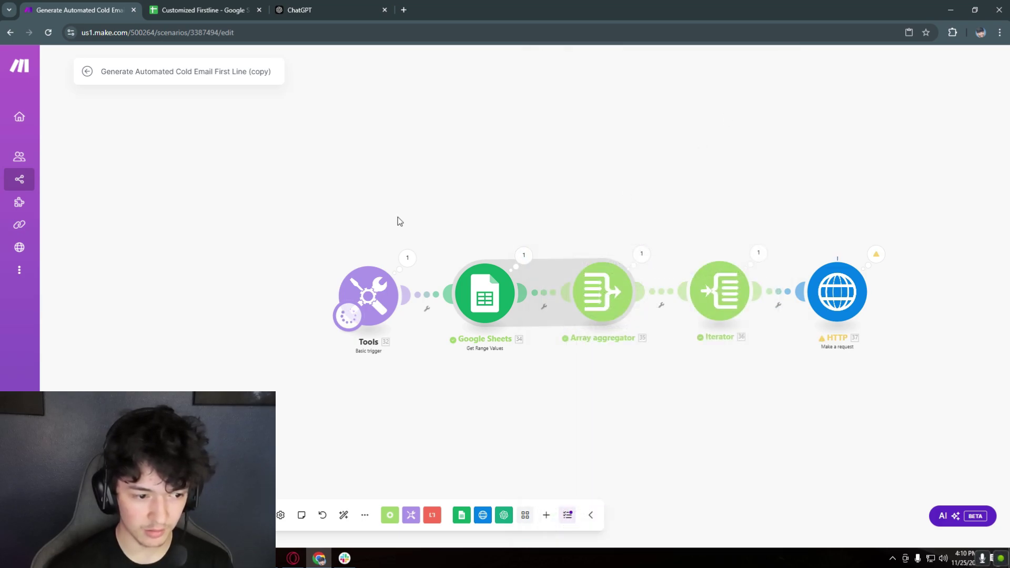
click(535, 241)
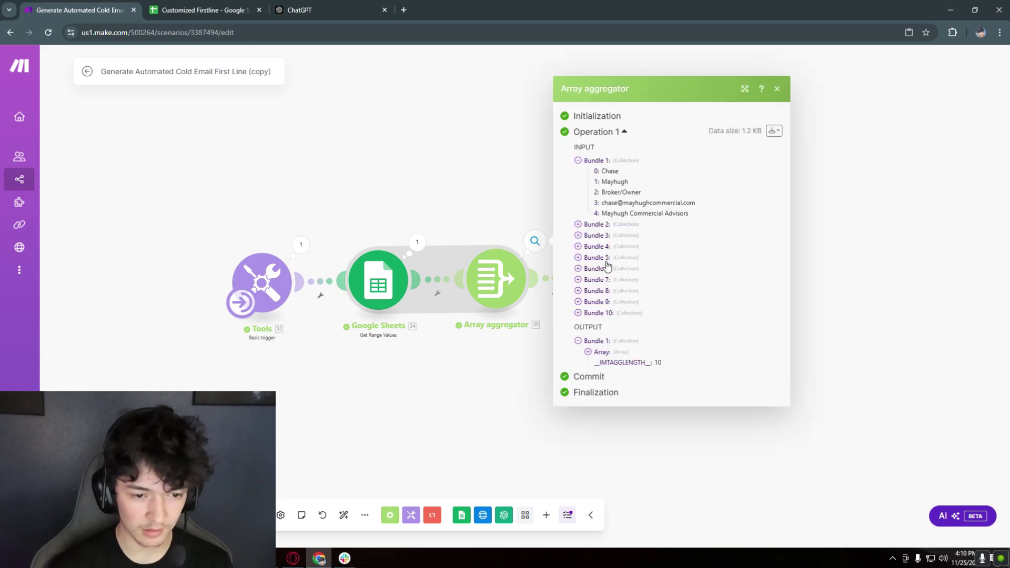
click(587, 352)
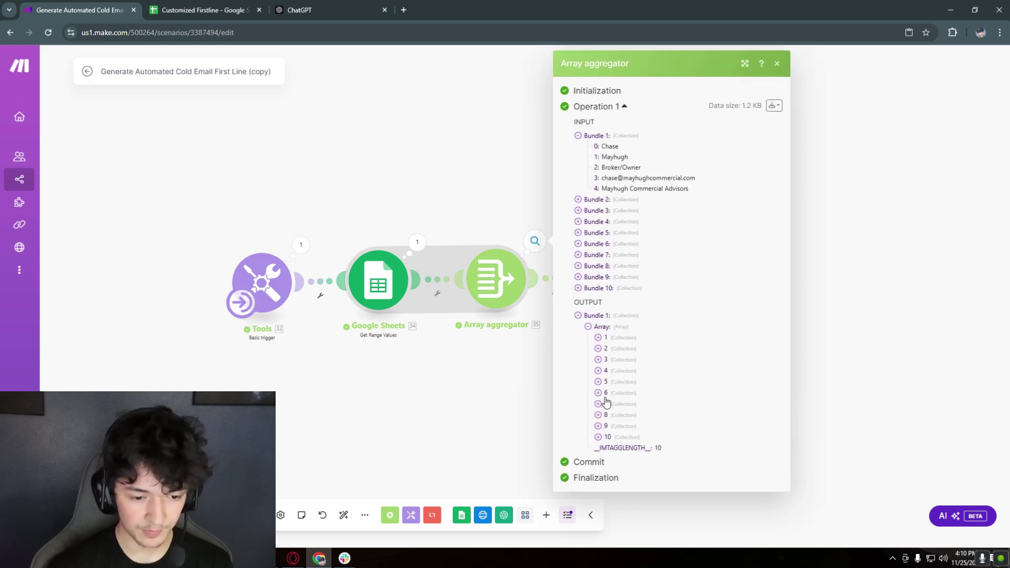
click(598, 437)
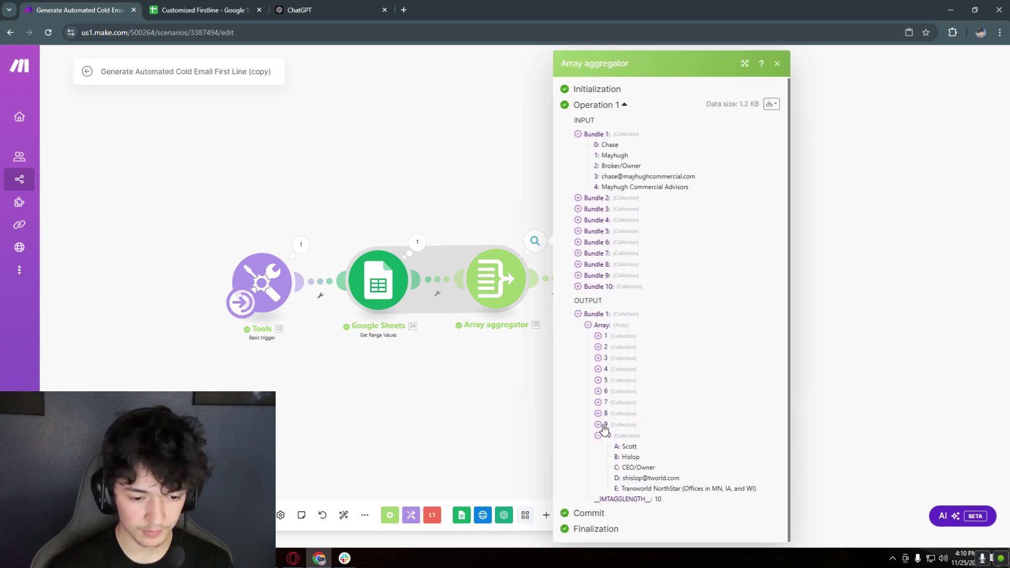
click(598, 335)
click(598, 399)
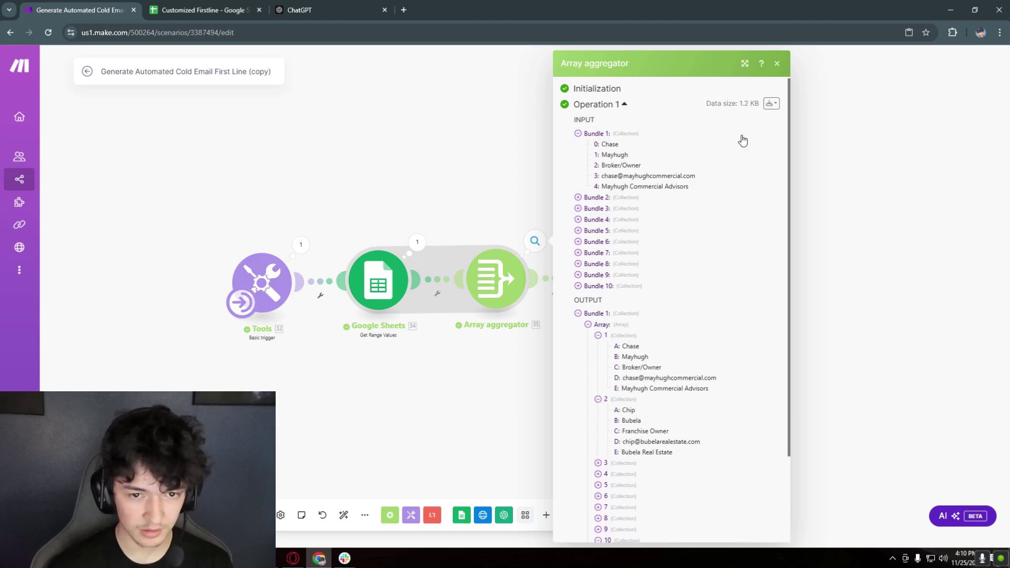
click(777, 64)
Inspect the bundles that the Iterator put out in the last run
scroll(562, 203, up, 4)
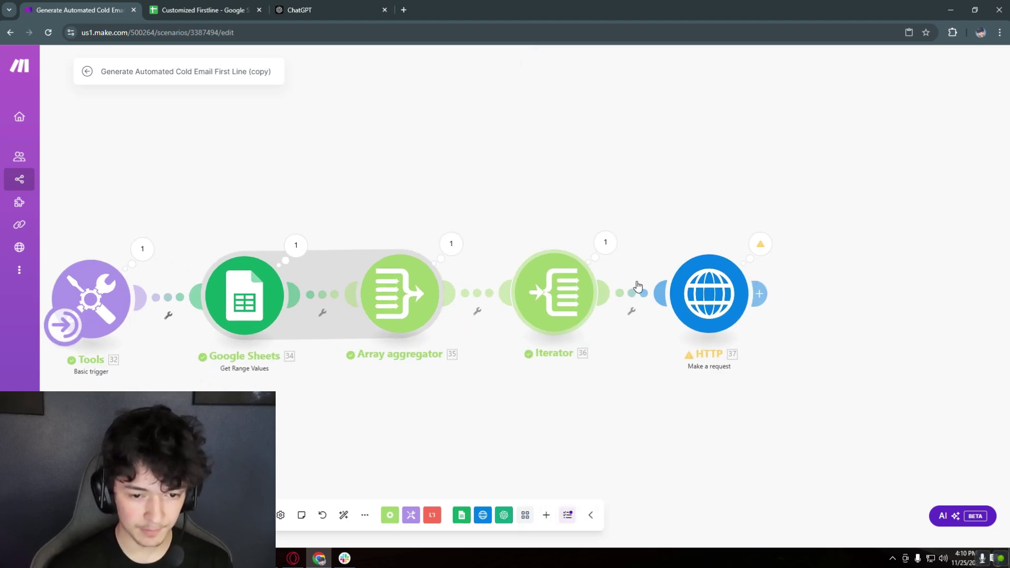
click(531, 218)
scroll(648, 314, down, 5)
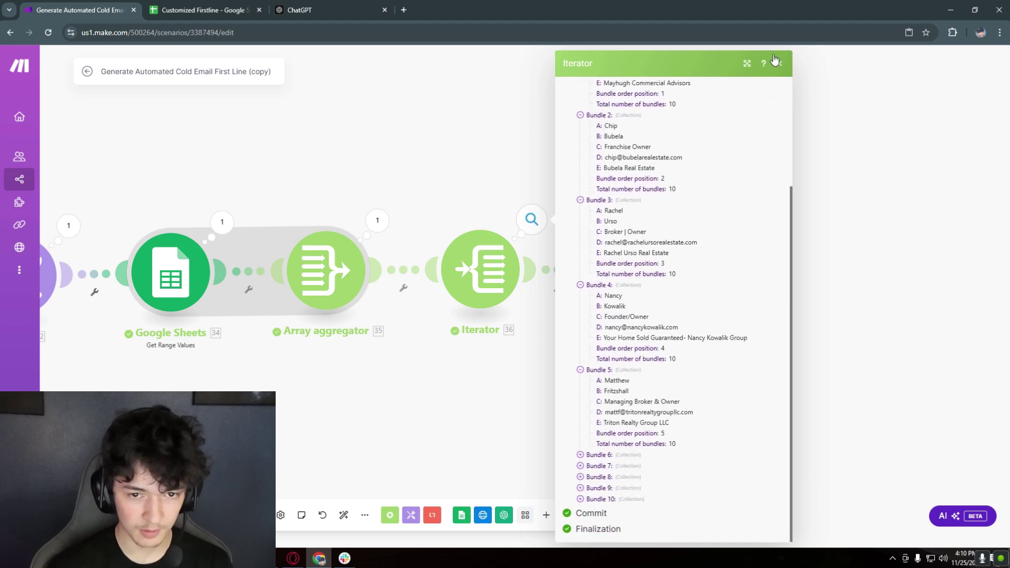
click(714, 142)
Review the HTTP module's request settings and its list of run operations, leaving the settings as they are
click(638, 270)
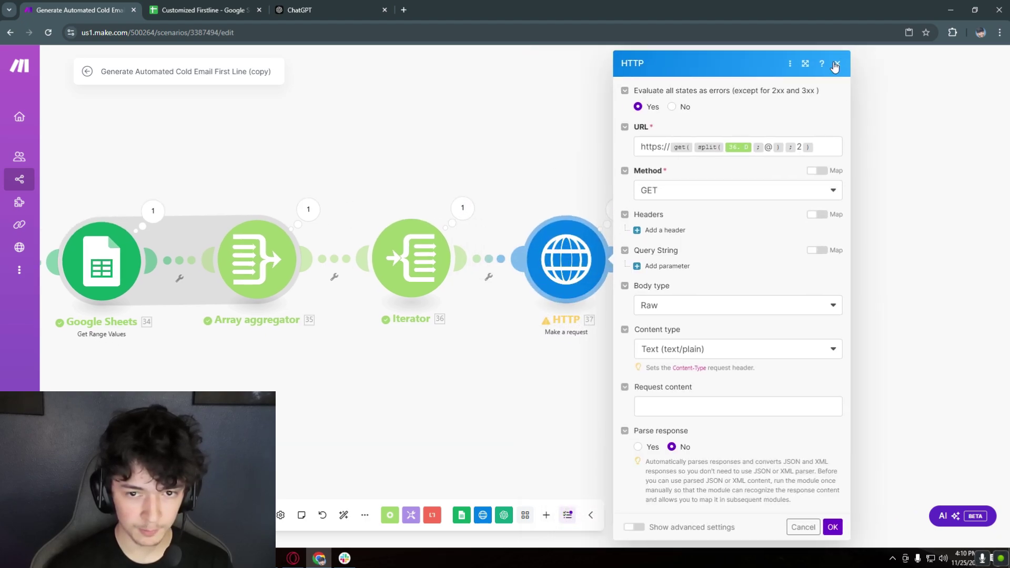
click(835, 66)
click(614, 208)
scroll(746, 291, down, 1)
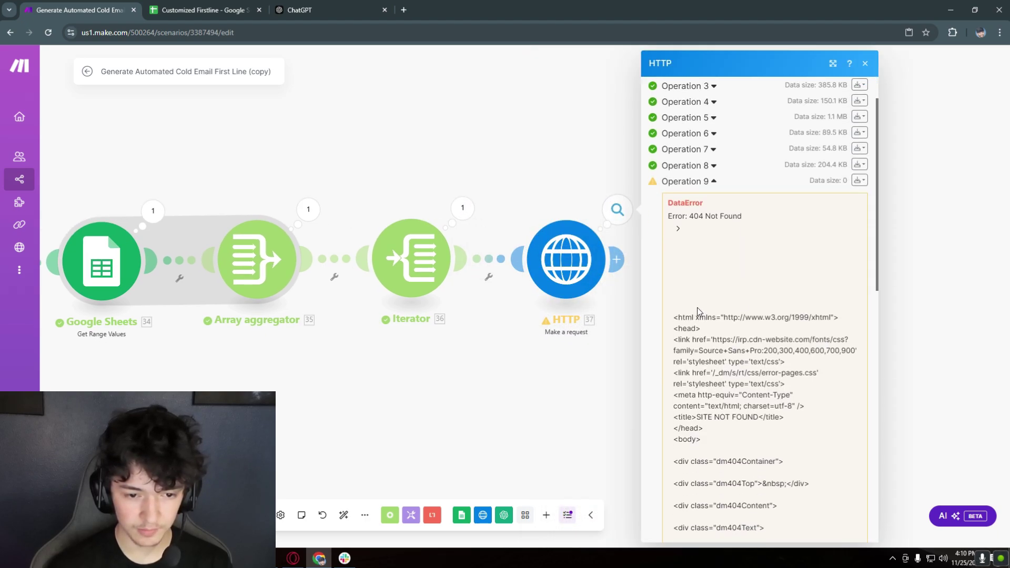
click(865, 63)
click(584, 246)
key(Escape)
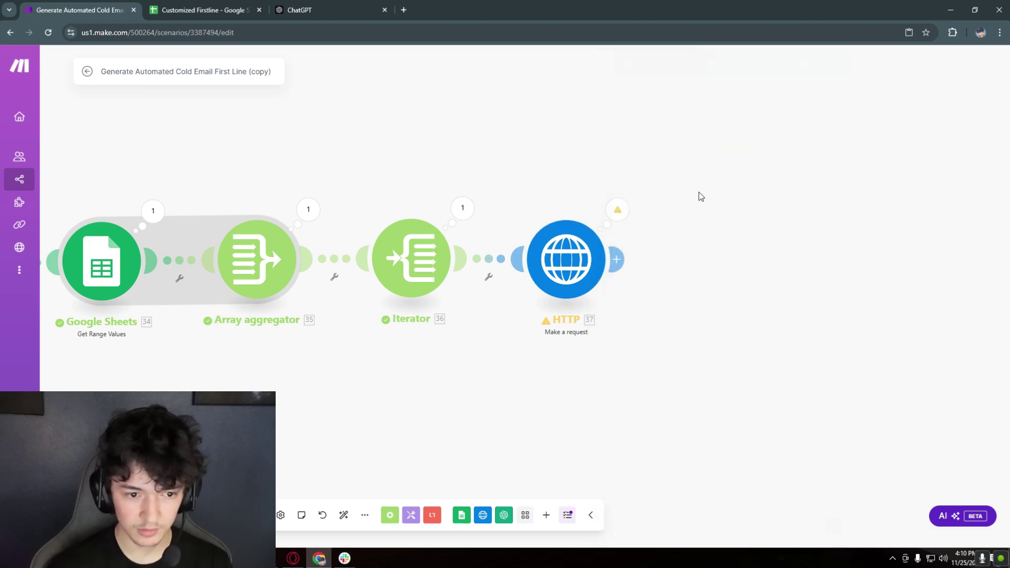
Examine the error details and input bundle of Operation 9 in the HTTP module's run results
click(615, 209)
click(711, 235)
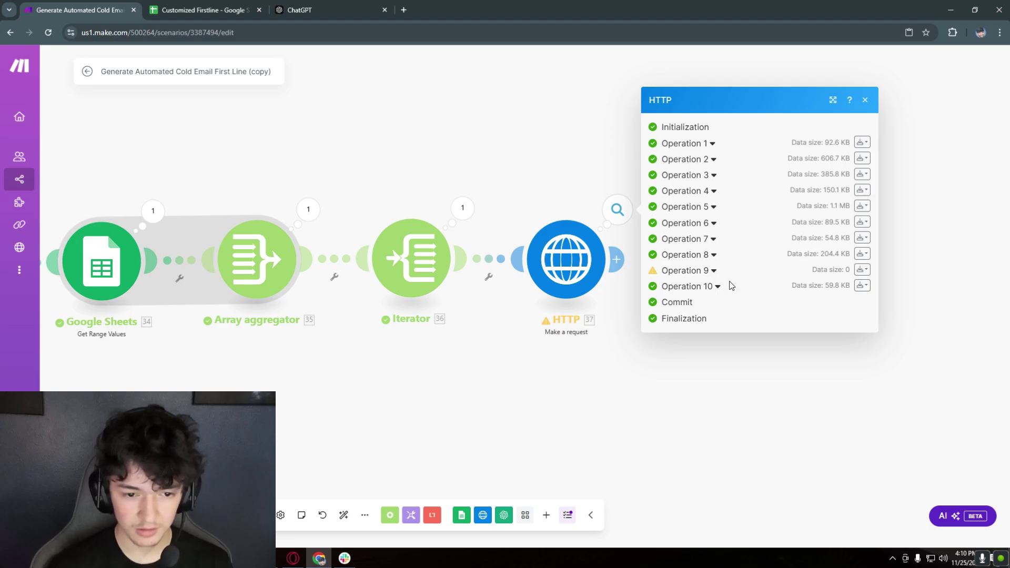
click(713, 271)
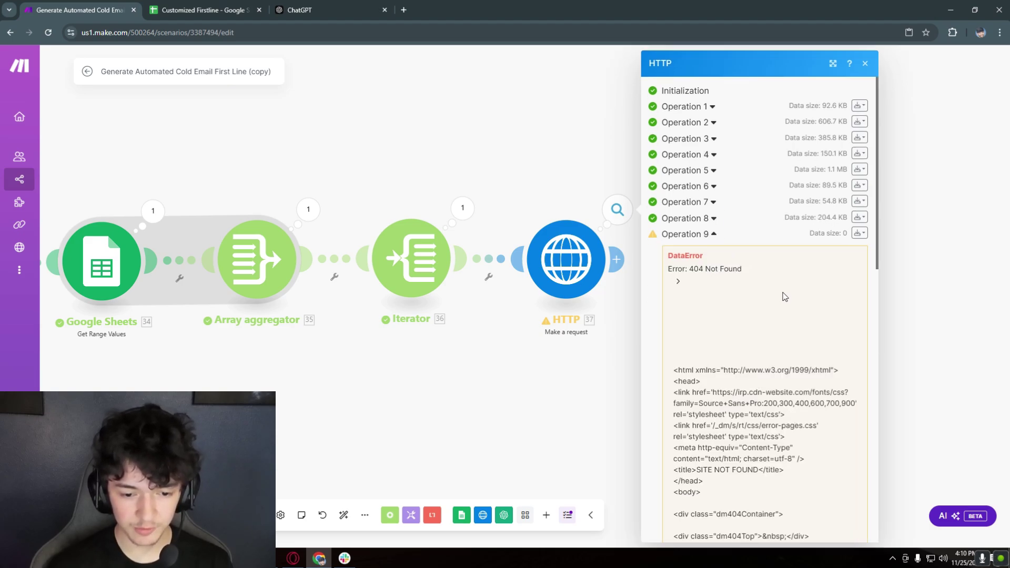
scroll(792, 333, down, 10)
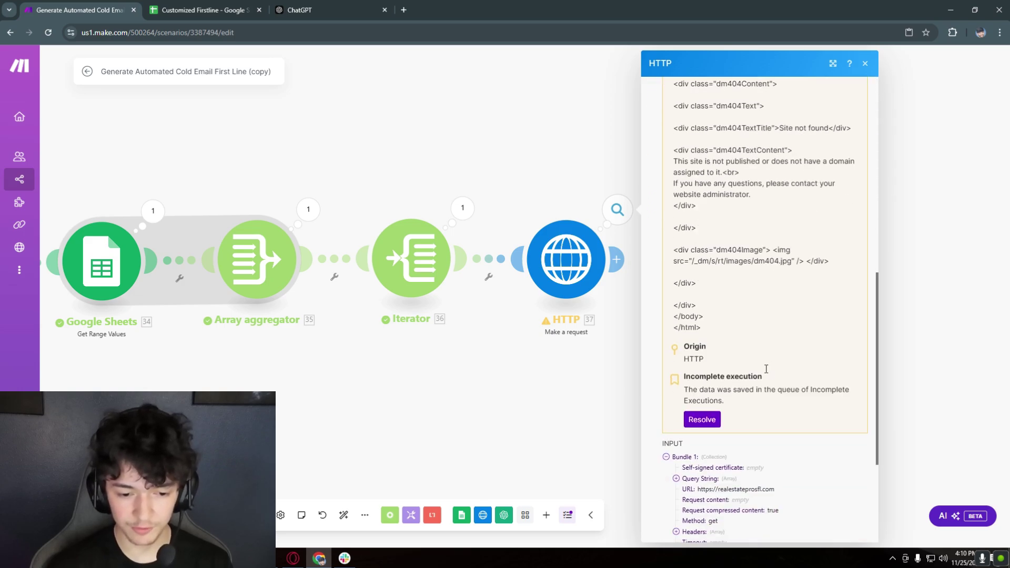
scroll(749, 375, down, 3)
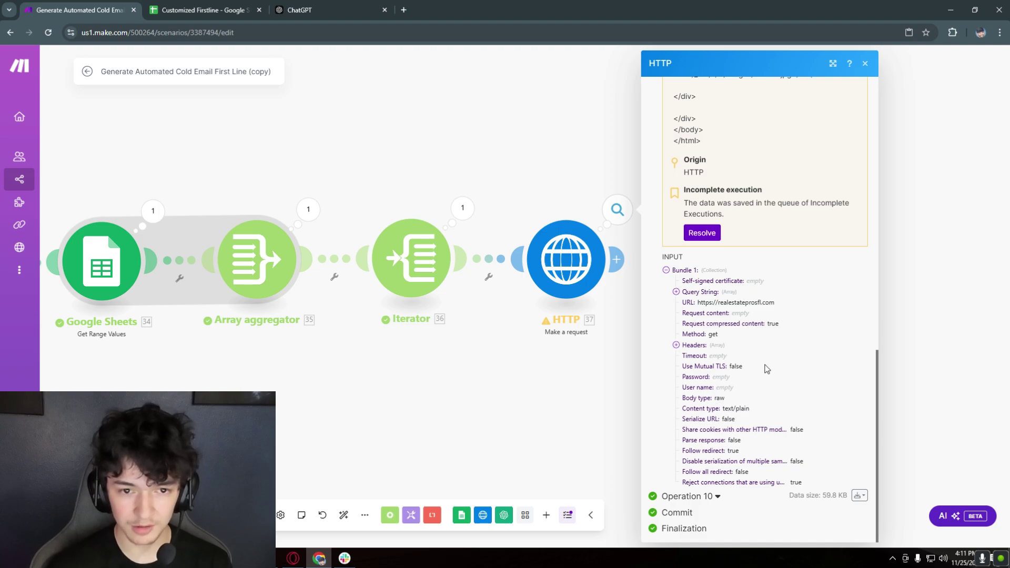
scroll(766, 369, up, 15)
click(713, 236)
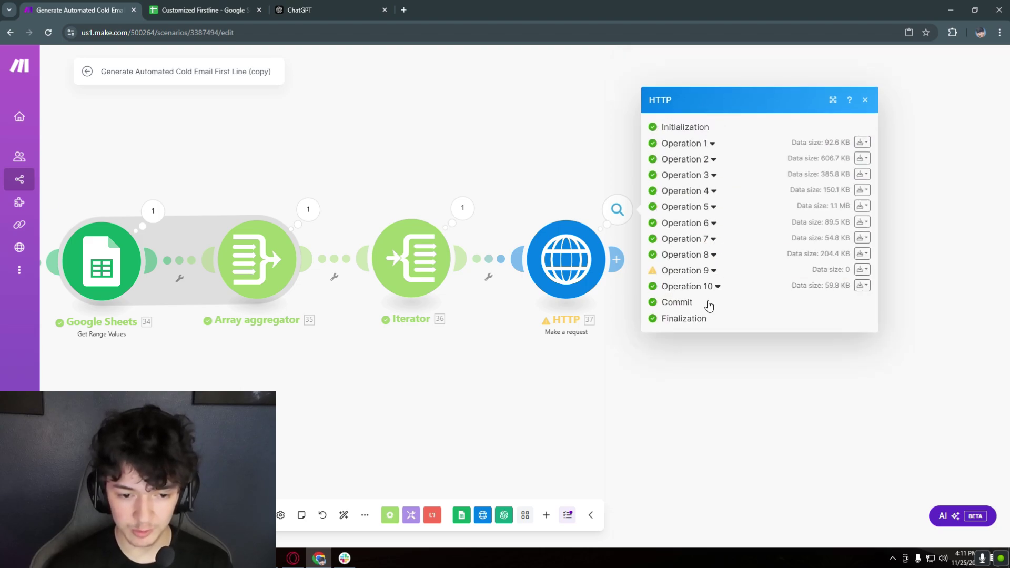
Examine the input bundle and the returned HTML data of the HTTP module's Operation 10
click(714, 287)
scroll(773, 347, down, 2)
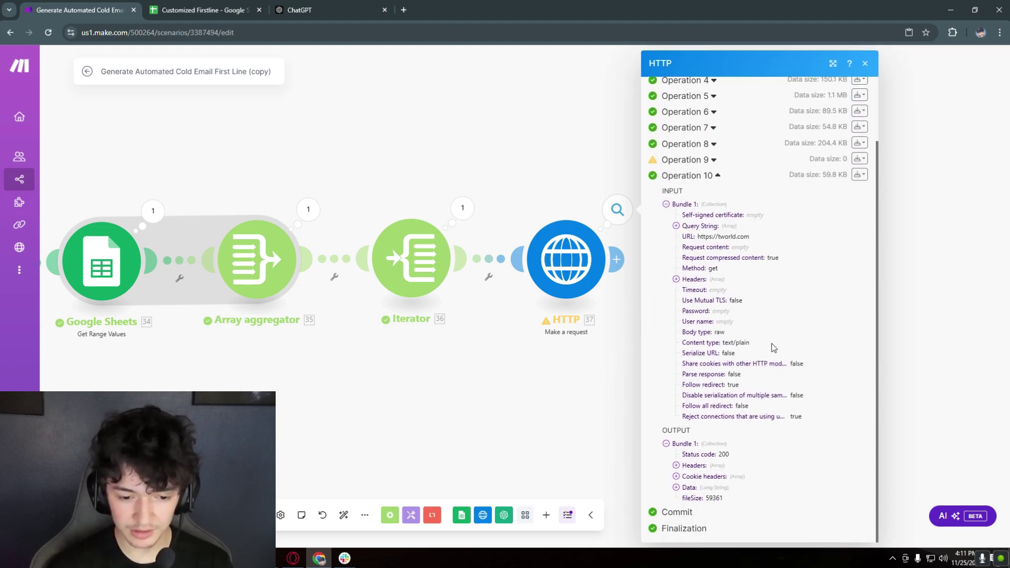
click(676, 487)
scroll(773, 342, down, 5)
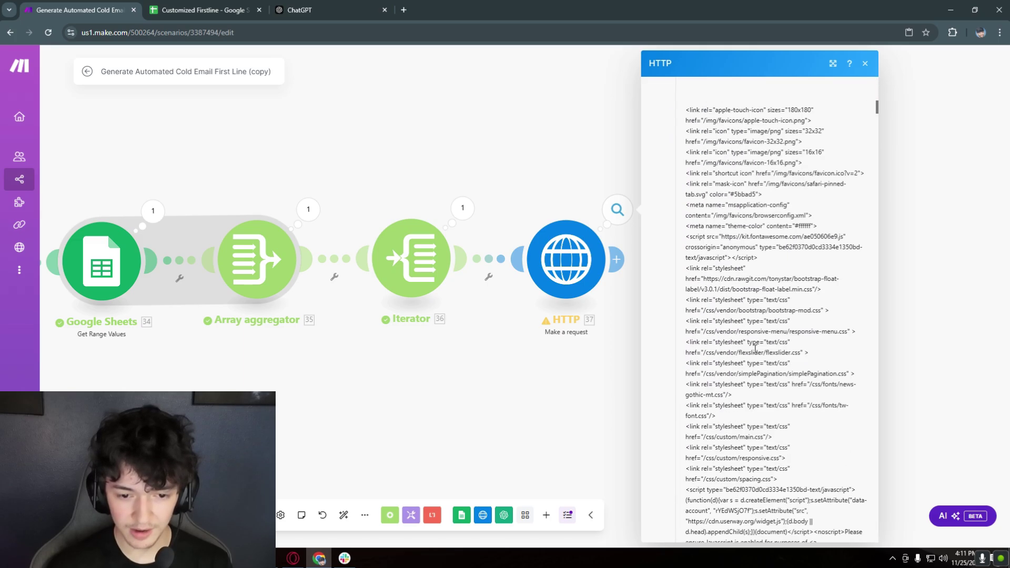
drag(686, 158, 797, 370)
click(776, 375)
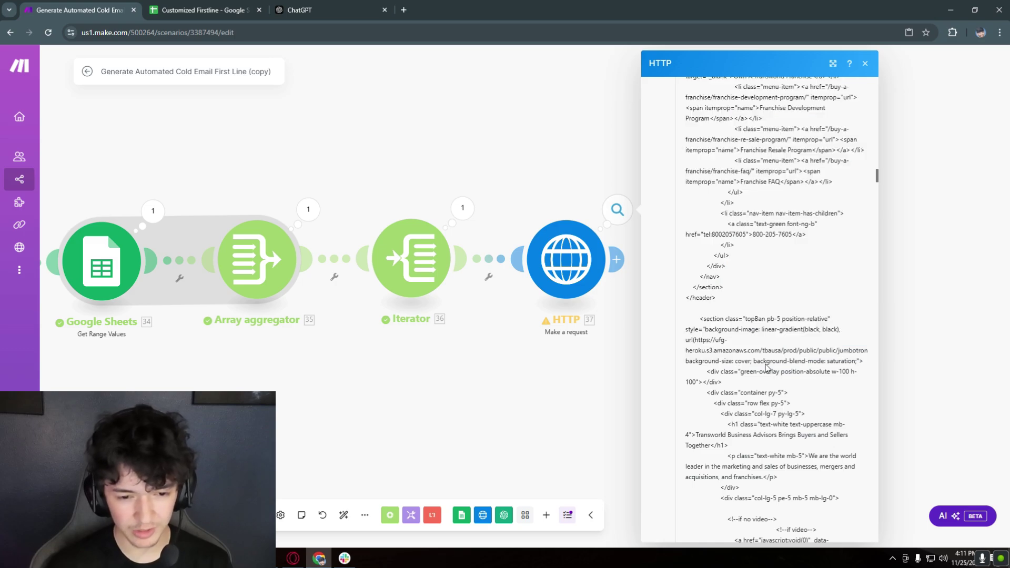
drag(715, 199, 792, 446)
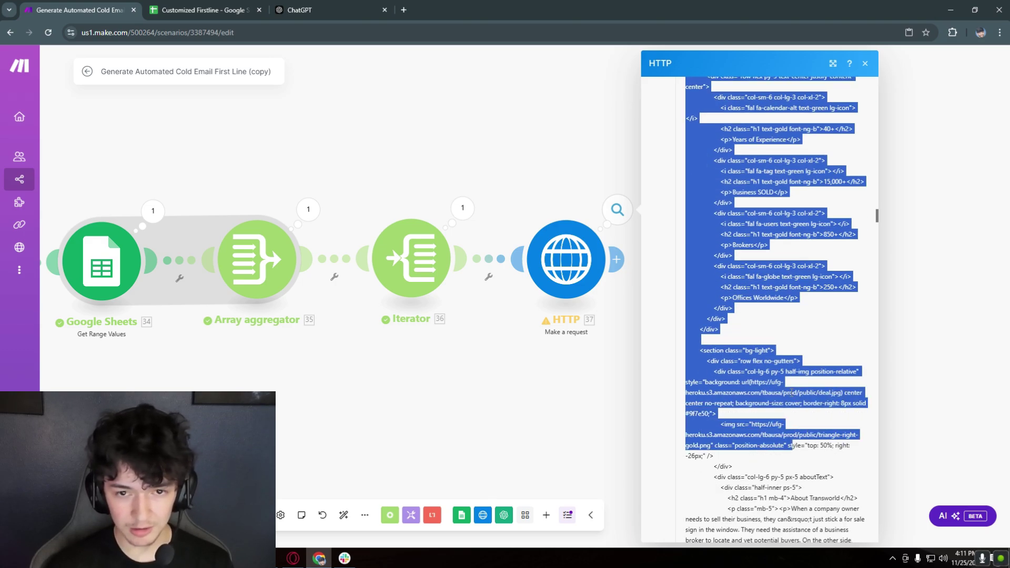
click(865, 66)
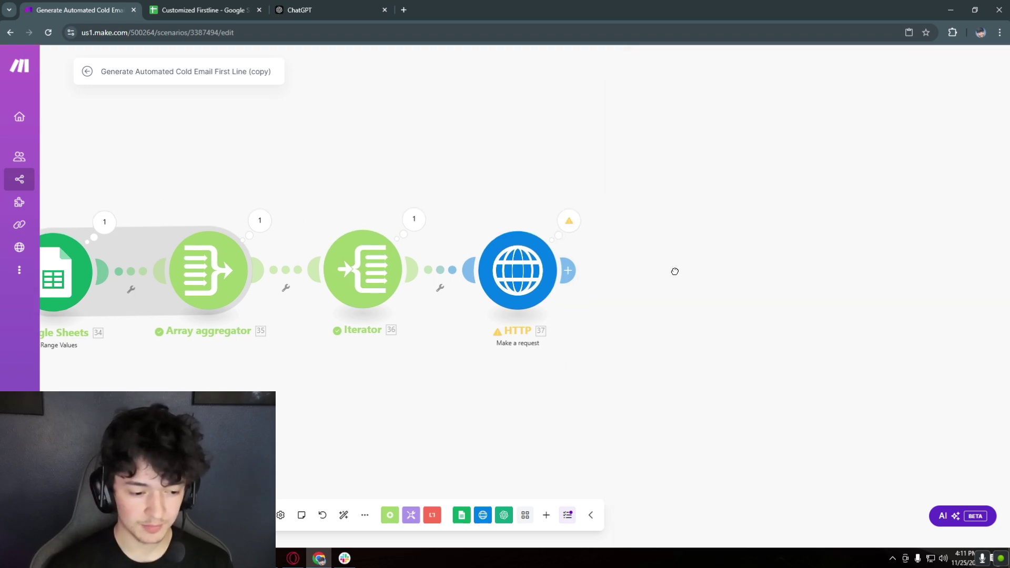
Add a Text parser HTML to text module after the HTTP module and map its HTML field to the HTTP Data output
click(432, 515)
scroll(466, 419, down, 2)
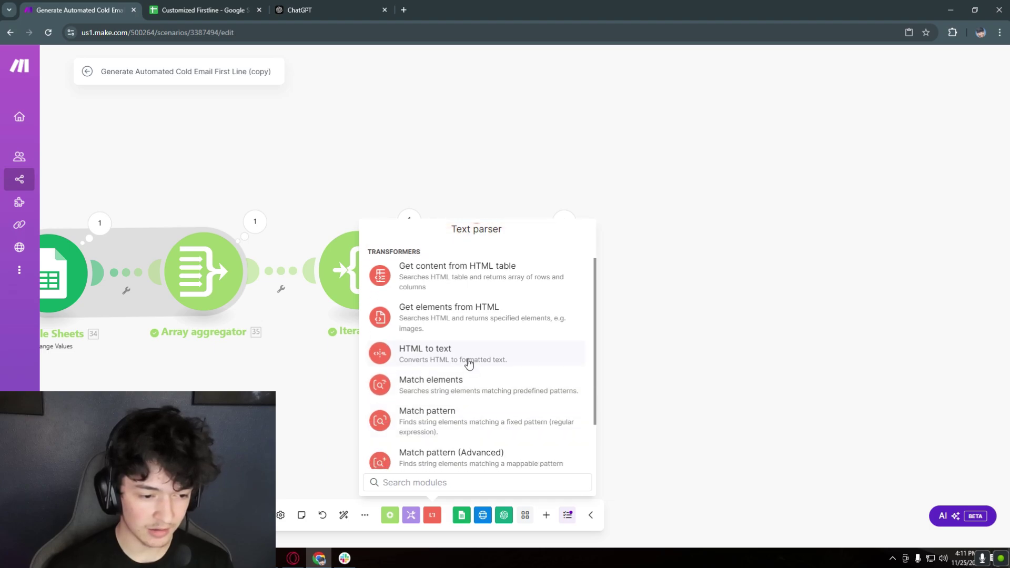
click(430, 354)
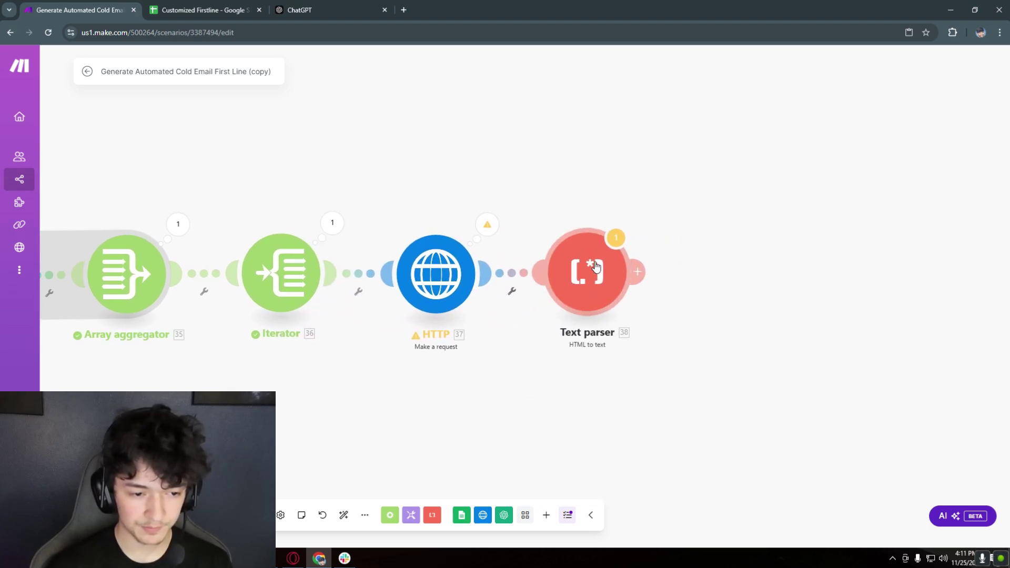
click(597, 268)
click(726, 281)
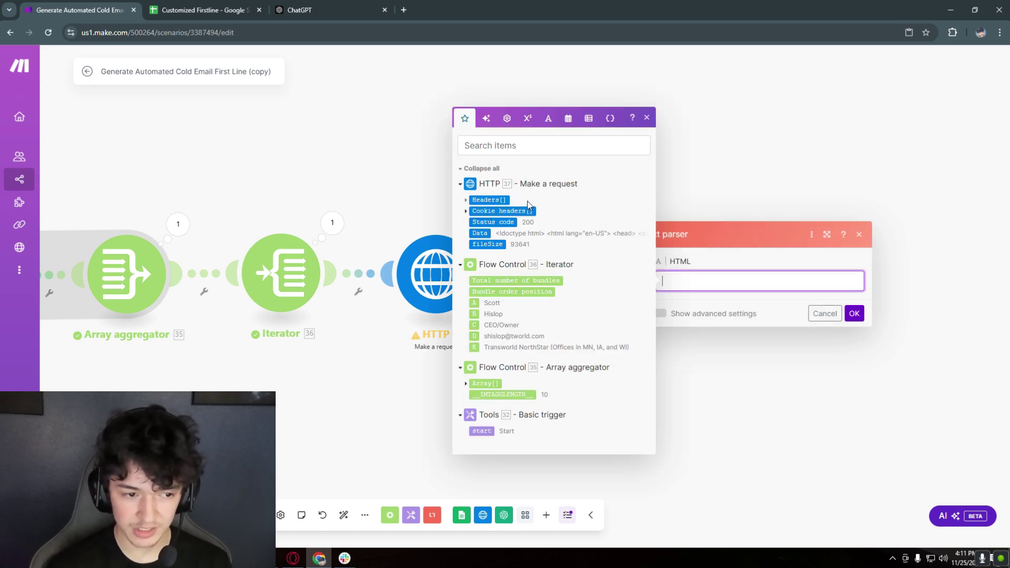
click(476, 233)
key(Return)
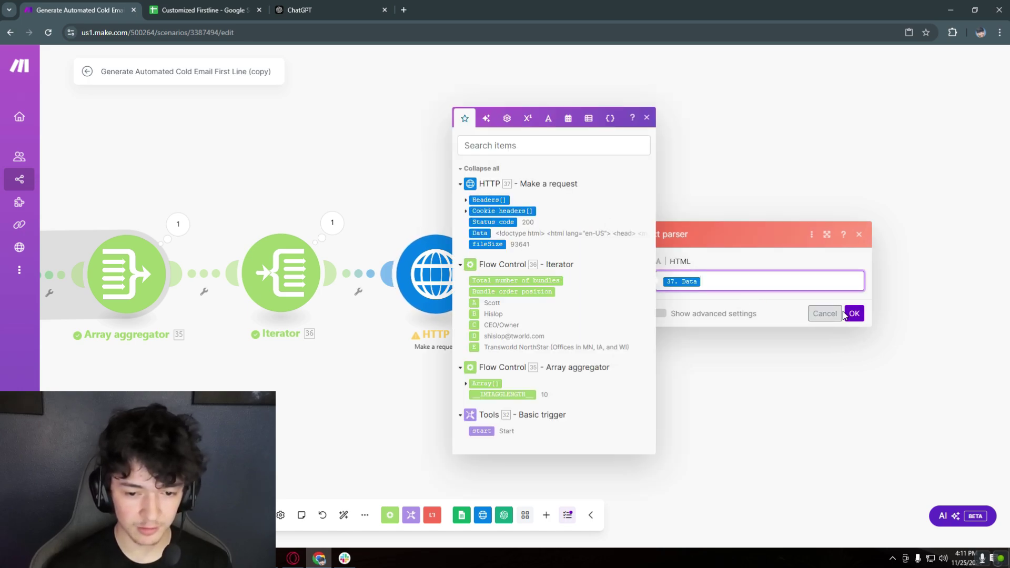
Copy the complete HTML from the Data output of the HTTP module's Operation 10
click(484, 226)
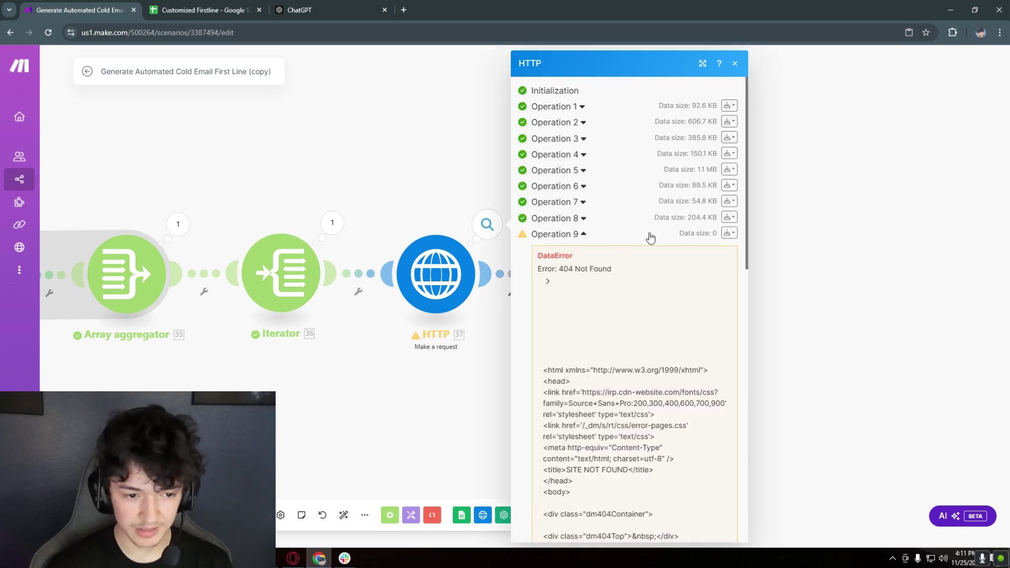
scroll(605, 211, down, 2)
click(582, 181)
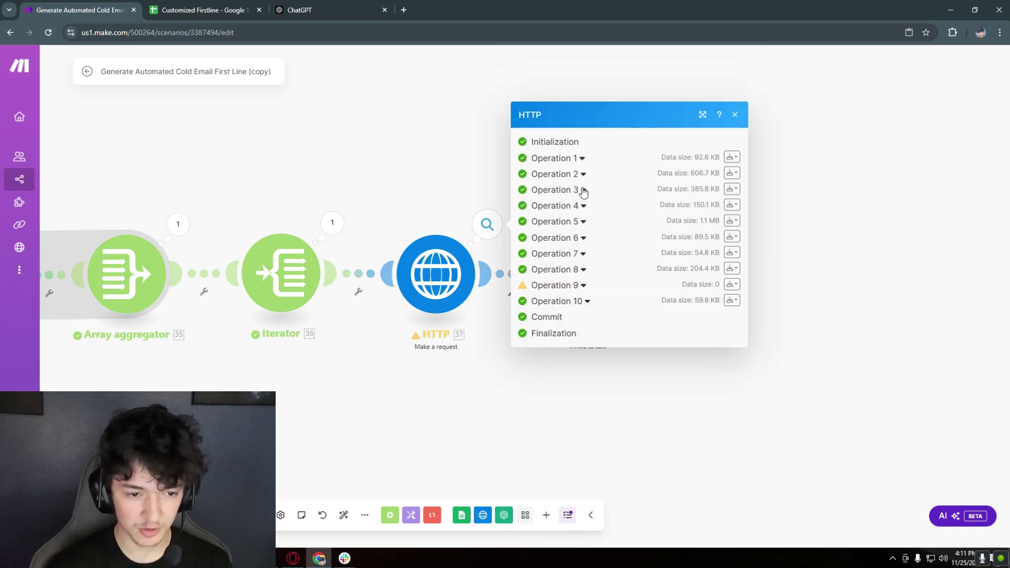
click(586, 302)
scroll(601, 337, down, 2)
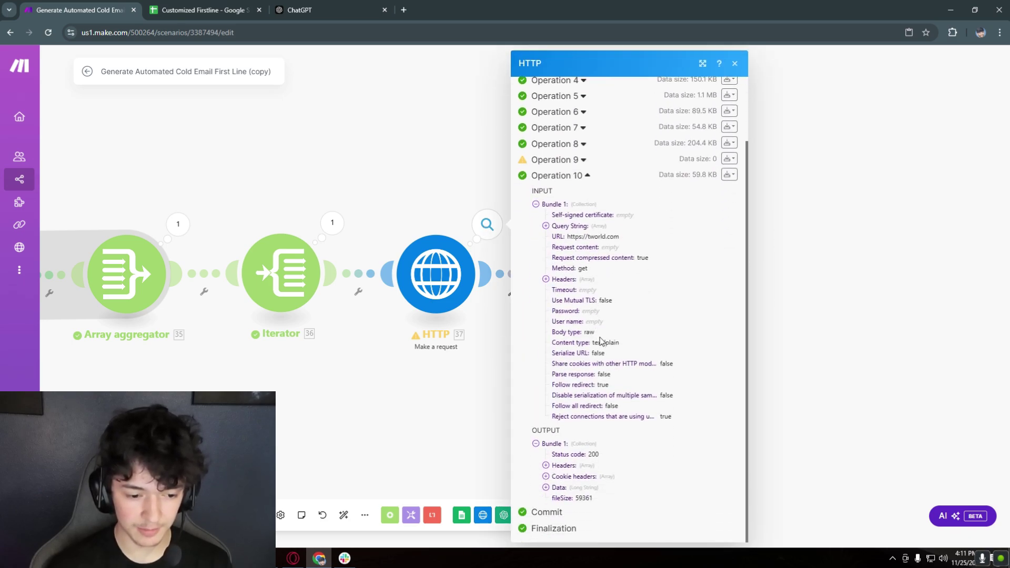
click(546, 487)
scroll(562, 237, down, 5)
drag(555, 240, 529, 62)
scroll(631, 310, down, 20)
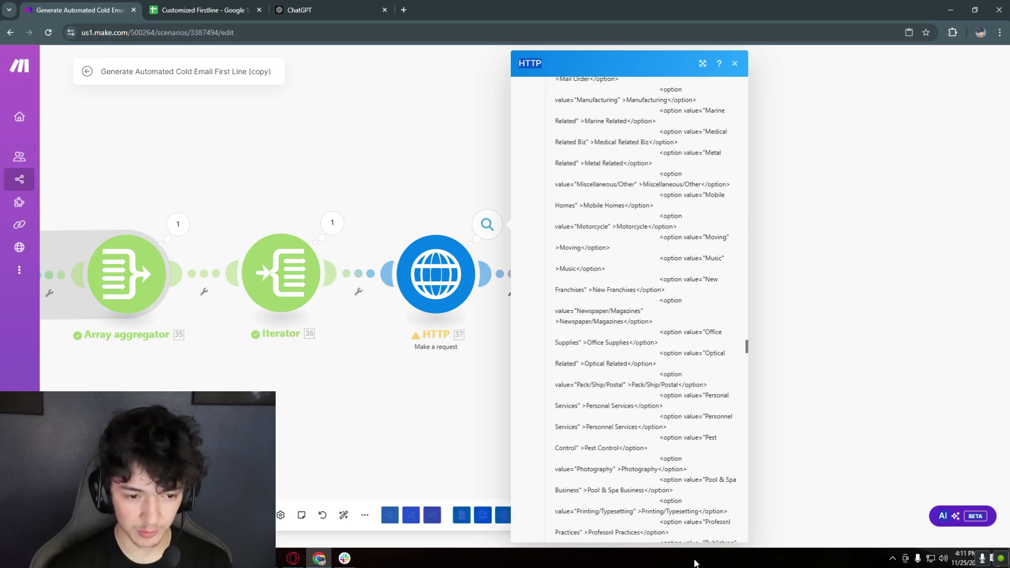
shift+click(668, 401)
drag(667, 401, 635, 491)
click(734, 63)
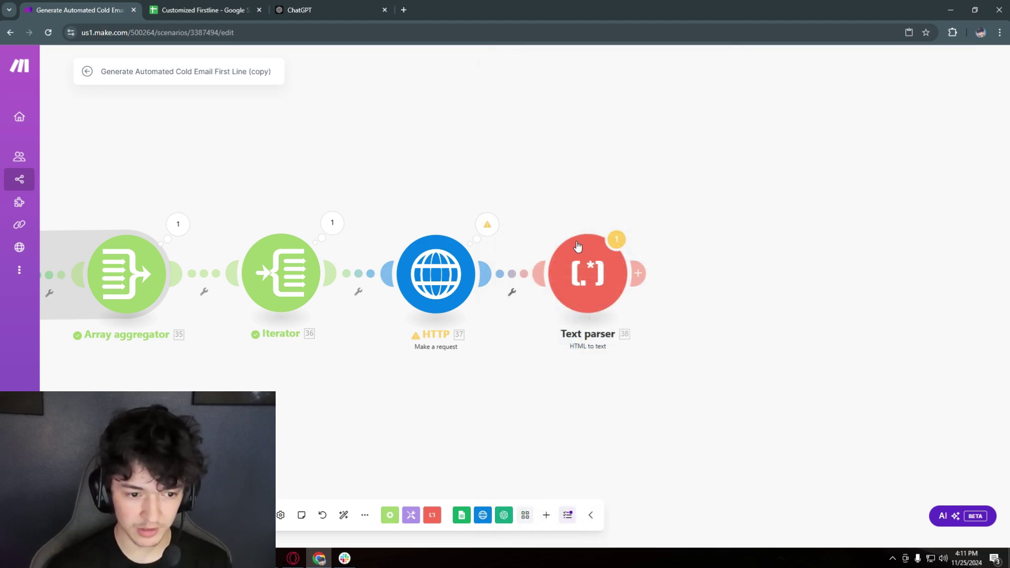
Run only the Text parser module, using the copied HTML as the HTTP Data value
right_click(571, 258)
click(605, 279)
click(720, 321)
key(ctrl+v)
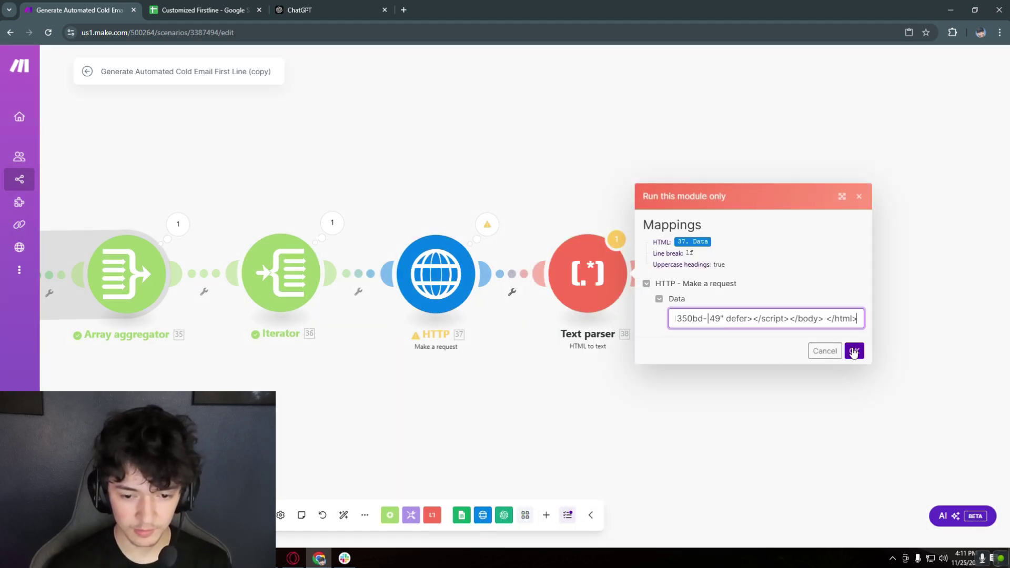
click(854, 351)
drag(622, 340, 440, 185)
scroll(555, 274, up, 4)
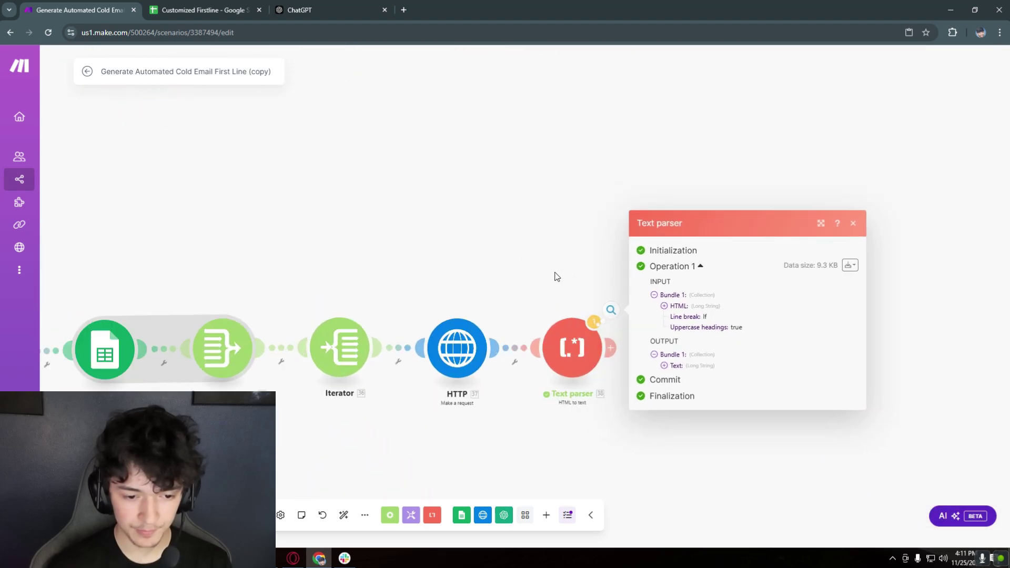
Expand the Text parser's output text and read through the converted website content
click(675, 371)
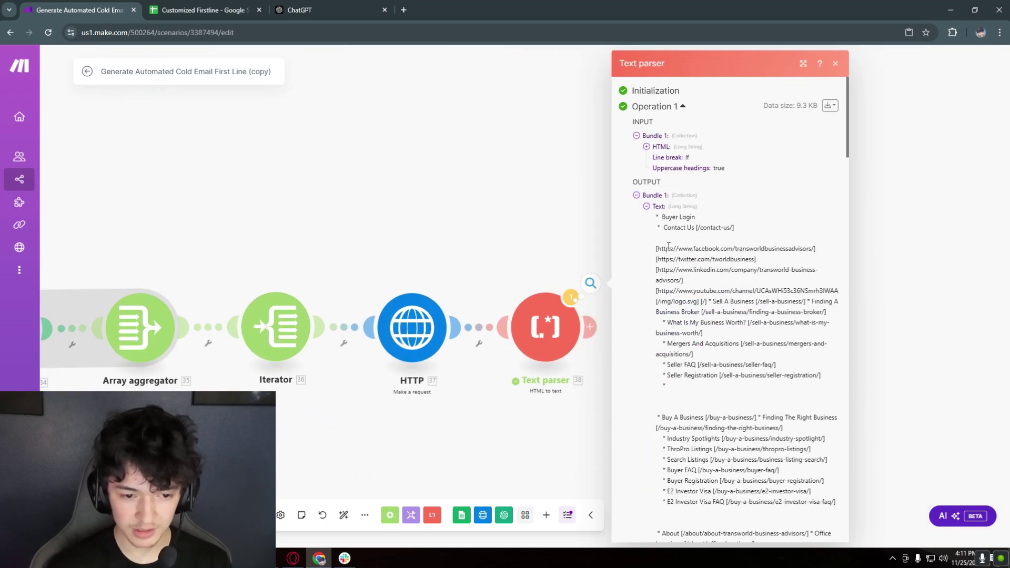
scroll(705, 305, down, 1)
triple_click(665, 311)
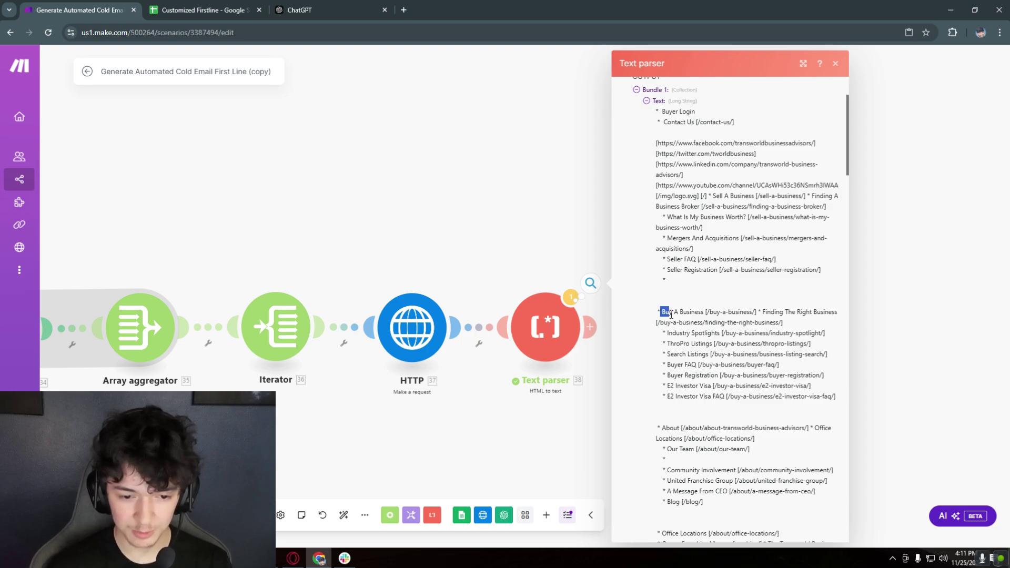
drag(673, 323, 714, 364)
click(713, 365)
scroll(713, 363, down, 8)
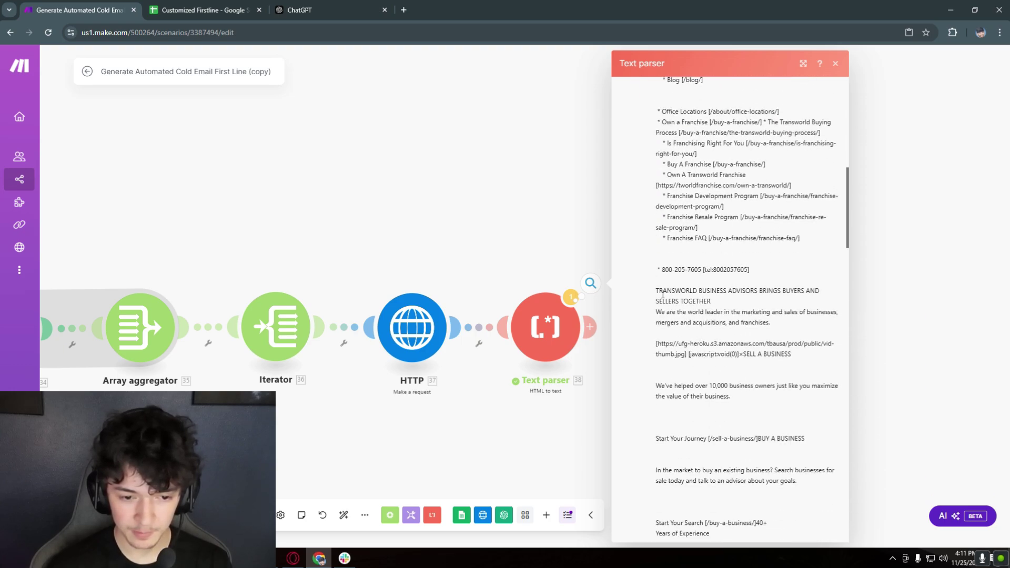
scroll(699, 351, down, 4)
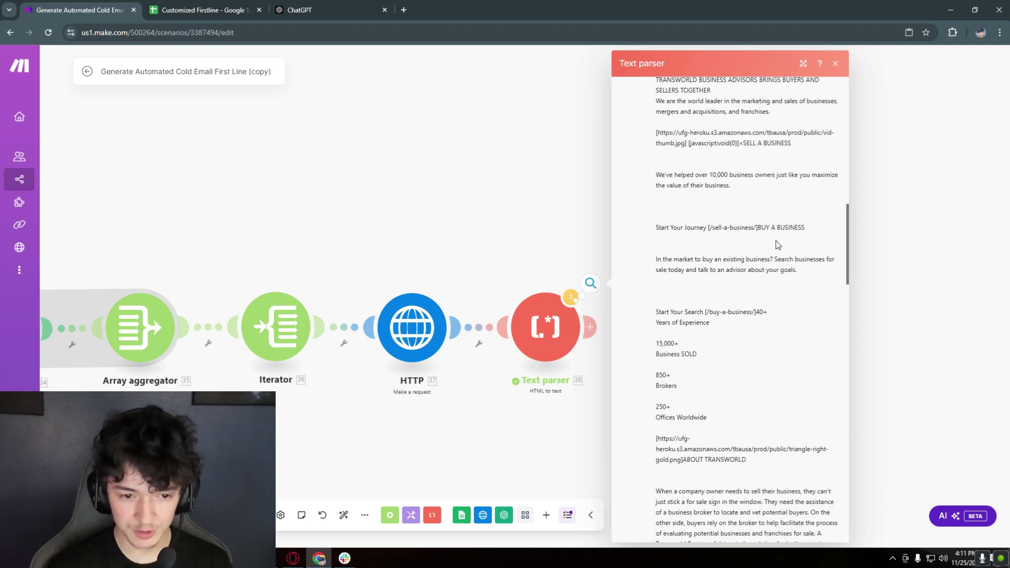
Examine the buying, company description and services passages in the Text parser's output, then close the output
drag(654, 260, 800, 271)
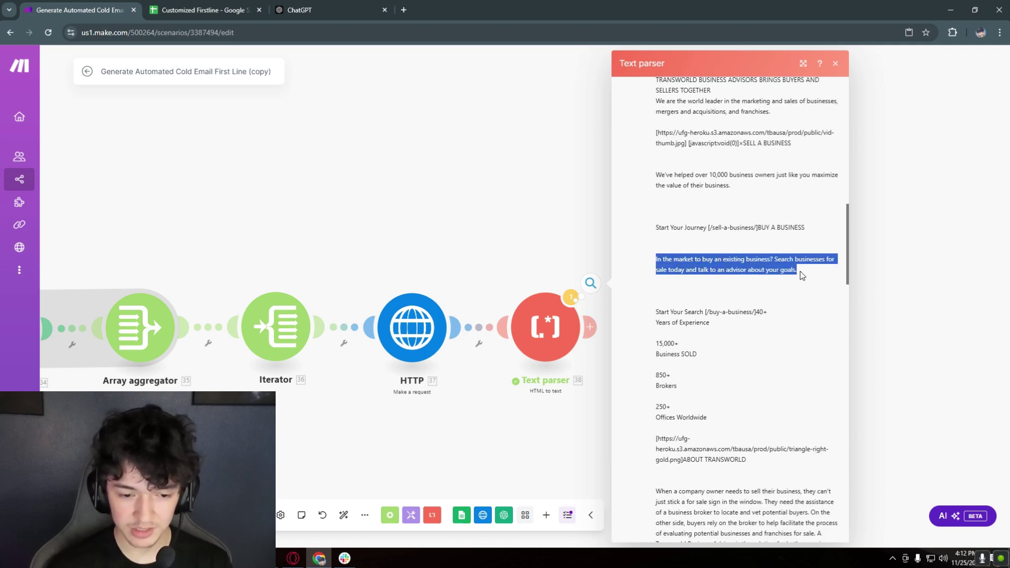
click(762, 278)
scroll(752, 279, down, 3)
drag(663, 335, 738, 427)
scroll(732, 434, down, 4)
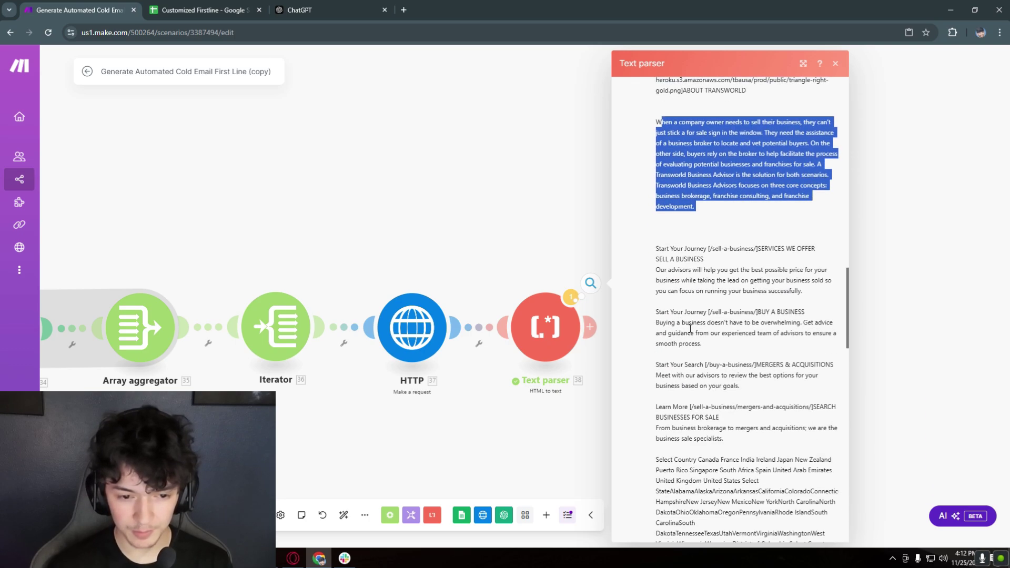
drag(648, 250, 704, 260)
click(546, 194)
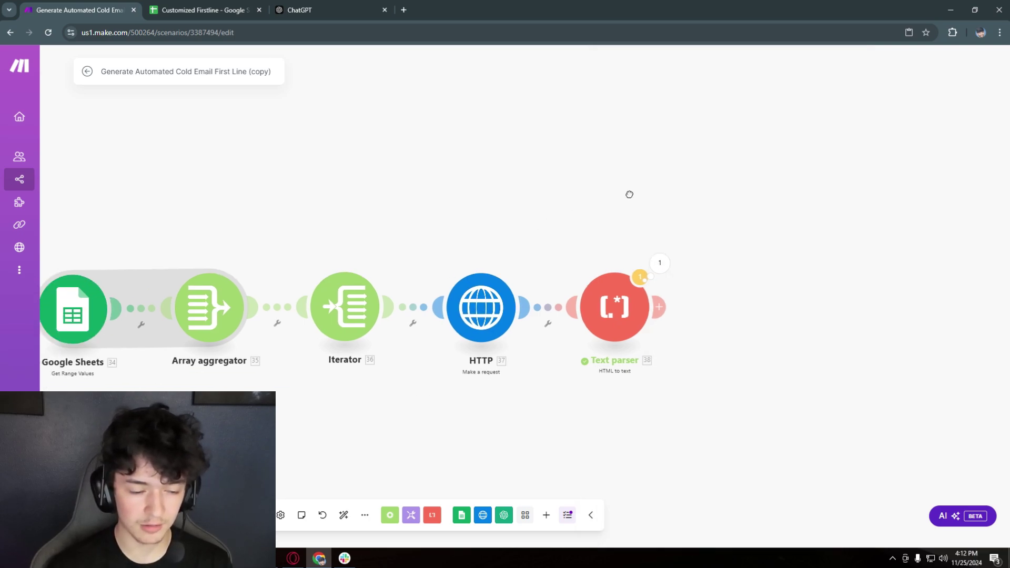
Add an OpenAI Create a Completion (Prompt) module after the Text parser module
drag(615, 174, 660, 174)
drag(759, 171, 464, 231)
click(502, 517)
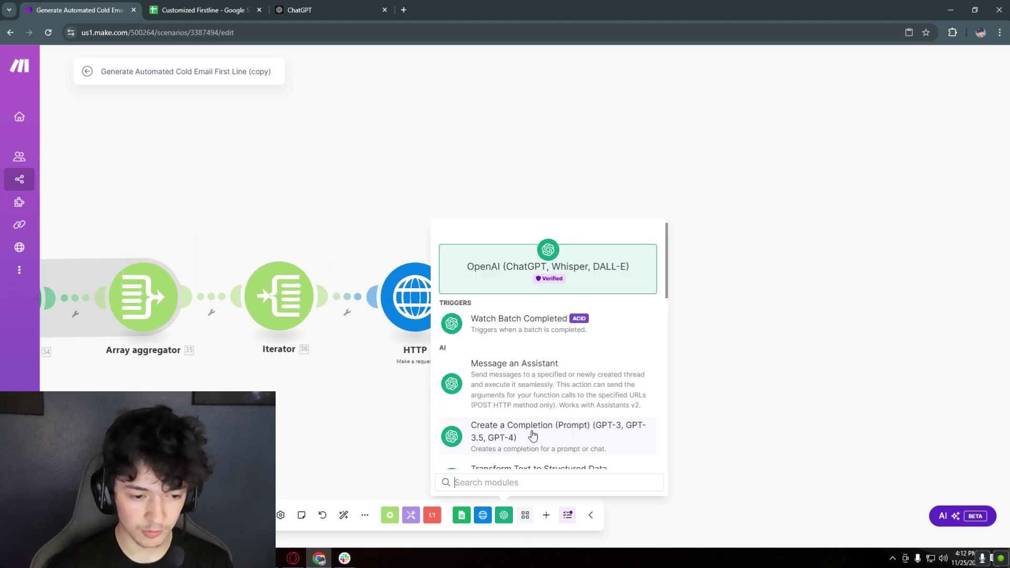
scroll(552, 347, down, 2)
scroll(556, 354, down, 2)
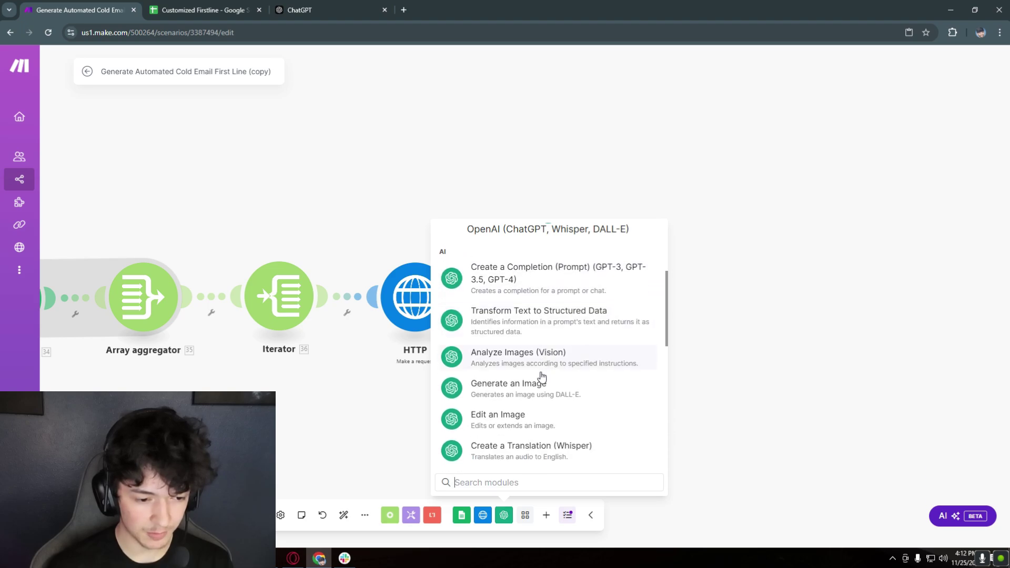
scroll(547, 428, up, 3)
scroll(521, 374, down, 2)
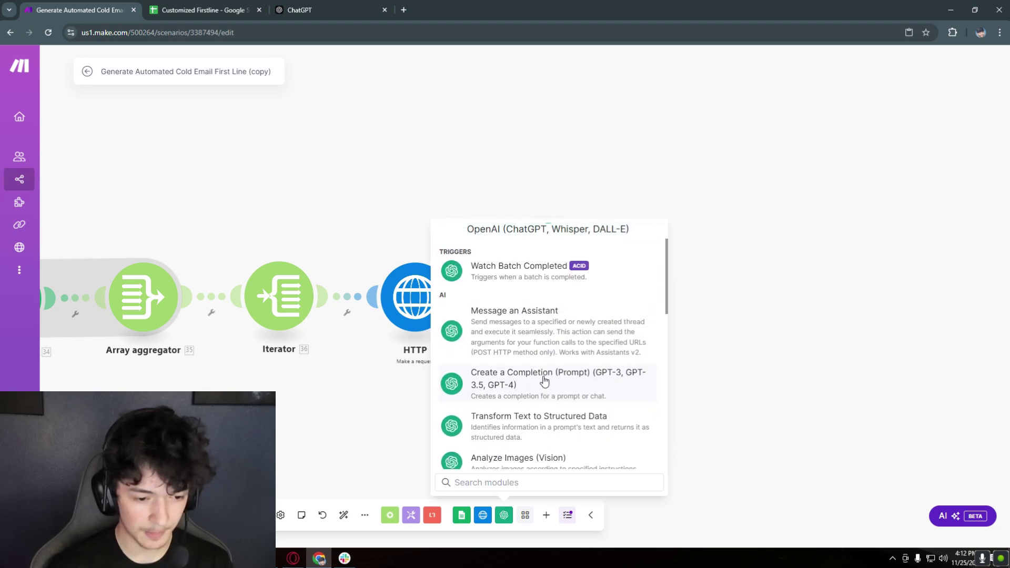
click(541, 386)
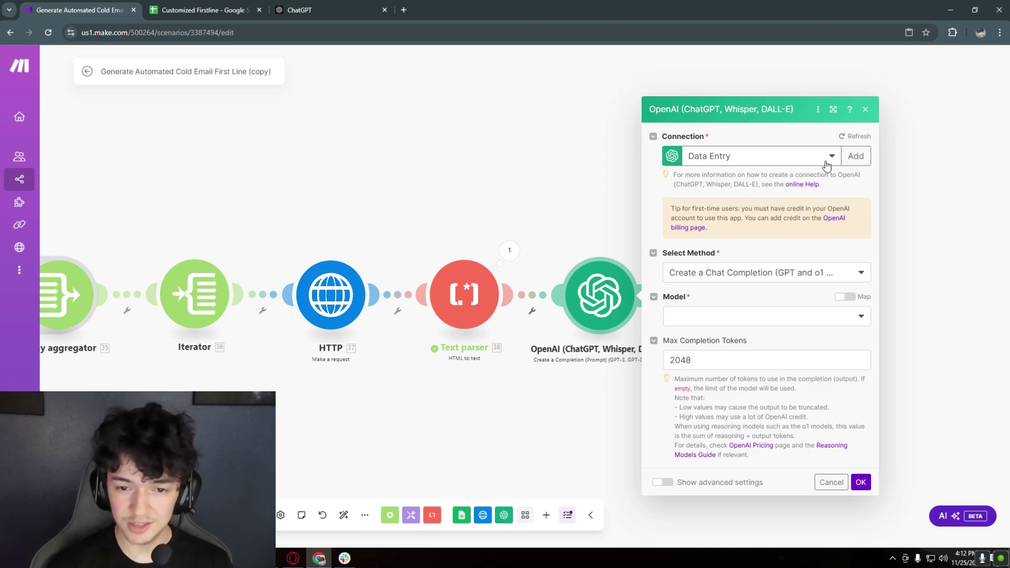
Use the Data Entry connection and the Create a Chat Completion (GPT and o1 models) method for the OpenAI module
click(830, 160)
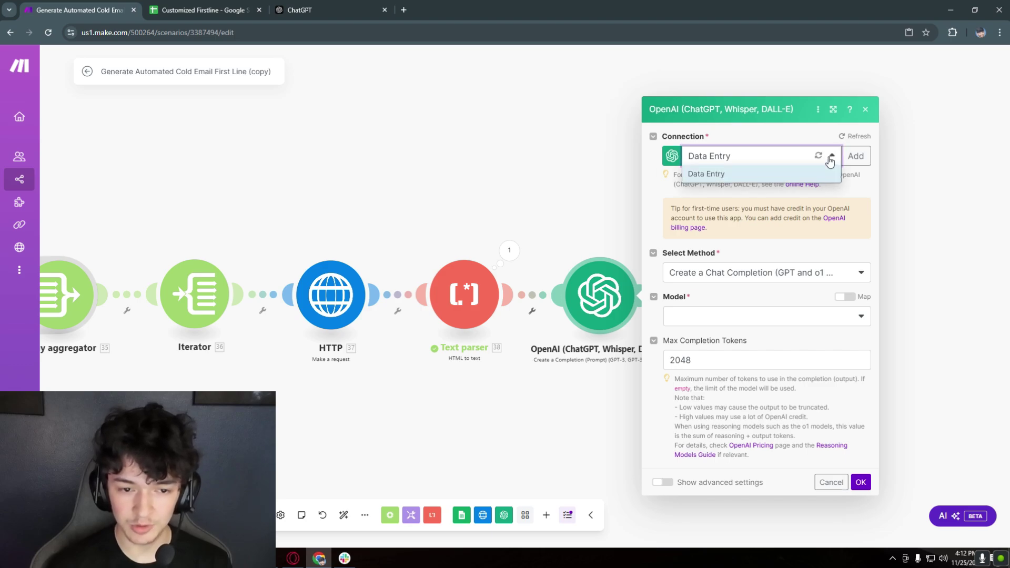
click(729, 171)
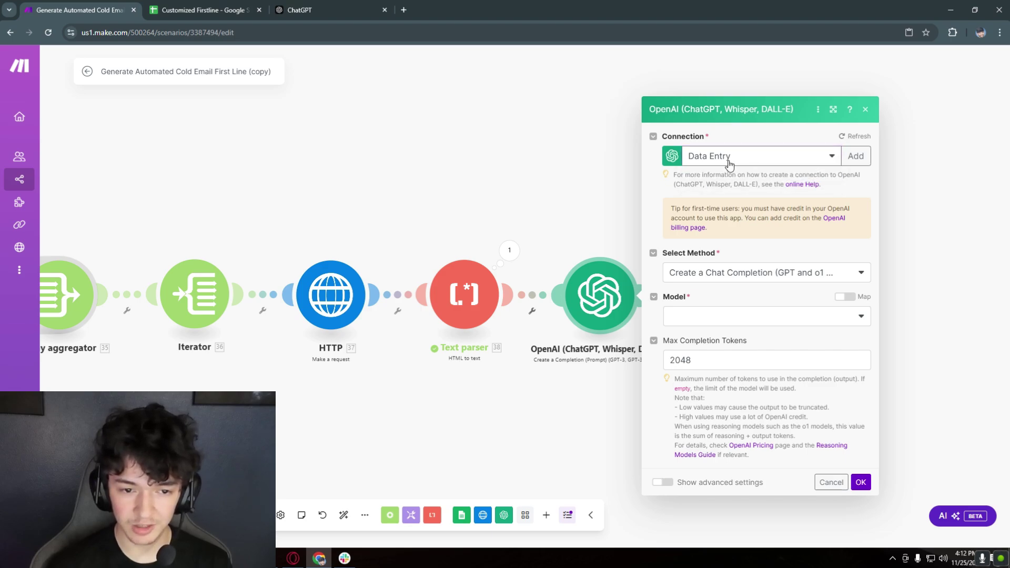
click(809, 275)
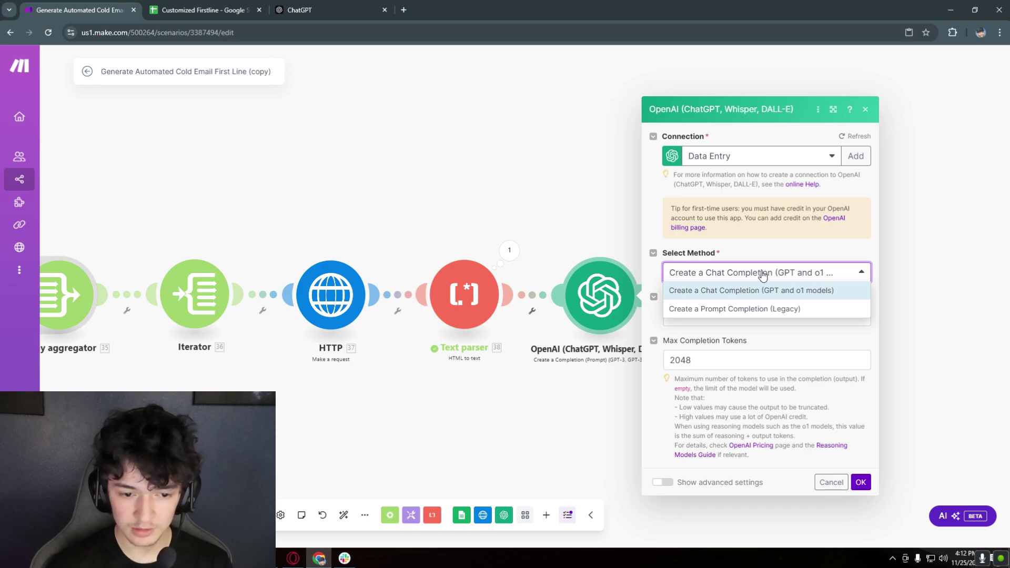
click(795, 288)
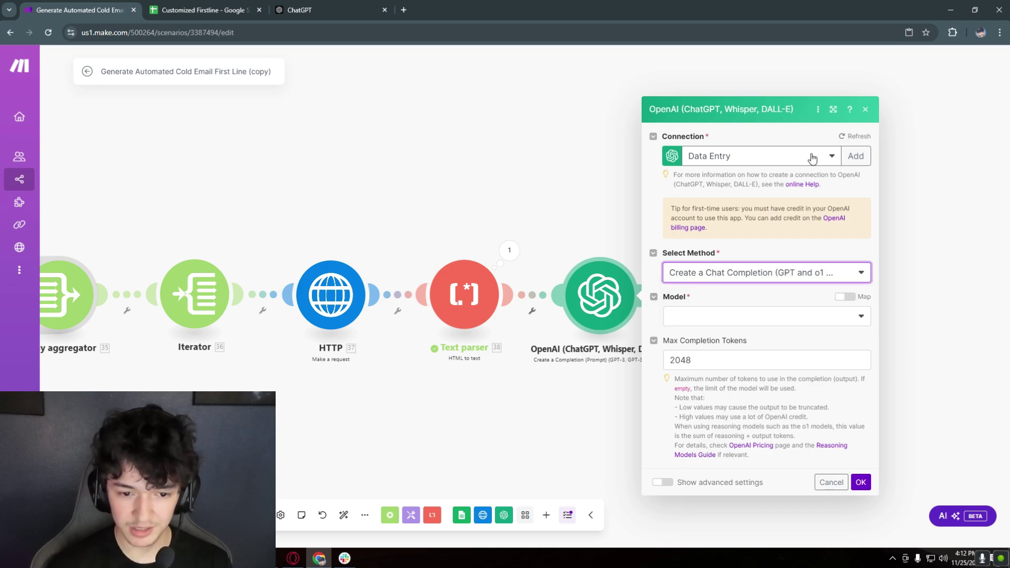
click(793, 274)
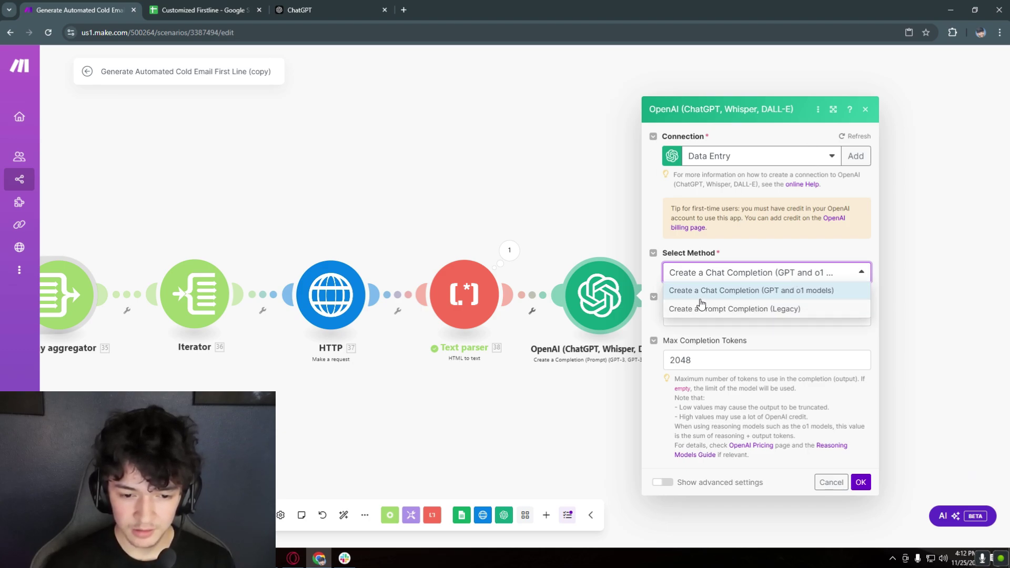
click(812, 296)
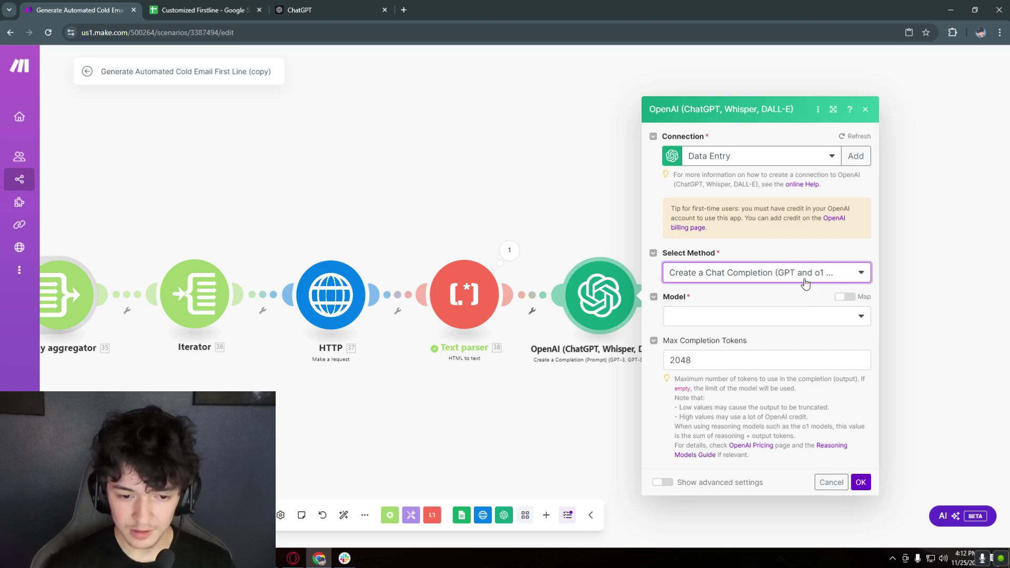
Set the OpenAI module's model to chatgpt-4o-latest (system)
click(743, 316)
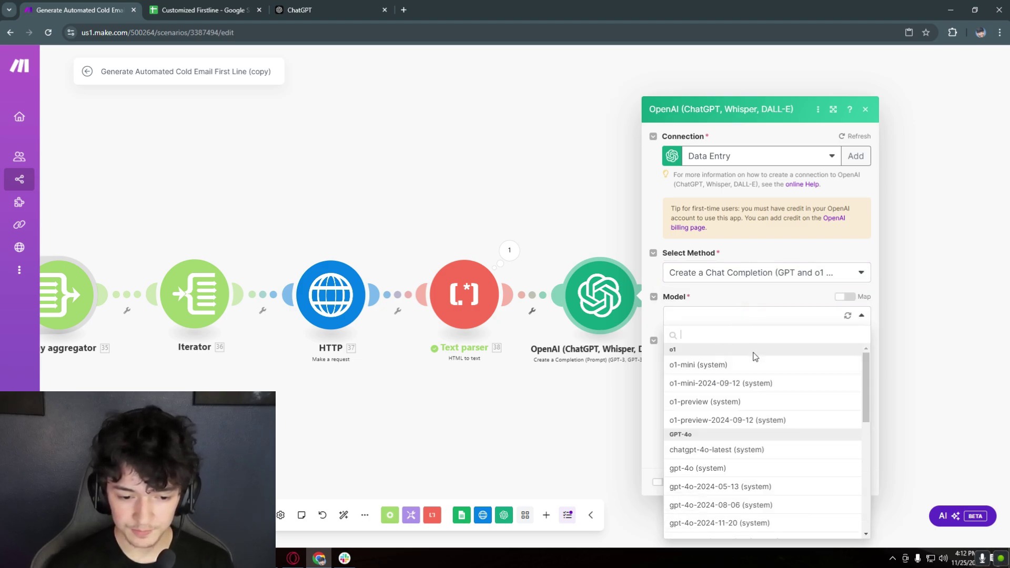
scroll(753, 354, down, 1)
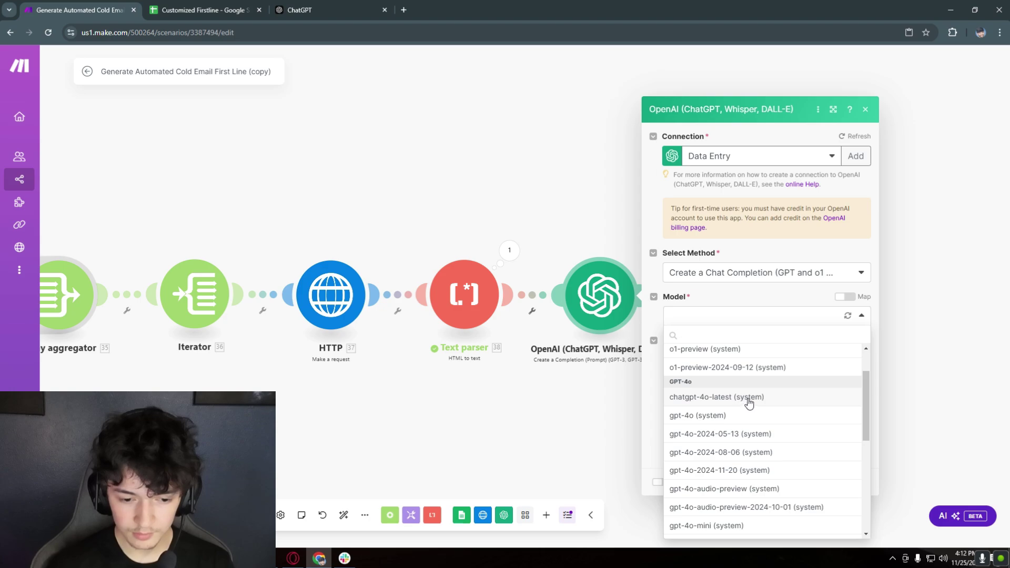
scroll(740, 357, up, 1)
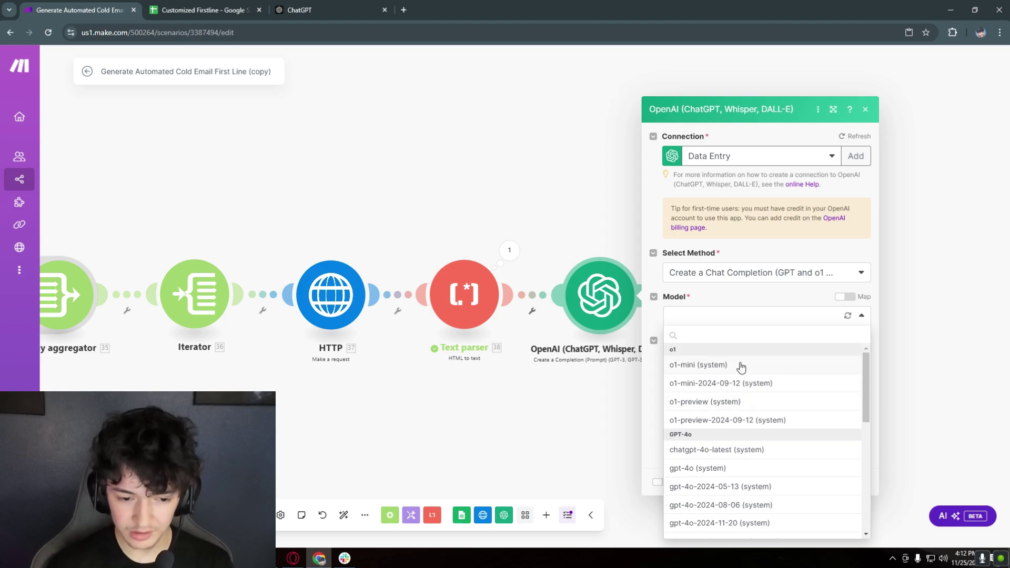
click(764, 452)
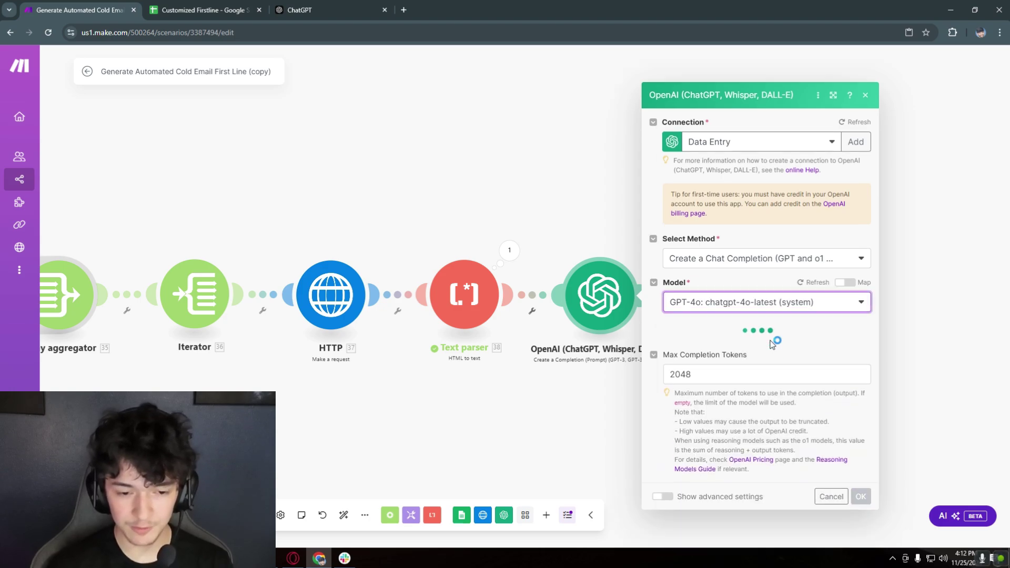
click(812, 299)
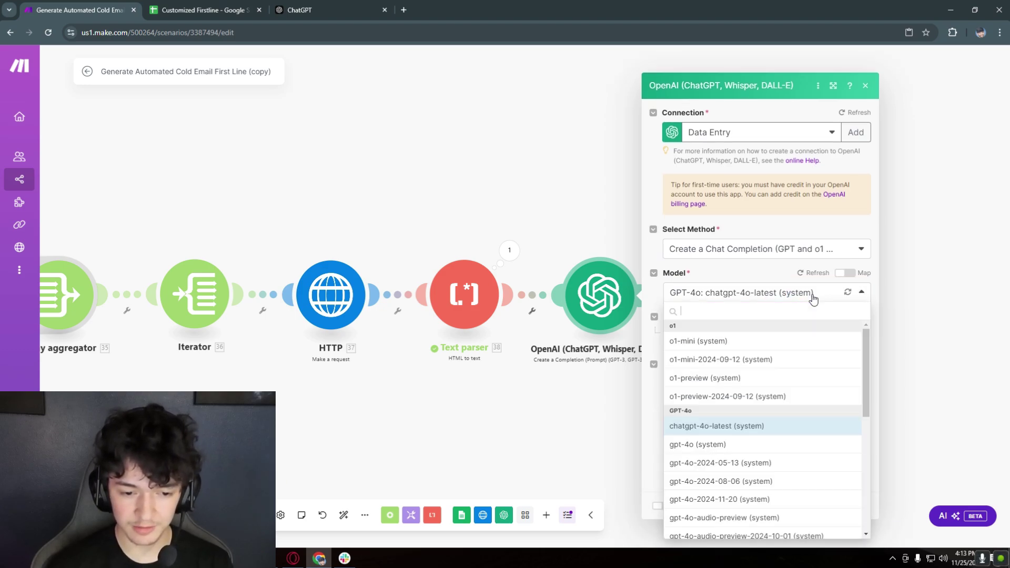
click(856, 293)
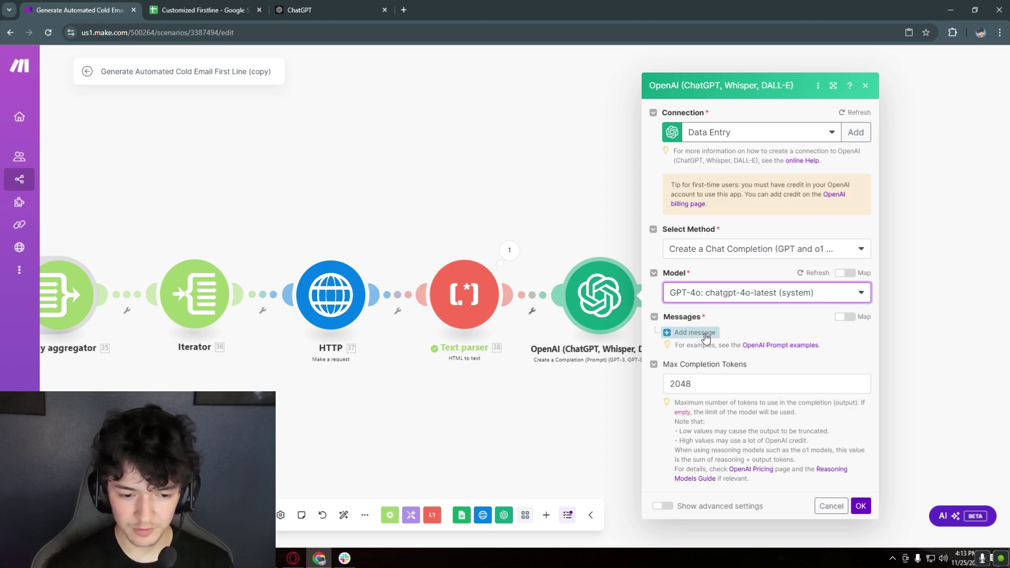
Add a System message with the text "You are a master cold emailer and you specialize in writing personalized firstlines"
click(686, 333)
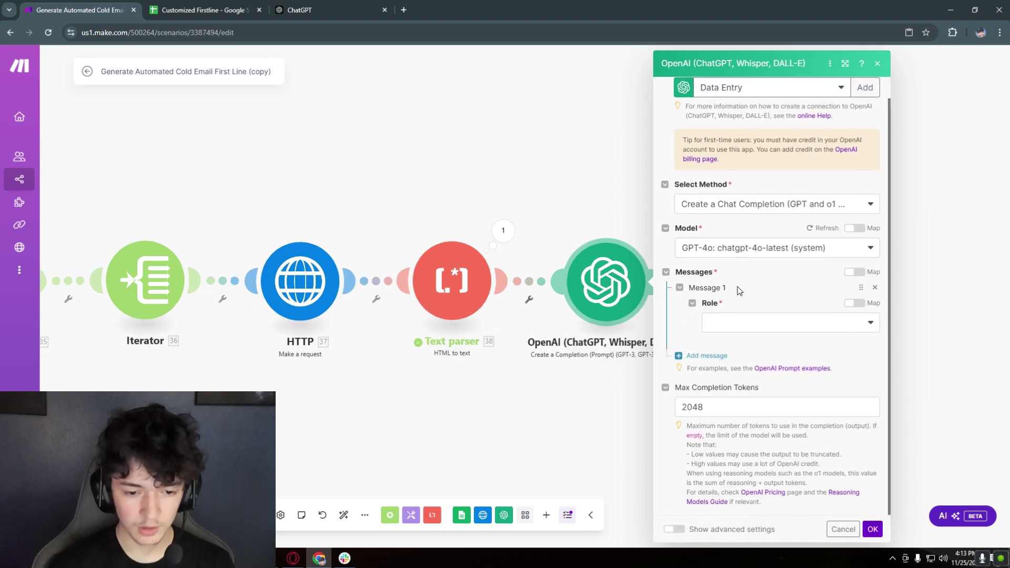
click(871, 289)
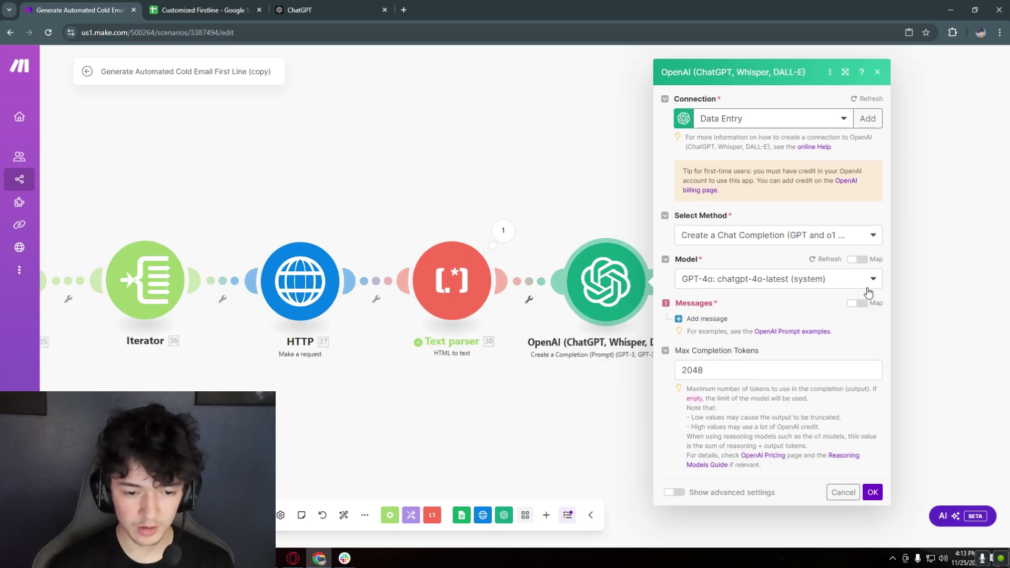
click(711, 320)
click(739, 348)
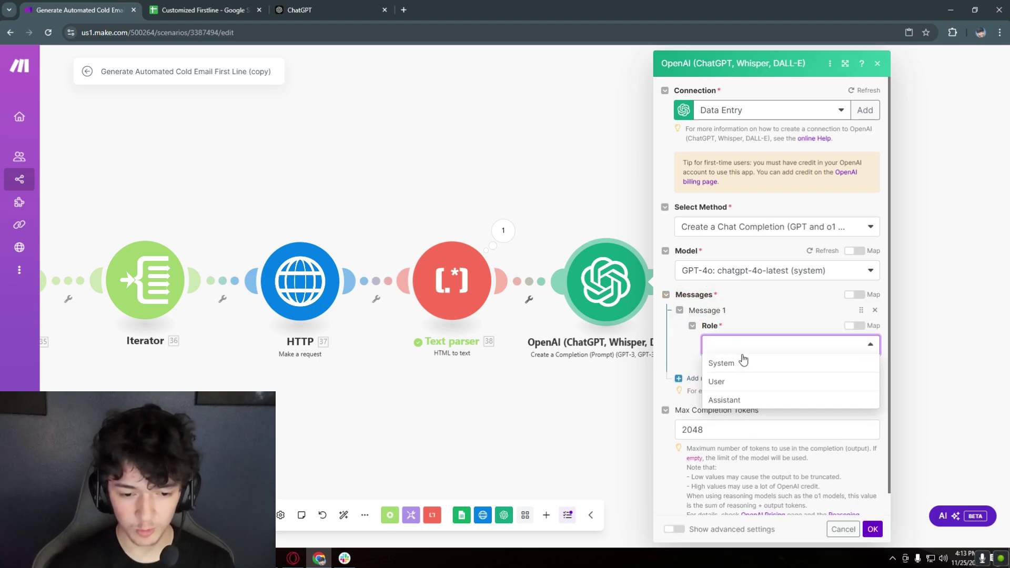
click(731, 361)
click(736, 388)
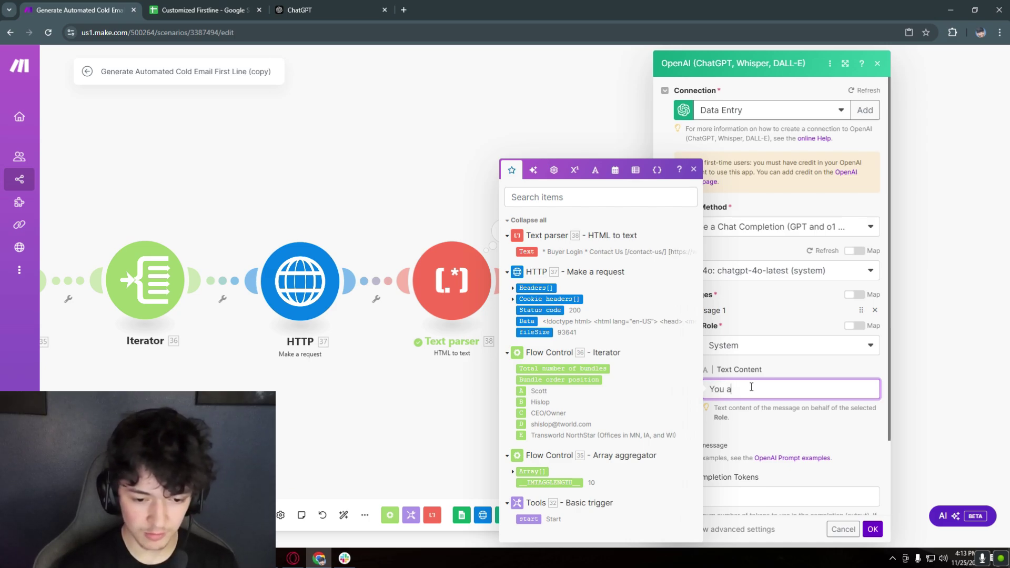
text(You are a master cold emailer and you)
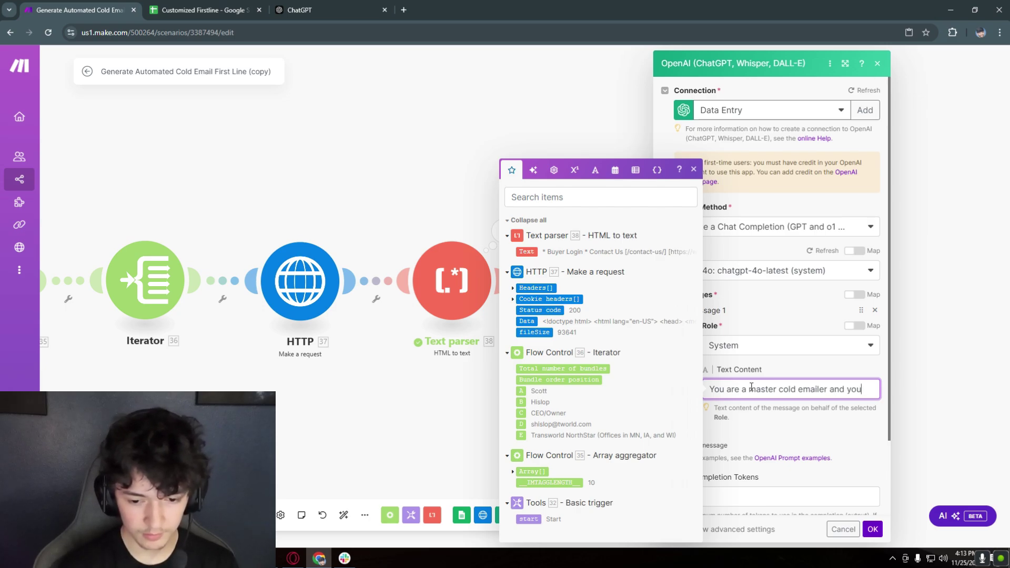
text(specialize in writing personal)
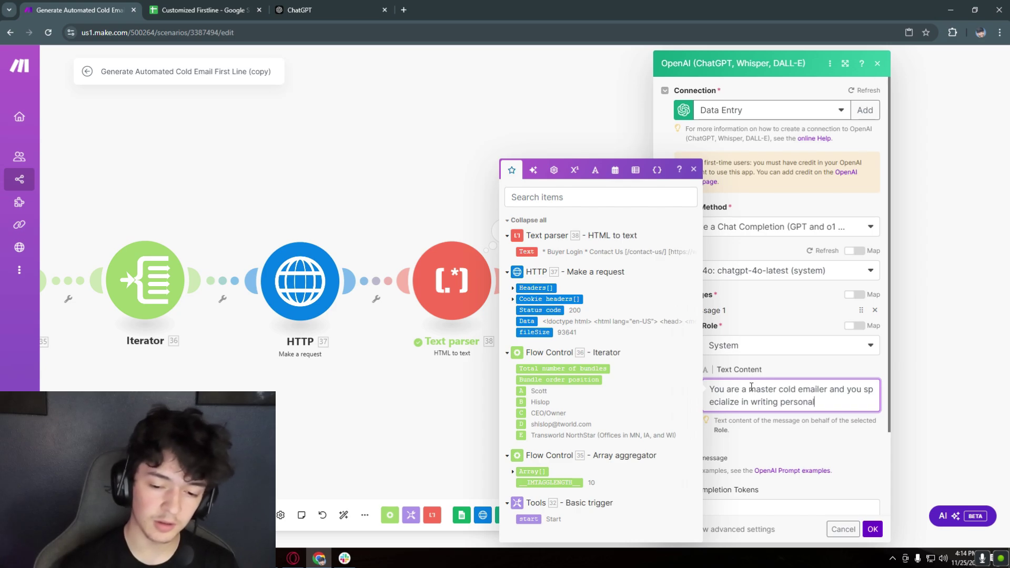
text(d firstlines)
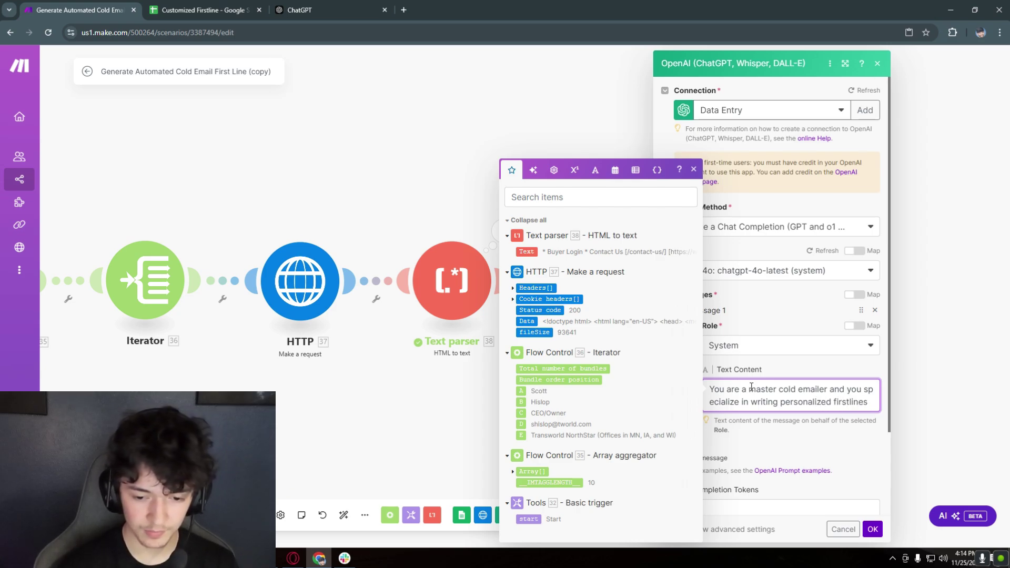
click(694, 170)
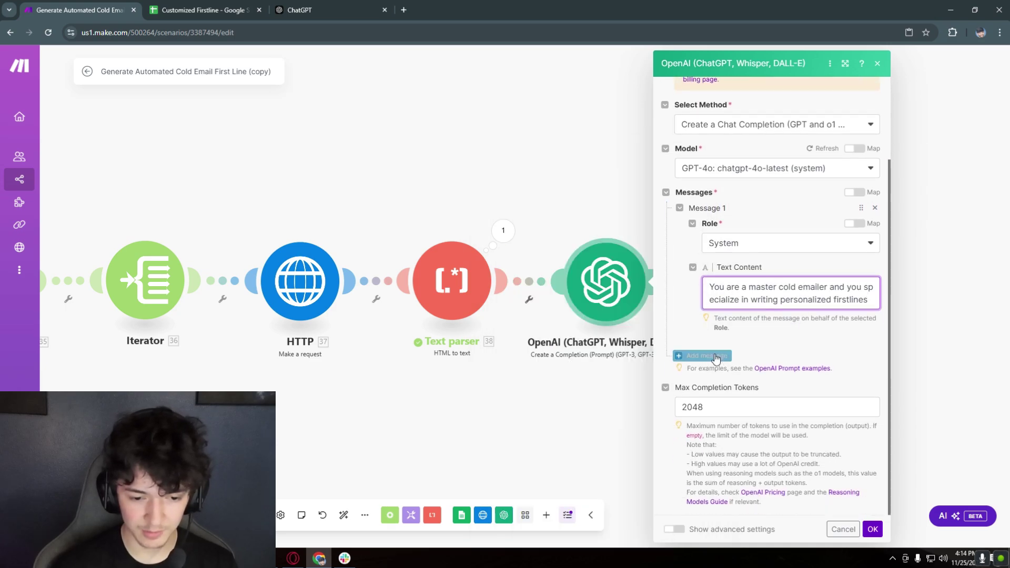
Add a second message with the User role, leave its image input type empty and open its text content for editing
click(706, 353)
scroll(743, 347, down, 1)
click(743, 347)
click(736, 379)
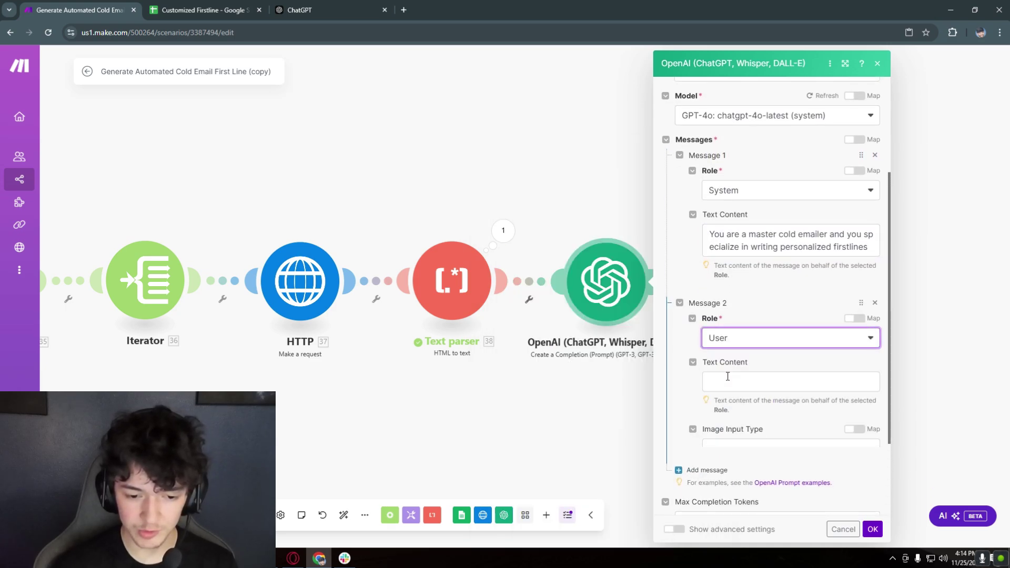
scroll(758, 274, down, 2)
click(751, 345)
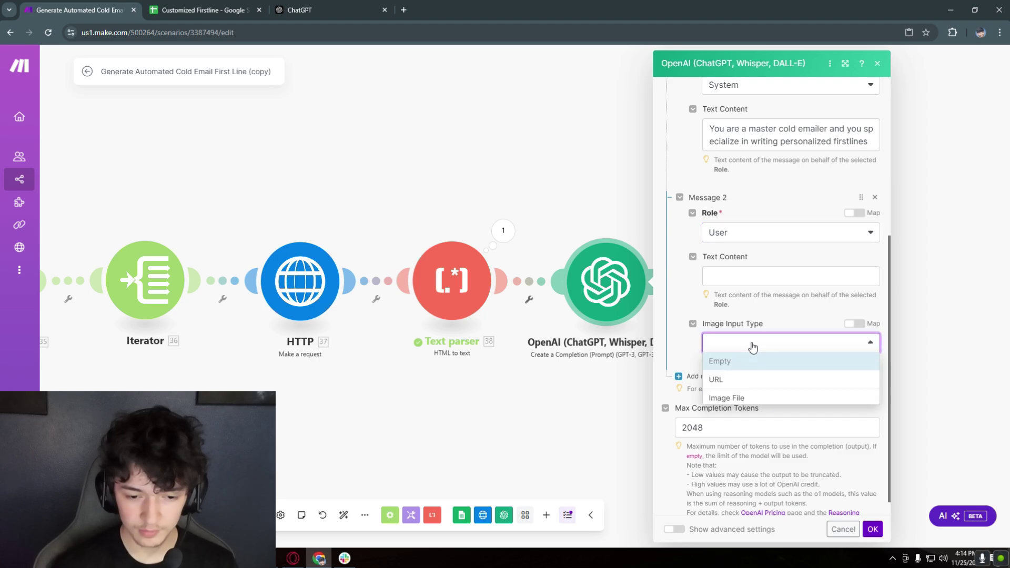
click(760, 278)
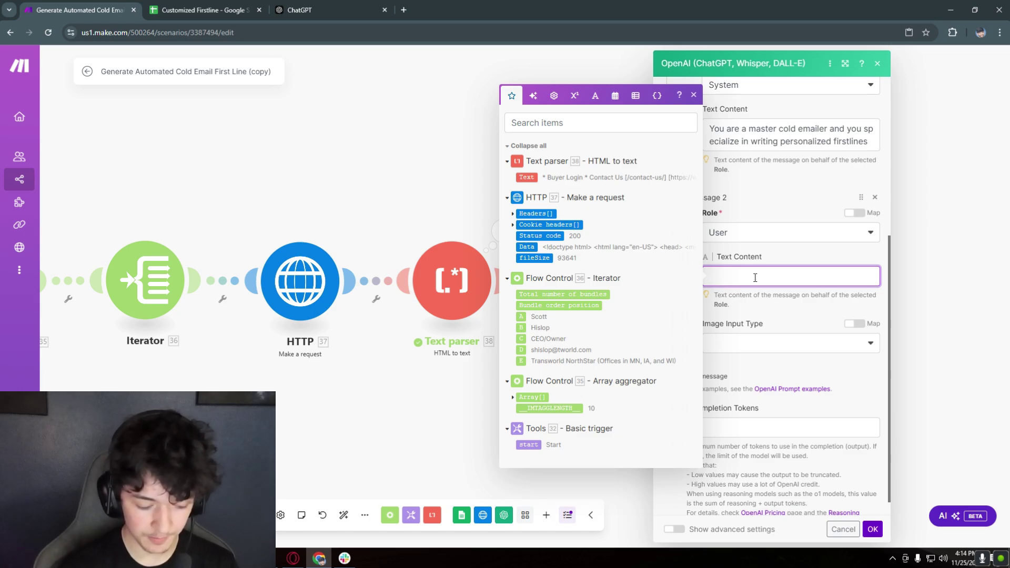
Look over the example first lines in the Customized Firstline Google Sheet and return to the Make scenario
click(283, 11)
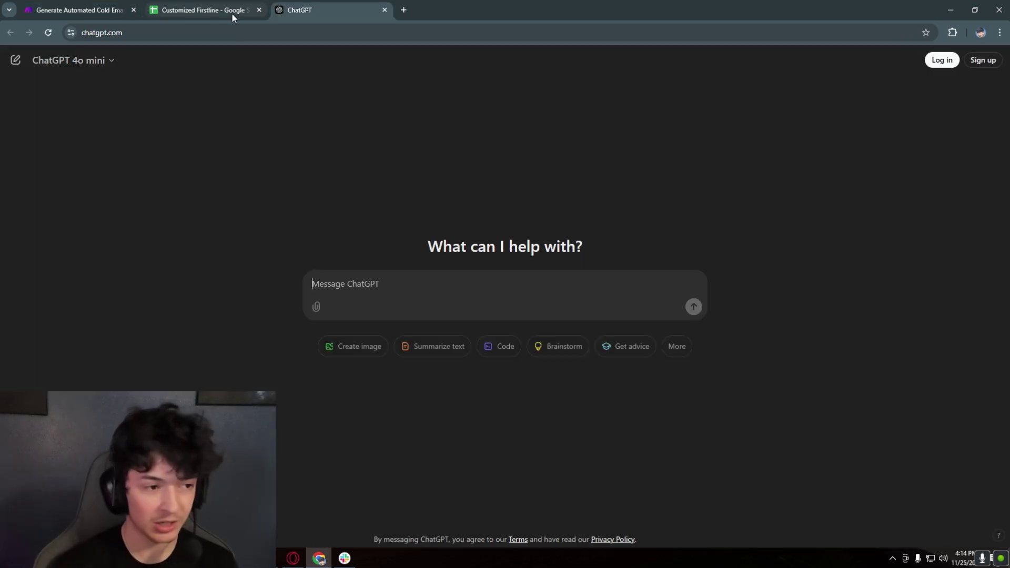
click(231, 10)
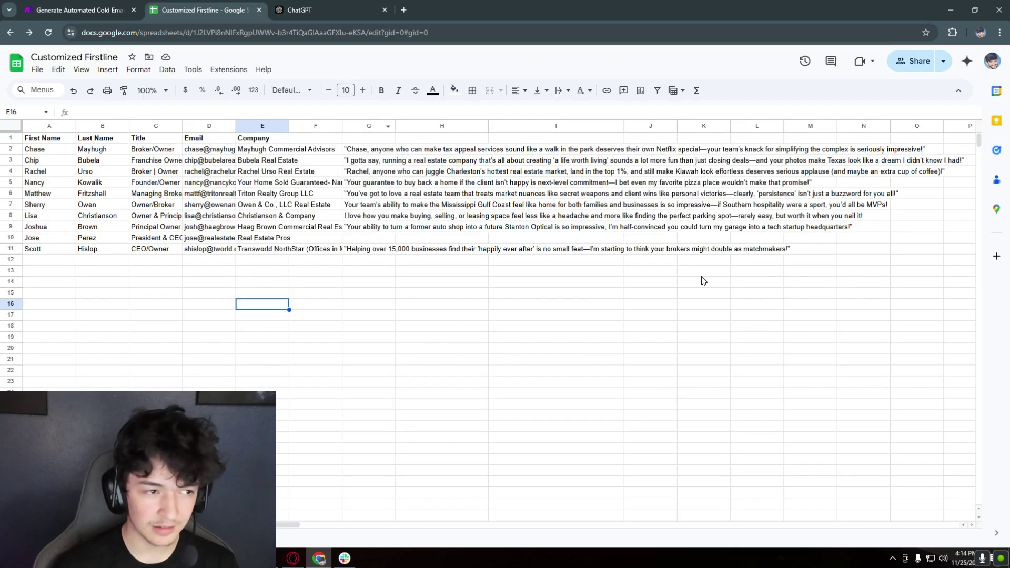
click(79, 10)
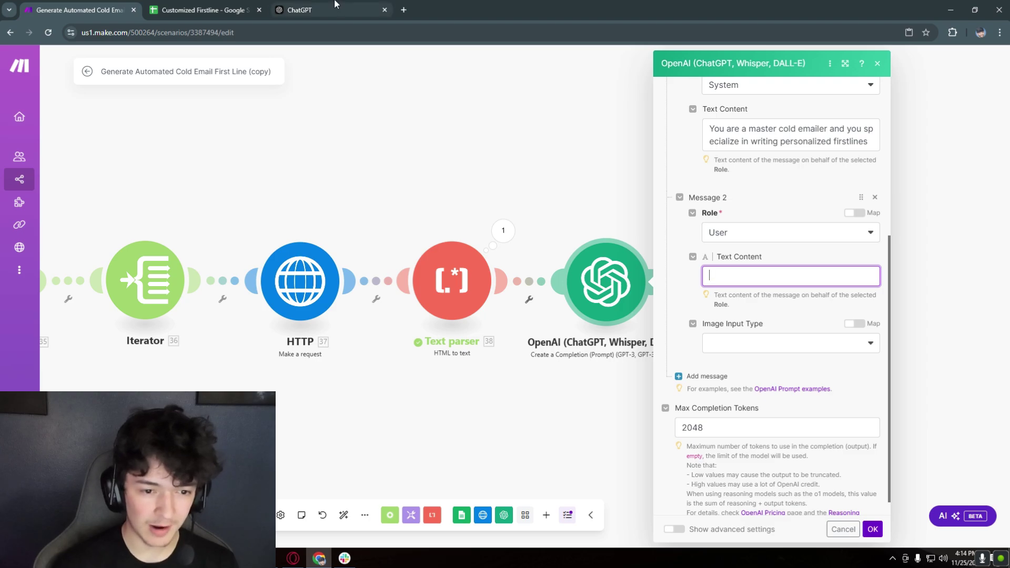
Switch to ChatGPT and review the request for a commercial real estate first-line prompt for Make's OpenAI module
click(316, 10)
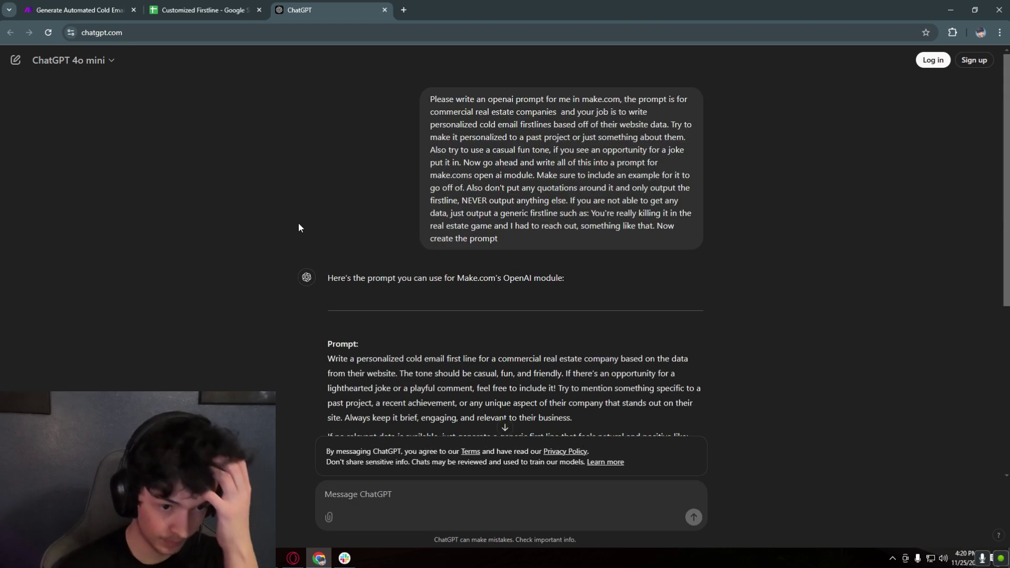
mouse_move(429, 98)
mouse_down()
mouse_move(521, 149)
mouse_move(513, 241)
mouse_move(431, 103)
mouse_up()
click(516, 235)
click(496, 217)
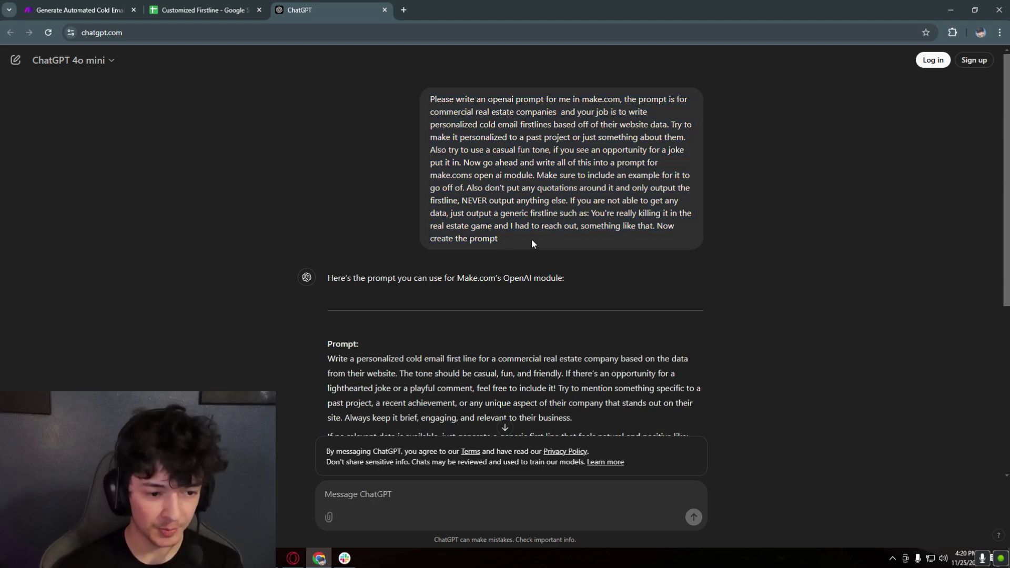
Review the request and the generated prompt, including its generic fallback line and the example first line
scroll(516, 250, down, 3)
scroll(351, 241, down, 3)
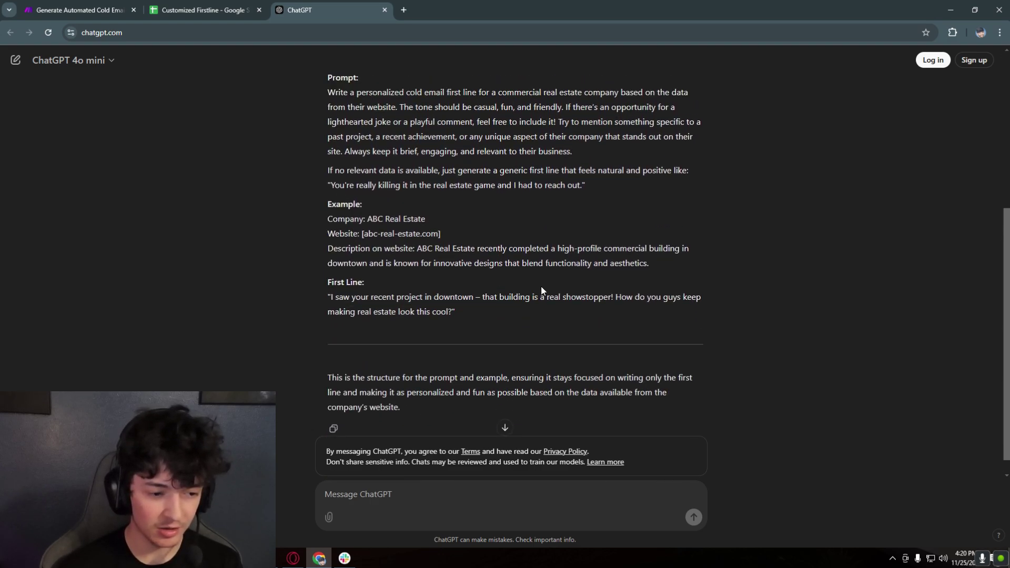
scroll(541, 292, up, 5)
drag(546, 241, 431, 103)
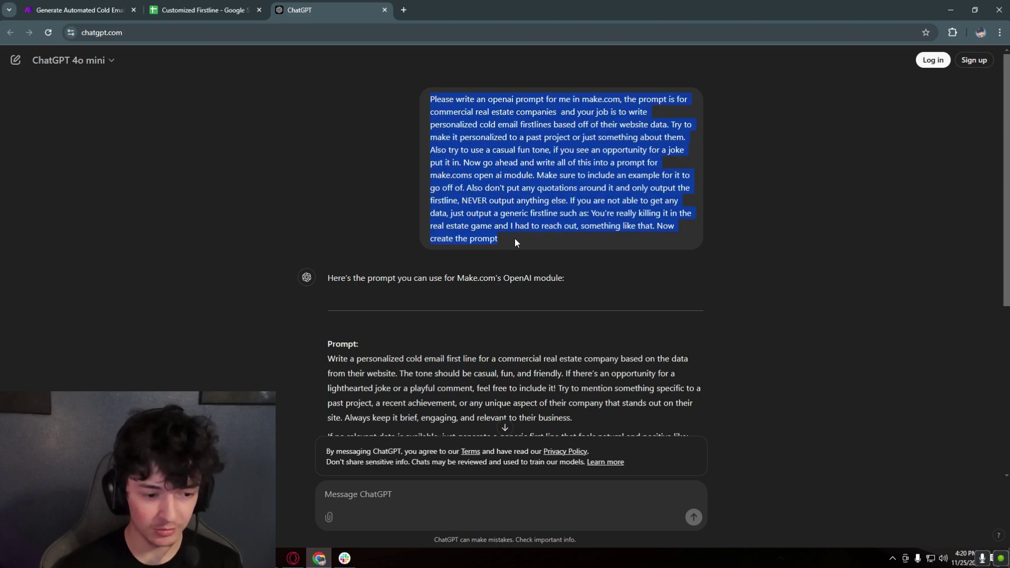
drag(514, 242, 428, 113)
click(343, 248)
scroll(368, 236, down, 4)
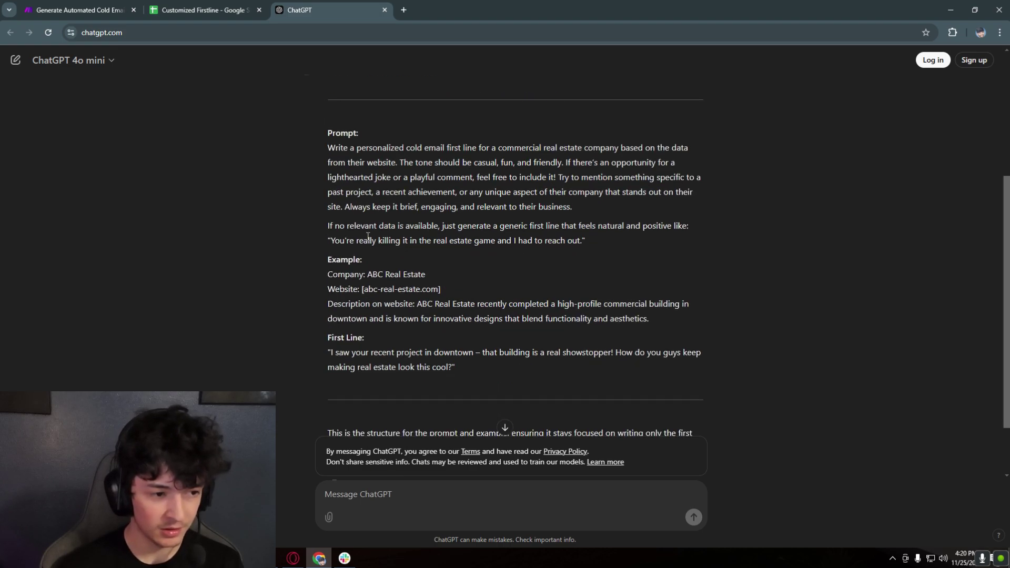
drag(324, 144, 604, 243)
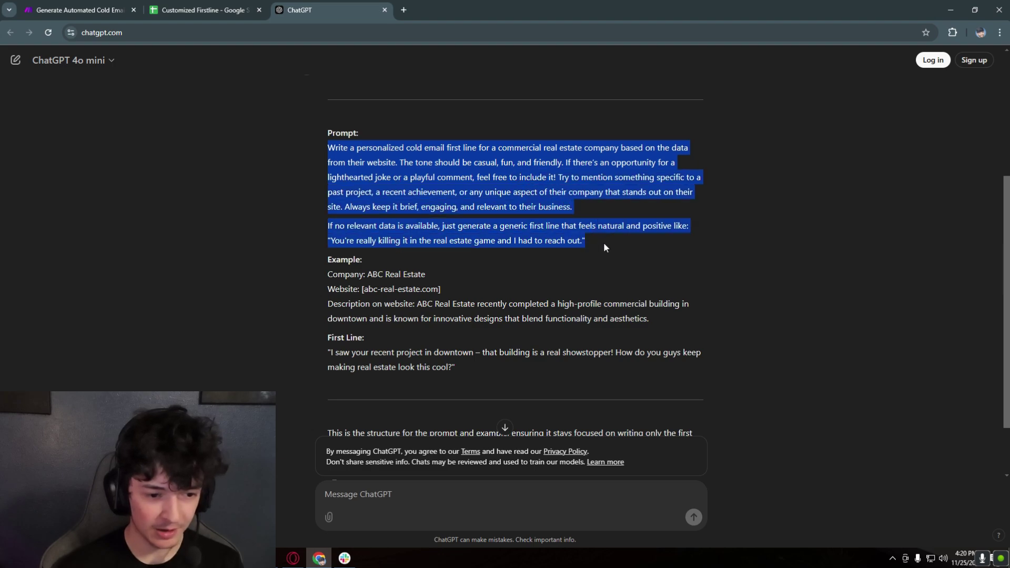
click(603, 243)
scroll(338, 279, down, 2)
drag(326, 279, 457, 293)
click(438, 292)
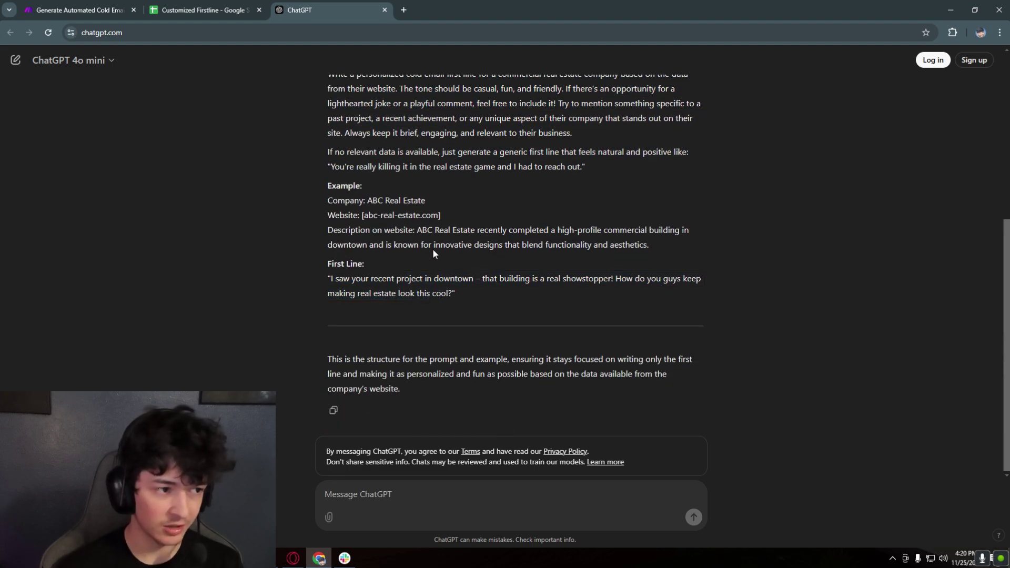
Return to the Make scenario and review the first-line prompt in the OpenAI module's second message
click(79, 10)
scroll(582, 310, up, 5)
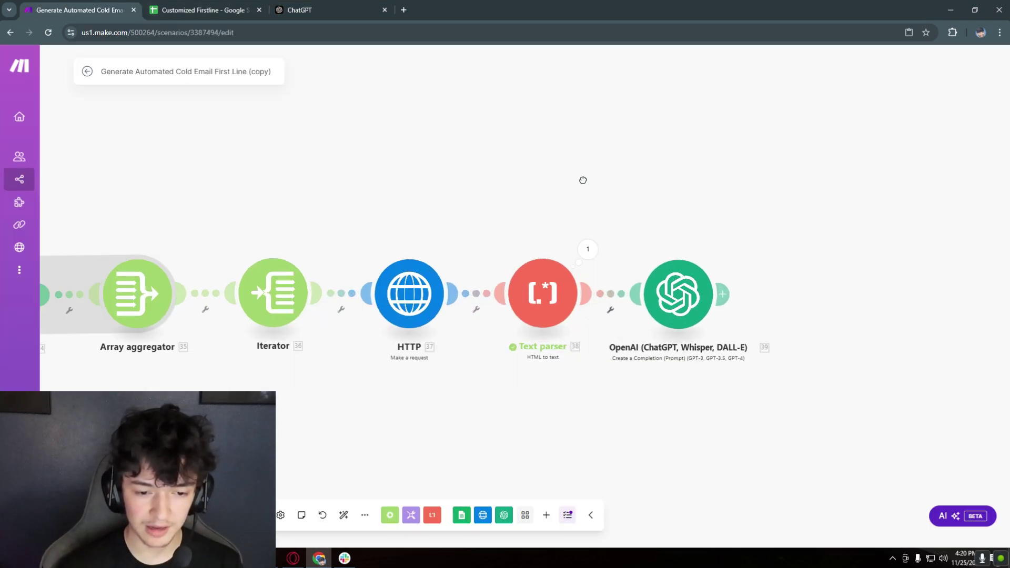
click(676, 293)
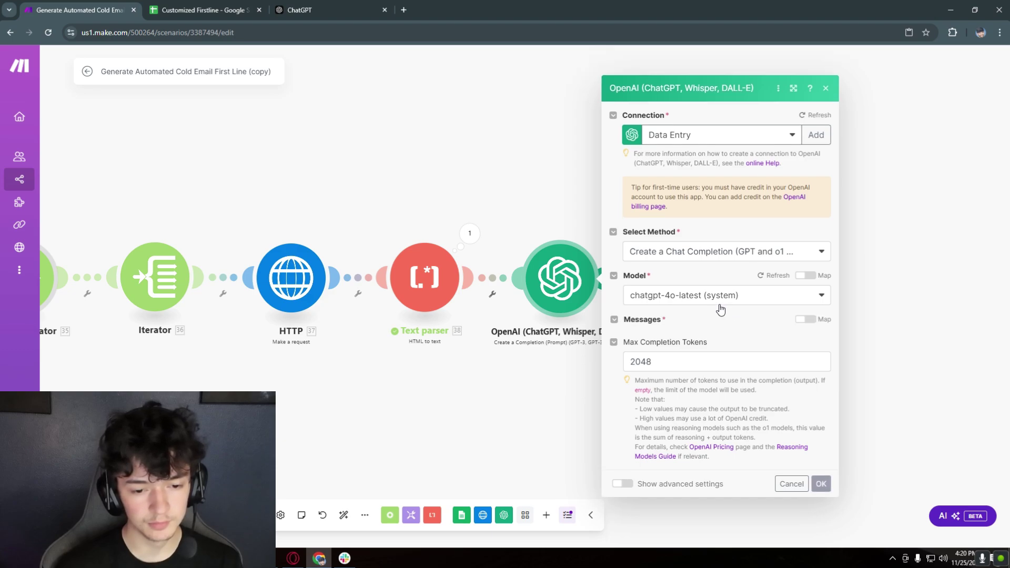
scroll(720, 307, down, 10)
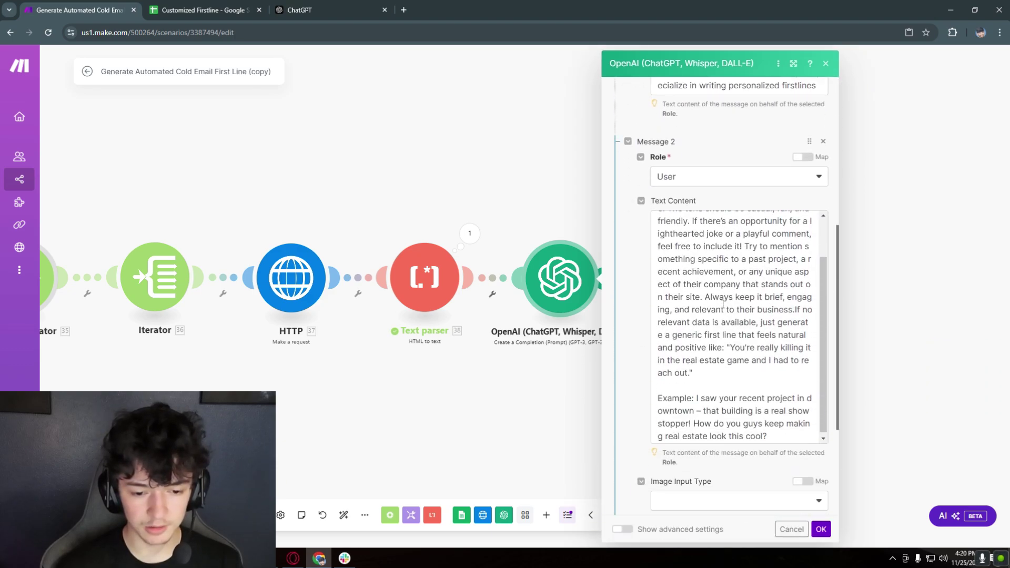
scroll(718, 359, up, 10)
scroll(710, 326, down, 5)
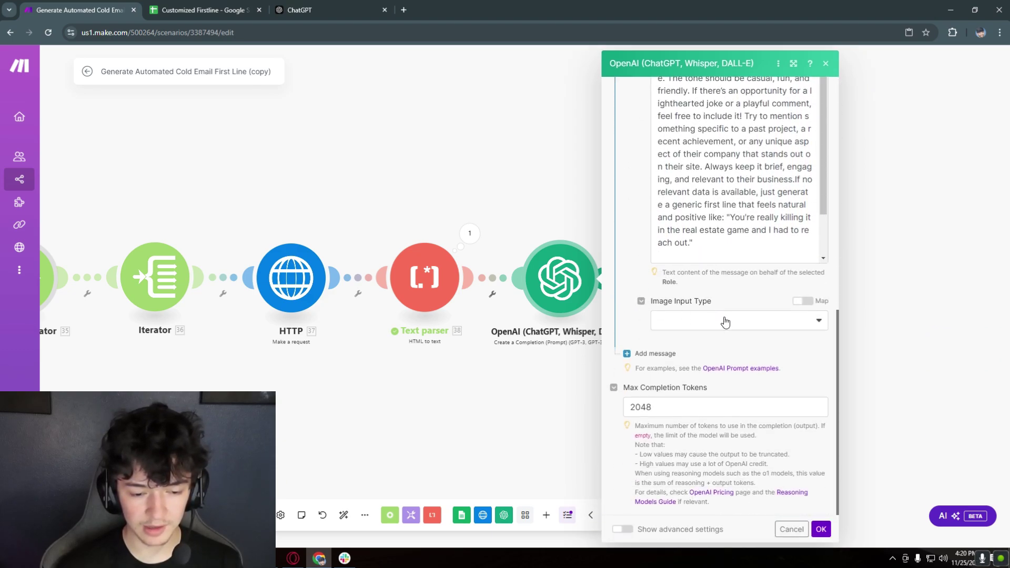
Add a third message with the Assistant role and labelled placeholder lines for Email Address, First Name, Last Name, Company Name, Title and Location
click(660, 352)
click(703, 388)
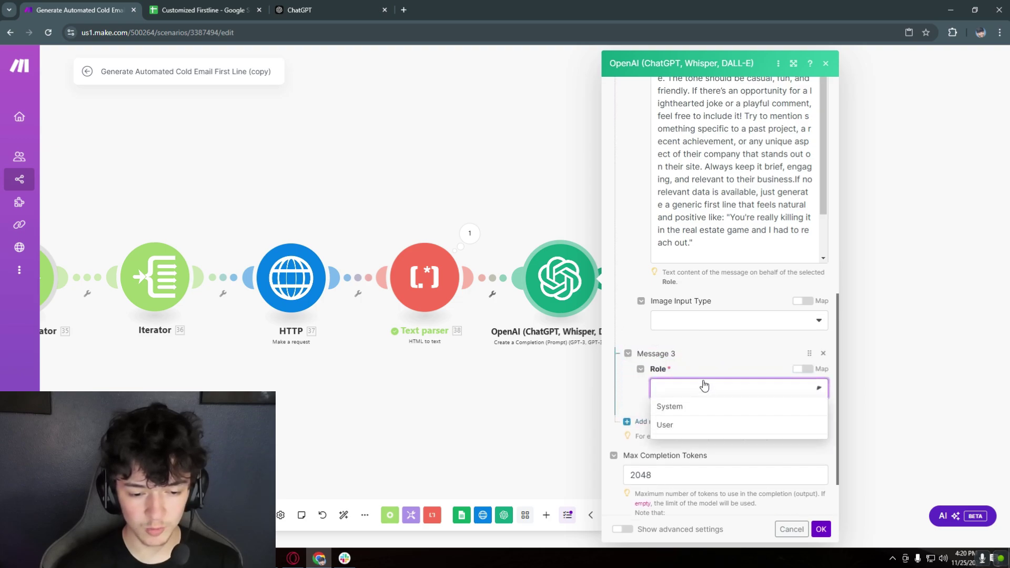
click(699, 443)
scroll(687, 401, down, 1)
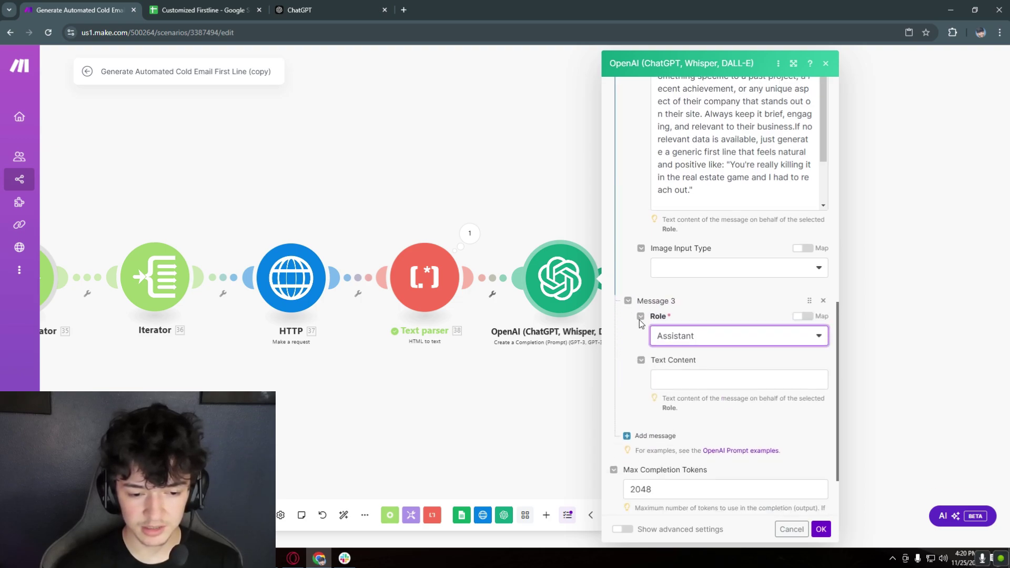
click(709, 379)
text(Email Address: "6.`3`" First Name: "6.`0`" Last Name: "6.`1`" Company Name: "6.`4`" Title: "6.`2`" Location: "6.`5`")
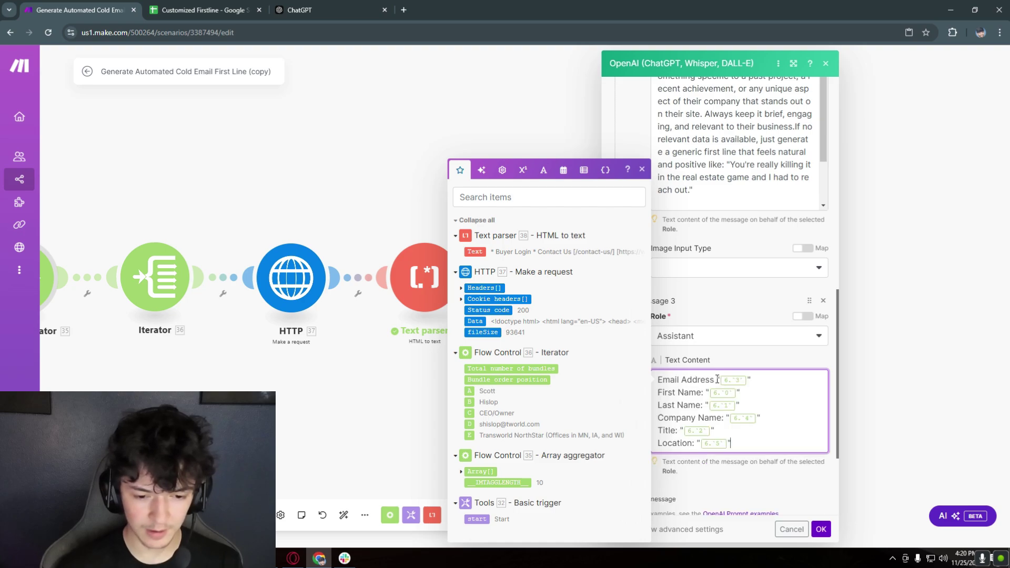
Replace the Email Address and First Name placeholders in the third message with Iterator values D and A
click(748, 379)
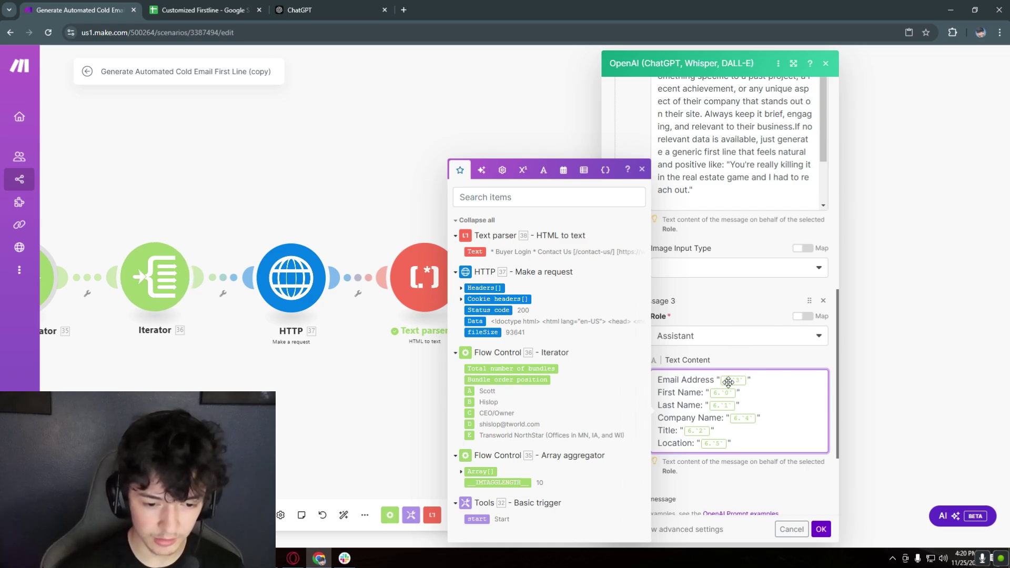
key(BackSpace)
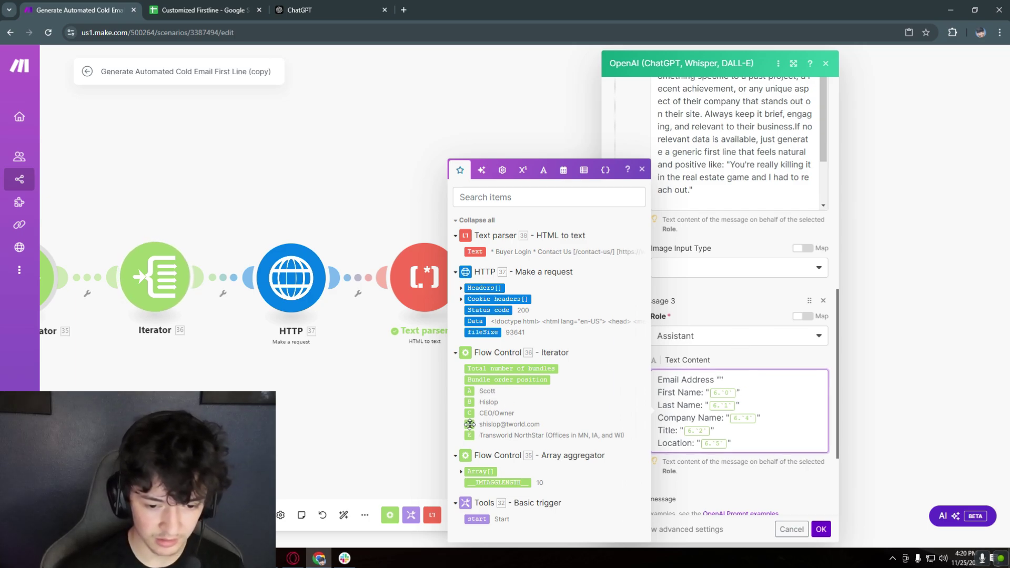
click(470, 424)
click(736, 393)
key(BackSpace)
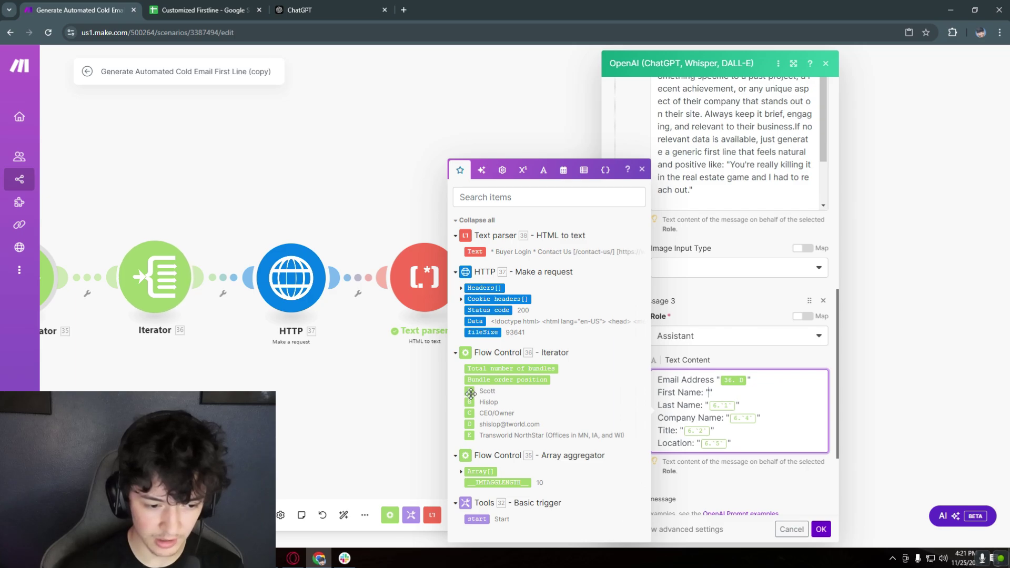
click(470, 390)
Map Last Name to Iterator value B, Company Name to E and Title to C in the third message
click(737, 406)
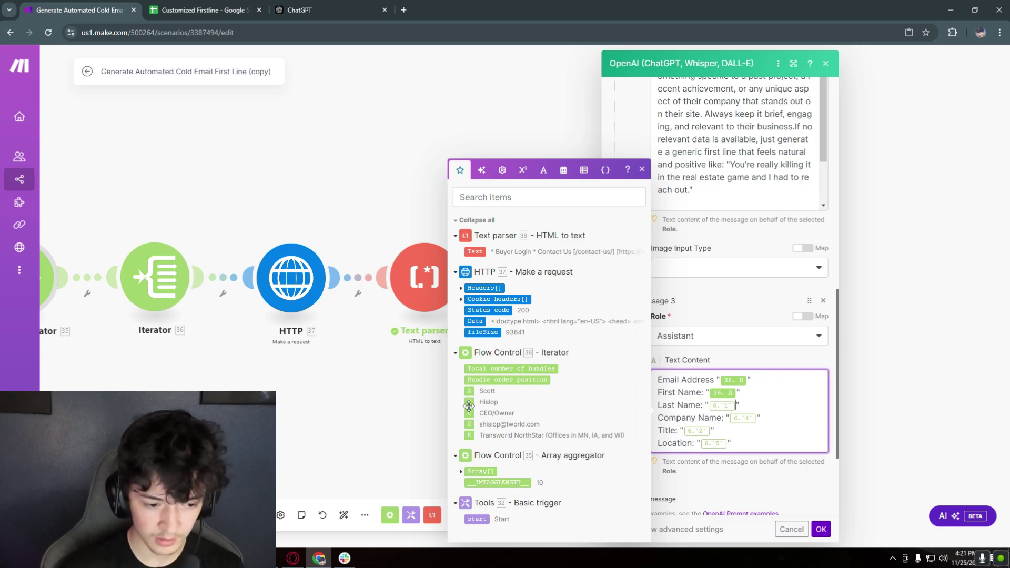
key(BackSpace)
click(469, 402)
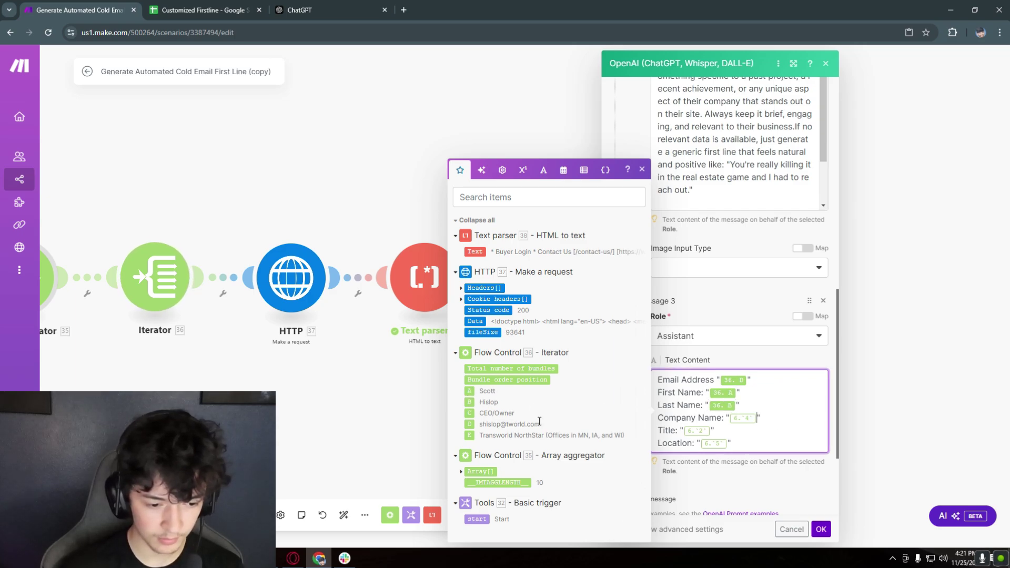
key(BackSpace)
click(470, 434)
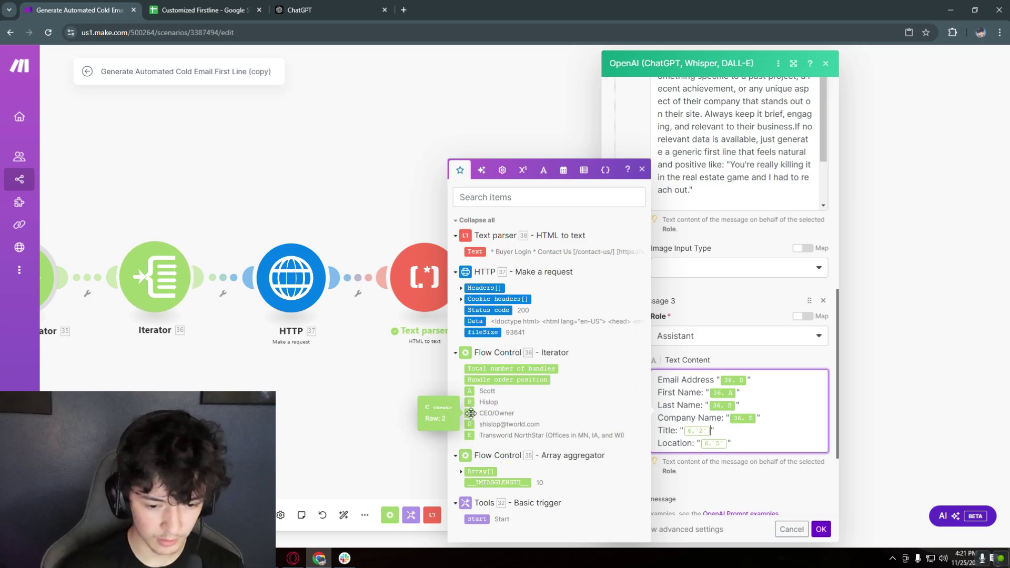
drag(470, 413, 694, 432)
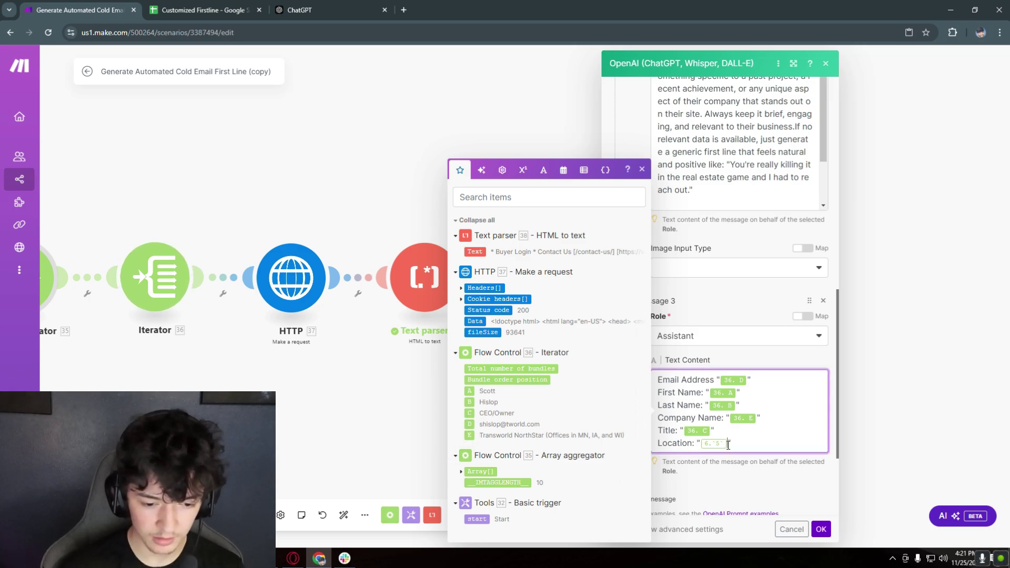
Delete the Location line from the third message's text content
key(ctrl+shift+Left)
key(ctrl+shift+Left)
key(ctrl+shift+Left)
key(ctrl+shift+Left)
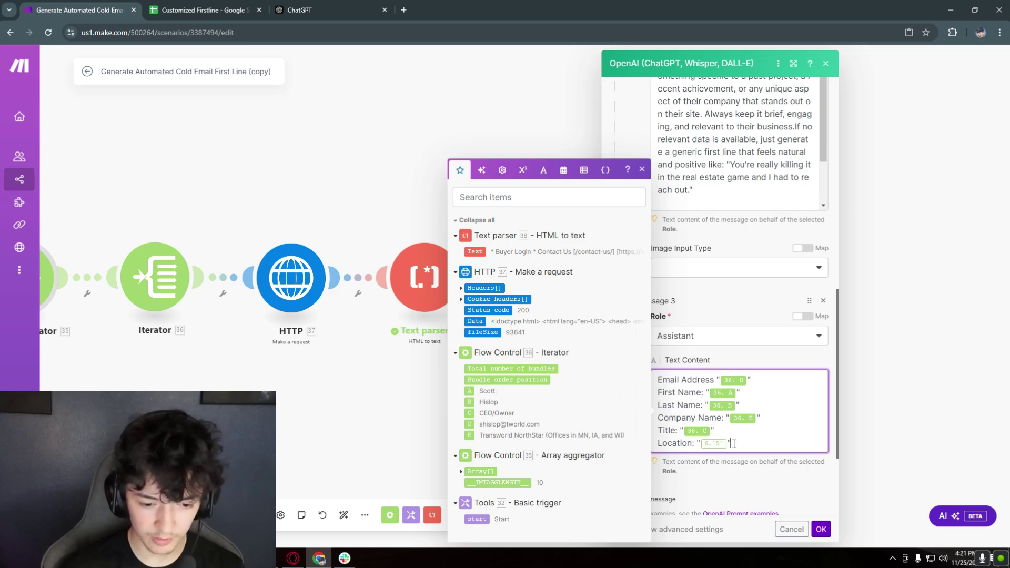
key(BackSpace)
key(BackSpace)
Add a fourth message with the Assistant role and the text "Website Data:" followed by the Text parser's Text output, and save the module
scroll(772, 473, down, 2)
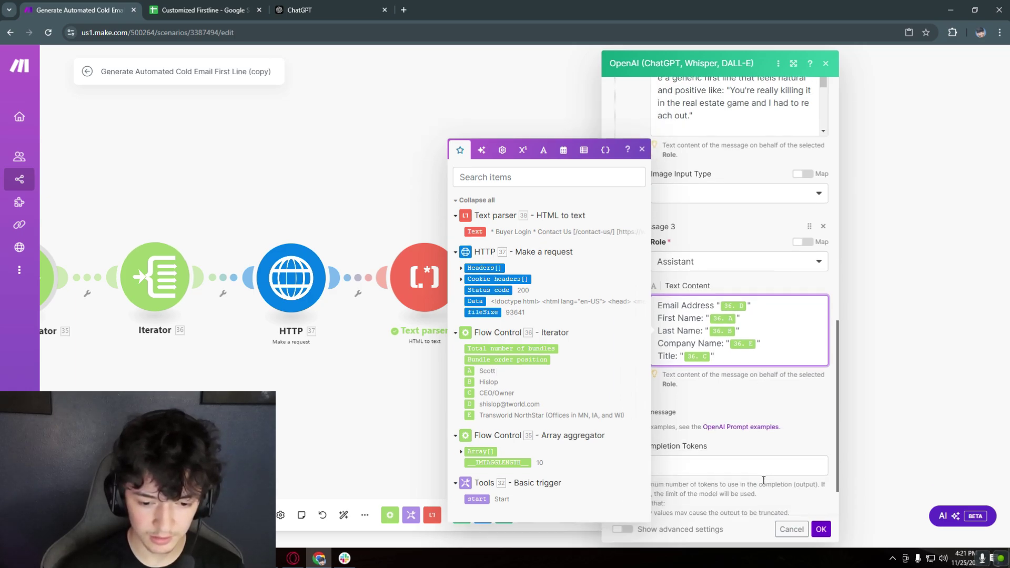
click(653, 203)
click(652, 385)
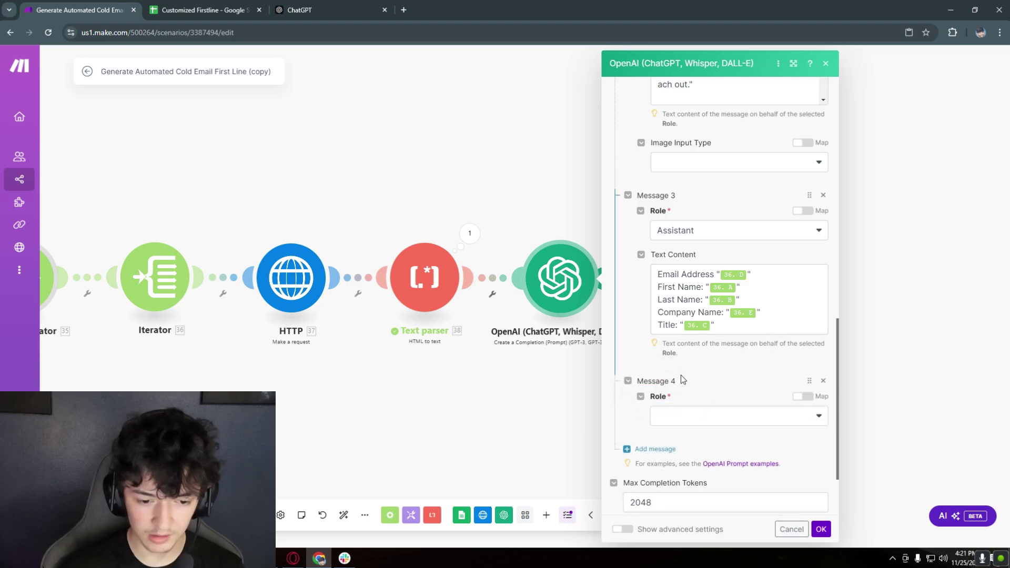
click(692, 416)
click(683, 448)
scroll(699, 409, down, 2)
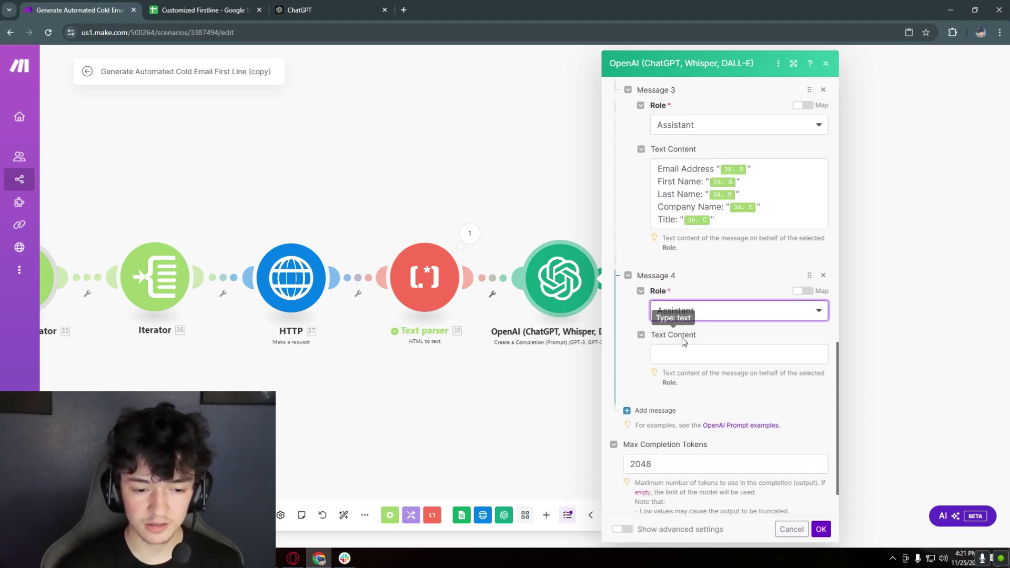
click(685, 351)
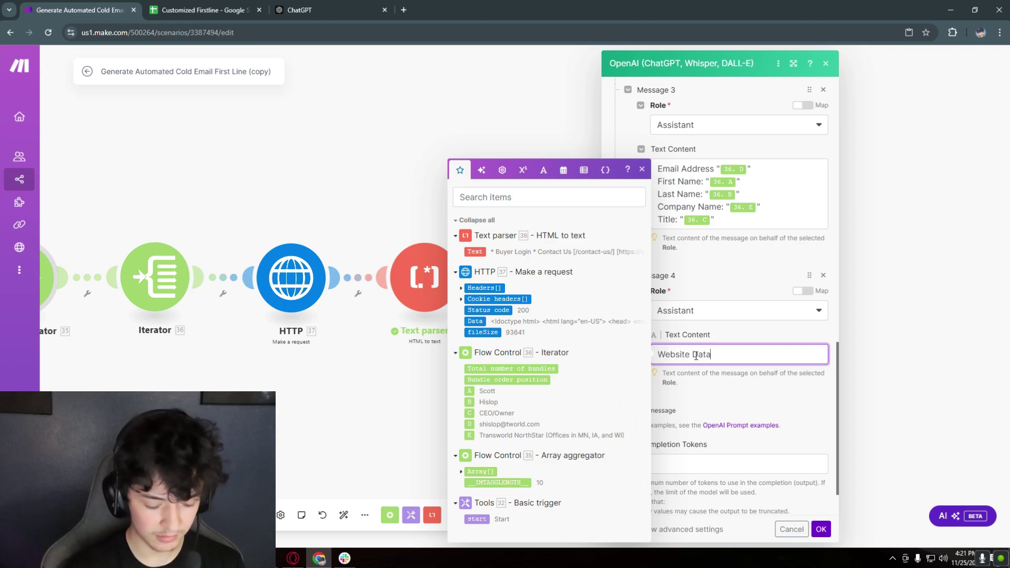
click(473, 252)
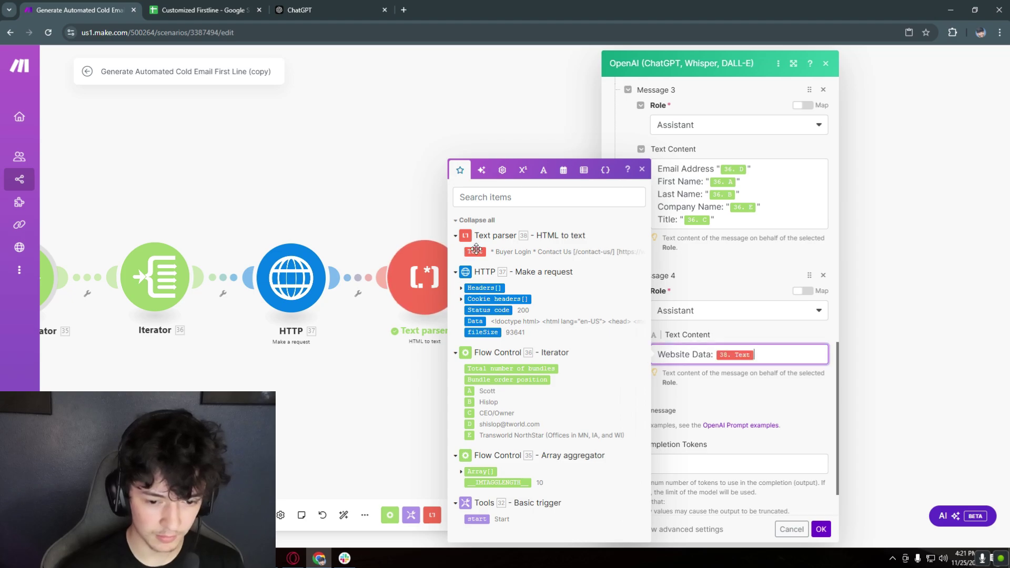
click(820, 529)
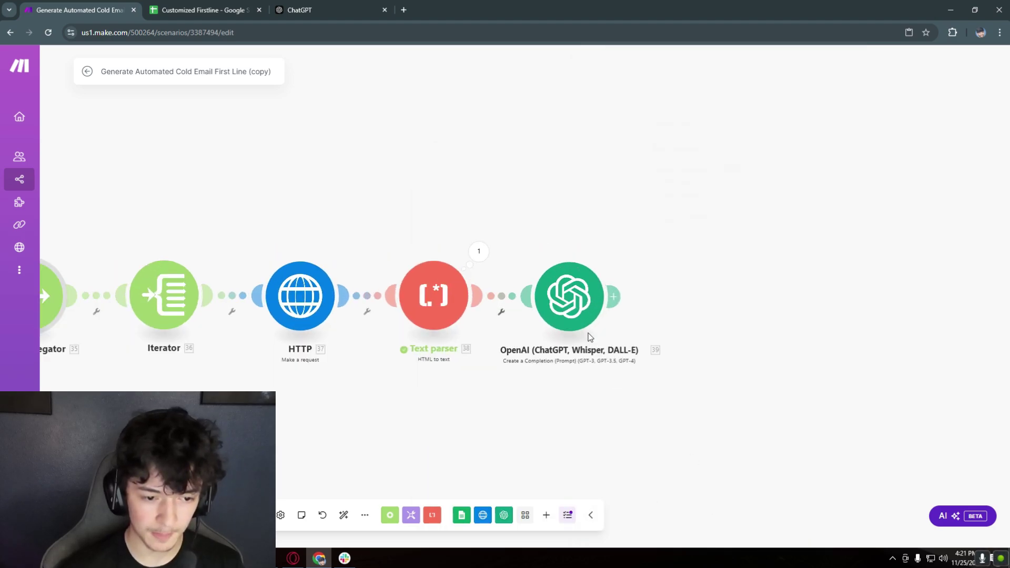
Start a test run of only the OpenAI module to bring up its Iterator and Text parser input values
right_click(584, 304)
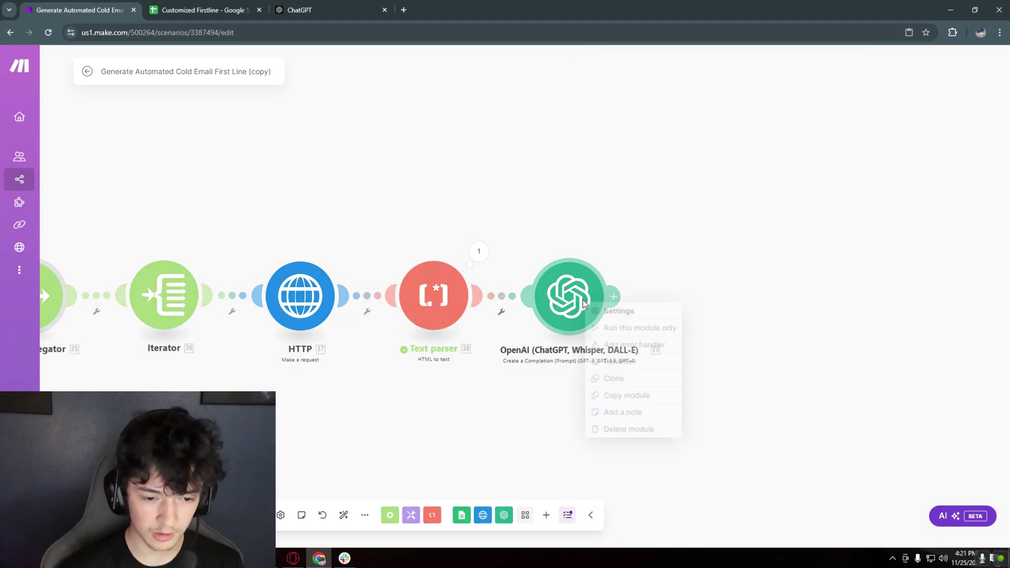
click(637, 328)
click(689, 249)
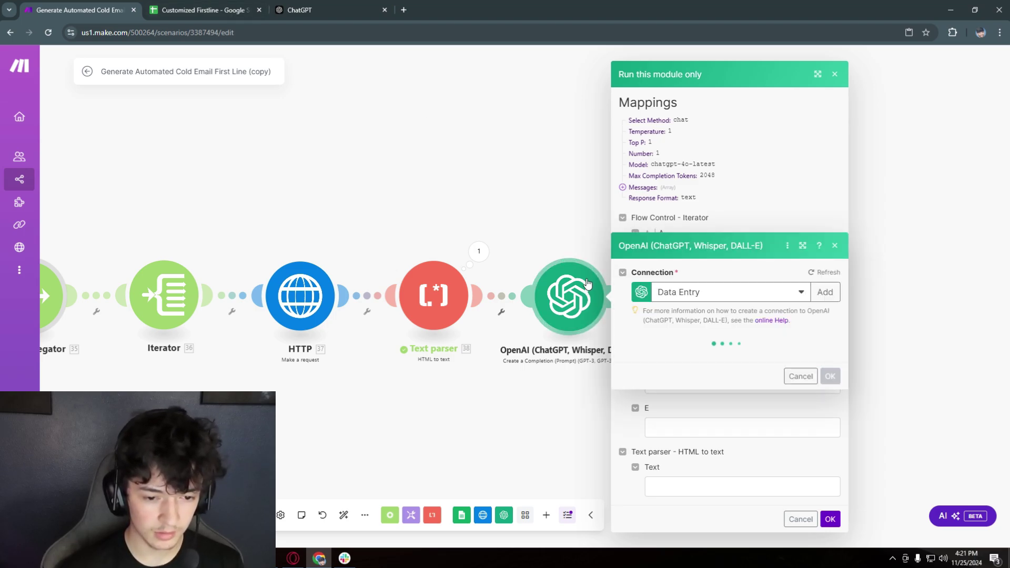
Look up the last prospect's email and company in row 11 of the Customized Firstline Google Sheet
click(184, 6)
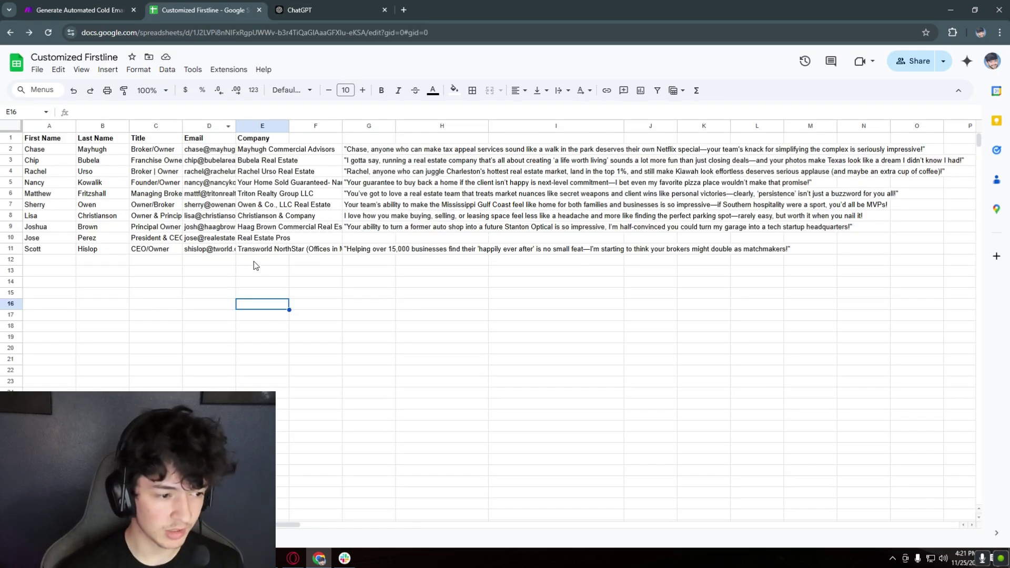
double_click(211, 249)
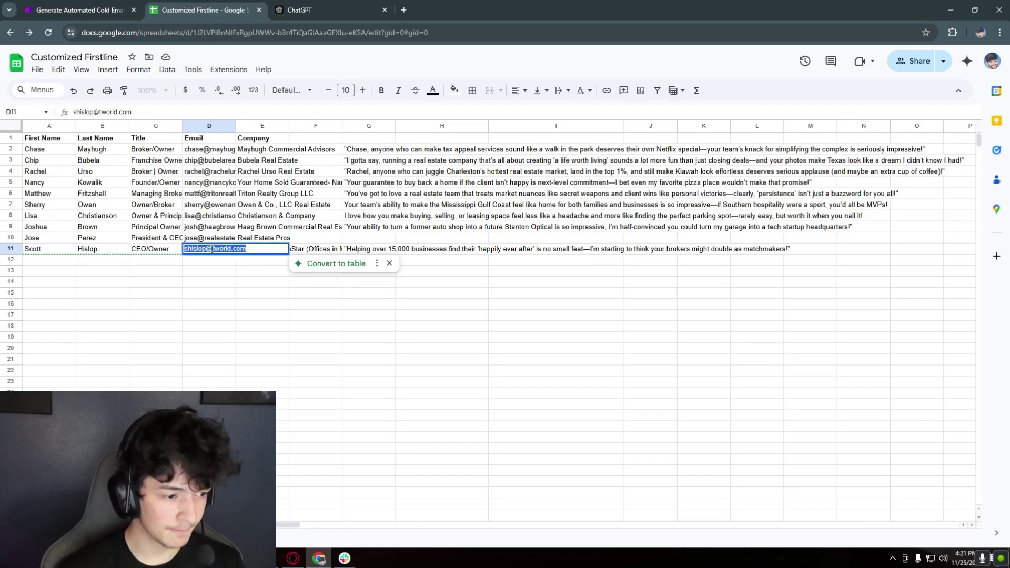
click(252, 248)
click(247, 271)
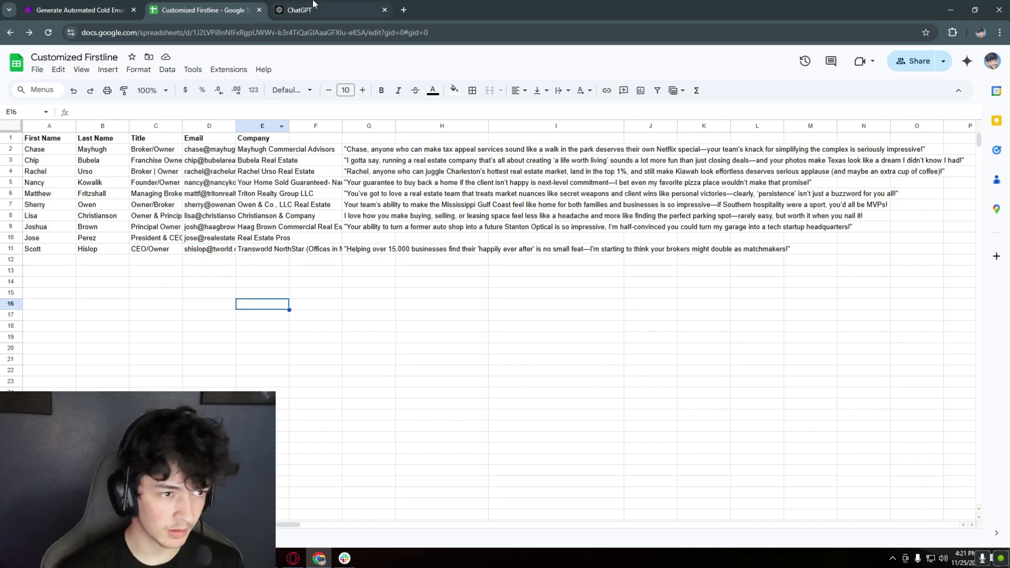
Return to the Make scenario, check the message prompts in the OpenAI settings and confirm them to get back to the test inputs
click(79, 10)
scroll(714, 386, down, 5)
scroll(713, 385, down, 3)
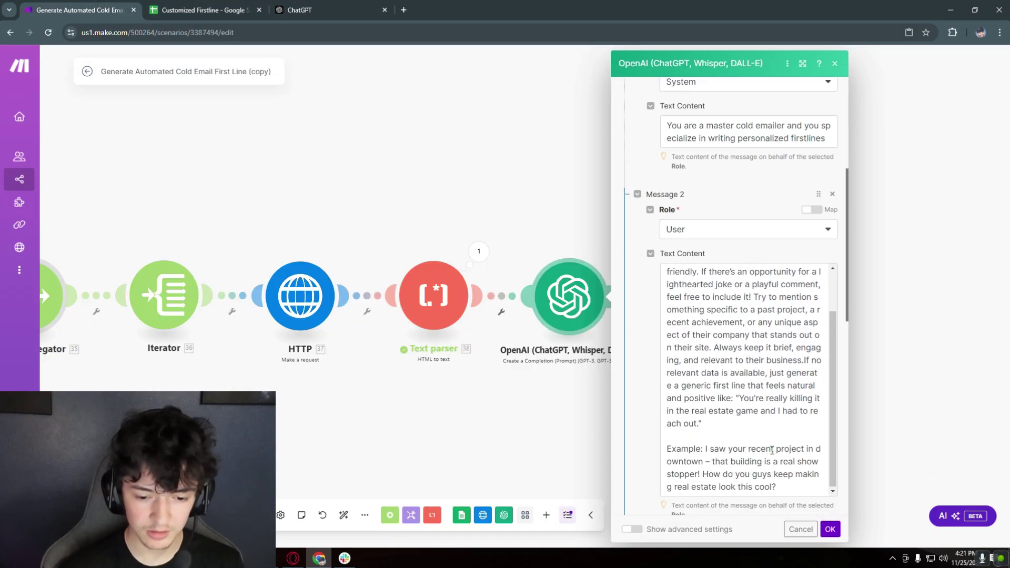
click(830, 529)
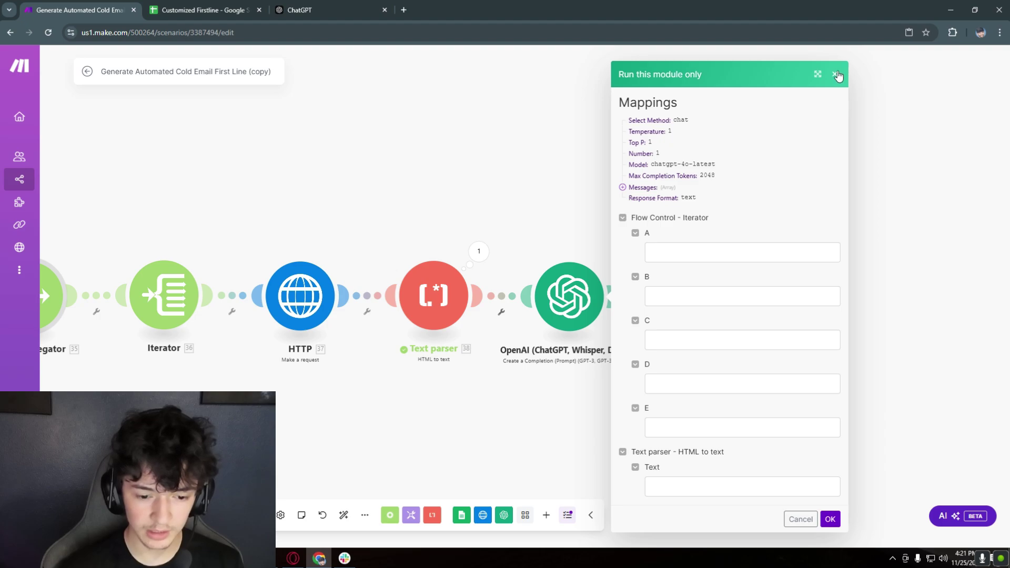
Copy the Text parser's whole output text into the Text test input and run the OpenAI module
click(707, 484)
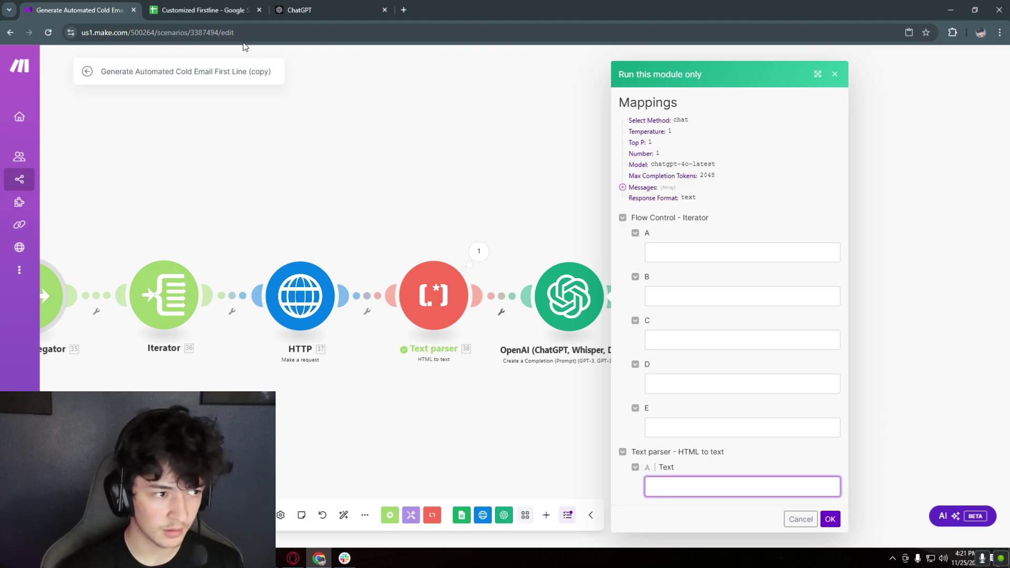
click(478, 251)
click(535, 308)
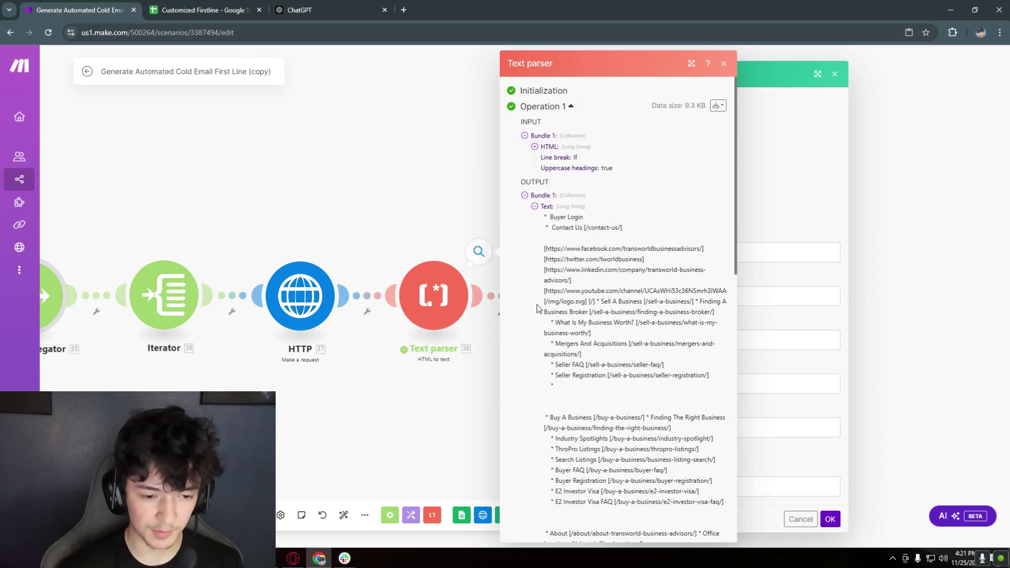
drag(545, 217, 697, 500)
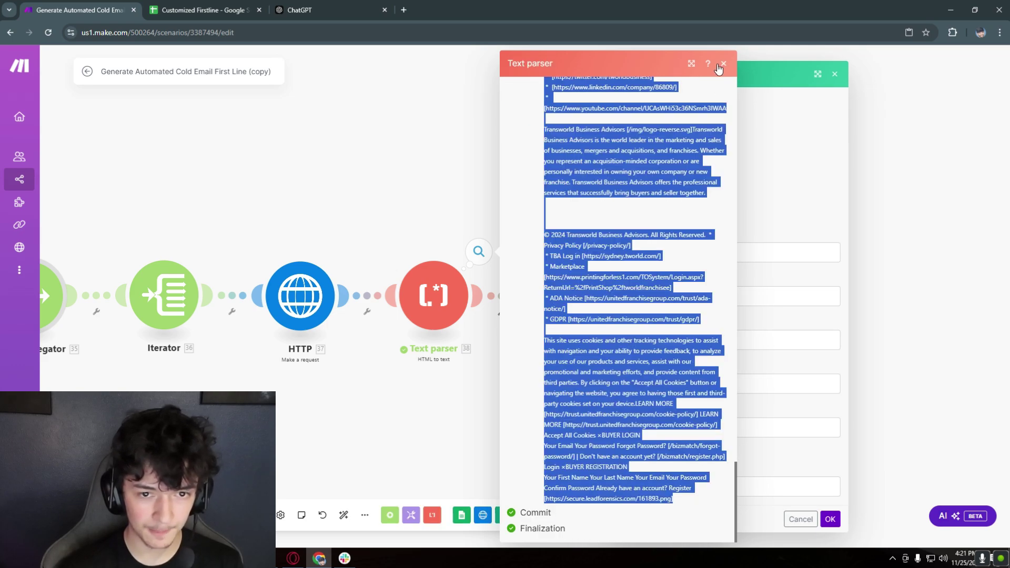
click(723, 63)
click(684, 479)
key(ctrl+v)
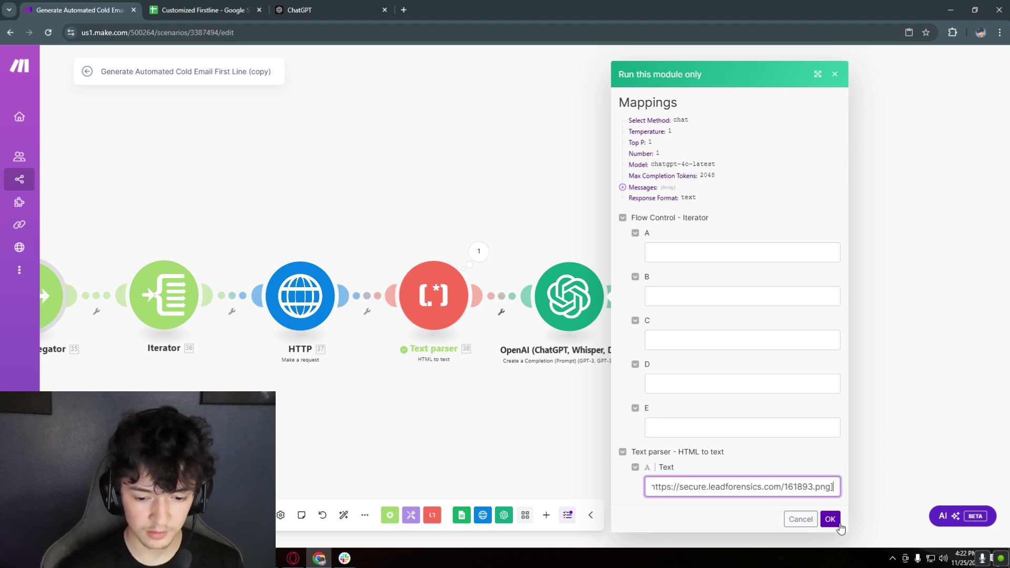
click(830, 519)
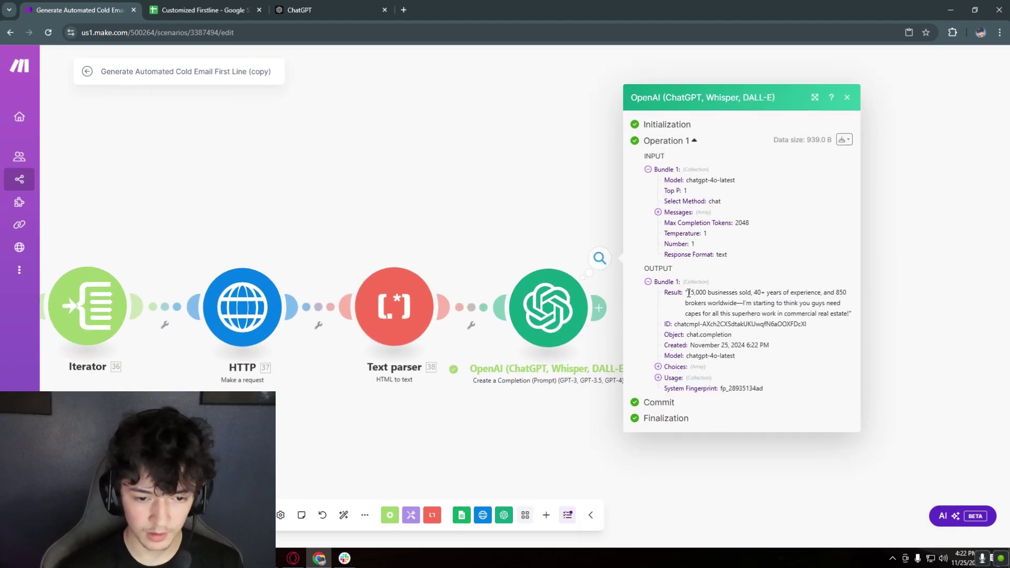
Read through the first line generated in the OpenAI module's Result output, and close the output
drag(689, 292, 870, 319)
click(871, 319)
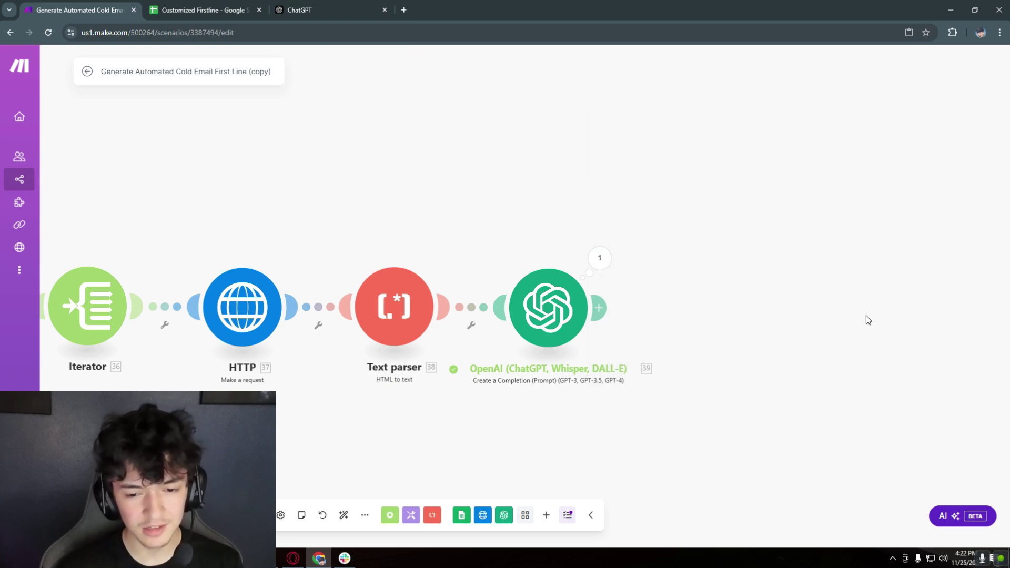
click(599, 258)
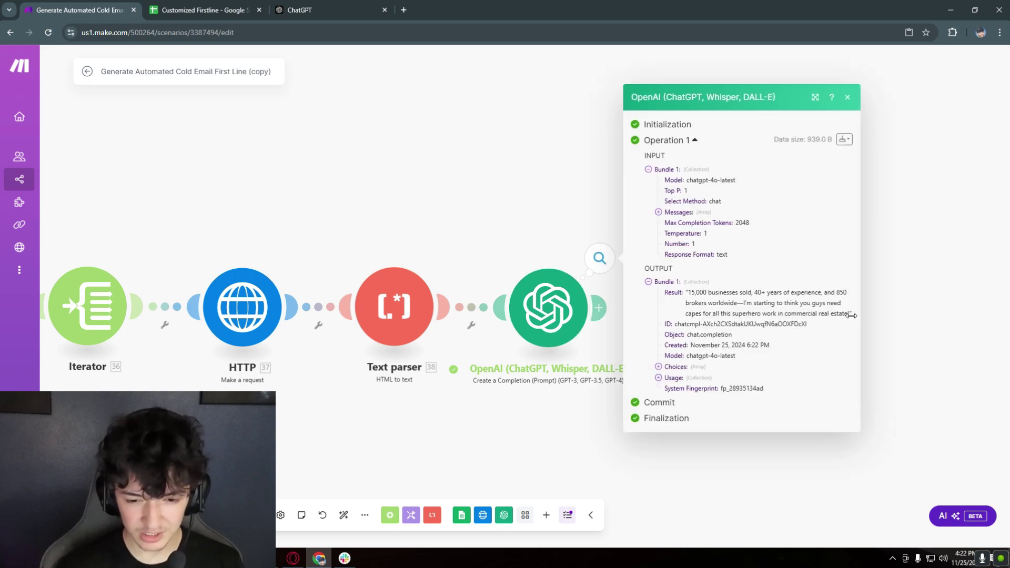
drag(852, 314, 689, 292)
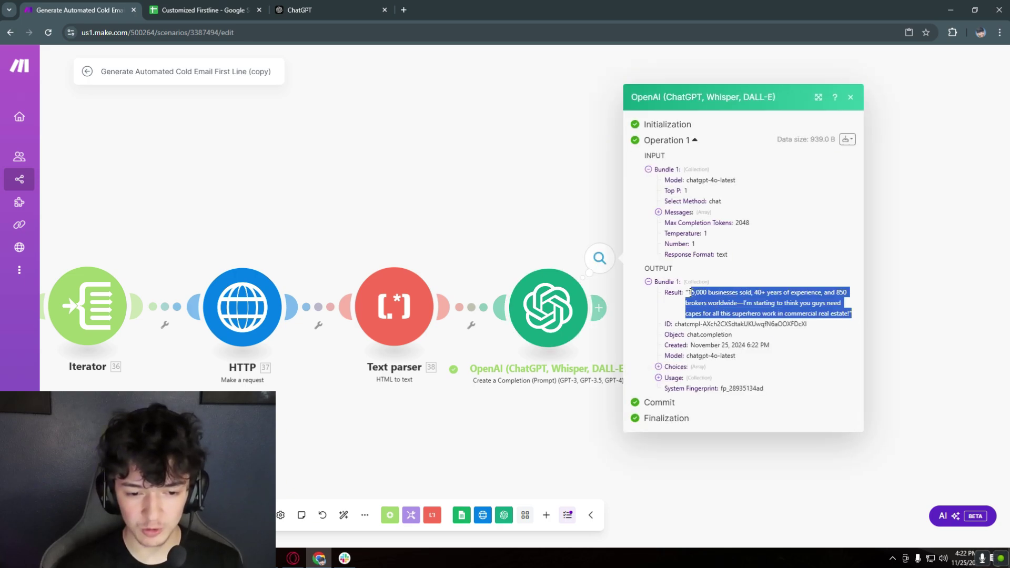
click(851, 100)
Add a Google Sheets Update a Row module after the OpenAI module
drag(511, 236, 799, 168)
scroll(629, 218, down, 1)
scroll(594, 179, down, 1)
drag(731, 175, 536, 219)
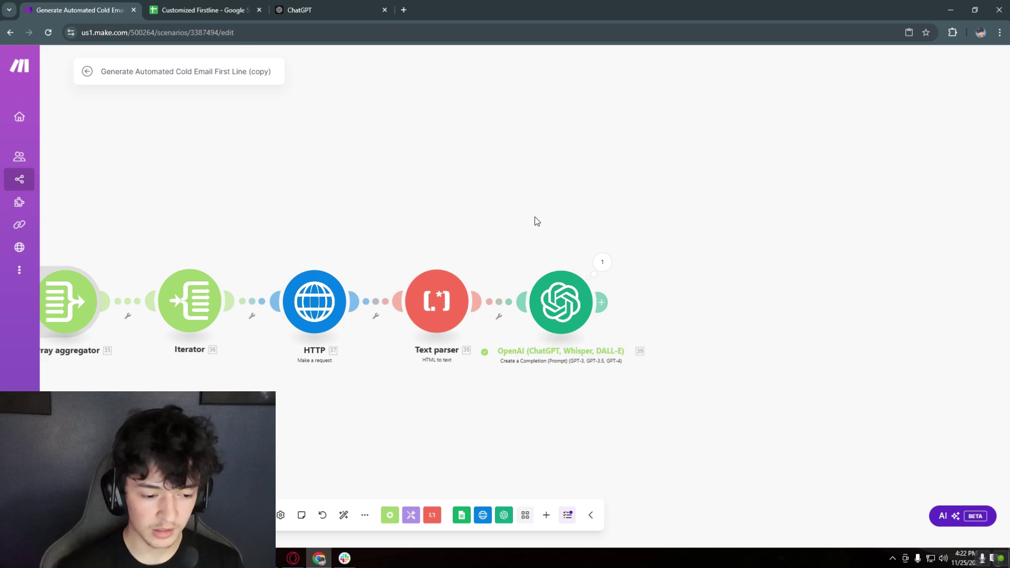
click(462, 516)
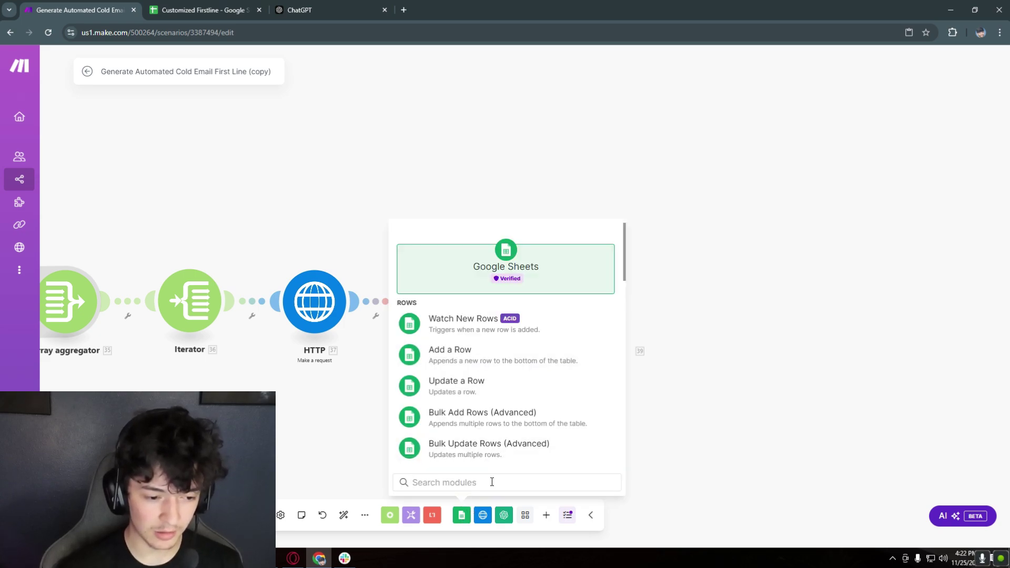
click(504, 386)
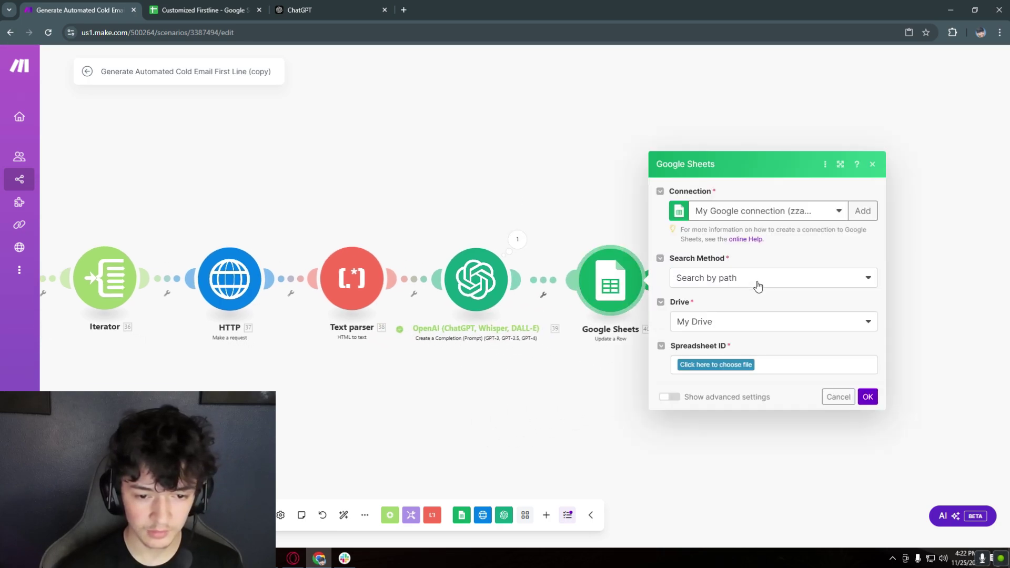
Point the module to Sheet1 of the Customized Firstline spreadsheet, searched by path in the Shared with me drive
click(745, 277)
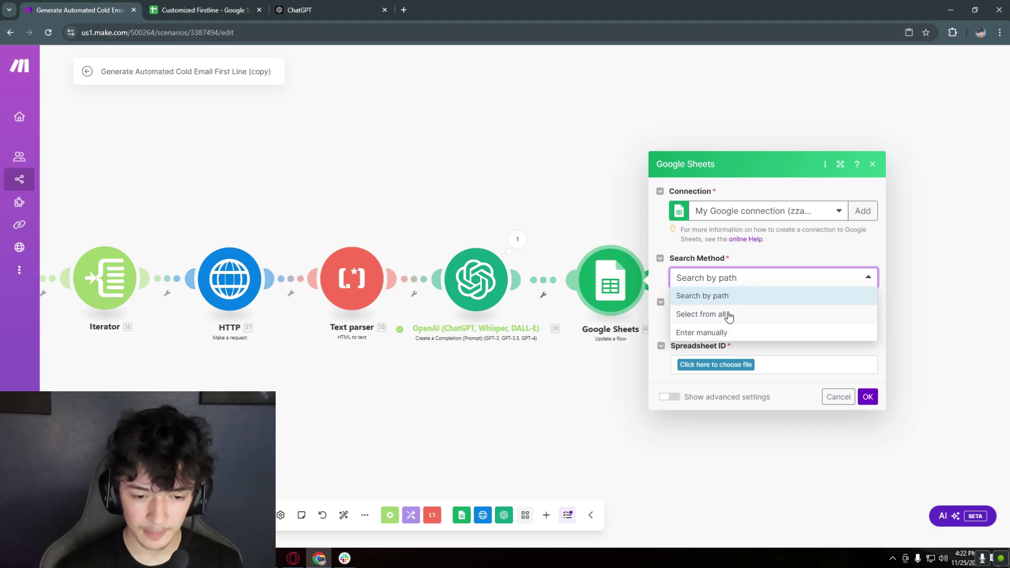
click(699, 295)
click(732, 322)
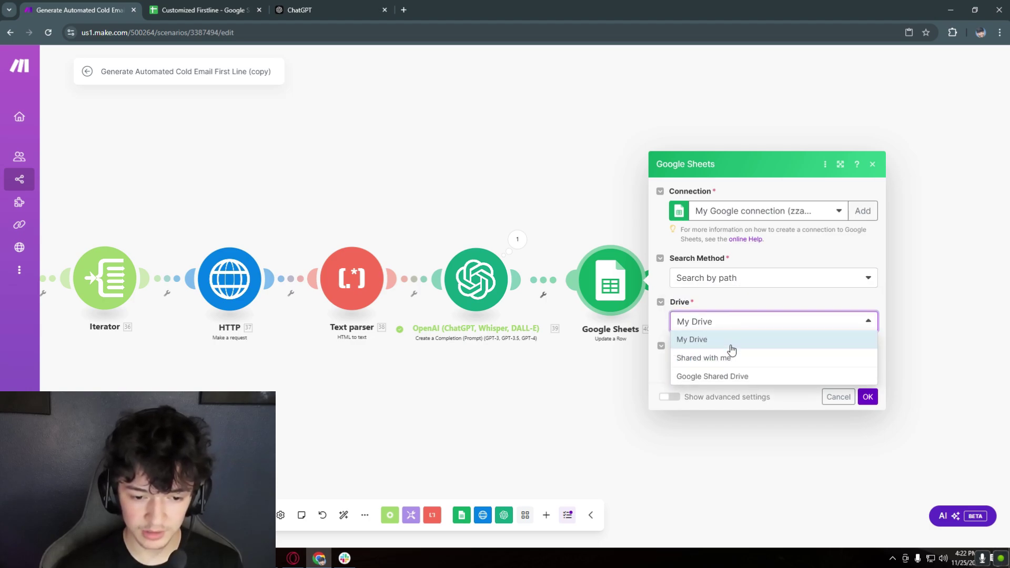
click(719, 362)
click(750, 365)
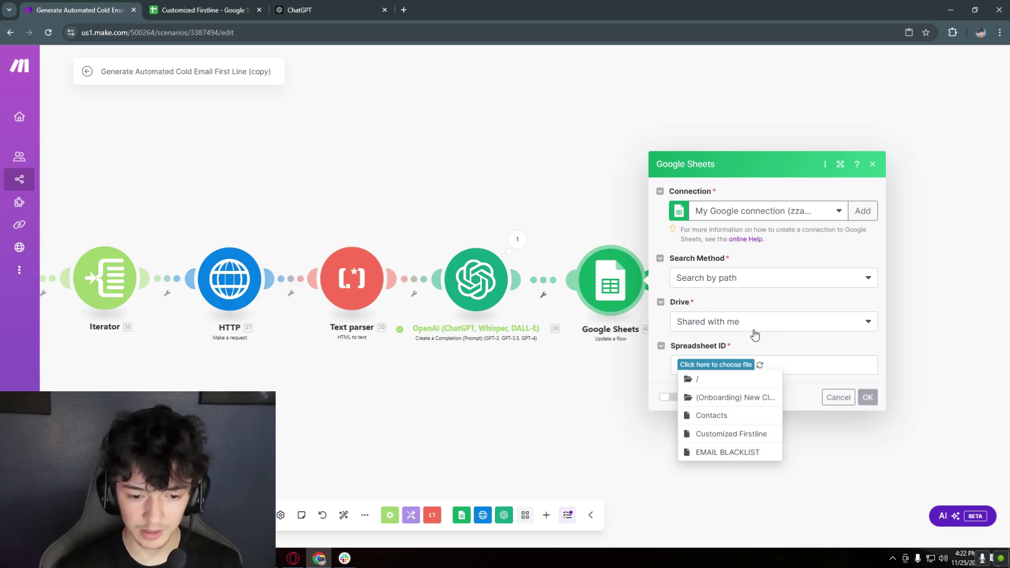
click(732, 434)
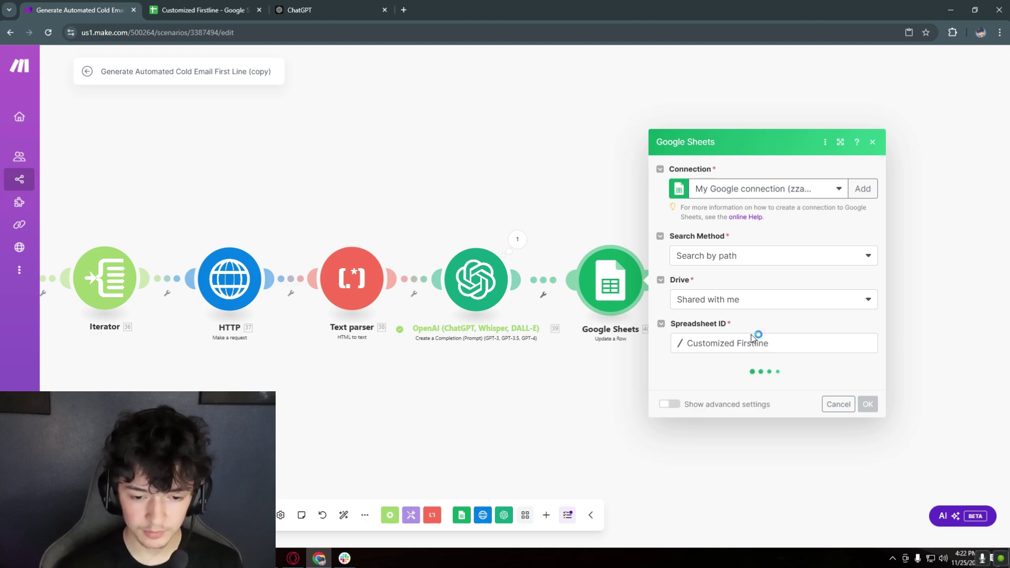
click(729, 387)
click(694, 406)
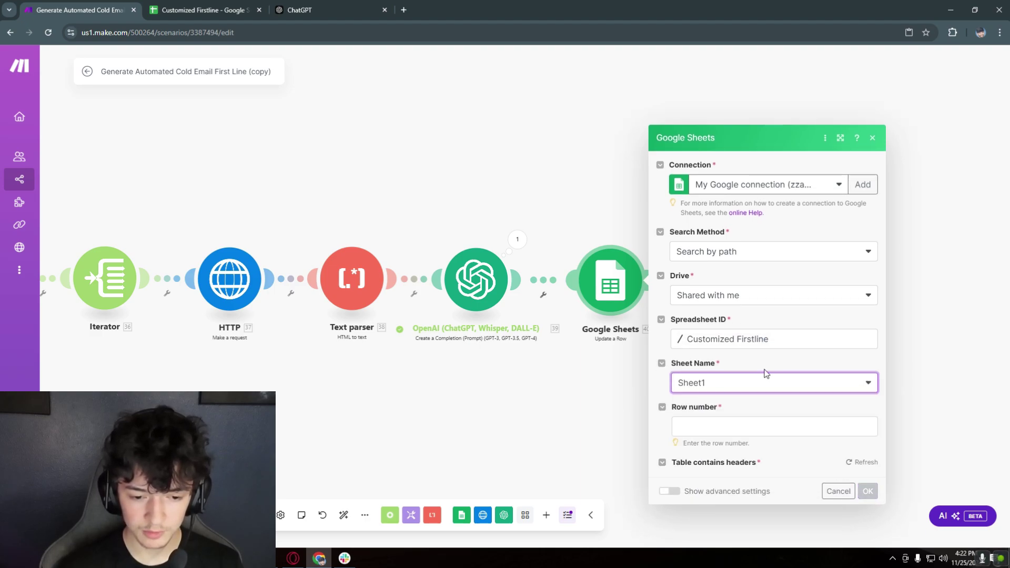
Set the row number to E followed by the Iterator's Bundle order position, checking the columns in the Customized Firstline sheet
click(722, 368)
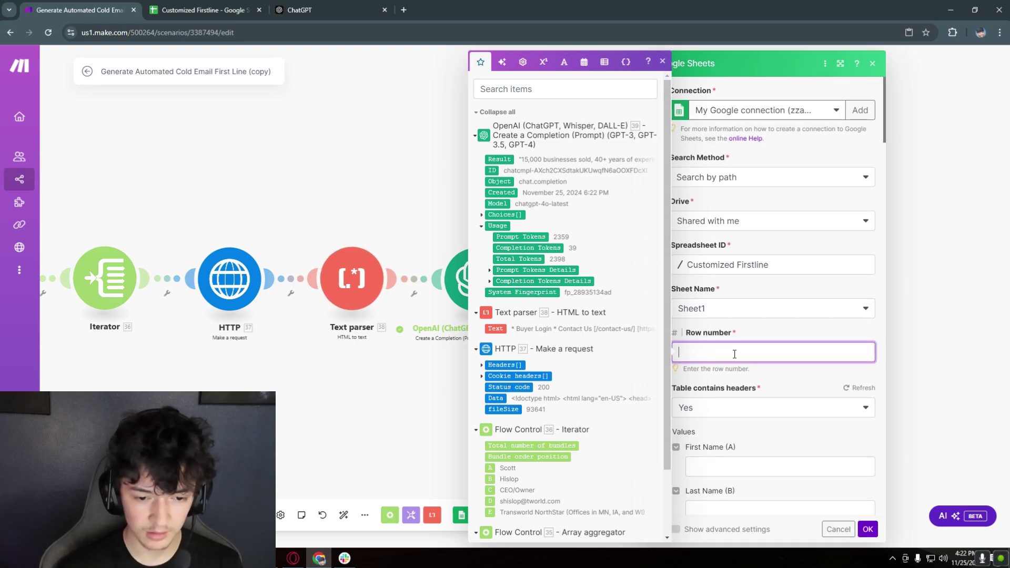
click(201, 10)
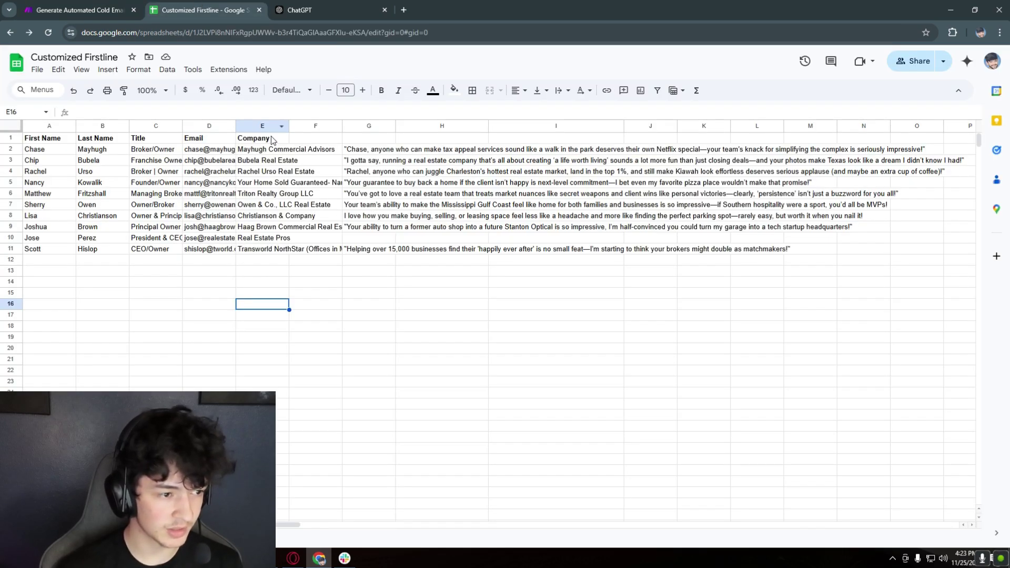
click(98, 10)
click(717, 348)
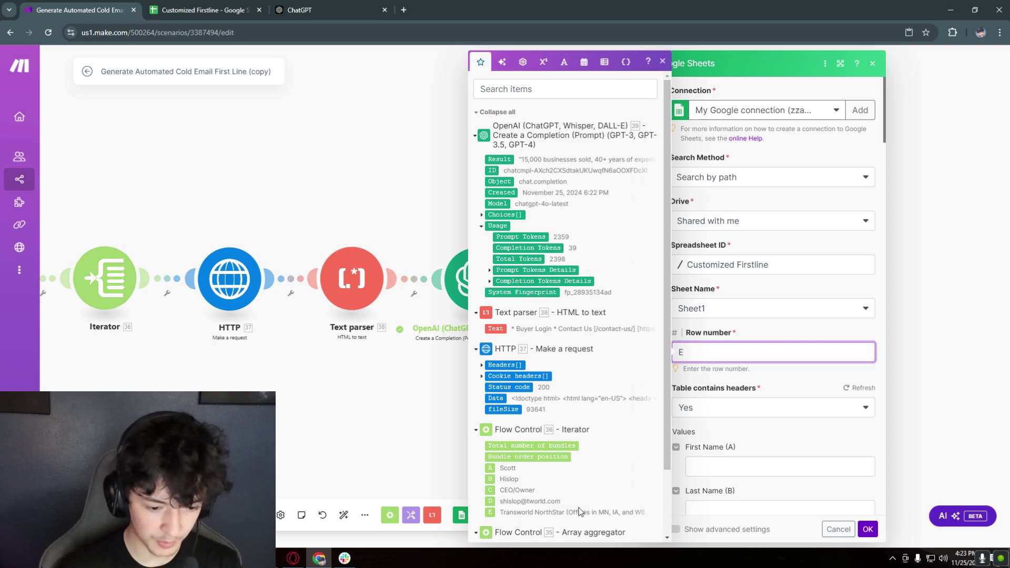
scroll(581, 513, down, 2)
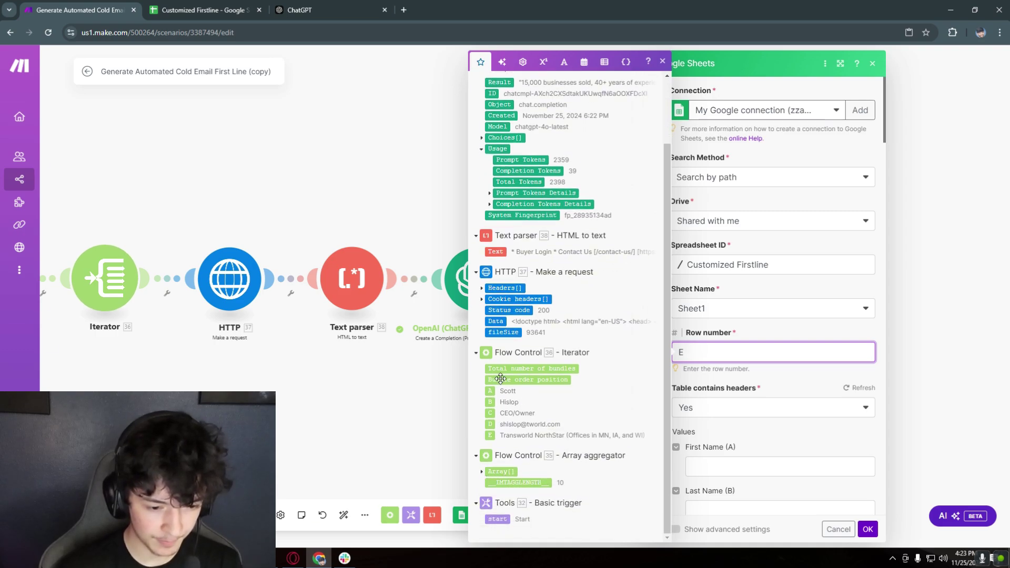
click(558, 379)
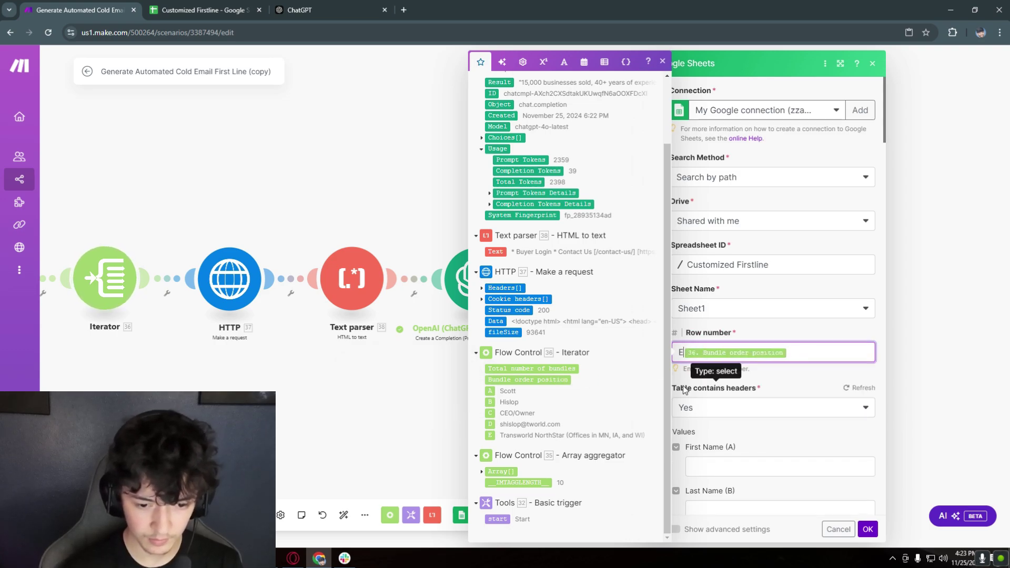
click(803, 356)
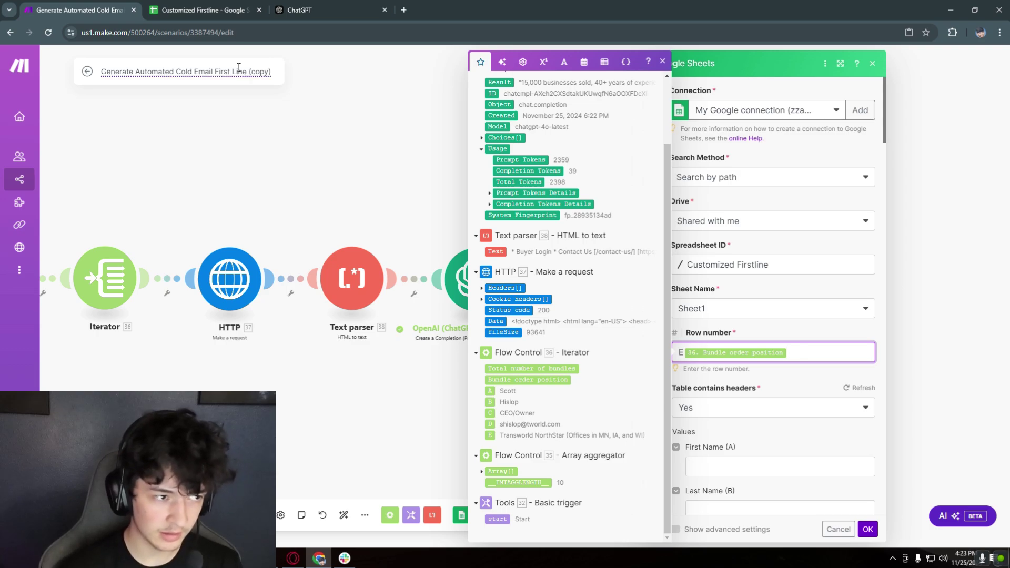
Append the math operator + and 1 to the Bundle order position in the row number, checking it against the sheet's header row
key(ctrl+Tab)
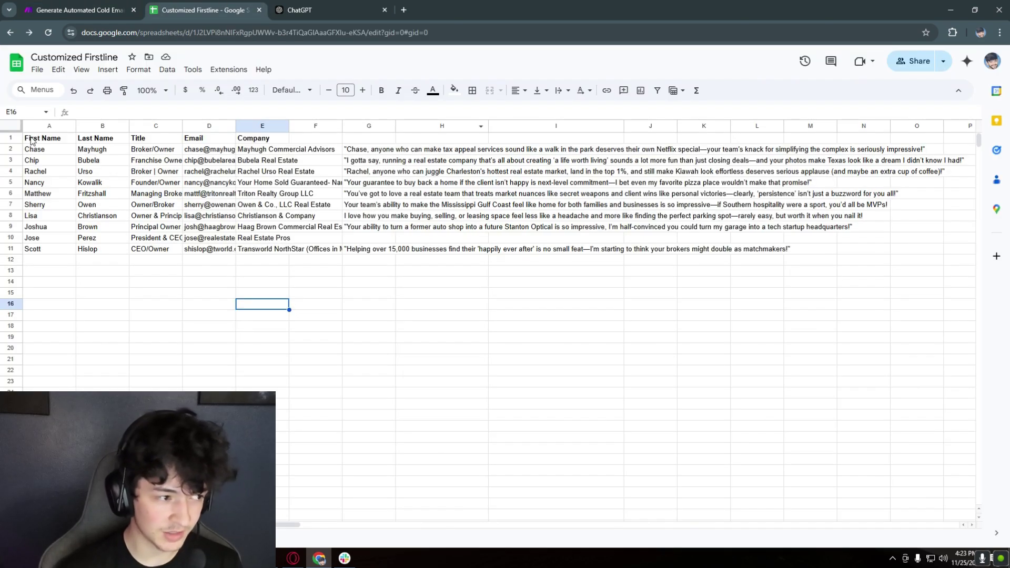
click(79, 10)
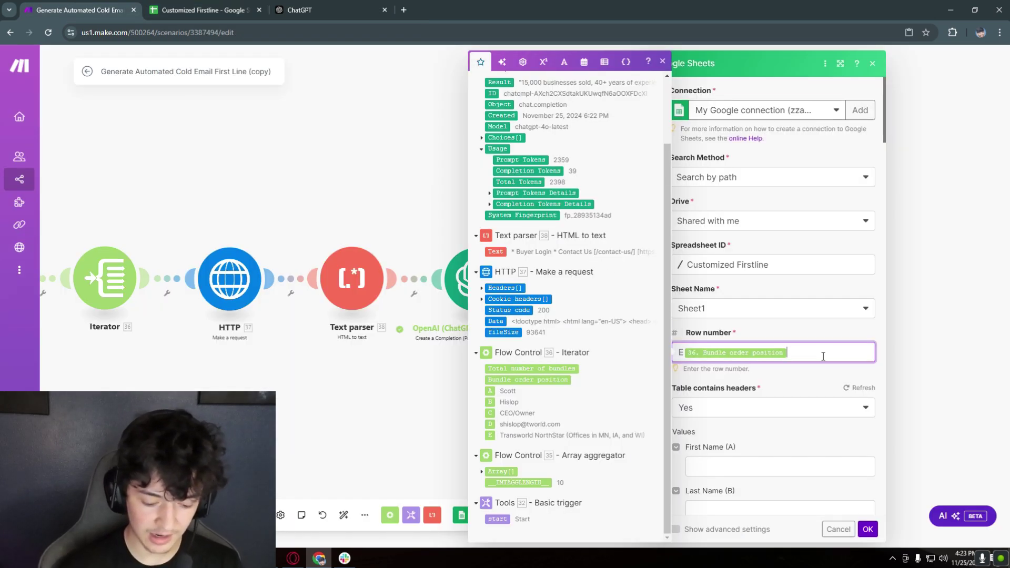
click(525, 63)
click(502, 309)
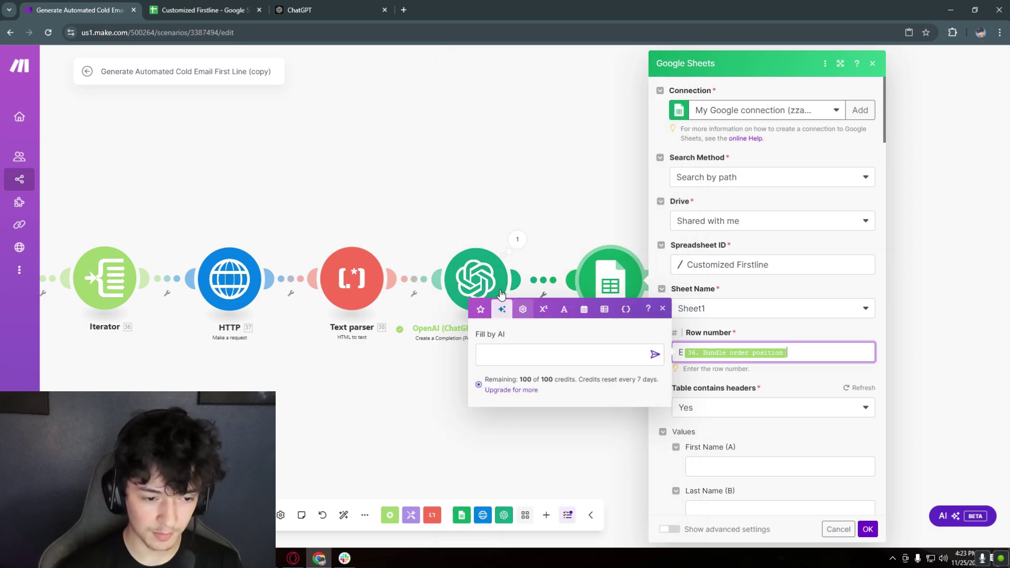
click(543, 309)
drag(523, 418, 790, 356)
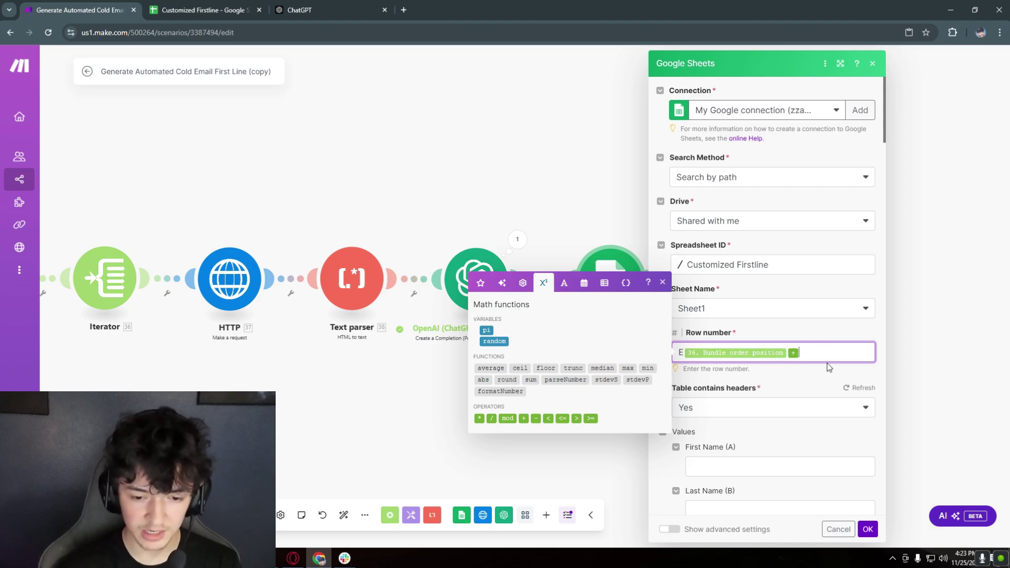
text(1)
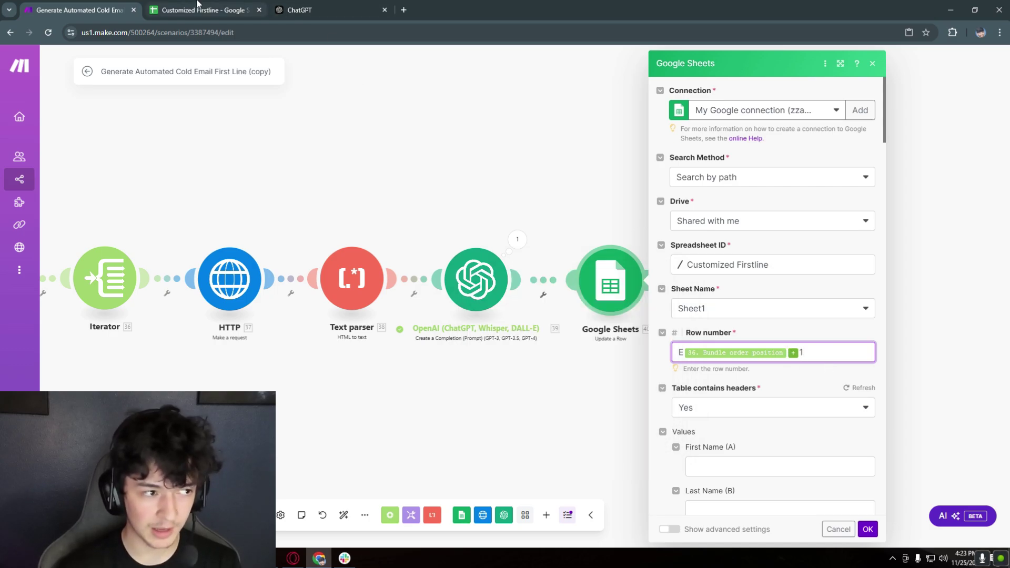
click(205, 10)
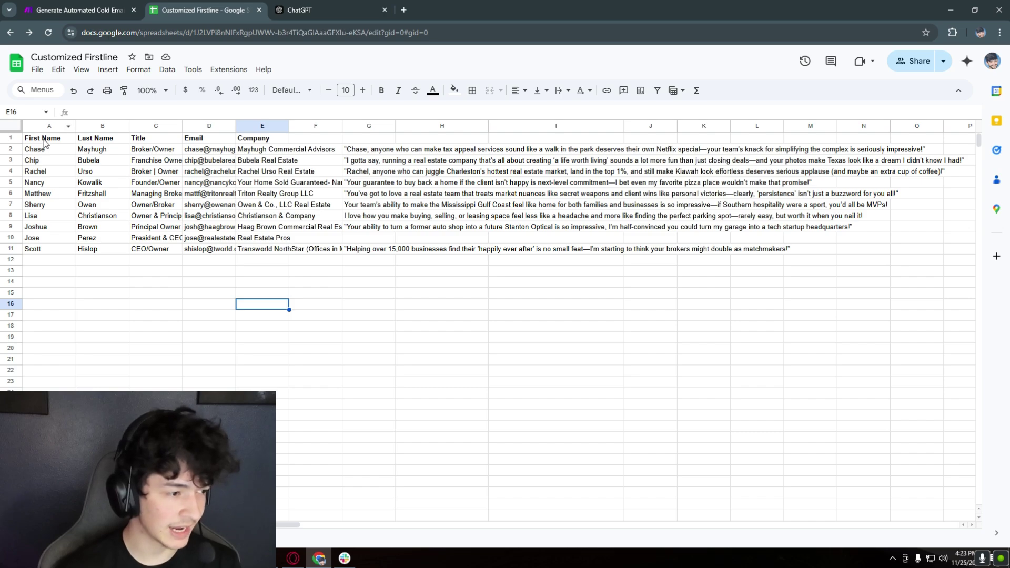
click(79, 10)
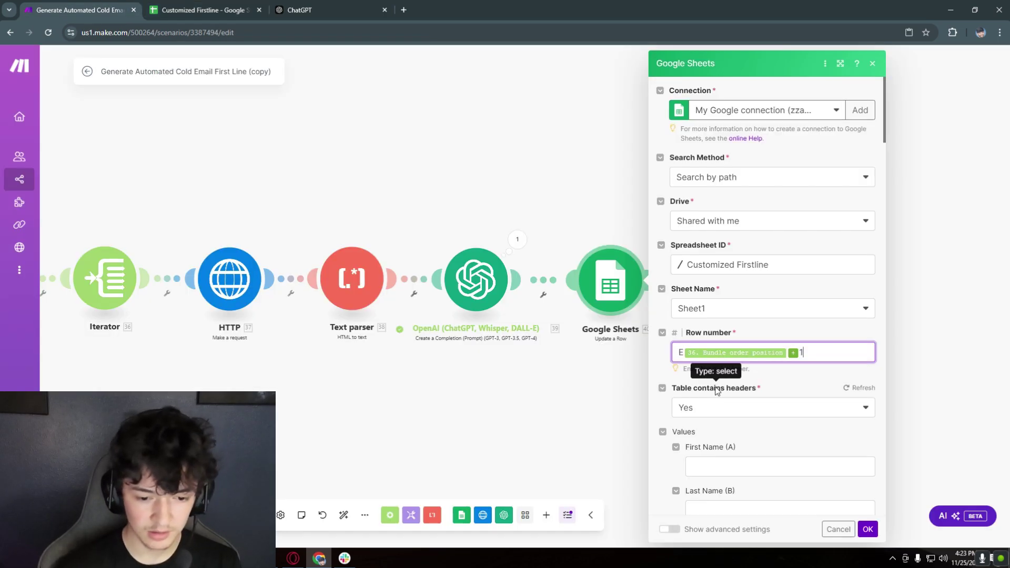
Map the OpenAI Result to column G of the Update a Row module, checking the column in the sheet, and save the module
scroll(736, 363, down, 3)
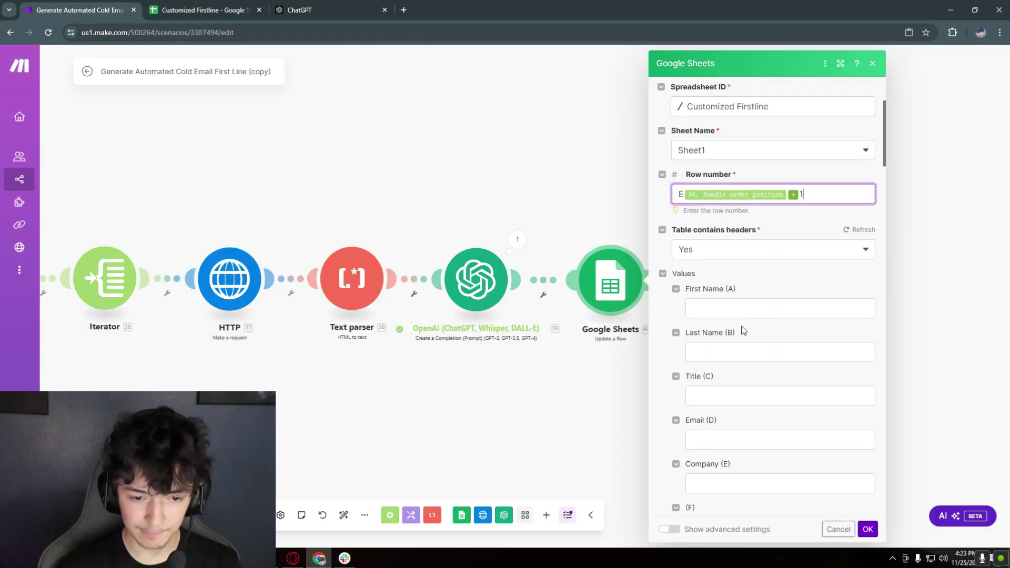
scroll(739, 357, down, 4)
click(738, 269)
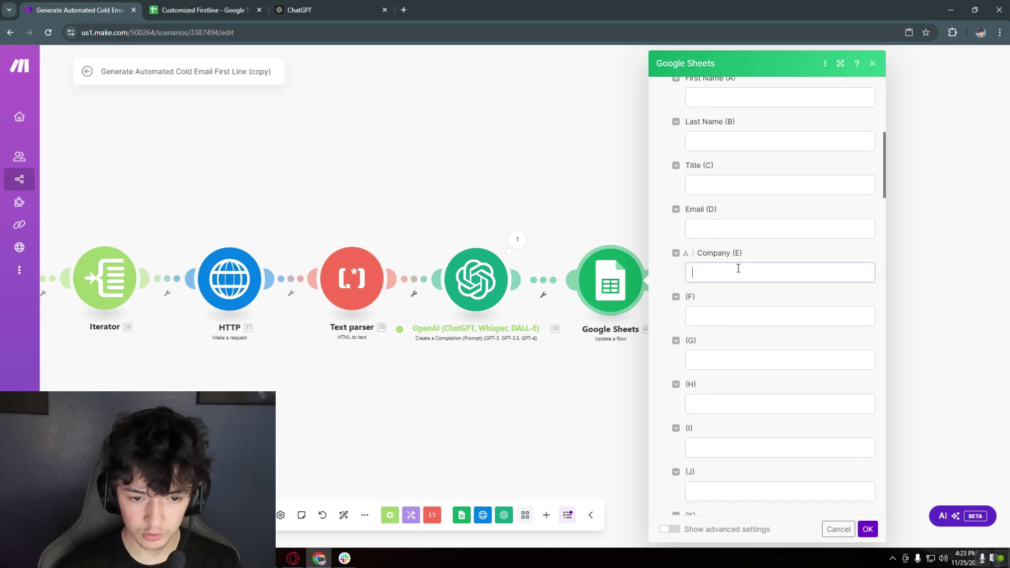
click(731, 314)
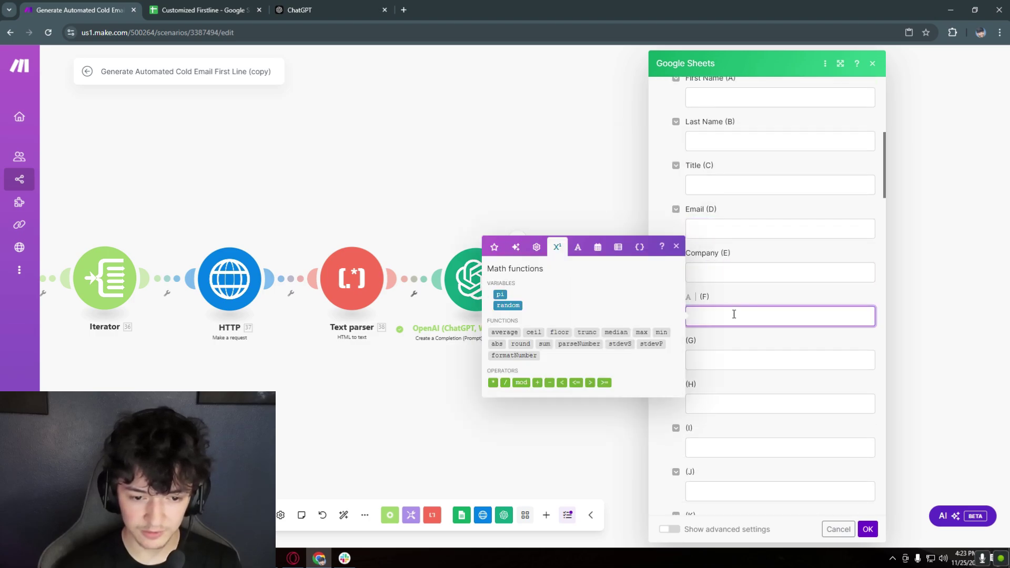
click(205, 10)
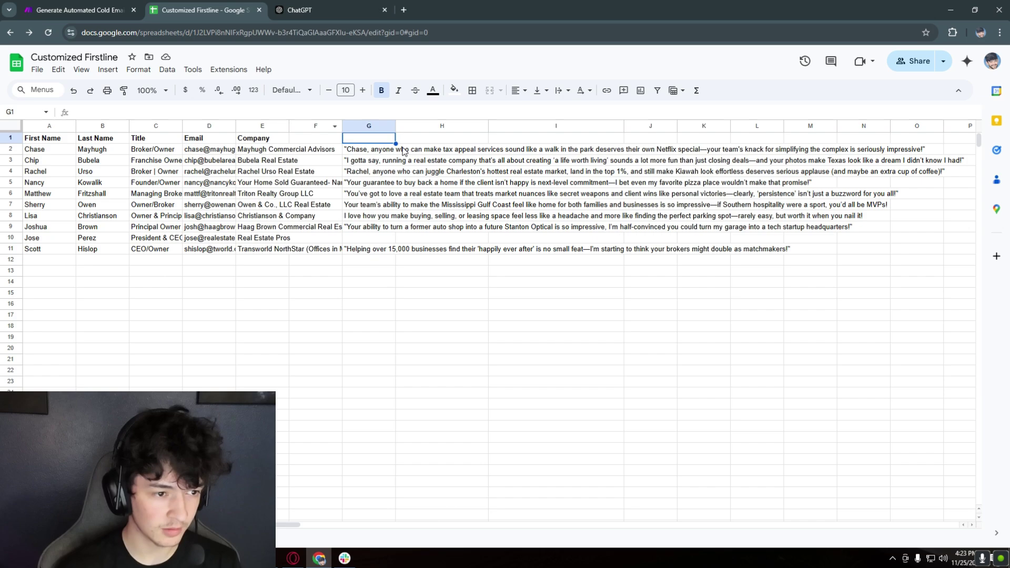
click(84, 9)
click(694, 360)
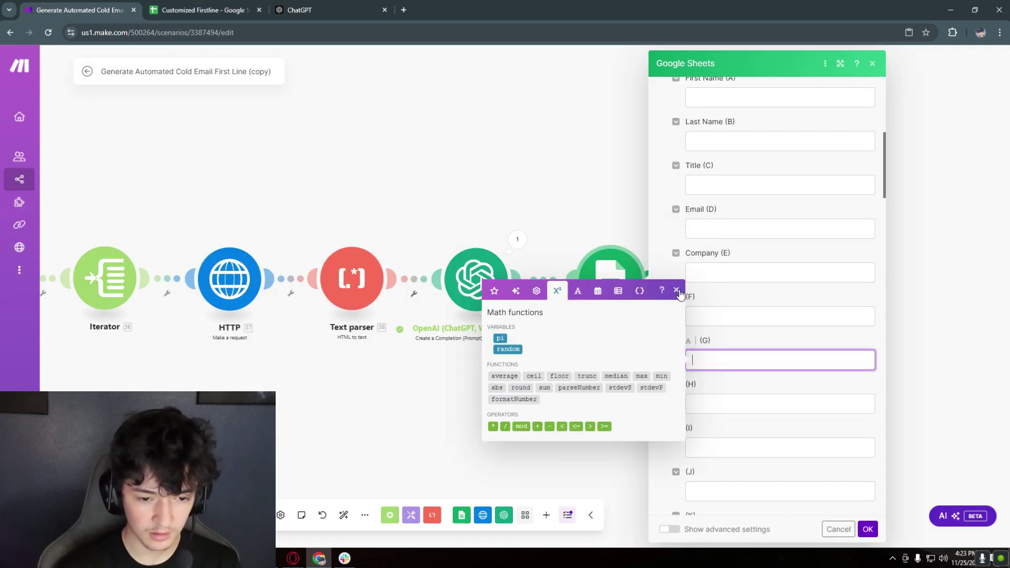
click(494, 291)
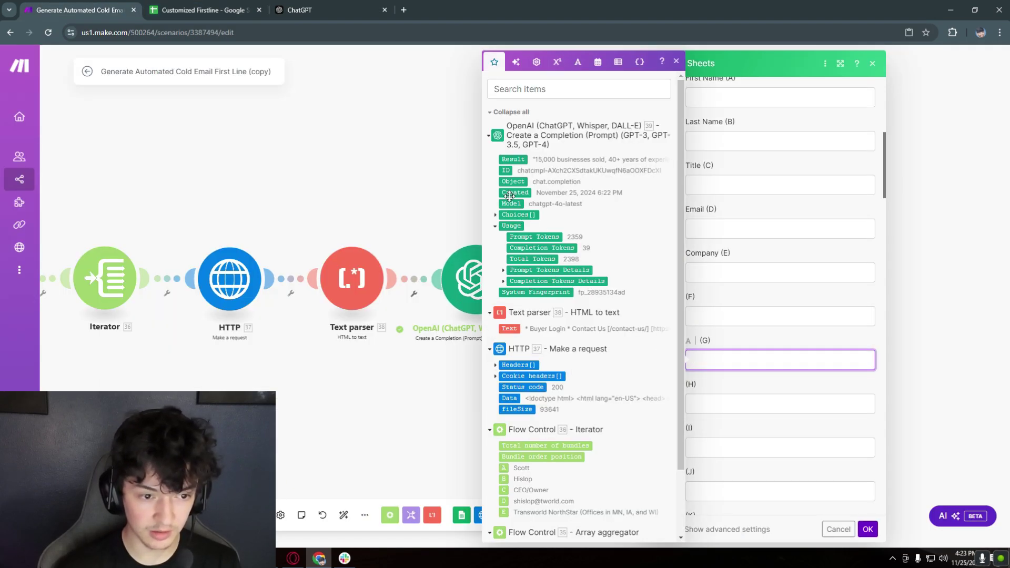
drag(511, 159, 736, 360)
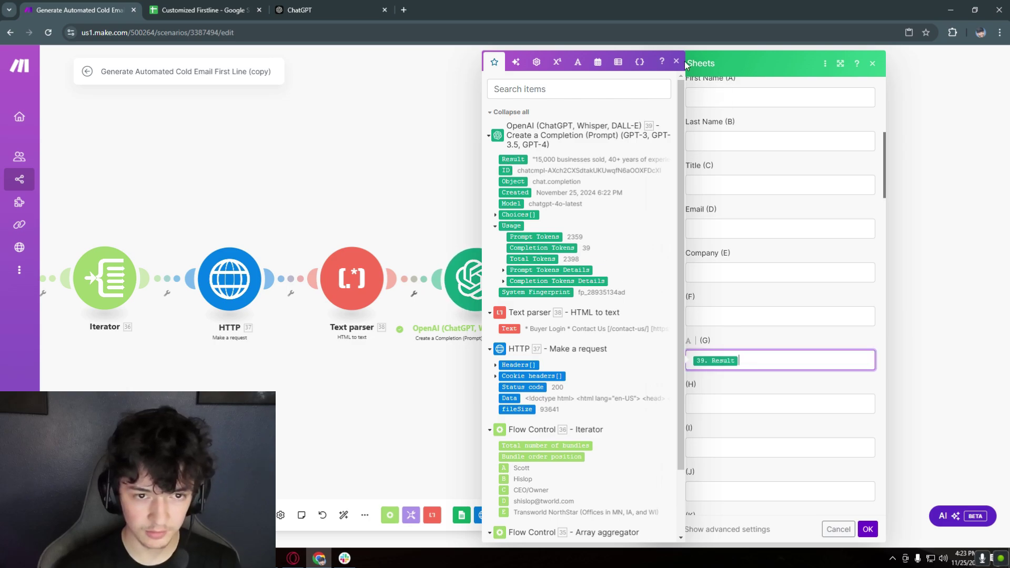
click(766, 317)
scroll(751, 368, down, 4)
scroll(751, 368, up, 5)
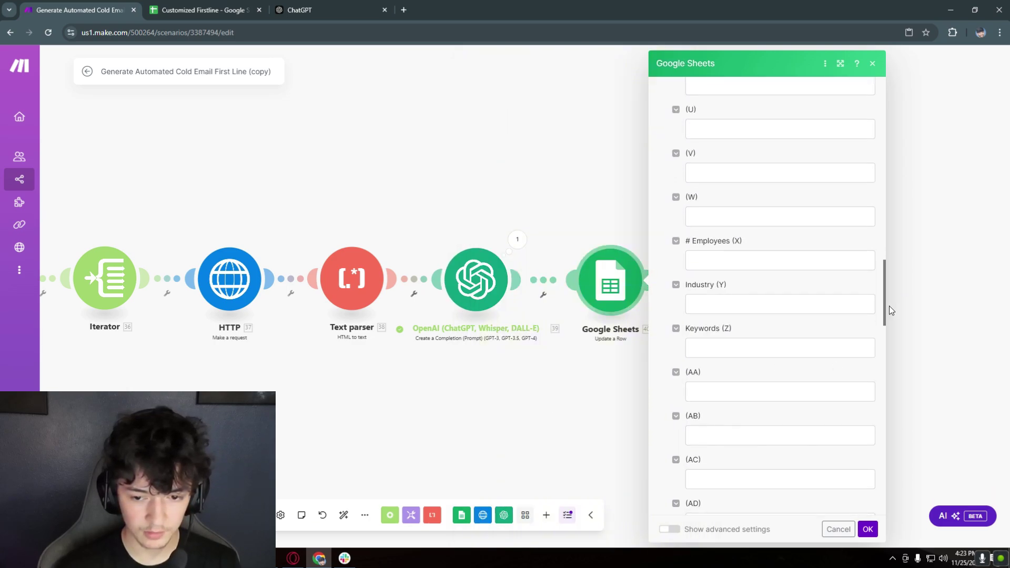
drag(888, 305, 876, 91)
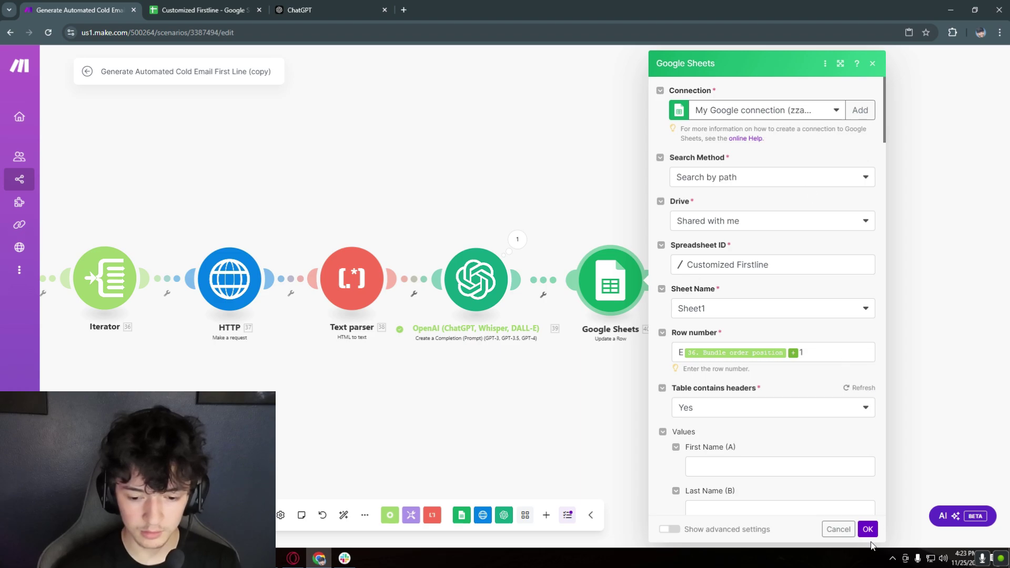
click(868, 529)
Add a Flow Control Array aggregator and connect it after the Google Sheets Update a Row module
drag(724, 365, 773, 333)
scroll(631, 320, down, 1)
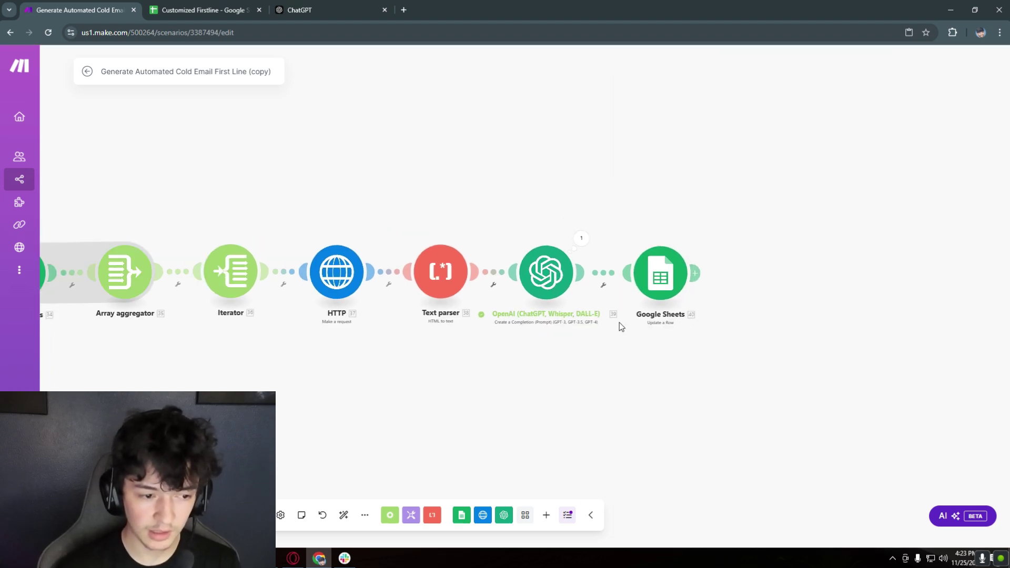
click(394, 510)
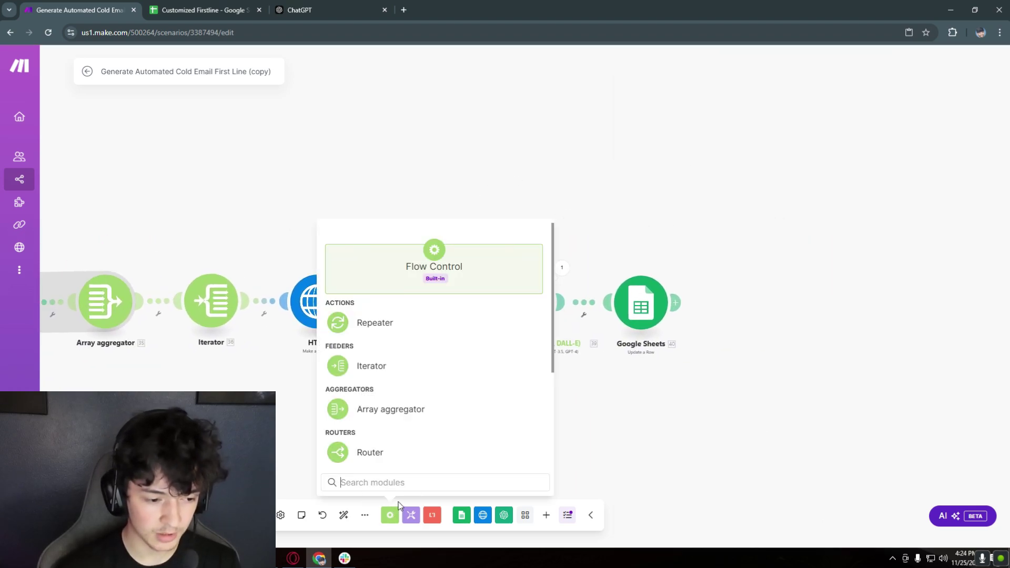
click(432, 410)
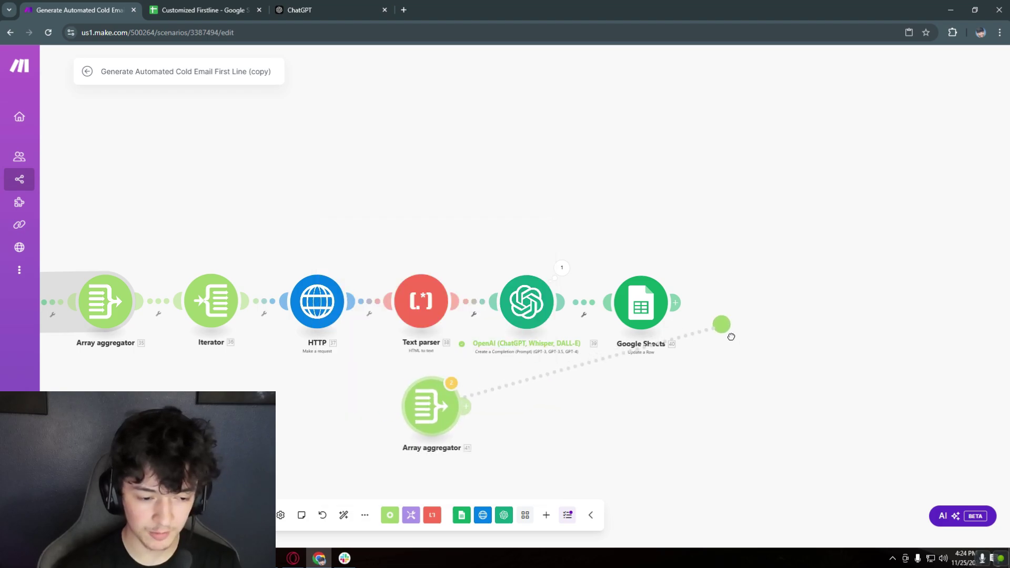
drag(429, 408, 769, 314)
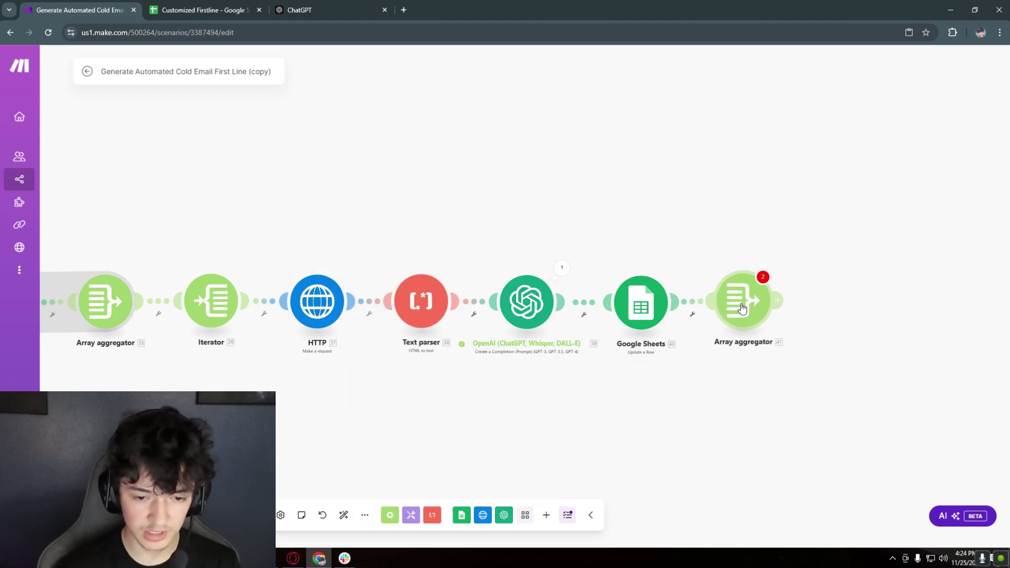
Set the new Array aggregator's source module to Iterator [36] and aggregate the OpenAI Result field
click(770, 310)
click(763, 194)
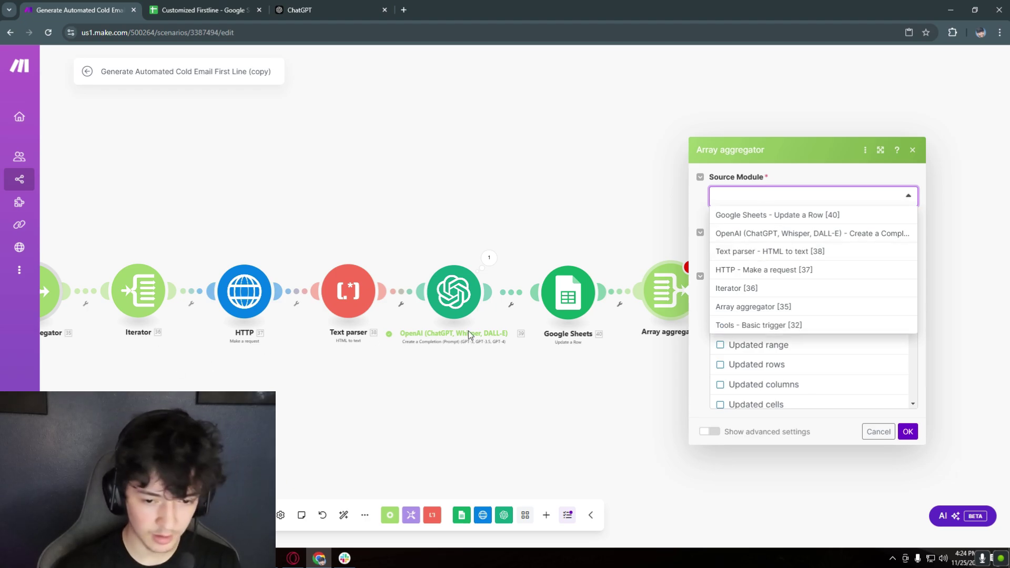
click(749, 289)
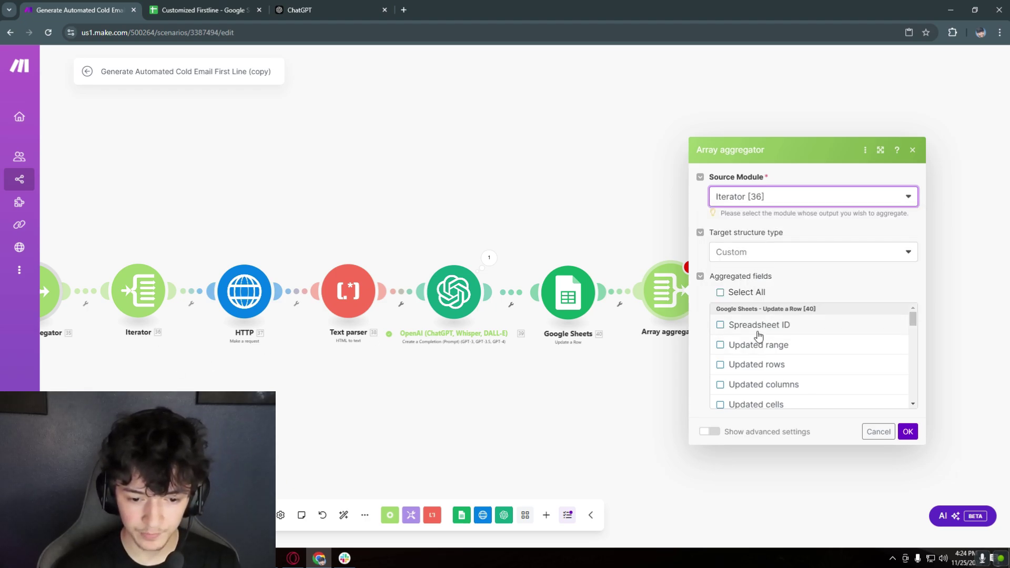
scroll(763, 345, down, 3)
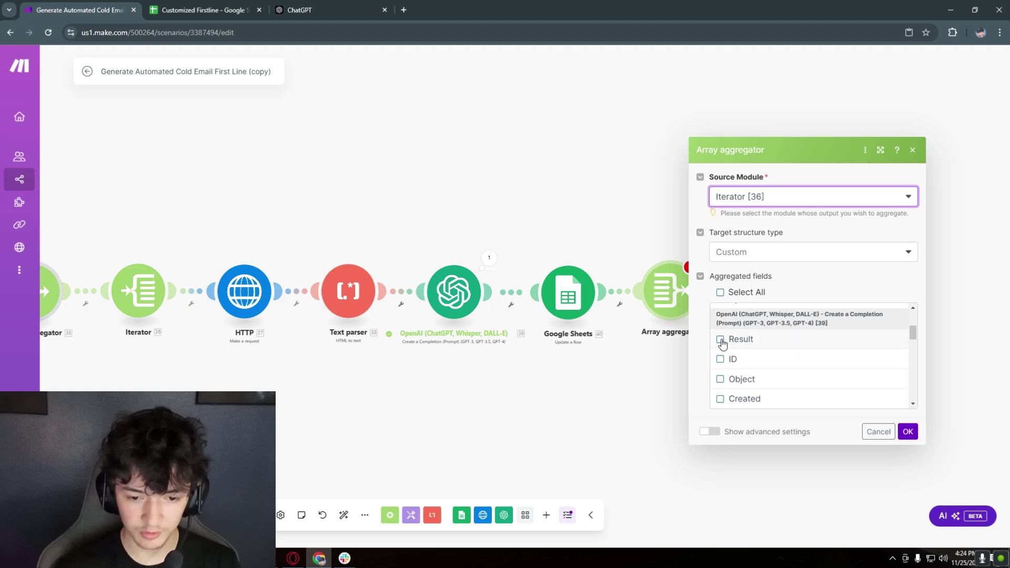
click(720, 340)
click(907, 432)
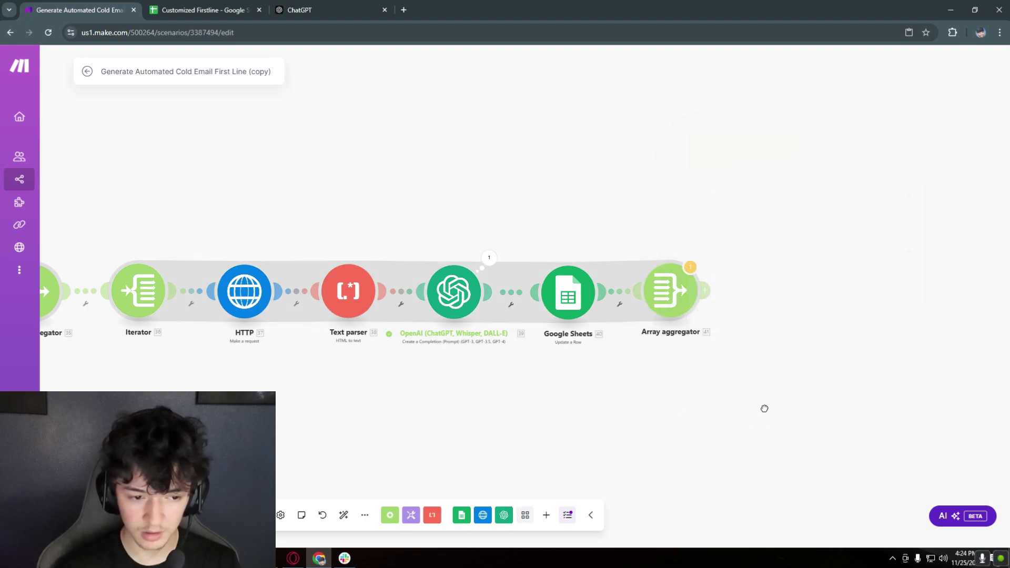
Clear the existing first lines from column G of the Customized Firstline sheet
scroll(764, 408, down, 5)
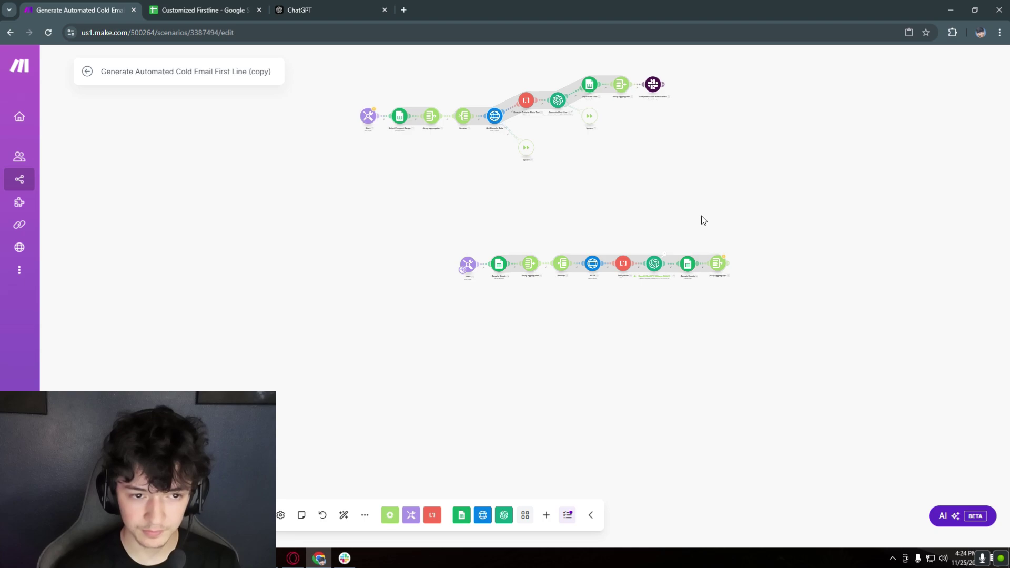
scroll(703, 220, up, 5)
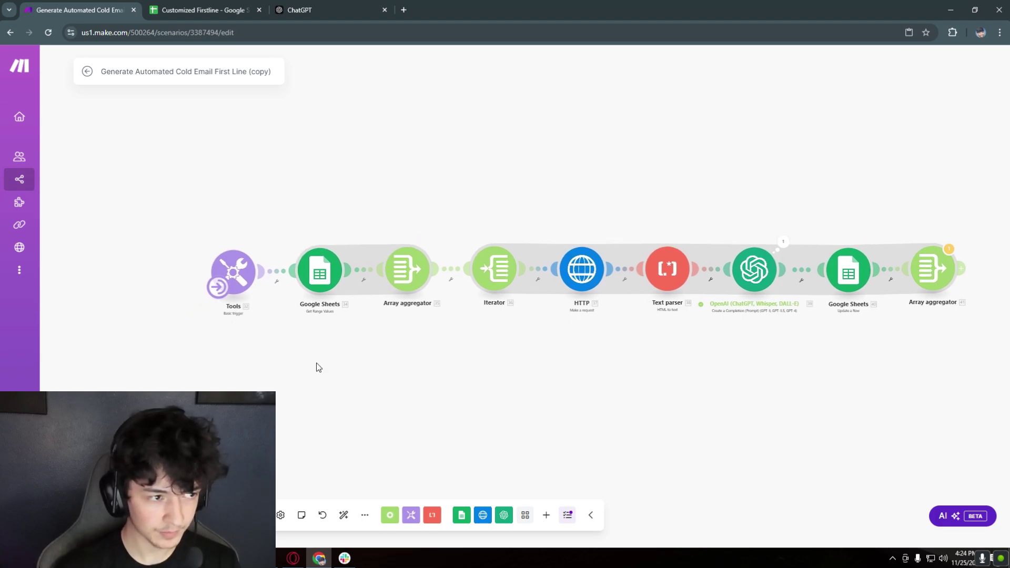
click(210, 6)
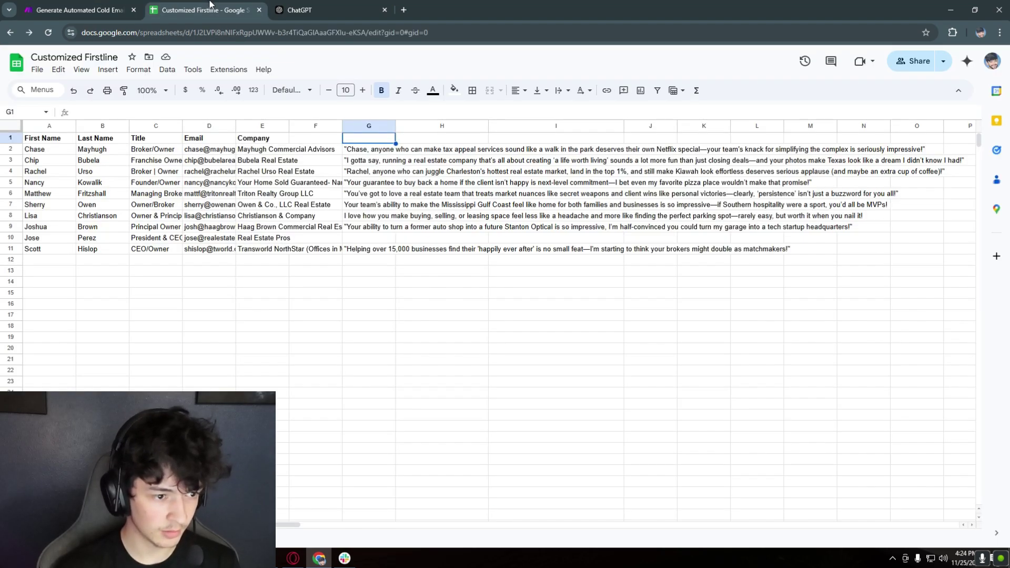
click(368, 126)
key(Delete)
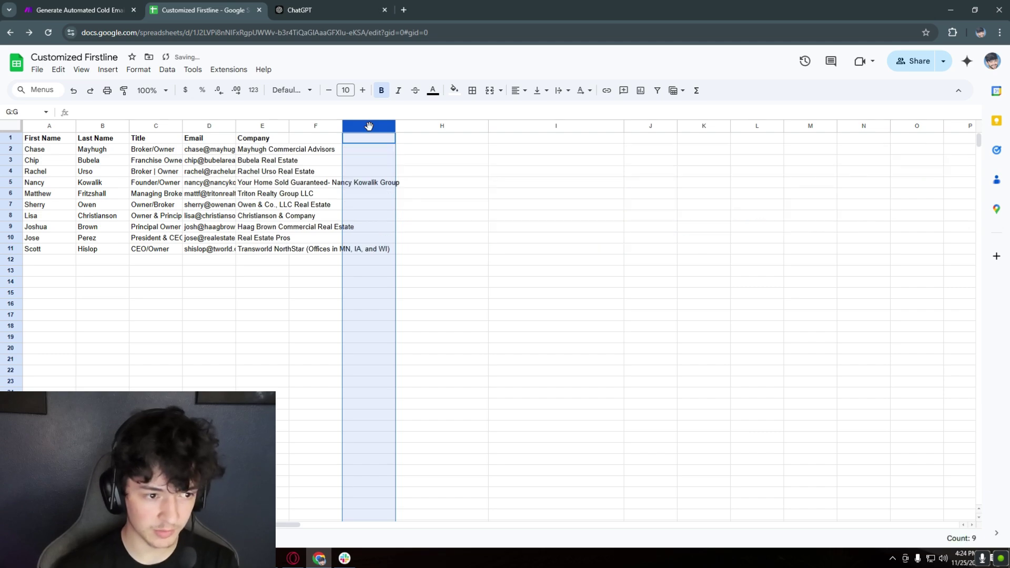
Try to run the Make scenario and inspect the warning on the final Array aggregator
key(ctrl+shift+Tab)
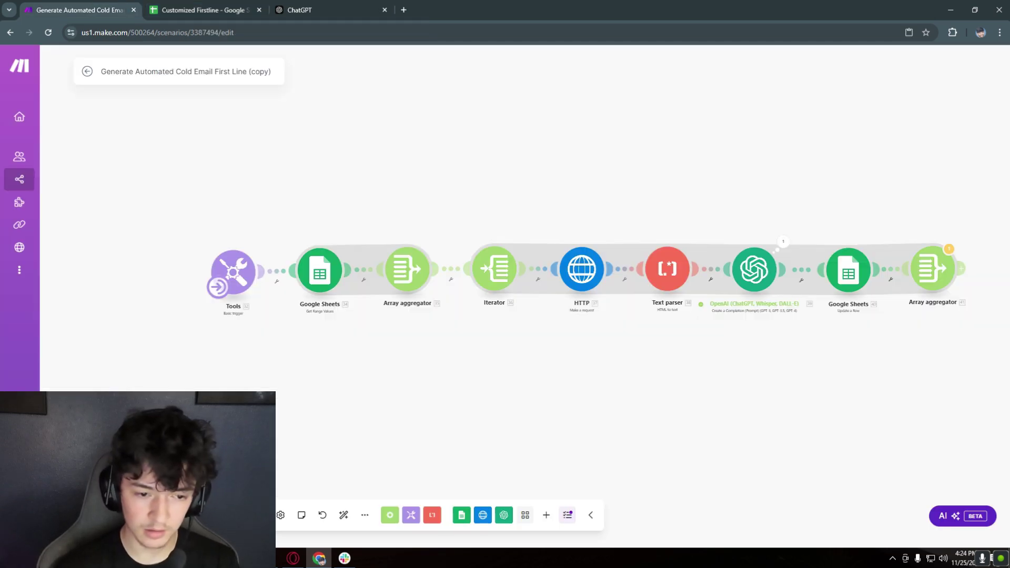
click(247, 515)
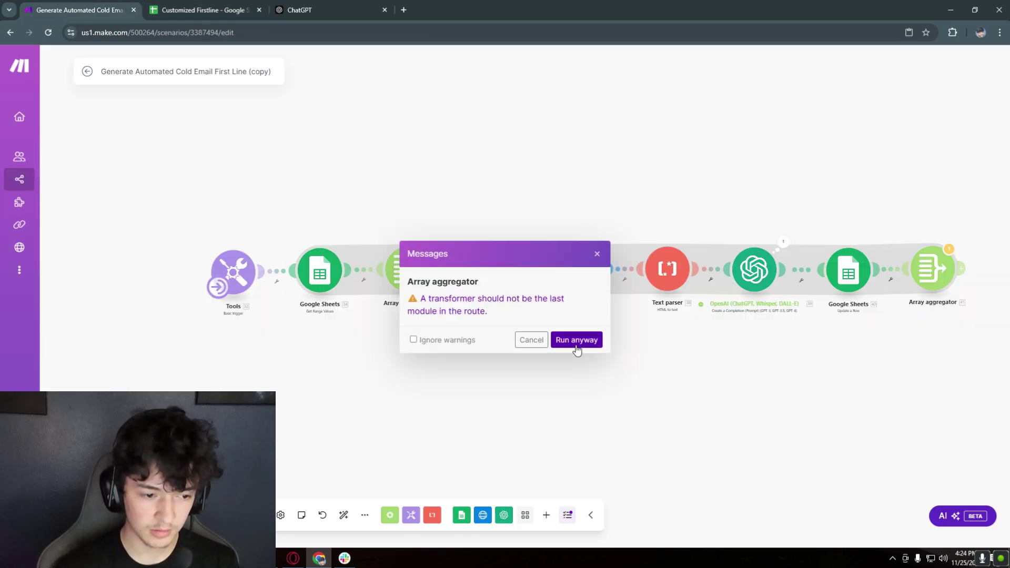
click(597, 274)
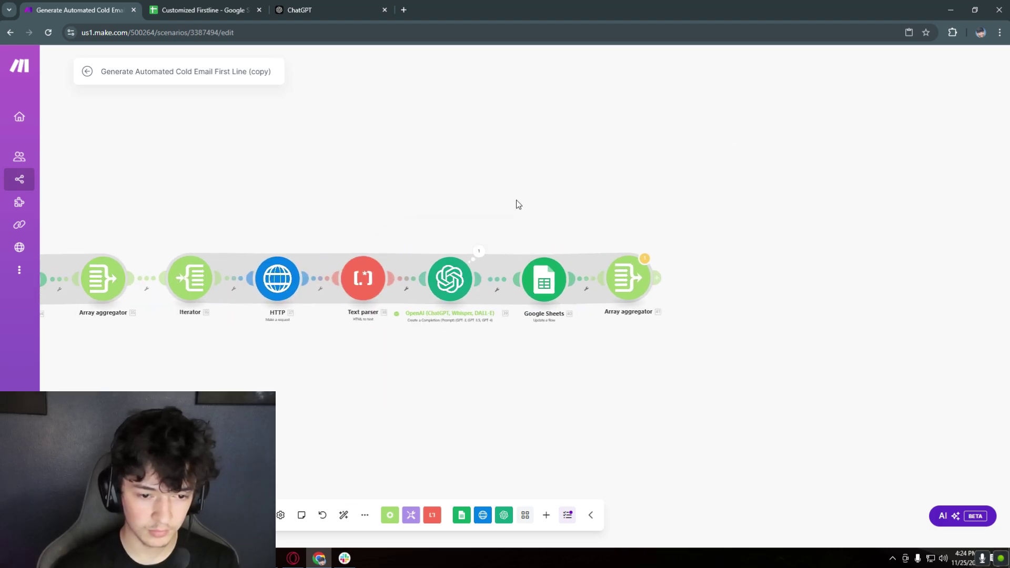
click(588, 231)
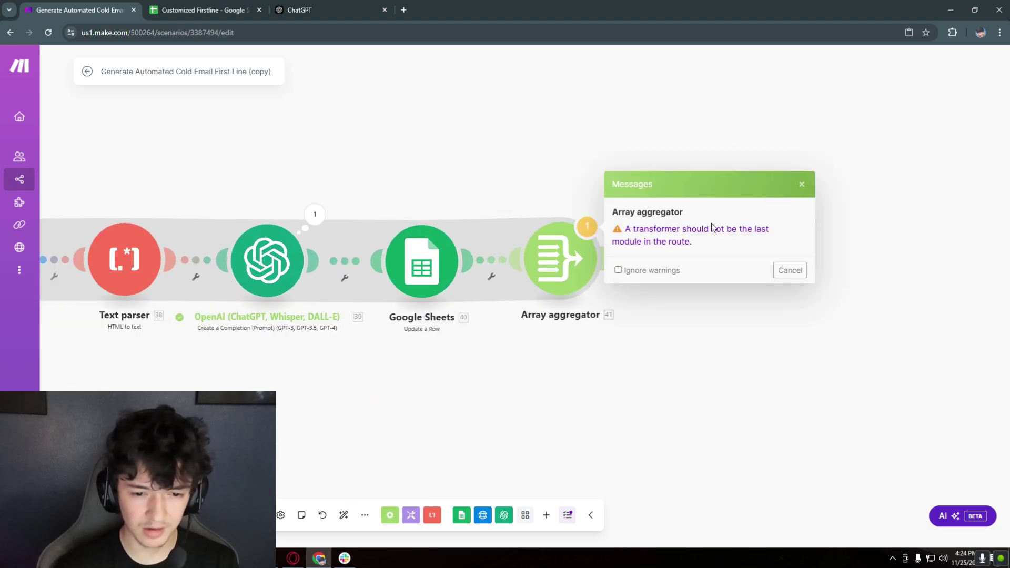
click(803, 184)
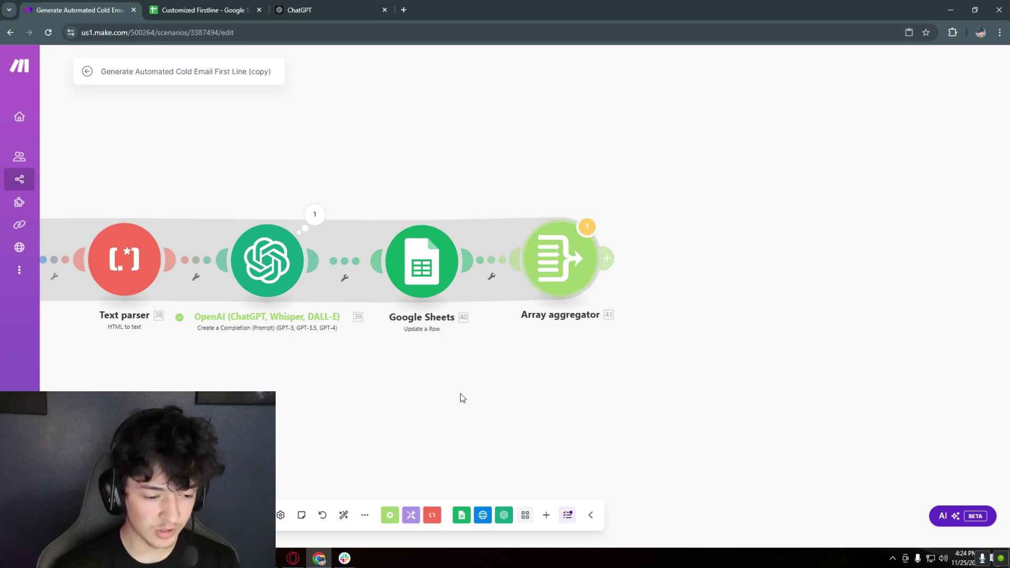
Add a Slack Create a Message module after the final Array aggregator
click(524, 515)
click(492, 497)
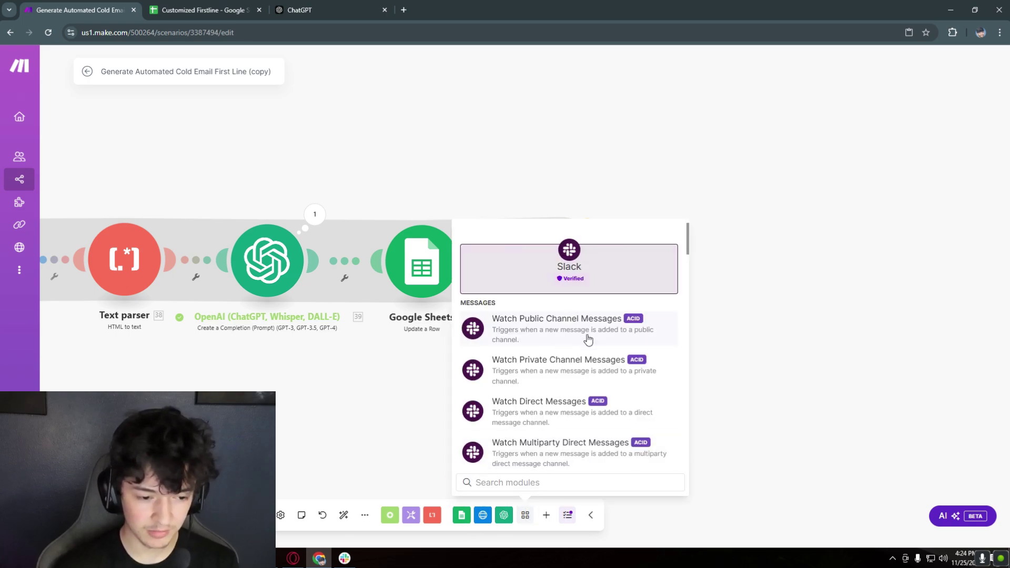
text(cr)
key(BackSpace)
key(BackSpace)
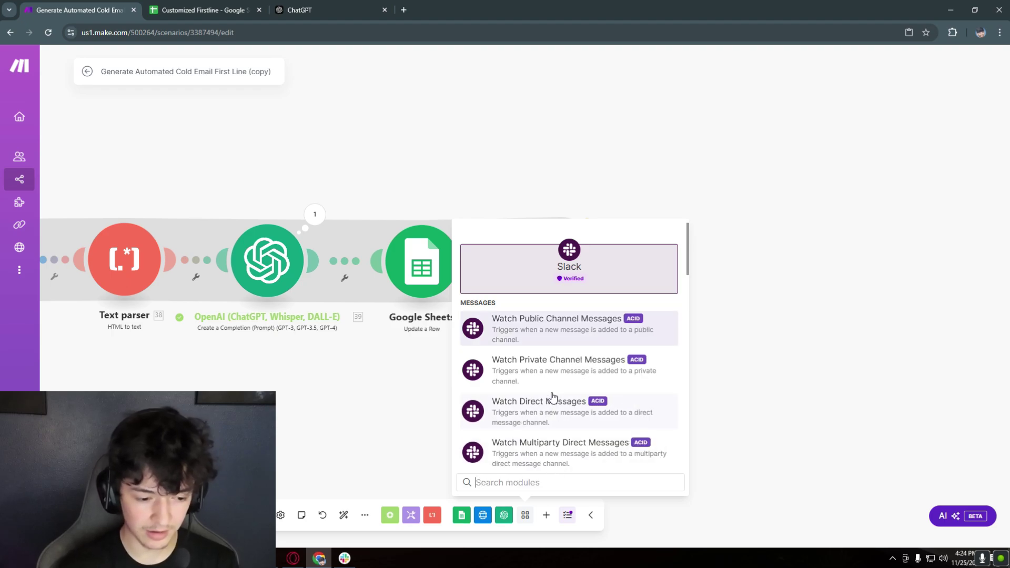
text(creat)
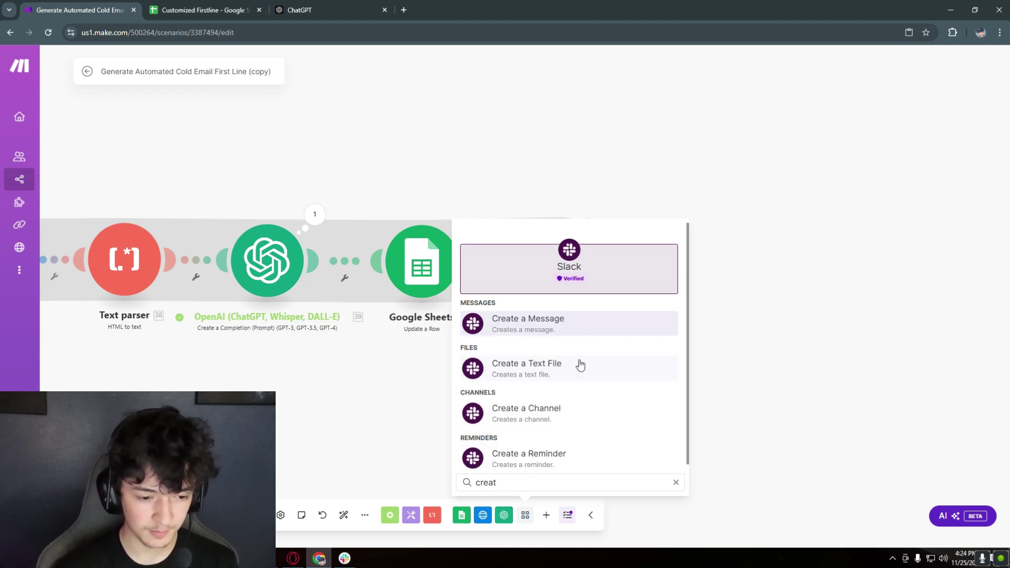
click(572, 333)
click(681, 277)
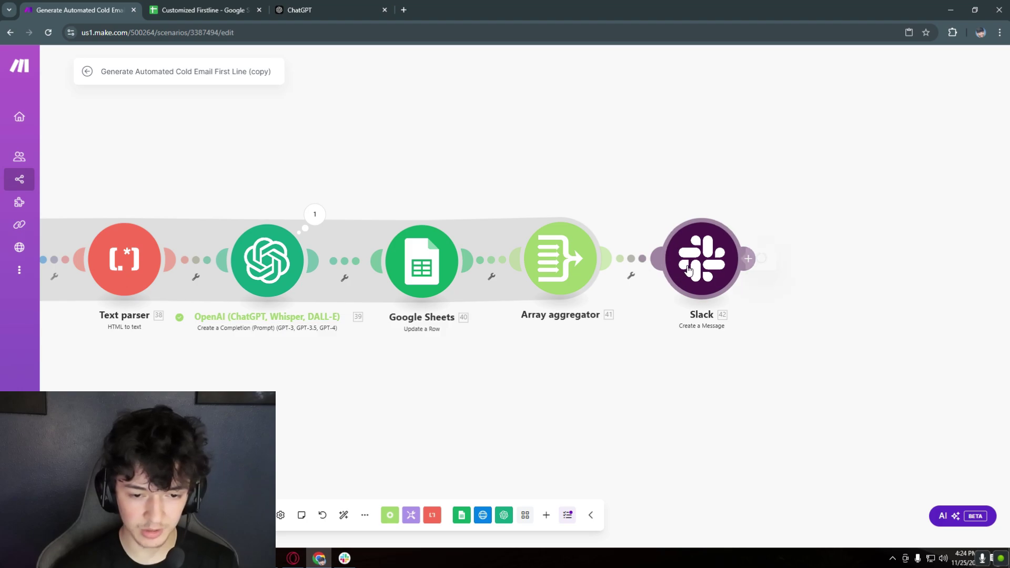
Configure the Slack message with channel name notifications and the text Done, and save the module
click(840, 228)
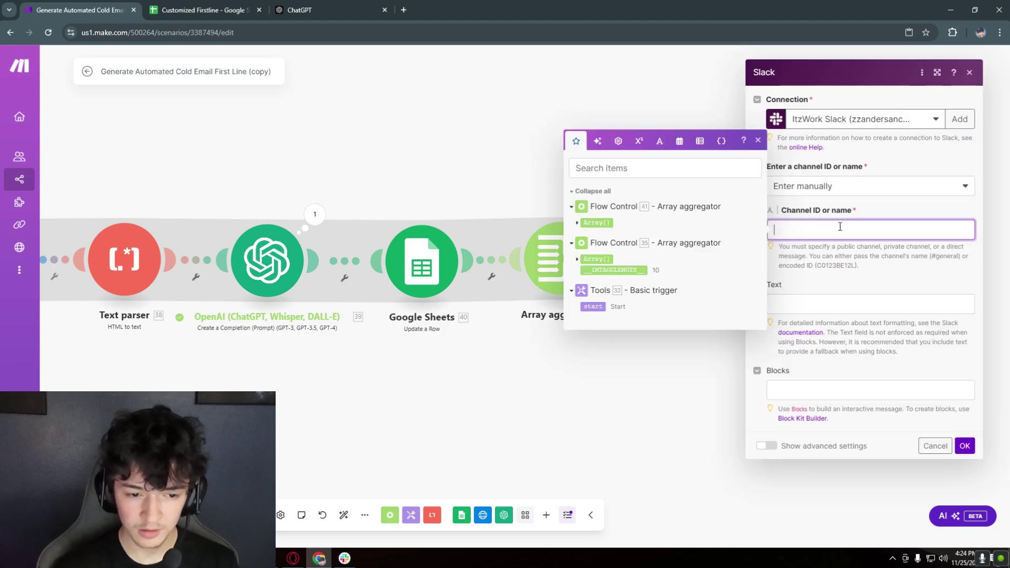
click(811, 303)
click(825, 229)
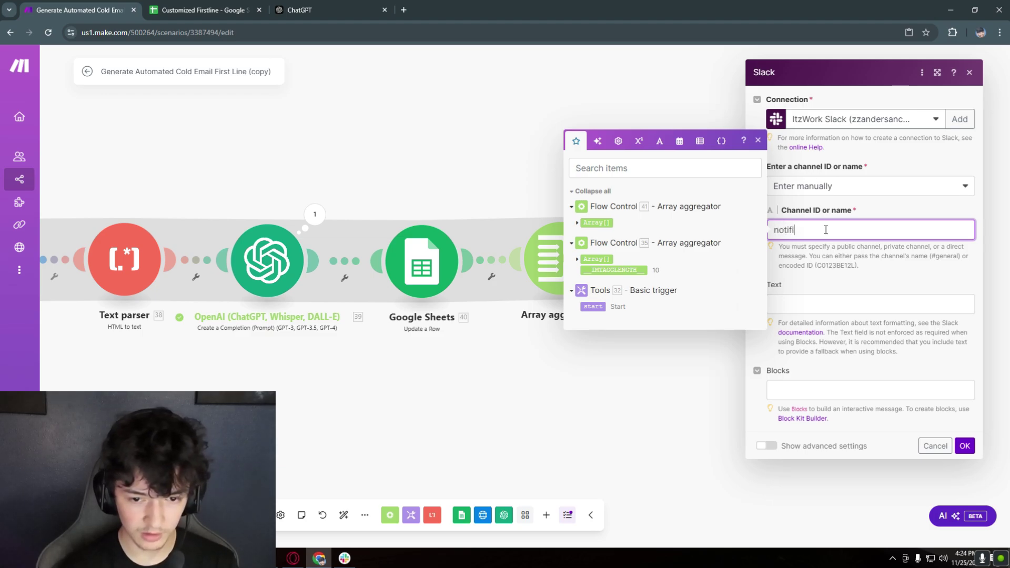
text(s)
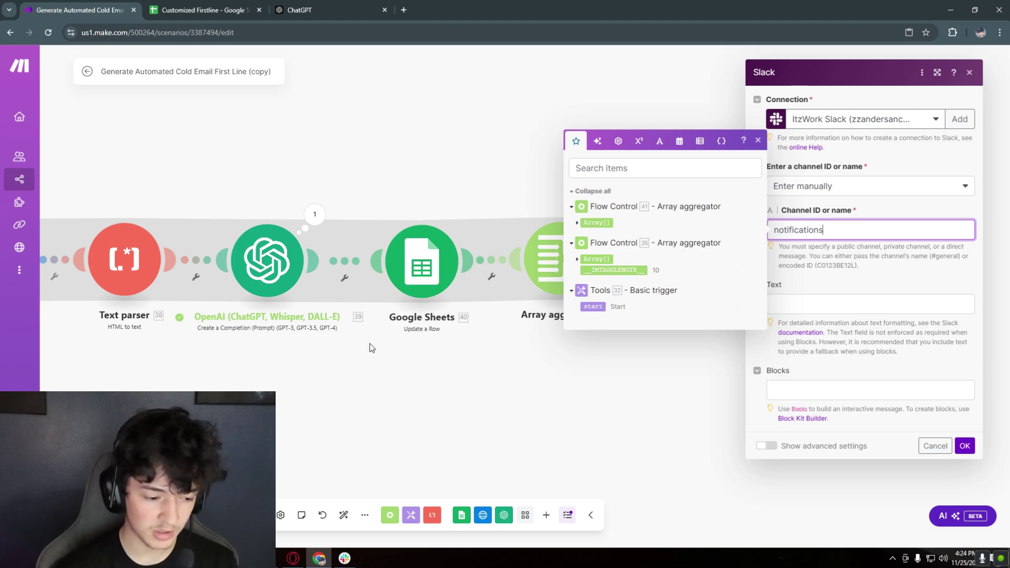
click(345, 558)
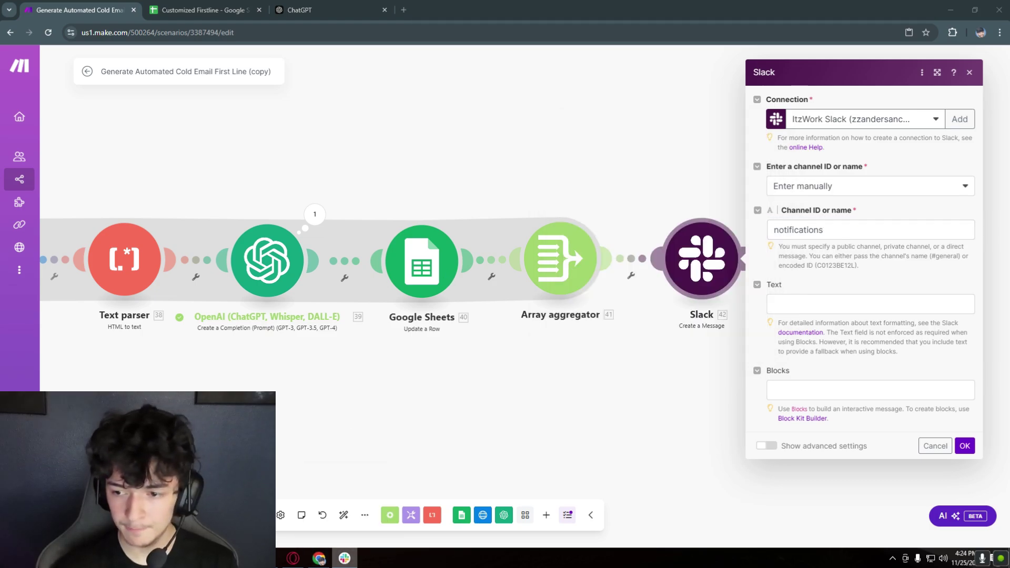
click(826, 302)
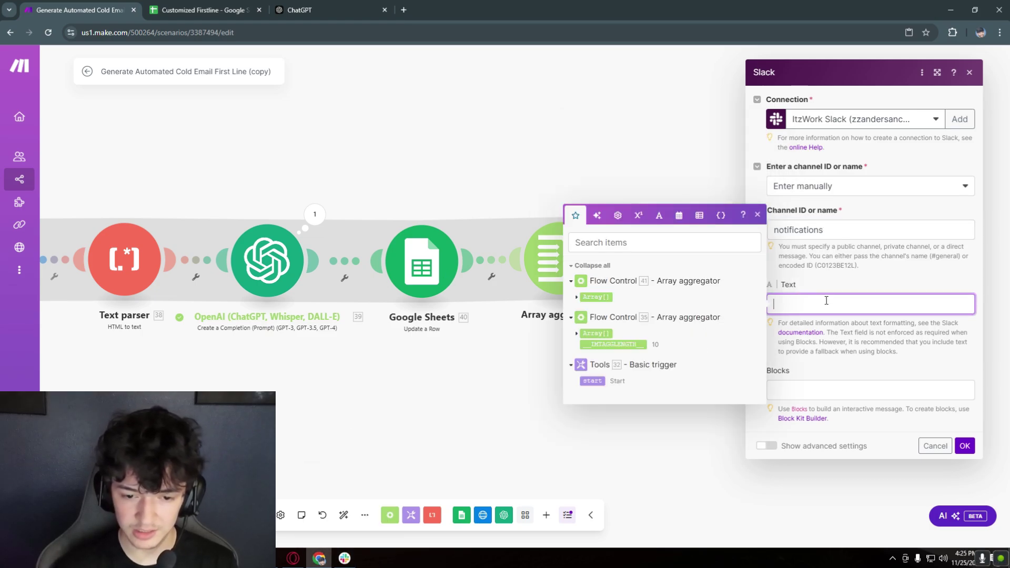
text(Done)
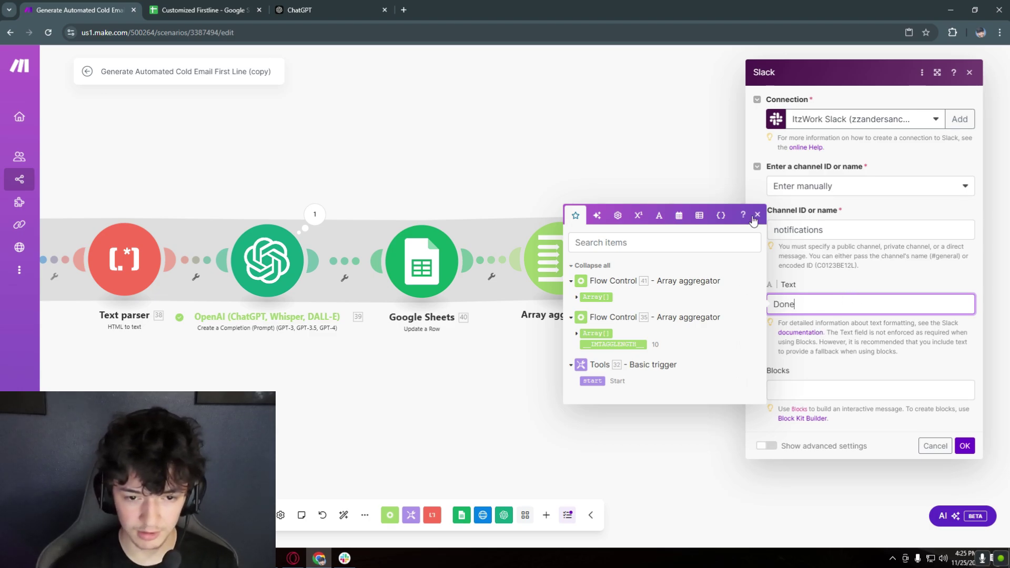
click(964, 446)
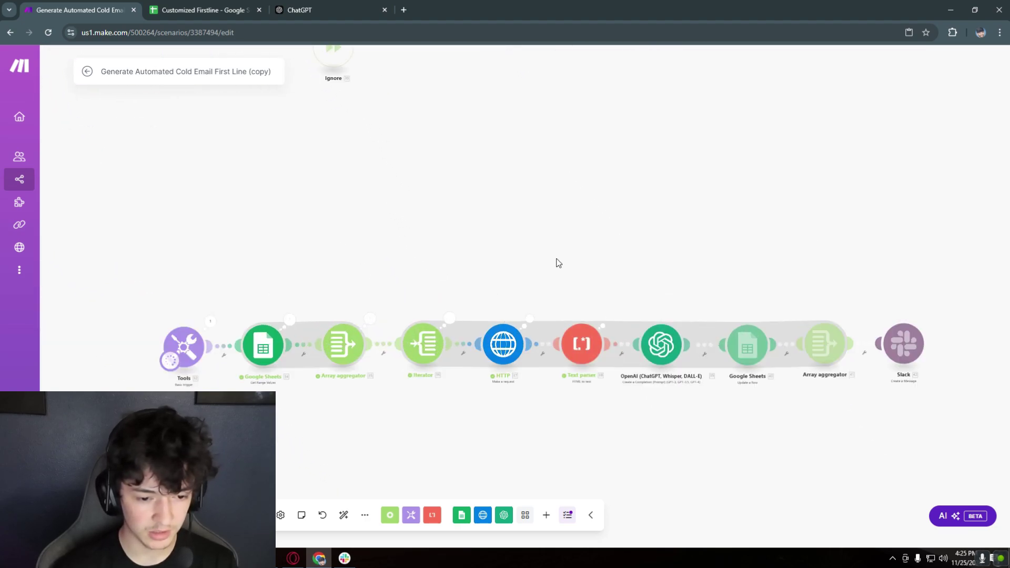
Run the scenario and inspect the warning details on the Google Sheets Update a Row module
scroll(577, 200, up, 3)
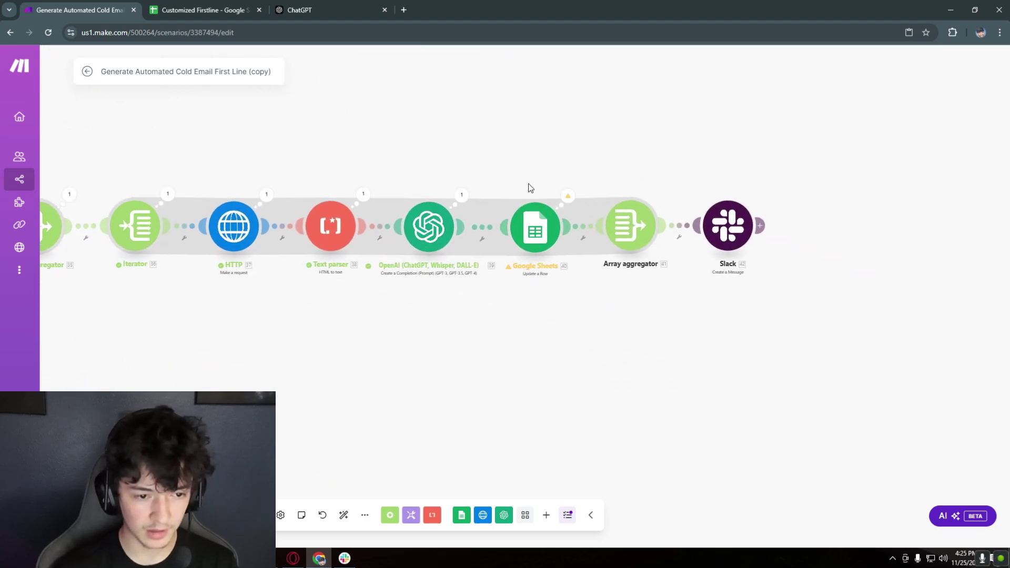
click(558, 231)
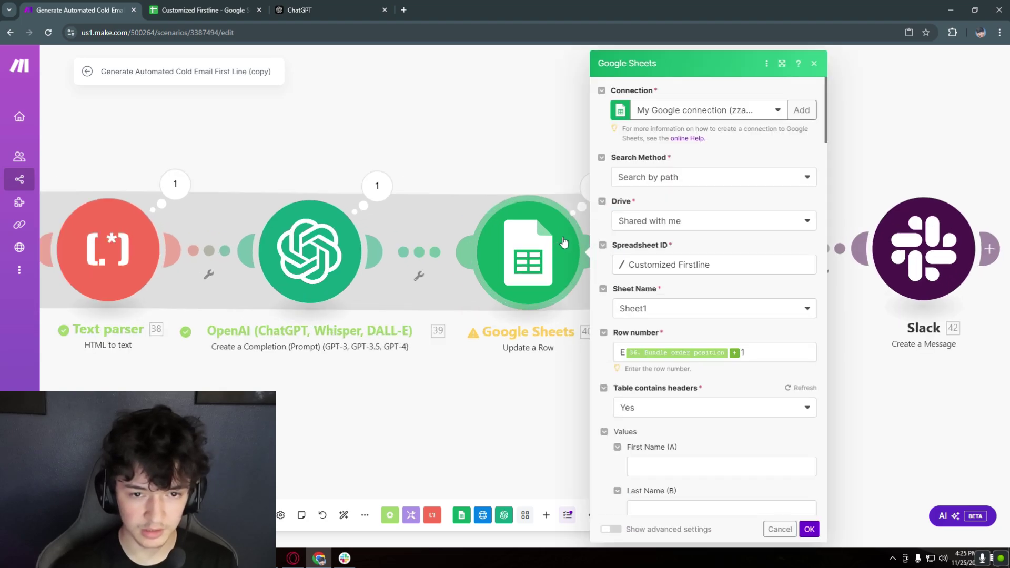
click(583, 189)
click(600, 189)
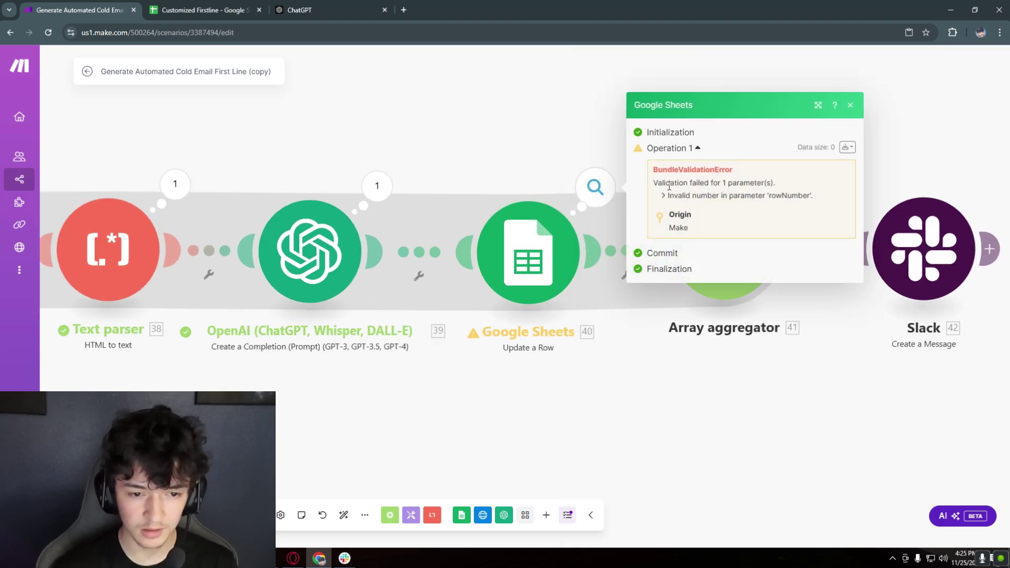
Try to correct the Update a Row module's row number by changing its prefix letter to G
click(526, 237)
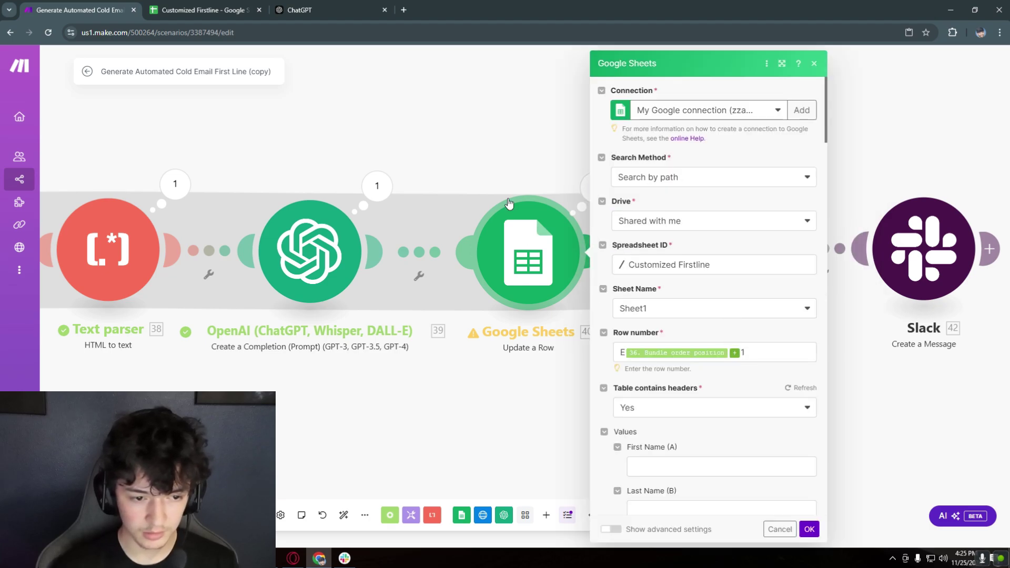
click(715, 352)
scroll(740, 238, up, 1)
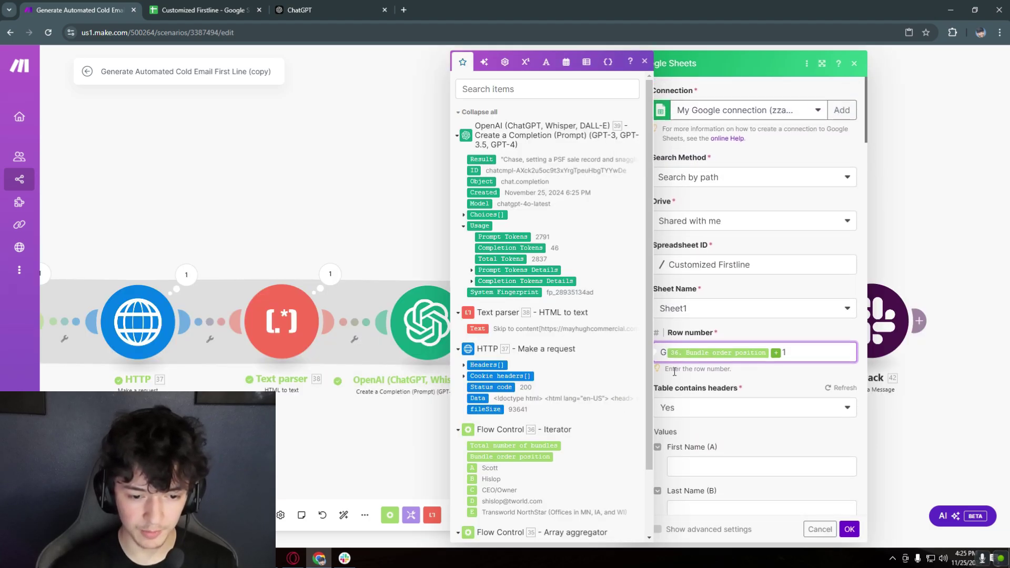
scroll(699, 368, down, 5)
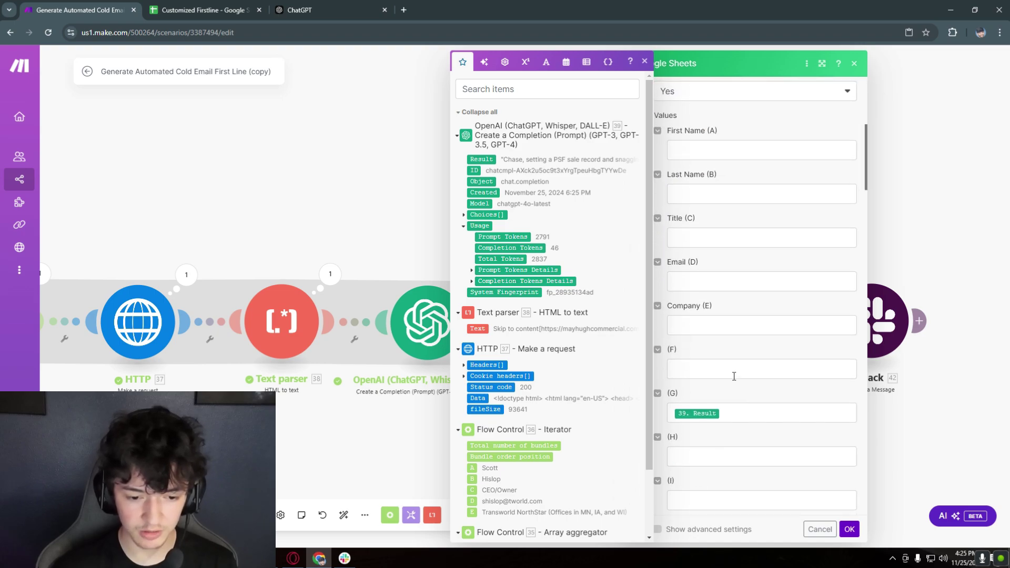
click(848, 529)
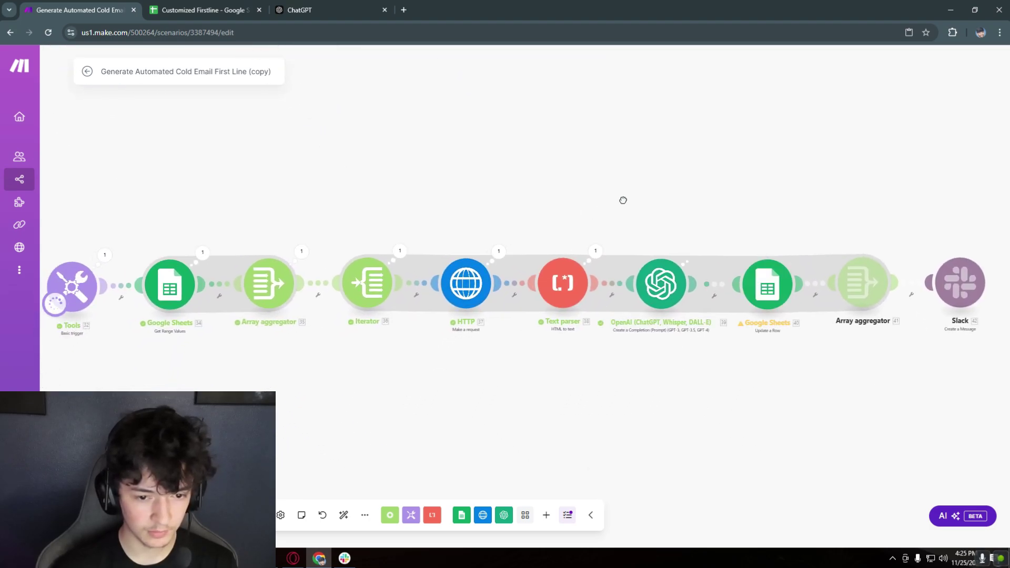
Run the scenario again and review the Update a Row module's warning and settings
click(631, 236)
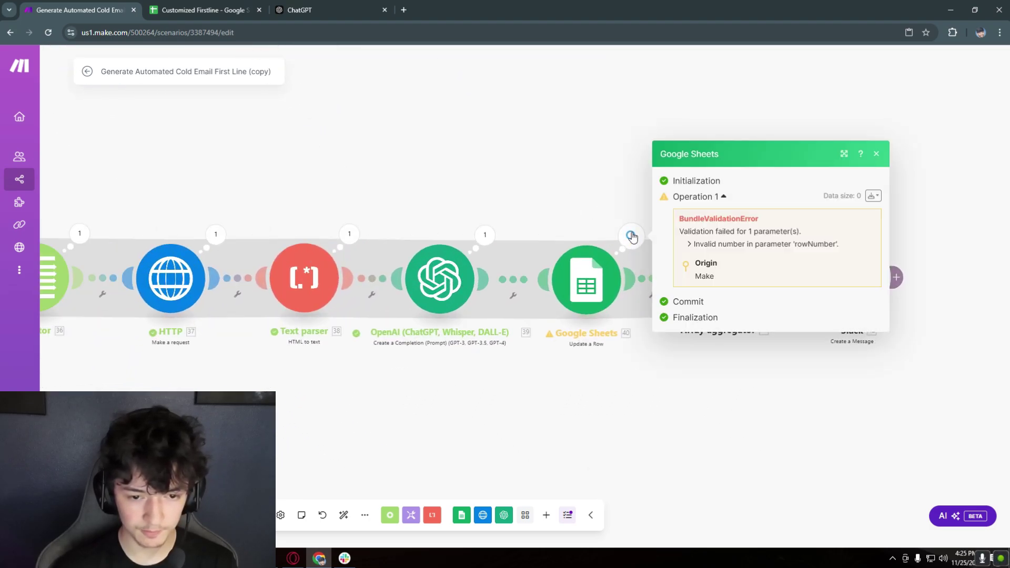
click(875, 156)
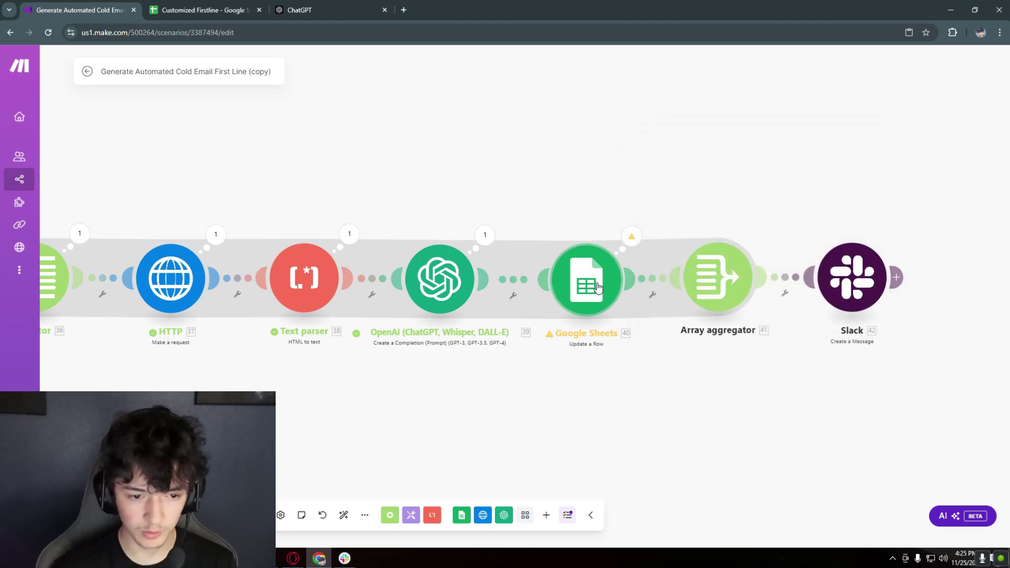
click(586, 279)
click(613, 194)
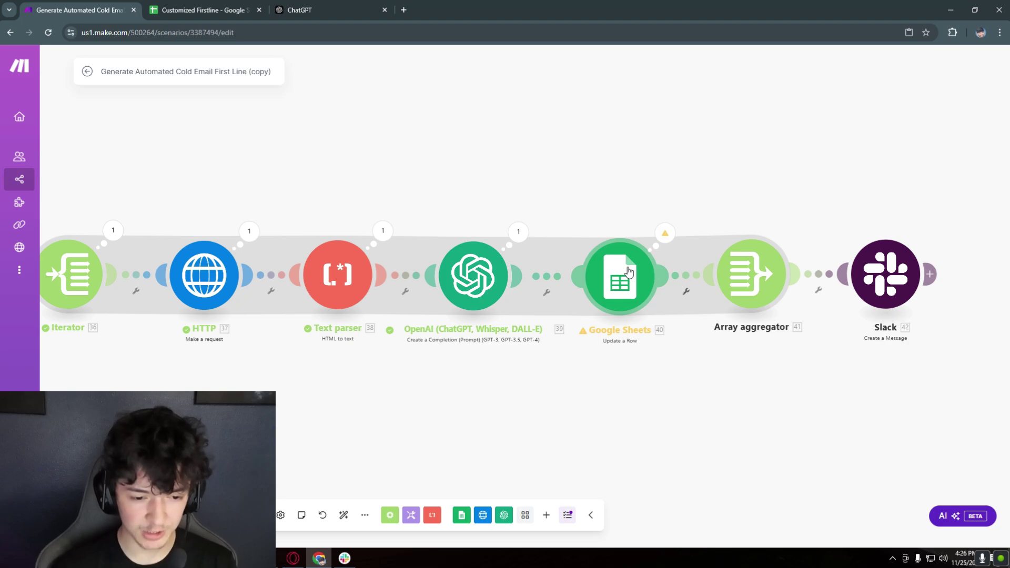
Replace the Update a Row module with a Google Sheets Update a Cell module between OpenAI and the final Array aggregator
right_click(628, 271)
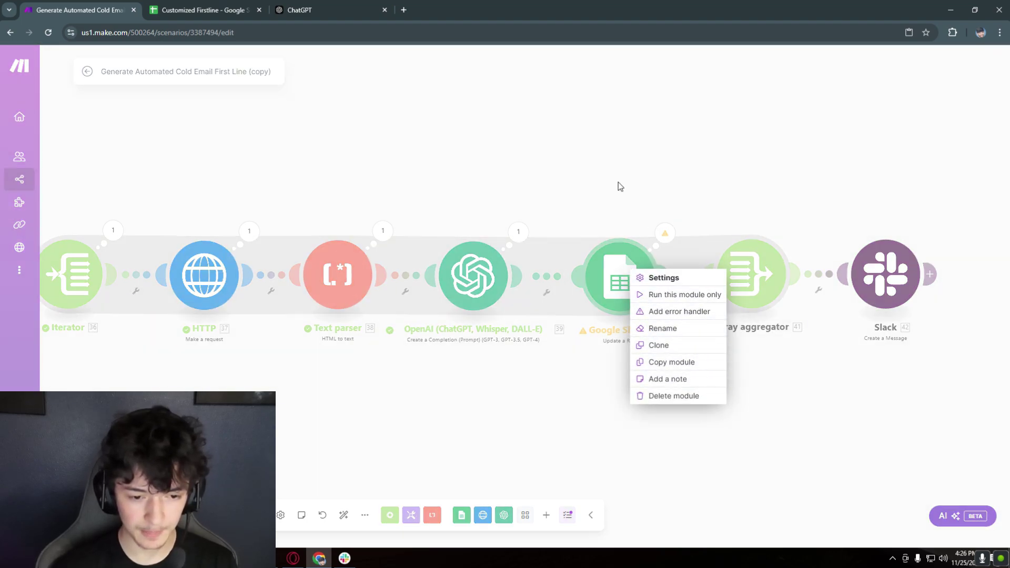
click(624, 284)
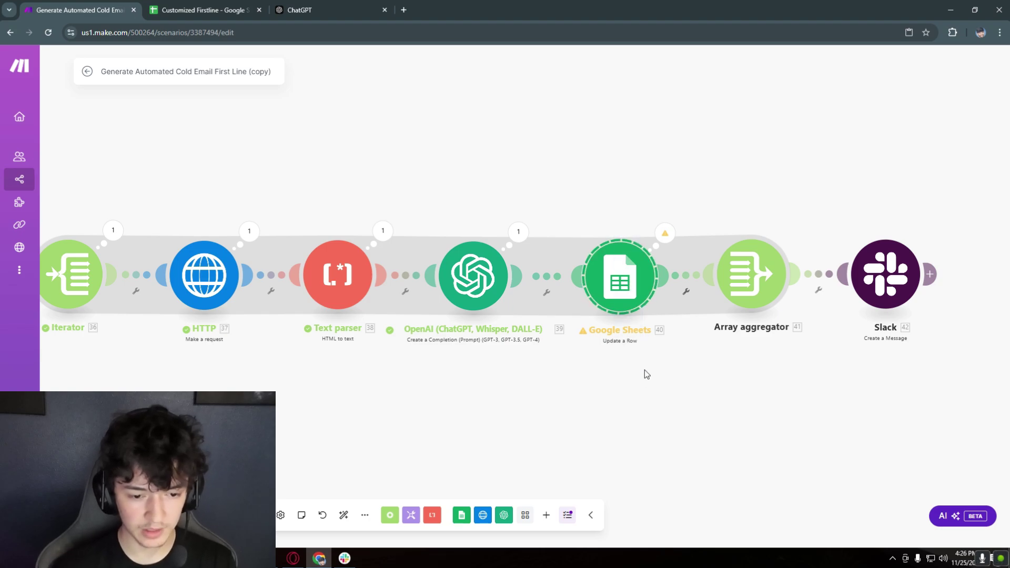
key(Delete)
click(461, 514)
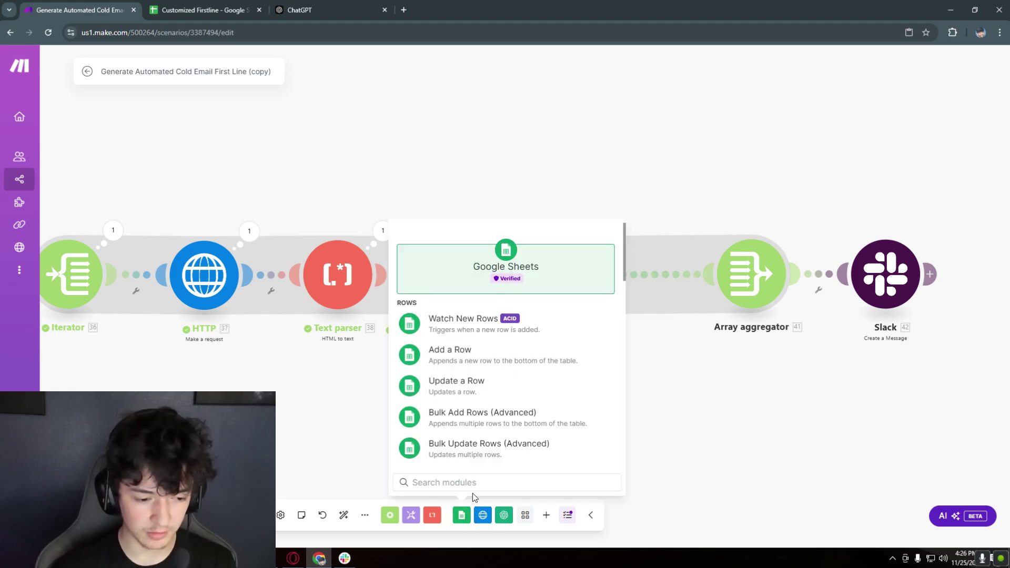
text(cell)
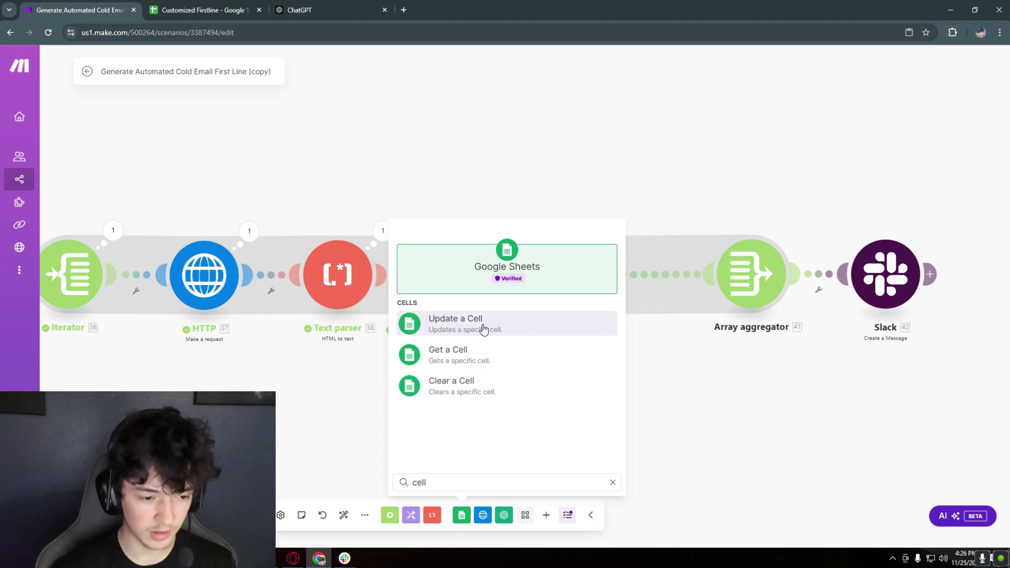
click(480, 323)
drag(467, 331, 610, 283)
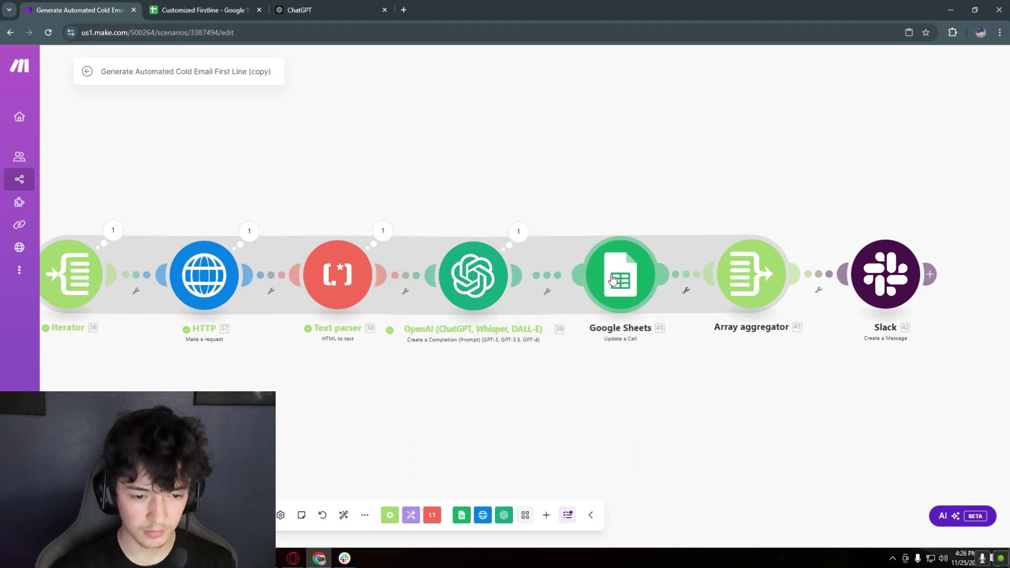
Point the Update a Cell module to Sheet1 of the Customized Firstline spreadsheet in the Shared with me drive
click(751, 267)
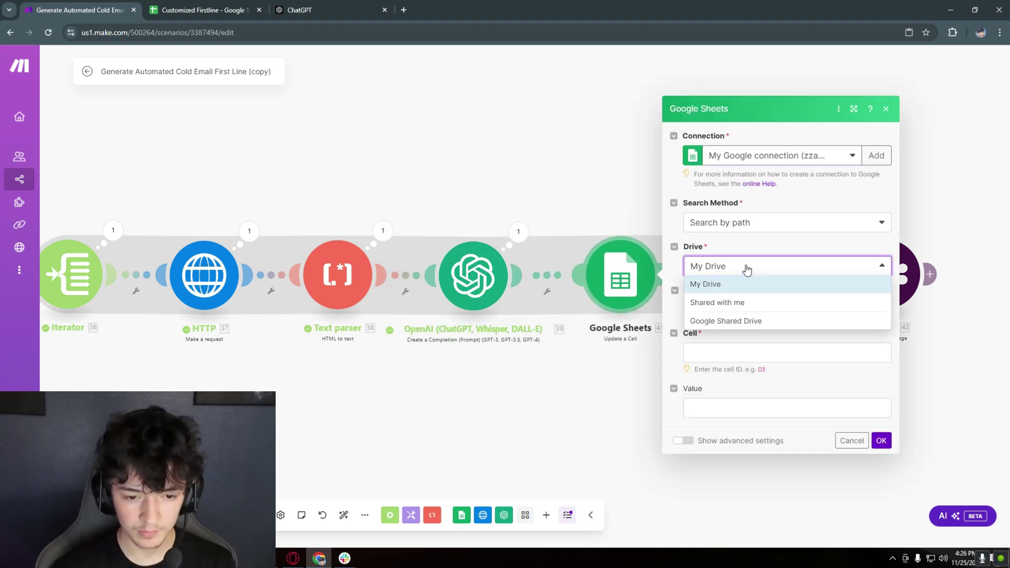
click(746, 302)
click(746, 311)
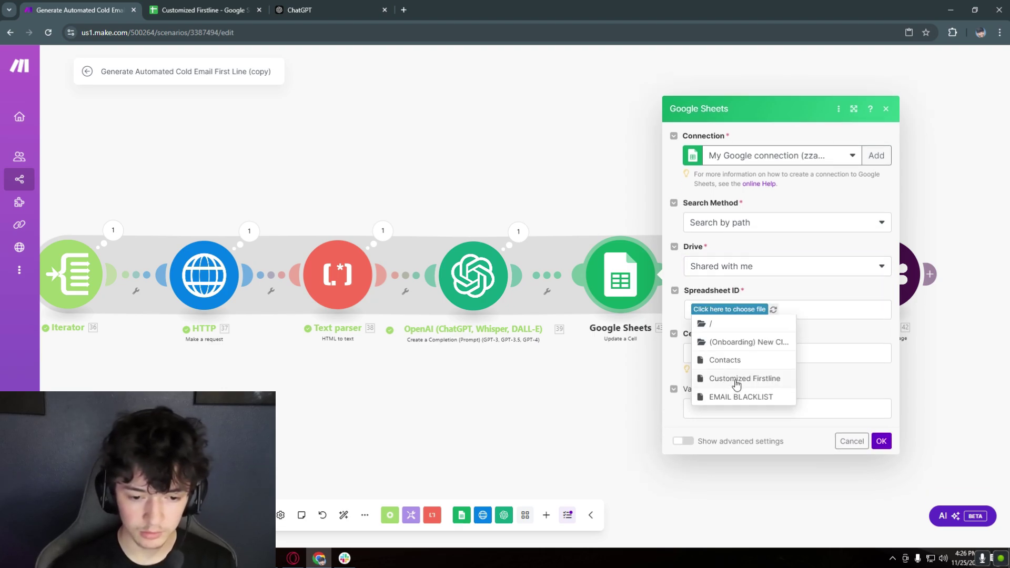
click(736, 376)
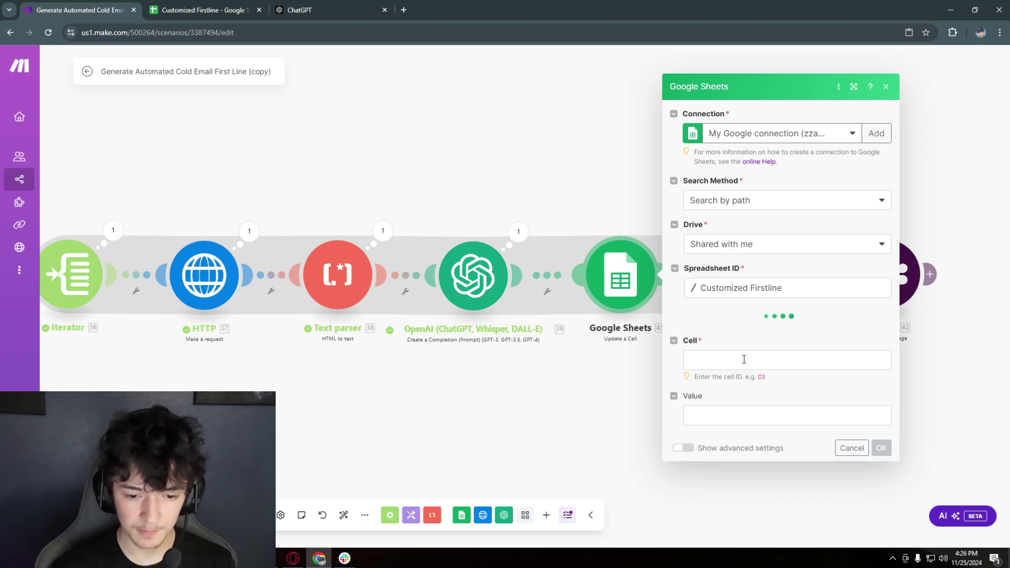
click(743, 333)
click(715, 351)
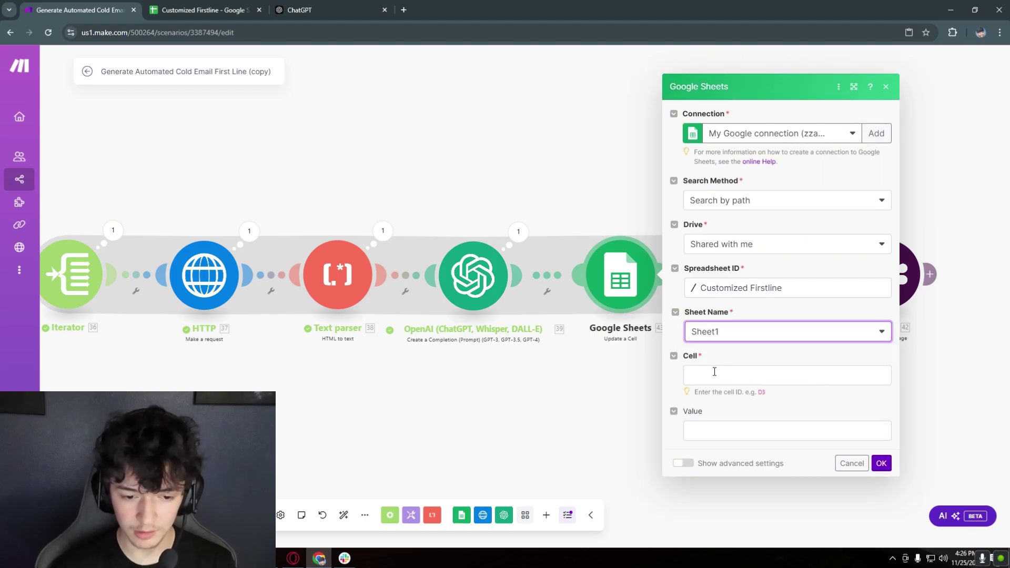
Set the target cell to G followed by the Iterator's Bundle order position plus 1
click(729, 374)
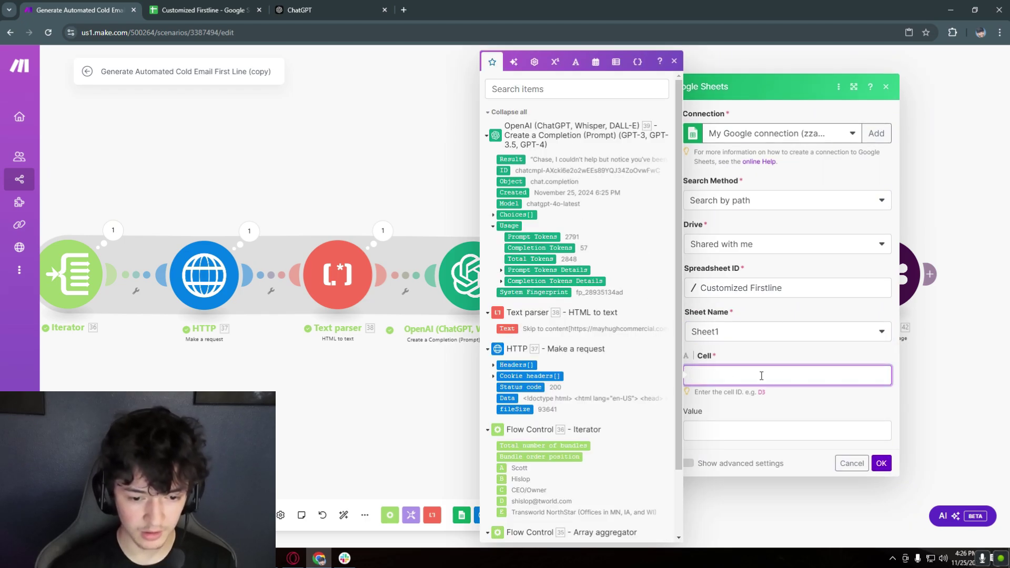
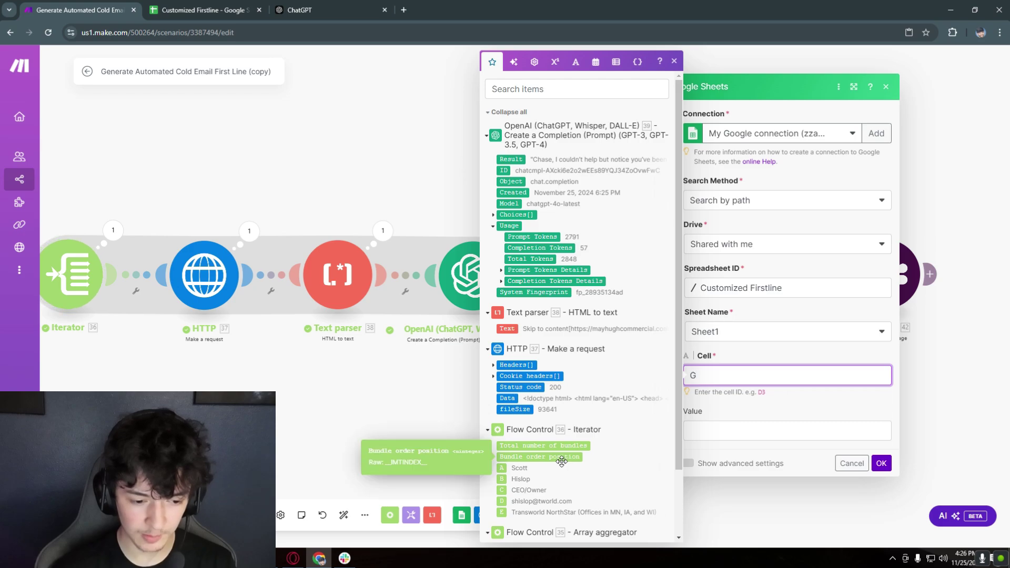
text(G)
click(582, 457)
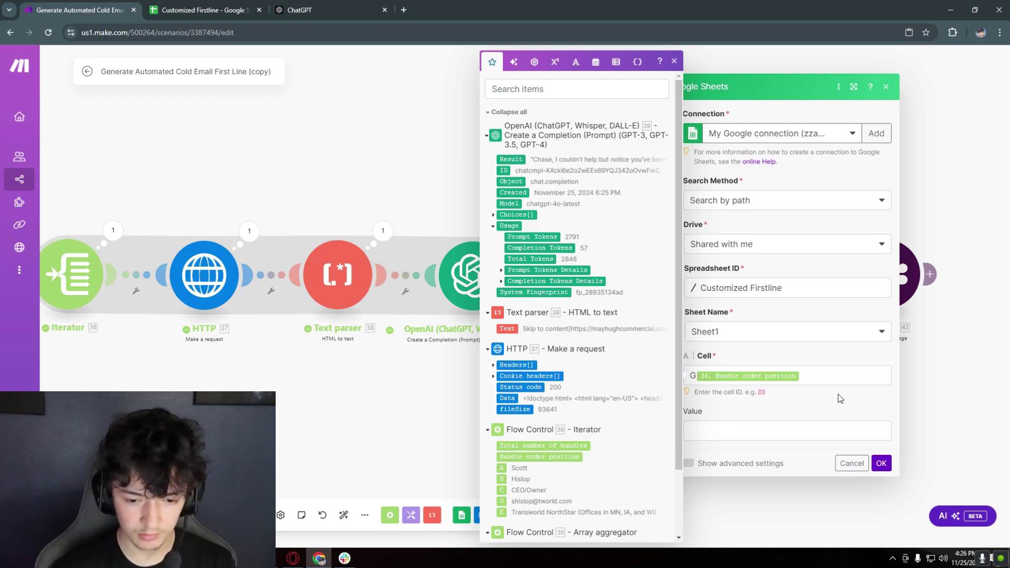
click(555, 62)
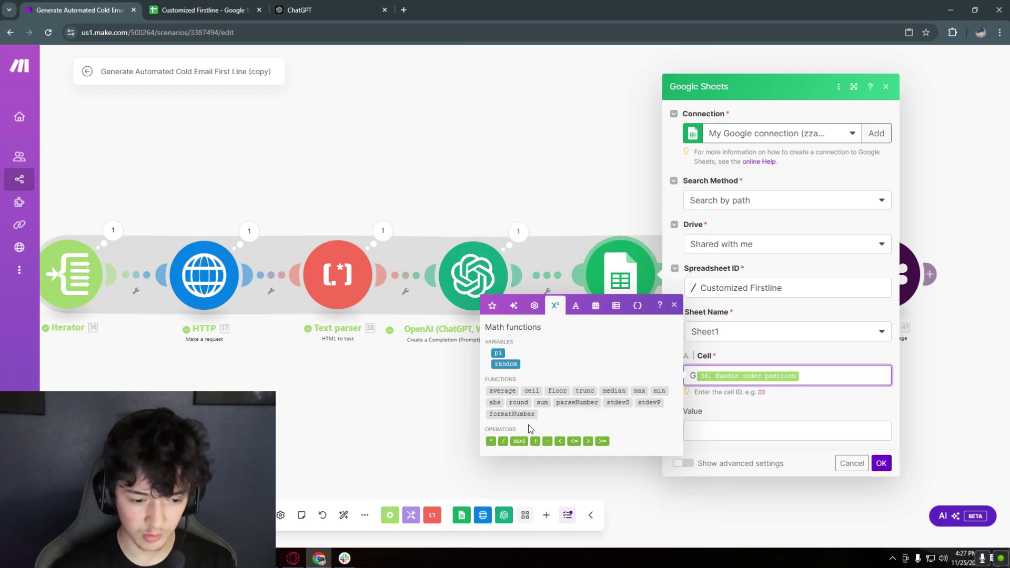
click(535, 440)
text(1)
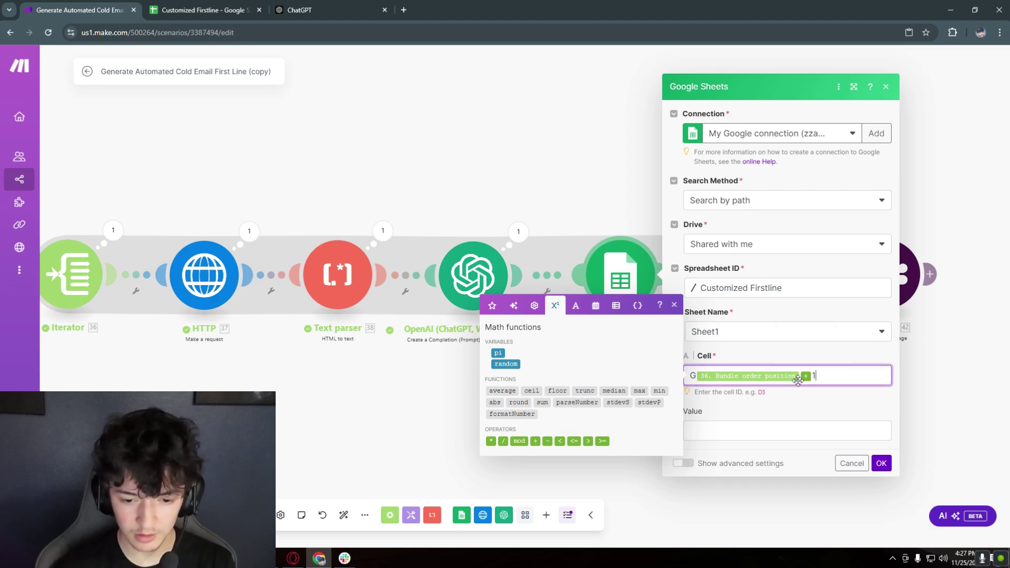
Set the cell value to the OpenAI Result, save the Update a Cell module, and reopen it to check its settings
click(732, 425)
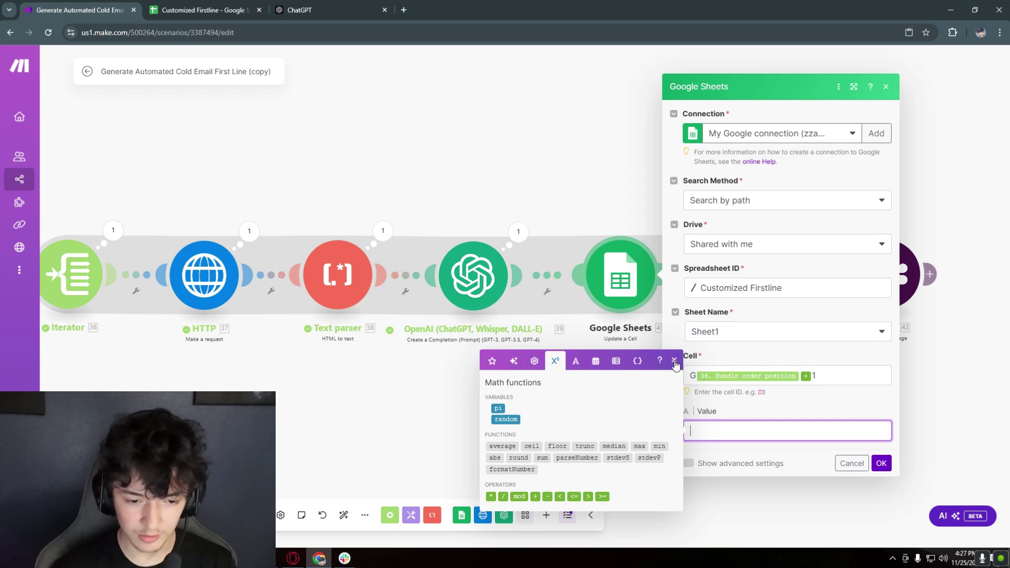
click(491, 360)
drag(510, 158, 755, 436)
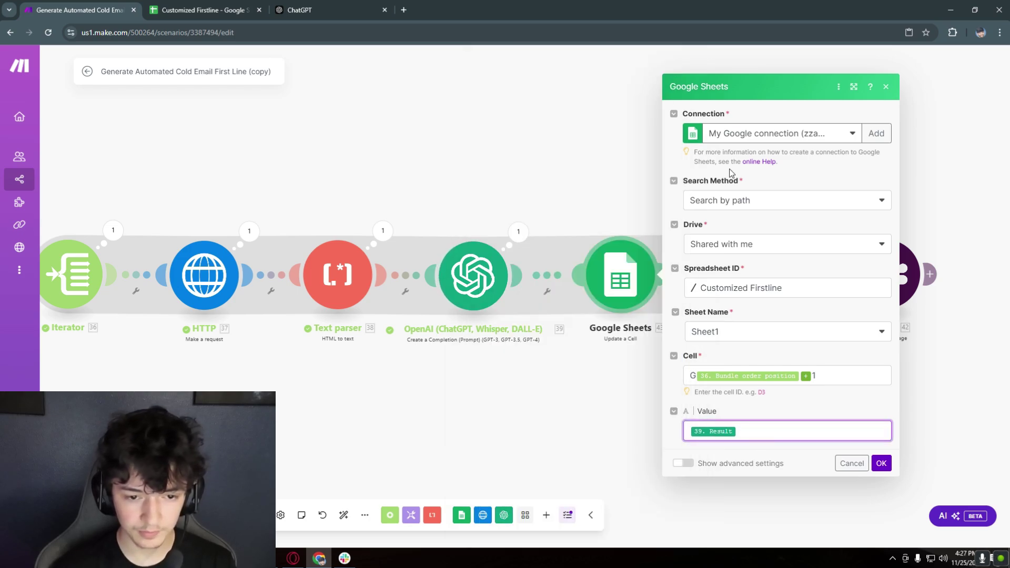
click(881, 463)
scroll(692, 329, down, 3)
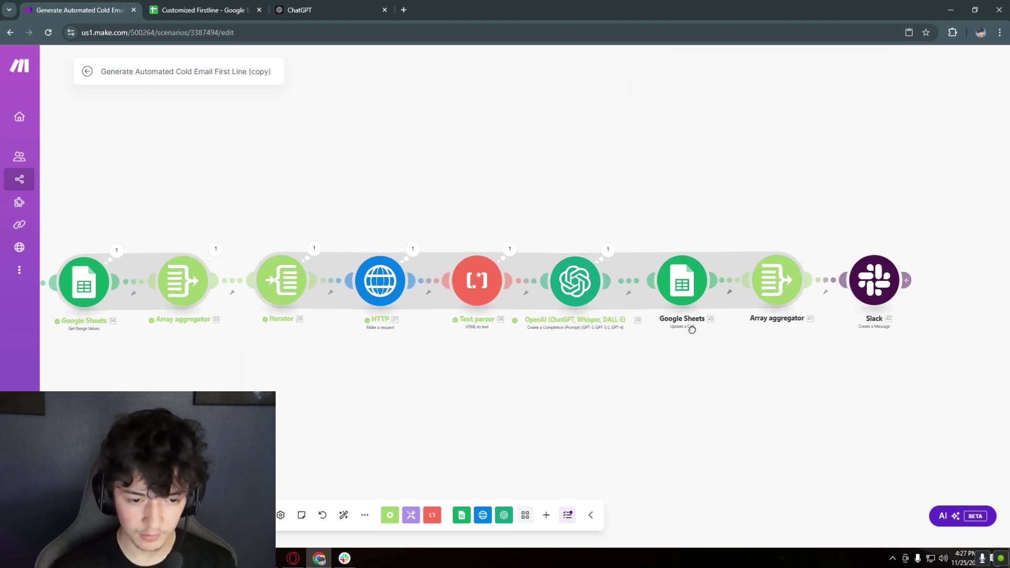
click(684, 286)
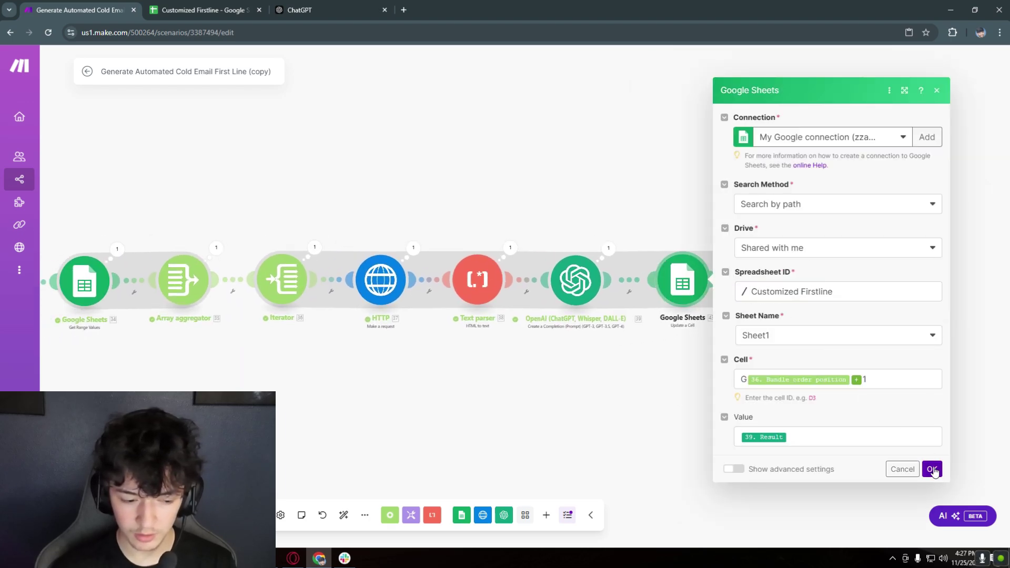
Save the Update a Cell module and run the scenario once, following its progress through to the final Array aggregator
click(931, 469)
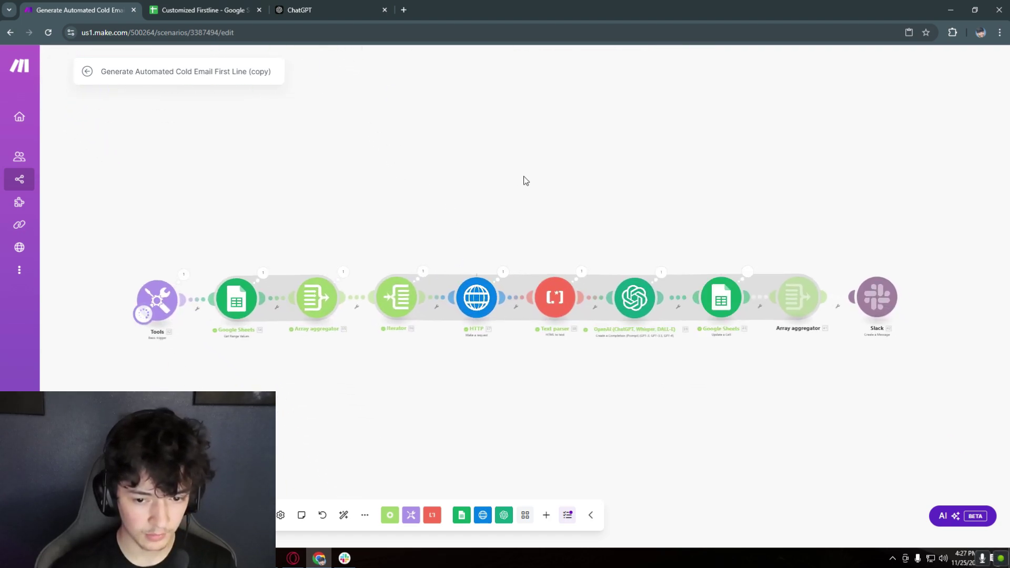
drag(513, 176, 473, 167)
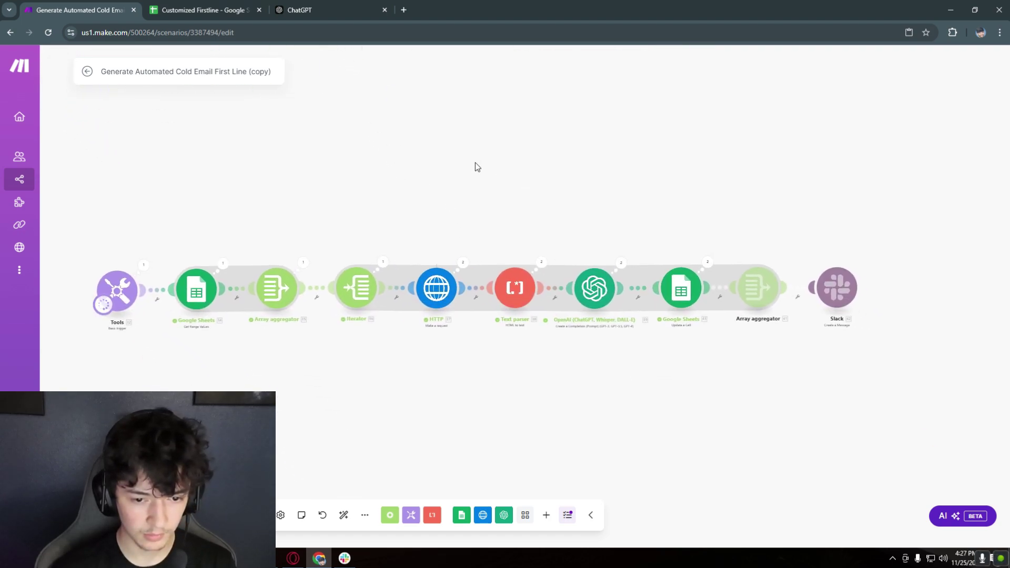
scroll(473, 146, down, 2)
drag(496, 171, 552, 189)
scroll(628, 253, up, 3)
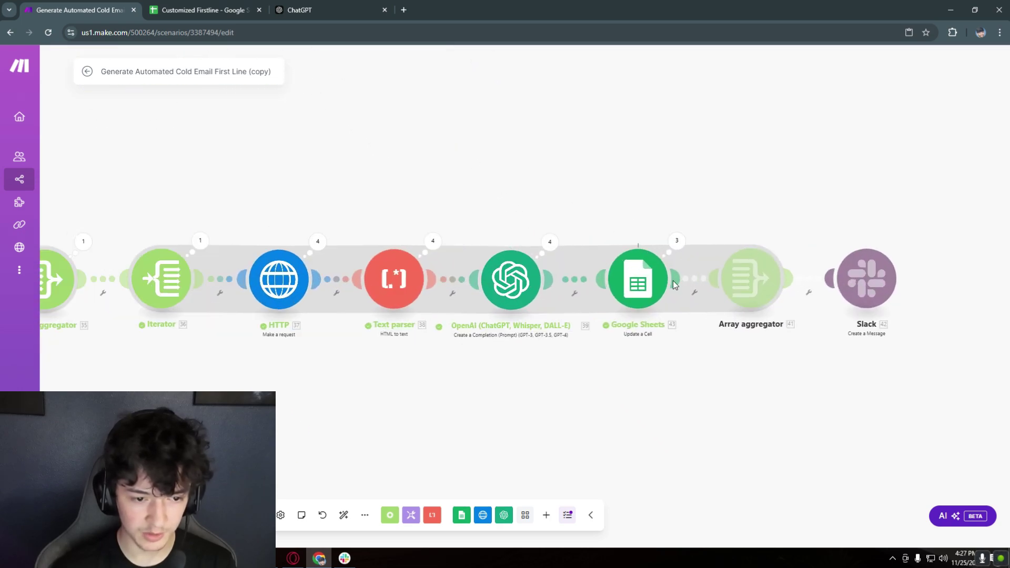
drag(673, 280, 752, 276)
drag(614, 195, 547, 183)
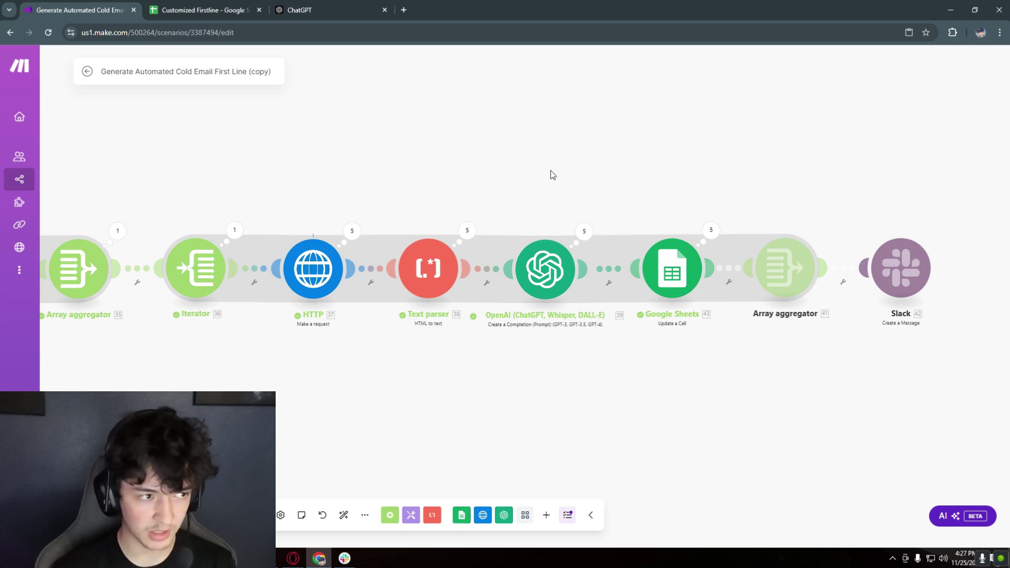
Check the generated first lines in cells G2 and G3 of the Customized Firstline spreadsheet
key(ctrl+Tab)
click(366, 150)
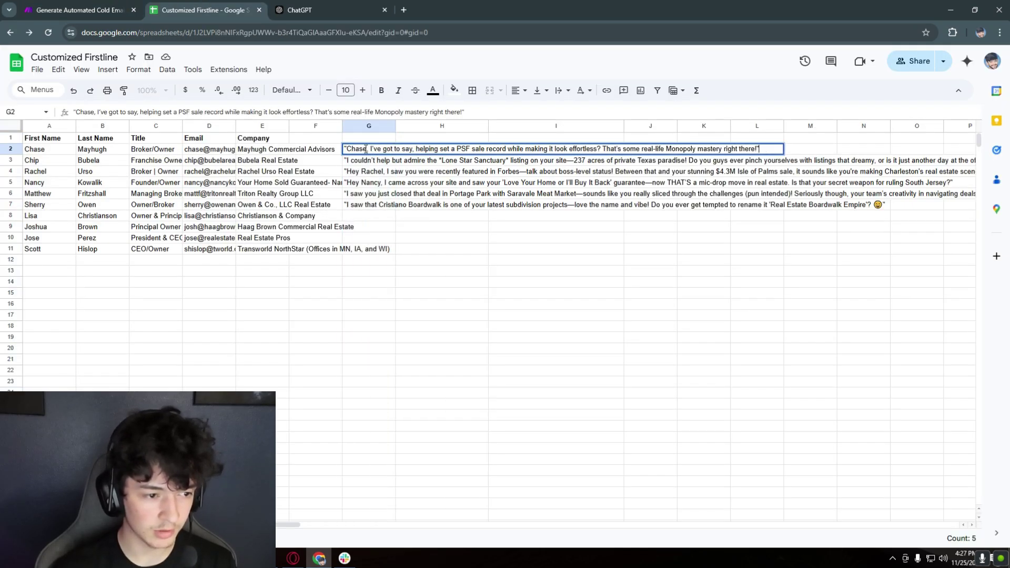
double_click(345, 161)
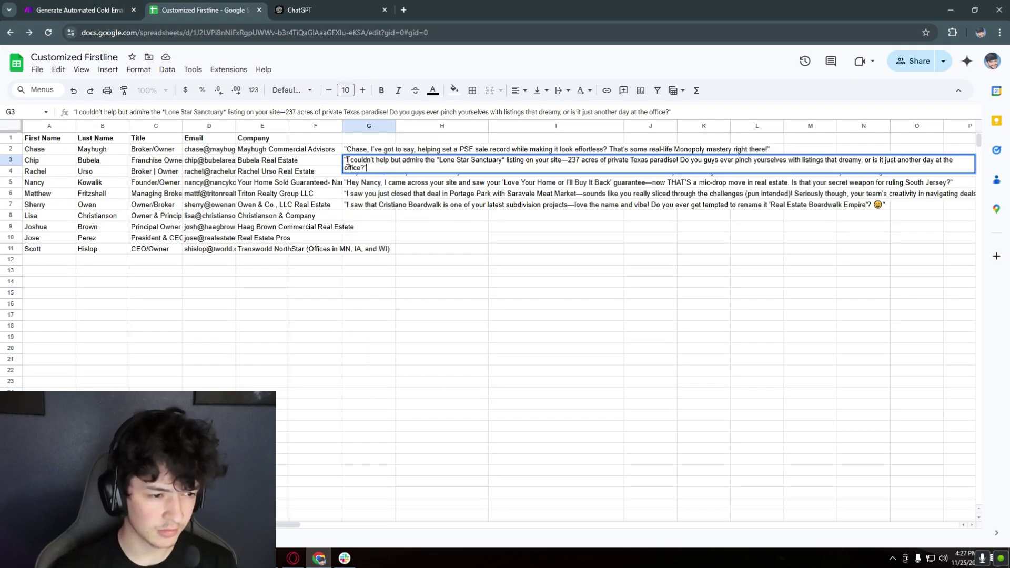
click(492, 303)
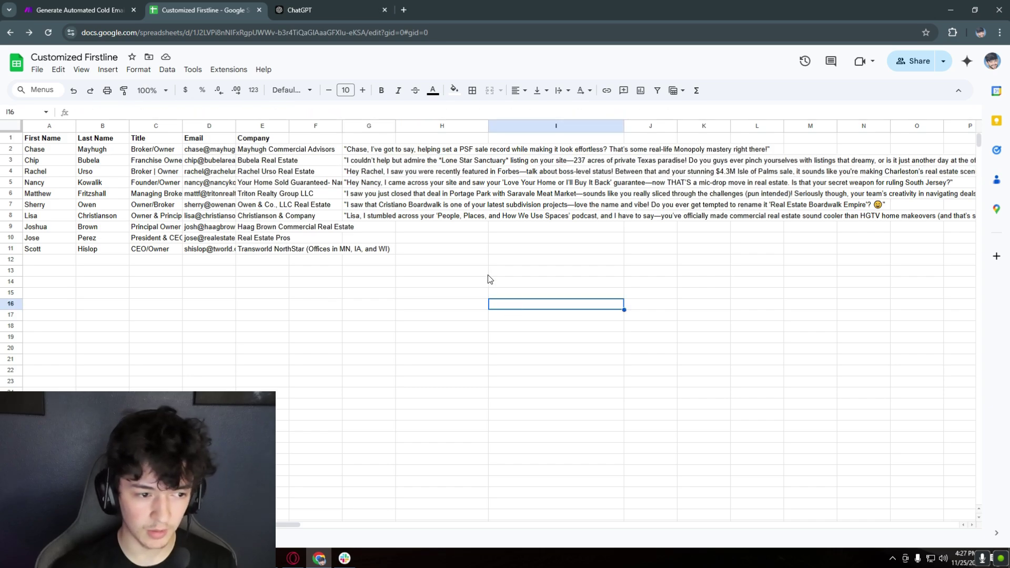
Open the OpenAI module's settings in the scenario and read the generated first line in cell G8 of the spreadsheet
key(ctrl+shift+Tab)
click(544, 268)
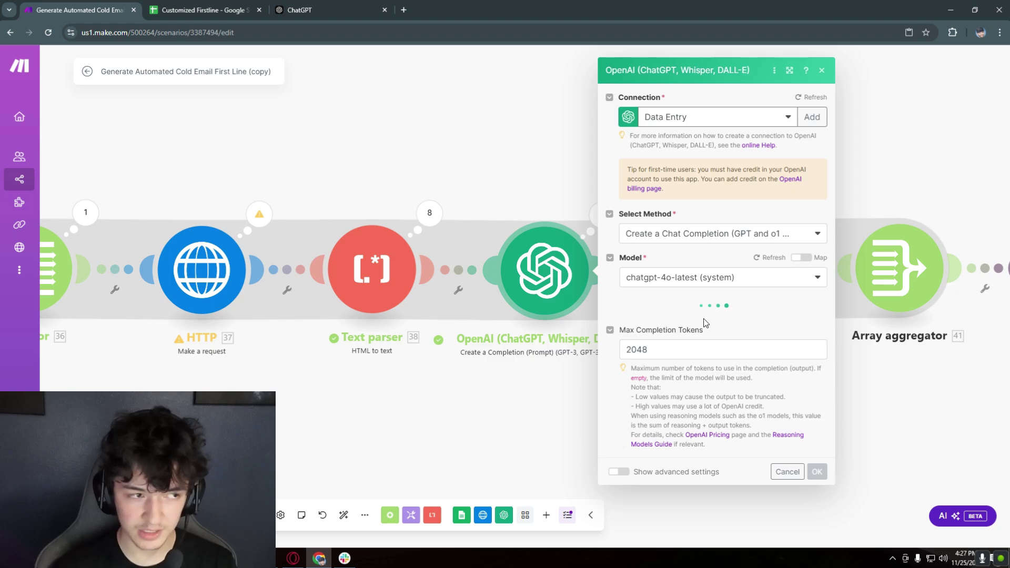
click(189, 6)
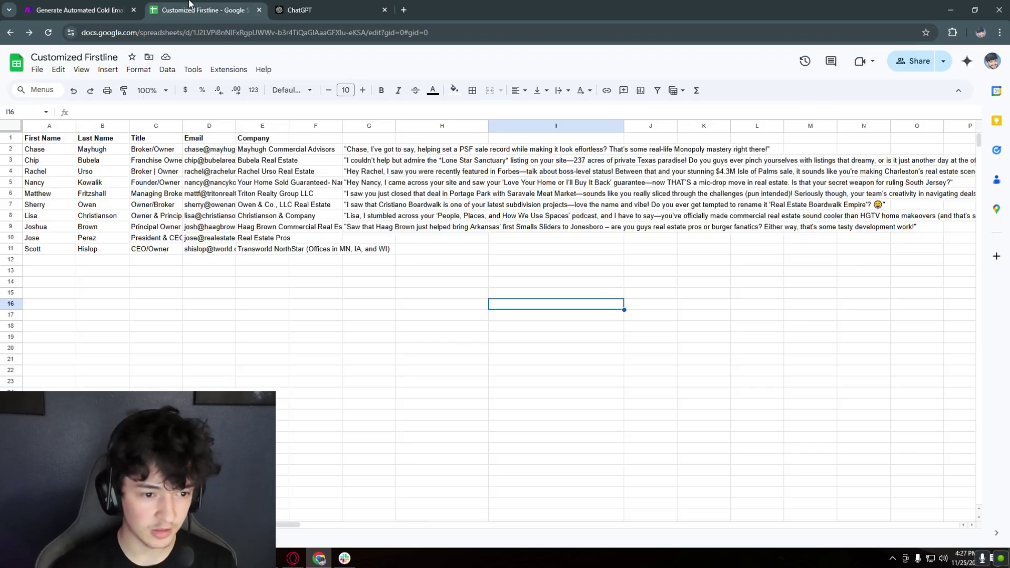
double_click(359, 220)
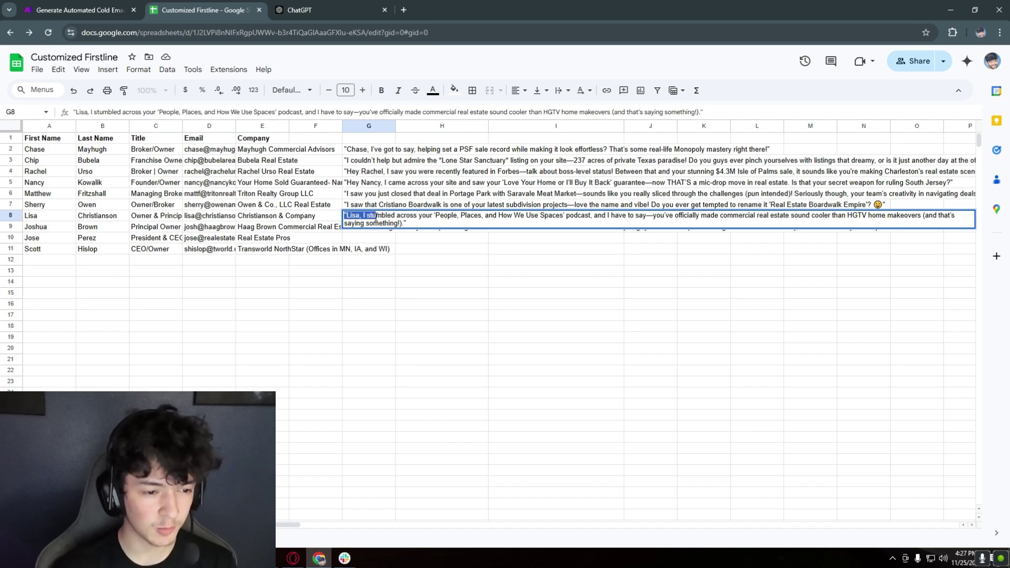
drag(376, 218, 675, 219)
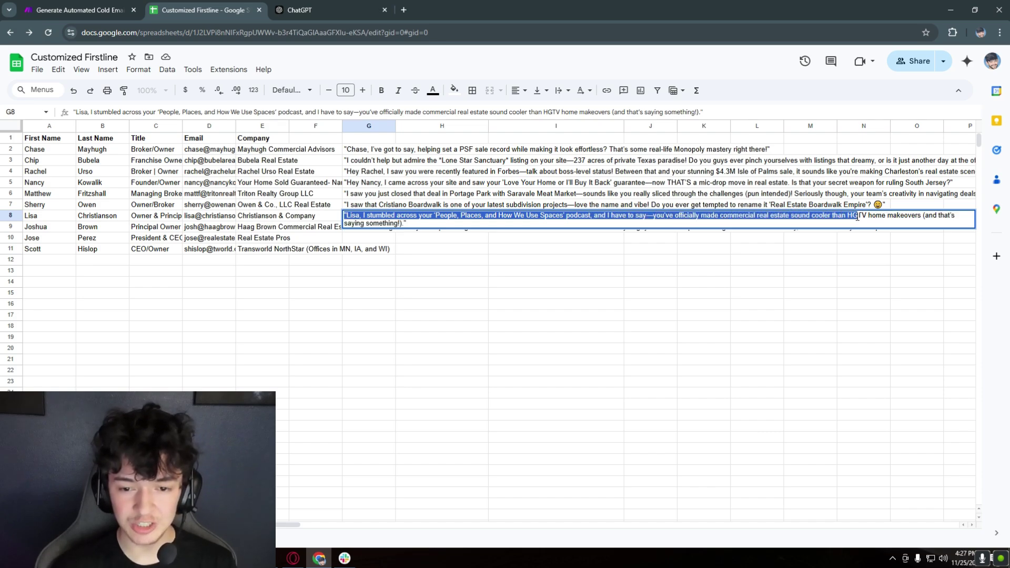
drag(902, 217, 609, 232)
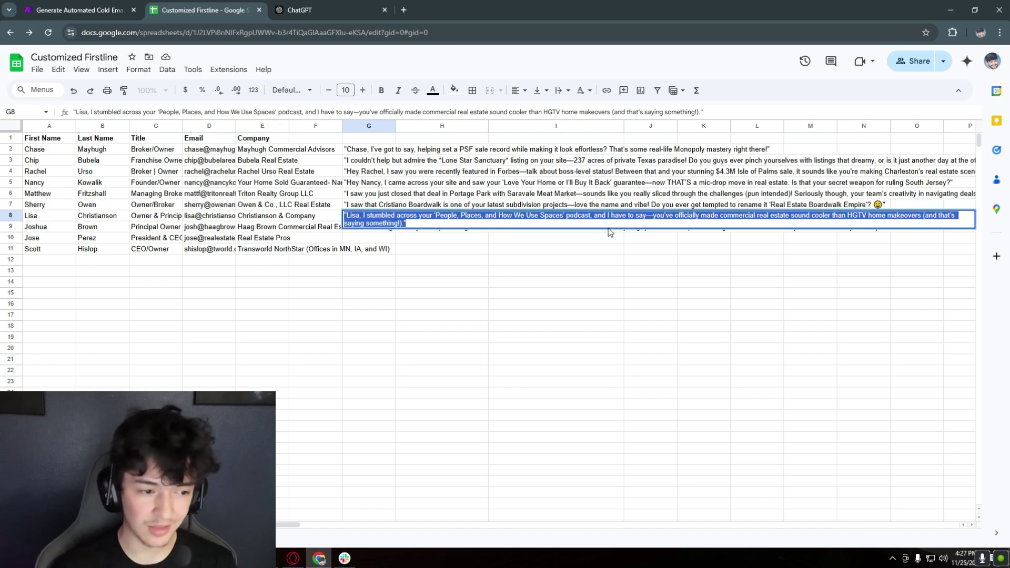
click(444, 262)
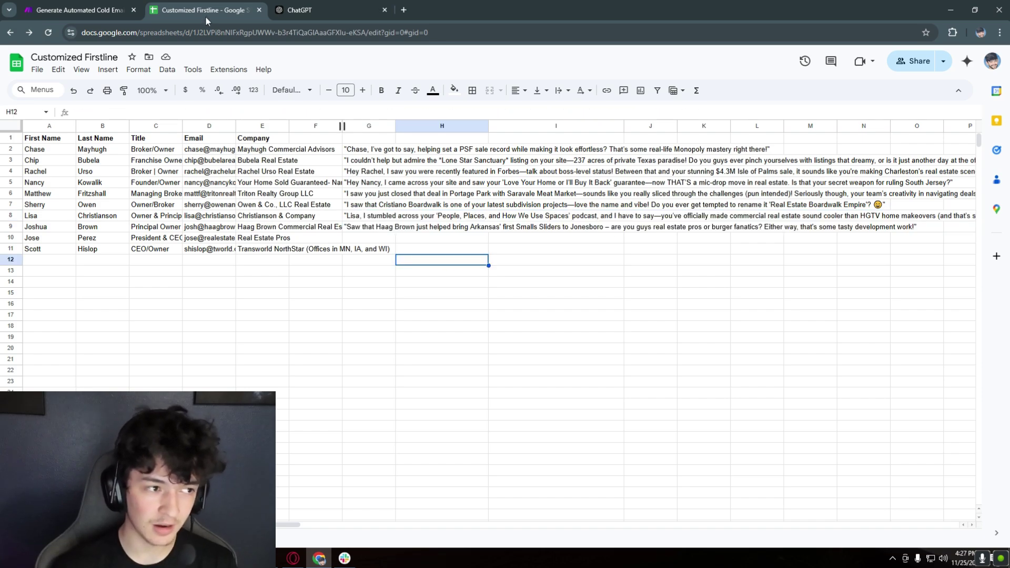
click(380, 206)
double_click(380, 216)
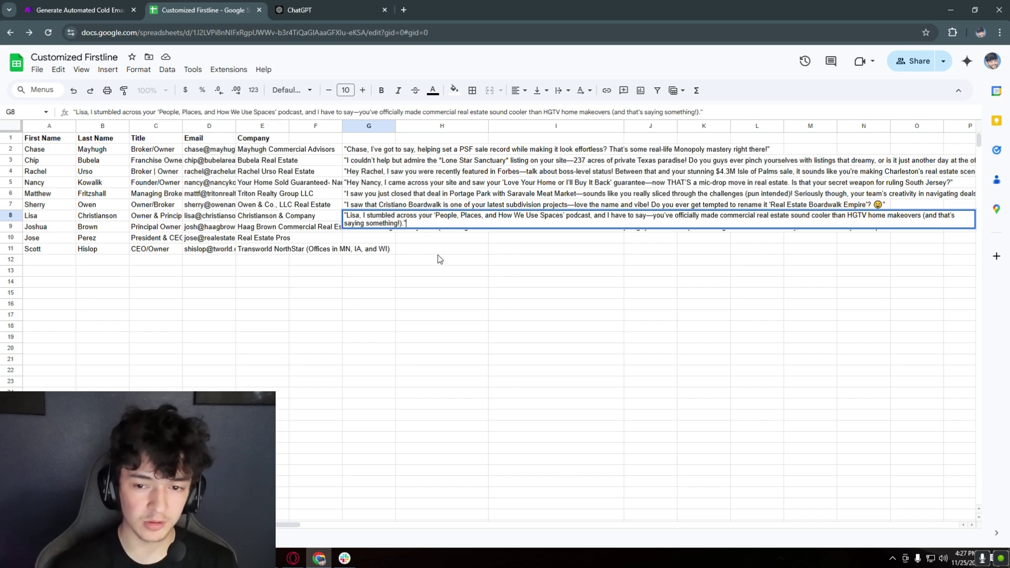
Close the OpenAI settings and inspect the error details of Operation 9 in the HTTP module's run output
click(79, 10)
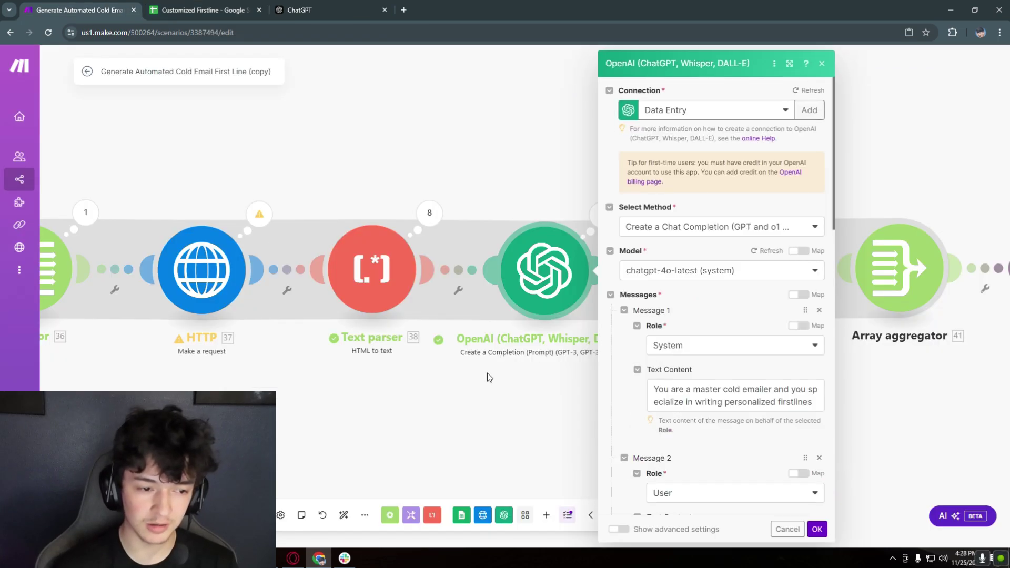
click(360, 371)
drag(379, 408, 726, 322)
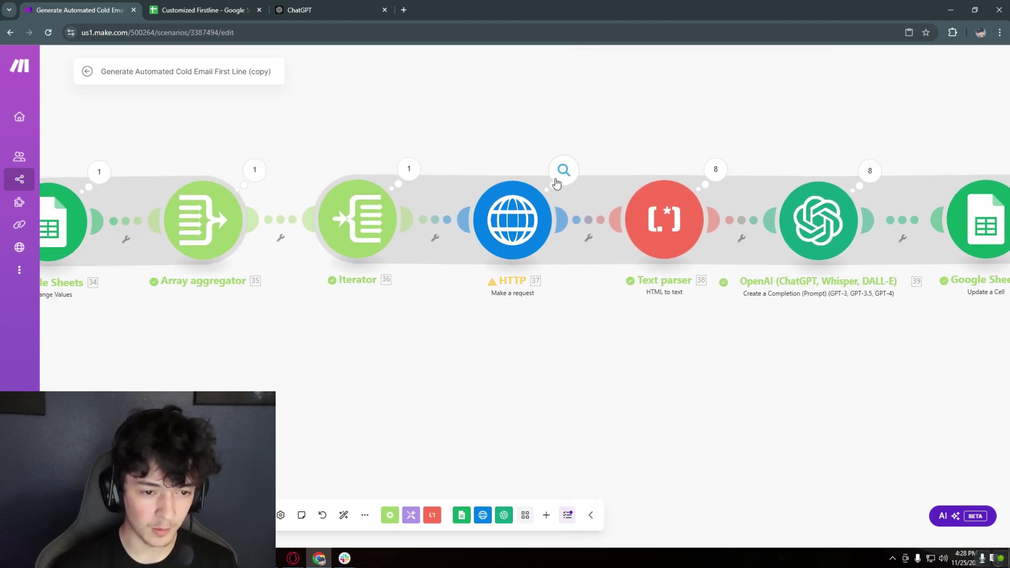
click(561, 173)
click(660, 237)
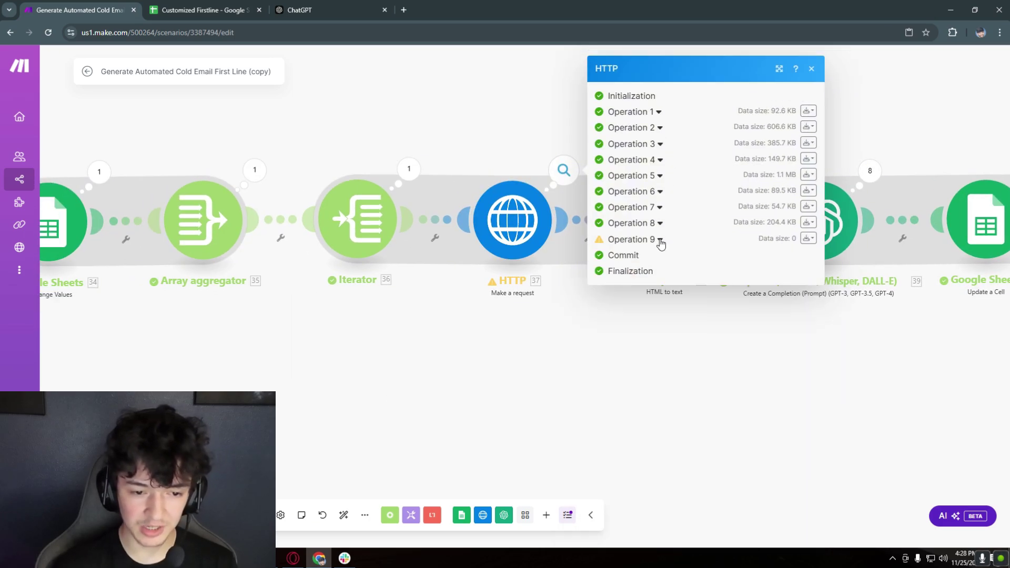
click(812, 71)
click(563, 170)
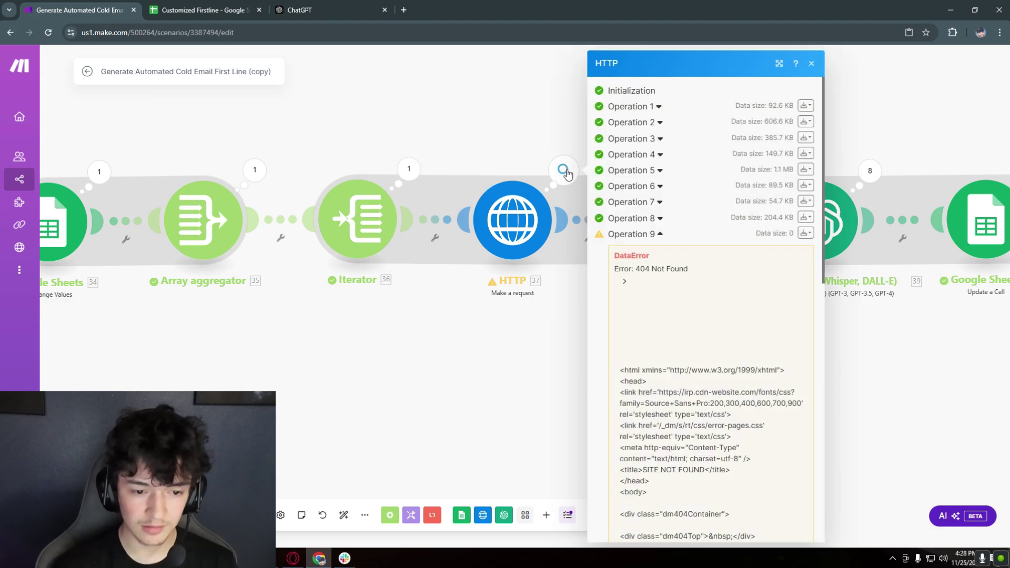
Compare the HTTP Operation 9 error with rows 10 and 11 of the spreadsheet, and close the HTTP output
click(203, 9)
click(404, 240)
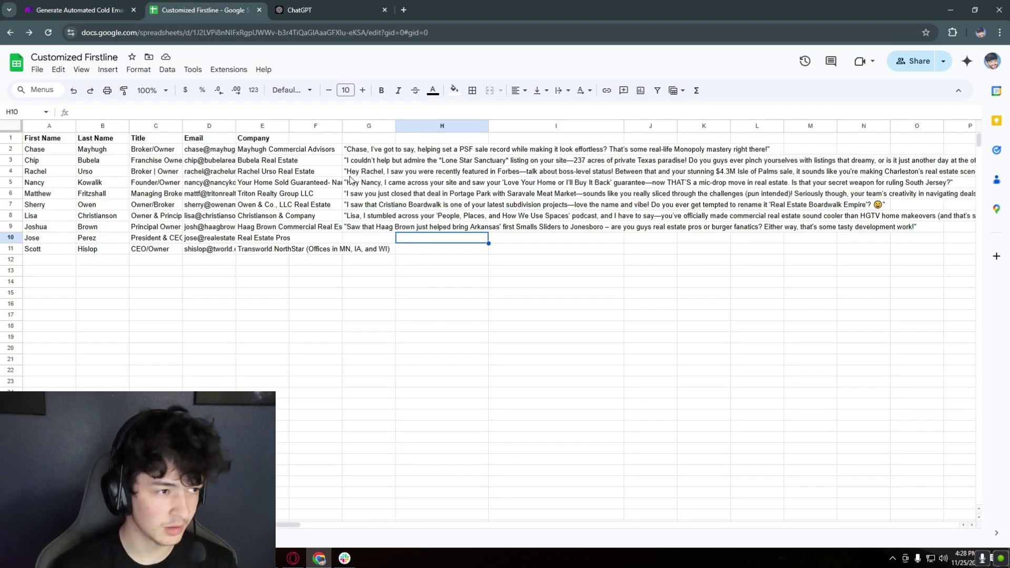
click(79, 10)
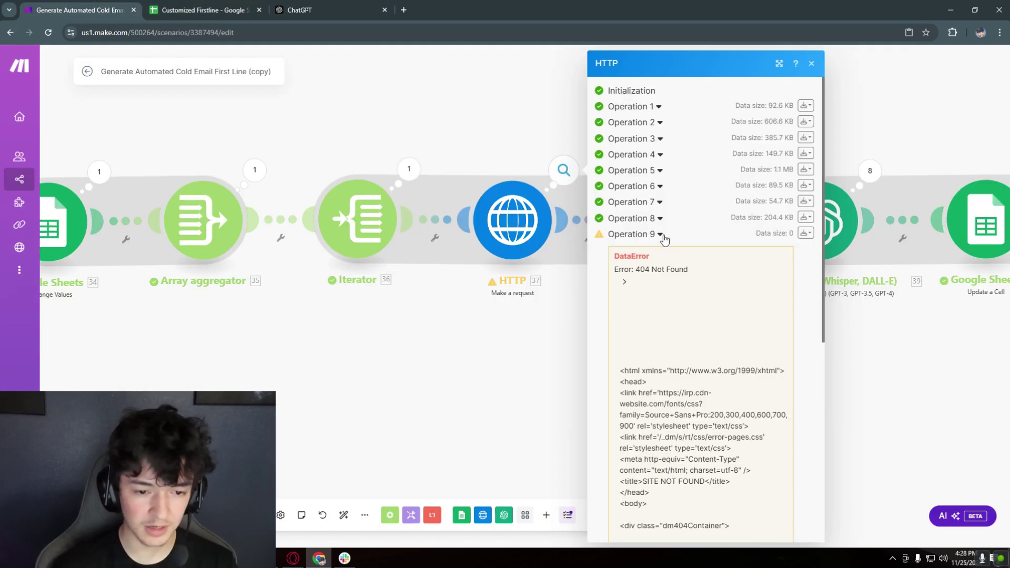
click(156, 5)
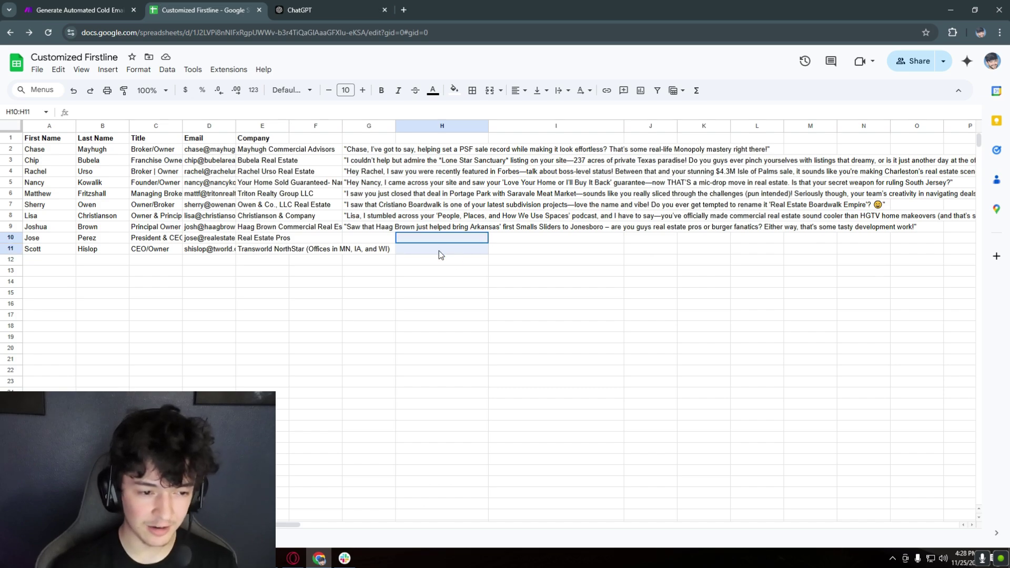
click(451, 303)
click(92, 4)
click(523, 115)
Add a Flow Control Ignore error handler to the new HTTP module, using the original scenario's handlers as reference
scroll(526, 142, down, 3)
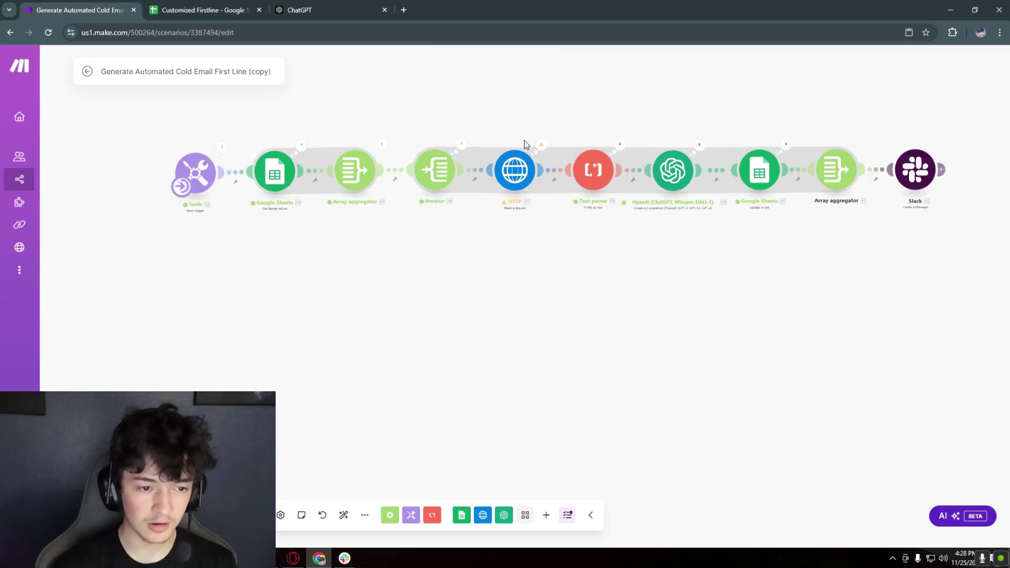
drag(525, 142, 529, 266)
scroll(557, 350, up, 2)
scroll(551, 291, down, 2)
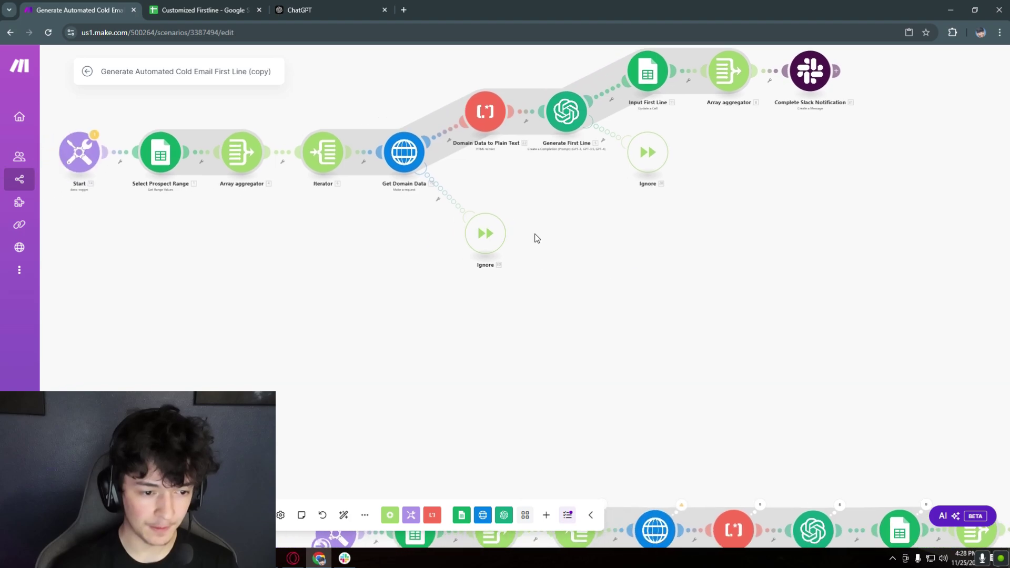
scroll(514, 210, up, 3)
drag(670, 385, 603, 147)
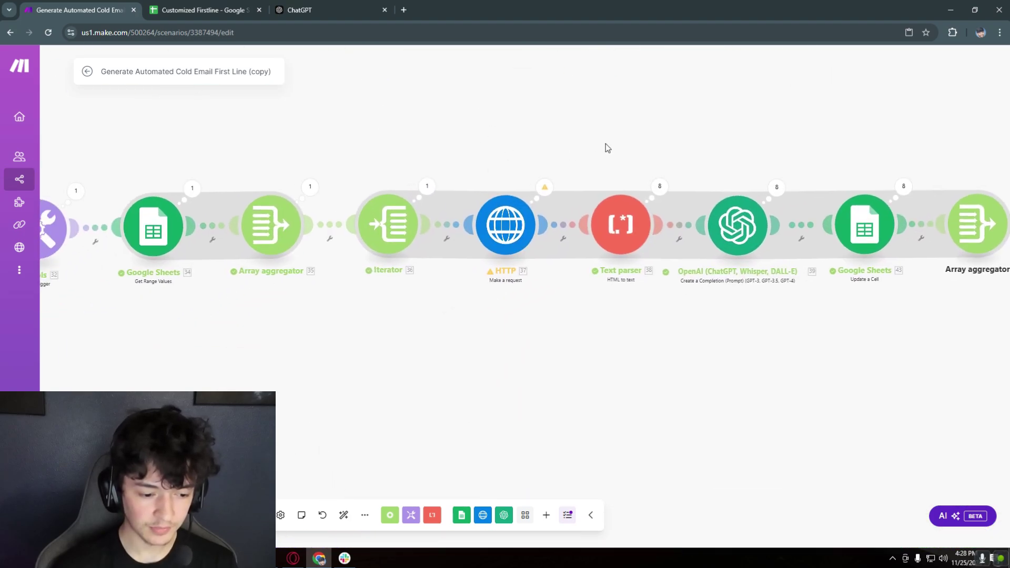
click(394, 518)
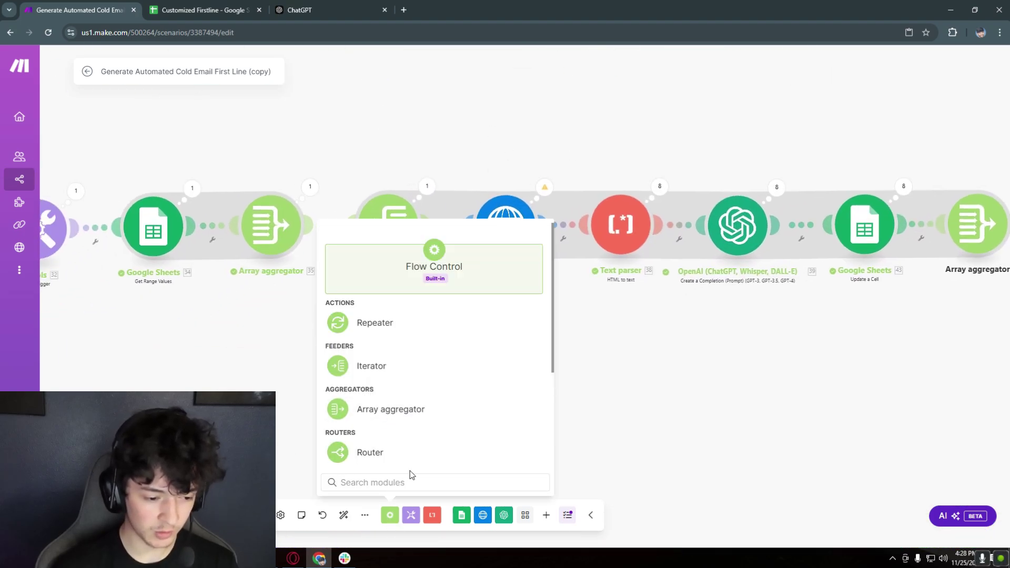
scroll(411, 457, down, 3)
click(390, 515)
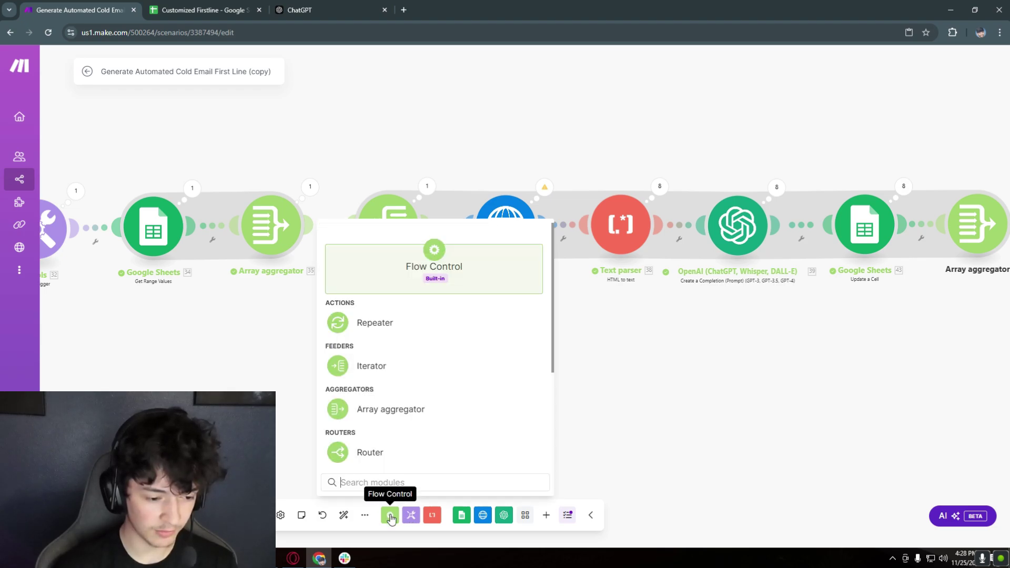
scroll(385, 448, down, 1)
scroll(394, 426, down, 2)
click(377, 397)
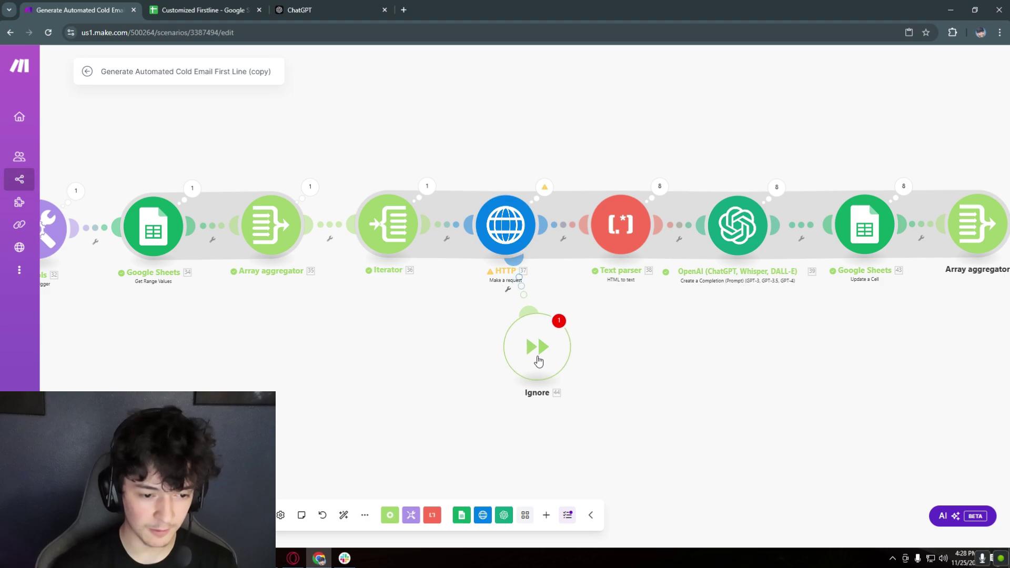
click(543, 359)
click(561, 327)
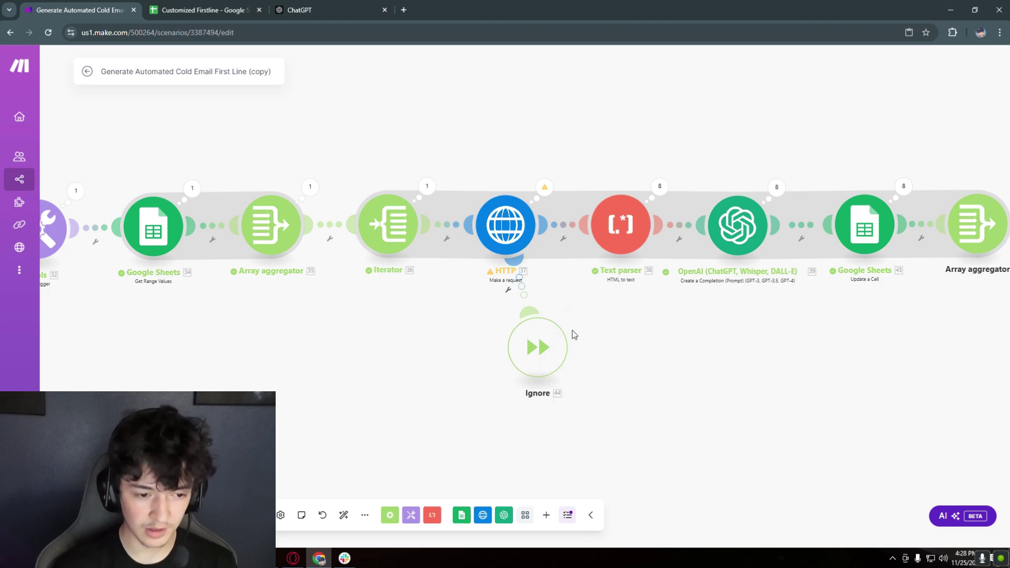
Attach a second Ignore error handler to the OpenAI module in the new scenario
scroll(532, 271, up, 3)
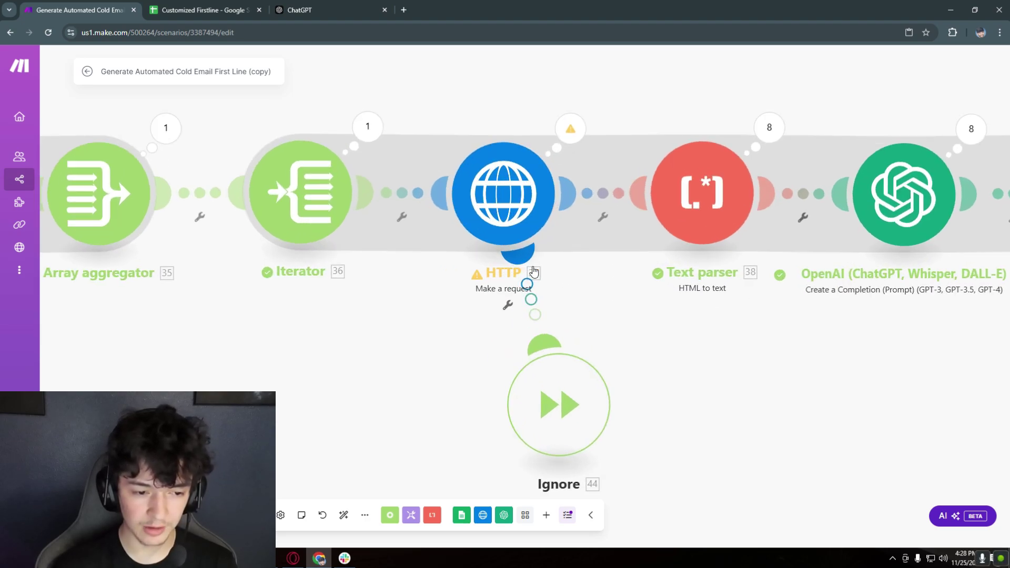
scroll(538, 300, down, 3)
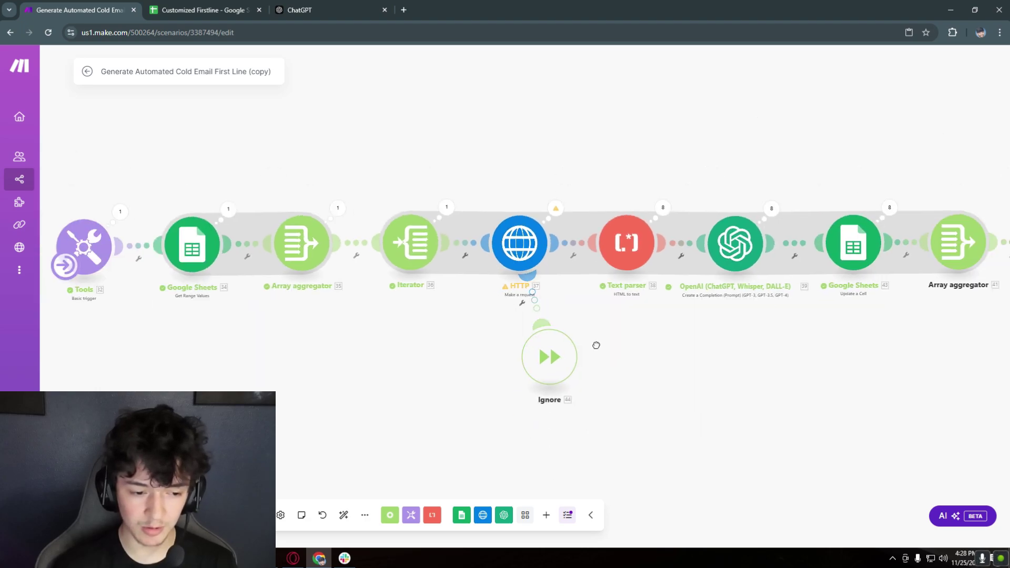
drag(596, 345, 543, 304)
scroll(621, 342, down, 3)
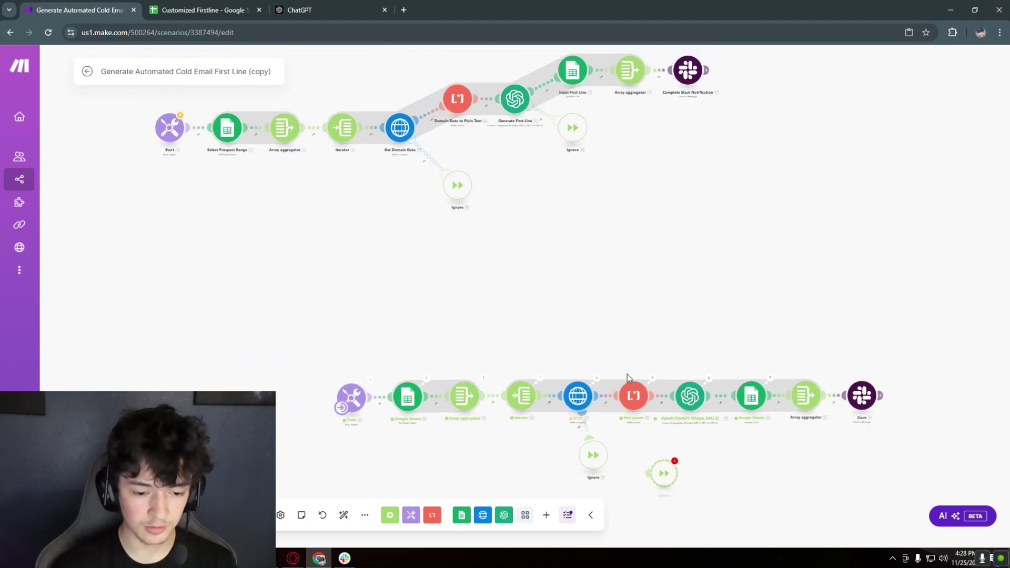
scroll(626, 374, up, 5)
drag(527, 397, 695, 329)
scroll(578, 354, down, 2)
drag(579, 354, 421, 361)
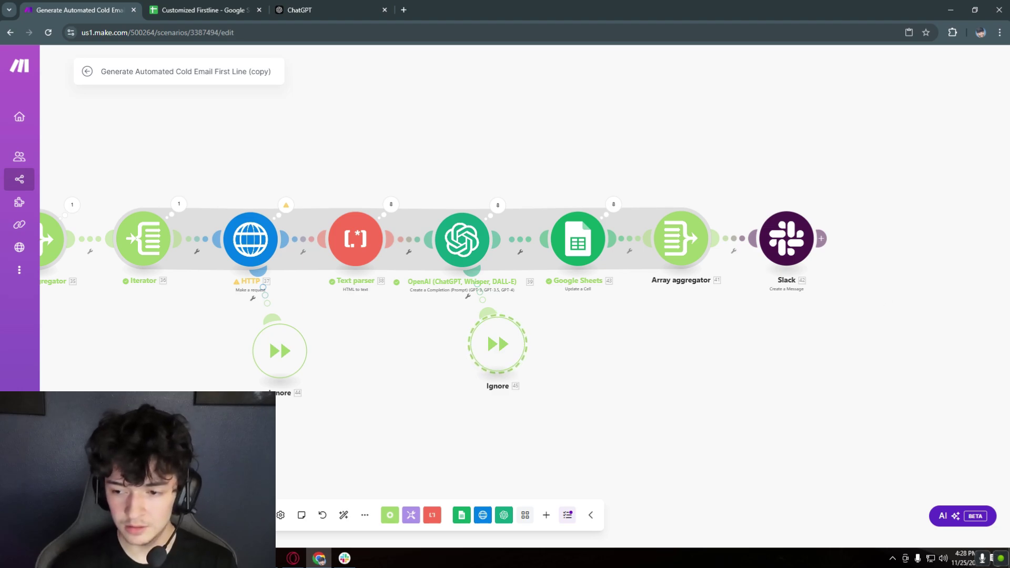
scroll(841, 273, down, 1)
scroll(818, 255, up, 3)
Review the Slack Create a Message module's channel and text settings, and close them without changes
click(818, 255)
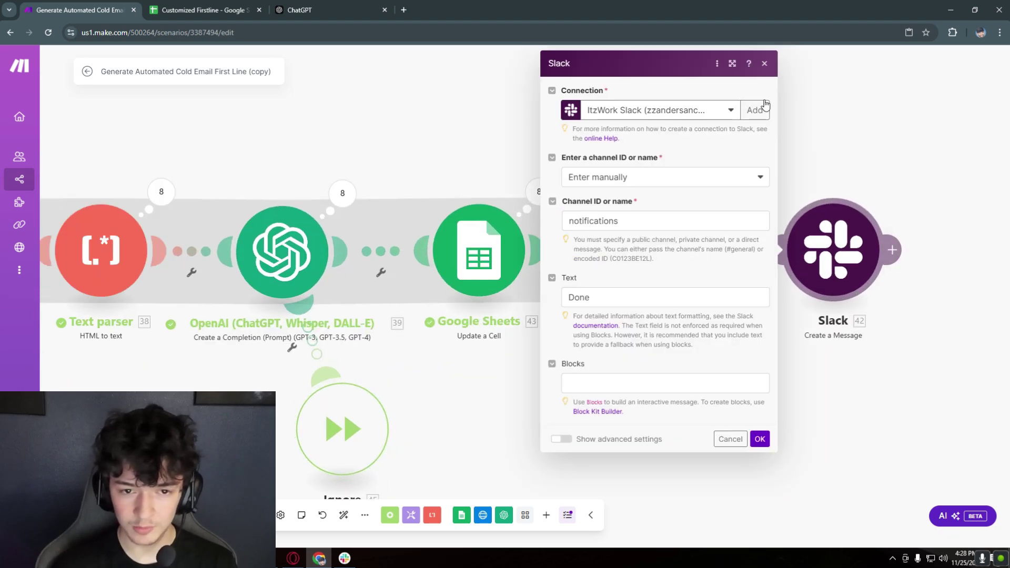
click(761, 59)
scroll(690, 322, down, 2)
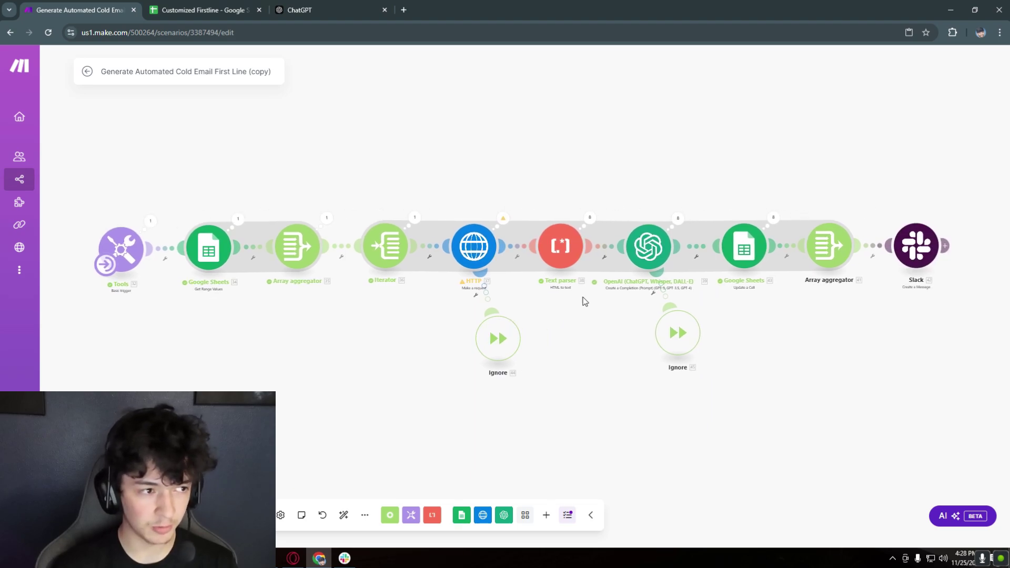
Inspect a cell in the Customized Firstline spreadsheet, and return to the OpenAI module settings in the Make scenario
click(205, 10)
double_click(367, 149)
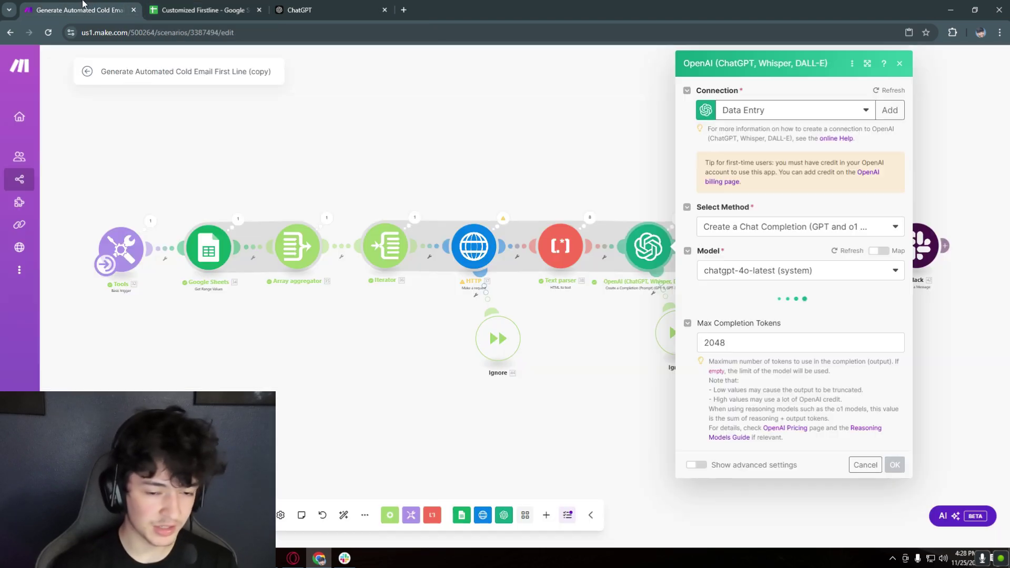
click(116, 8)
Add "NEVER OUTPUT ANY QUOTATION MARKS" before the Example paragraph in Message 2 of the OpenAI module, and save the module
scroll(792, 250, down, 10)
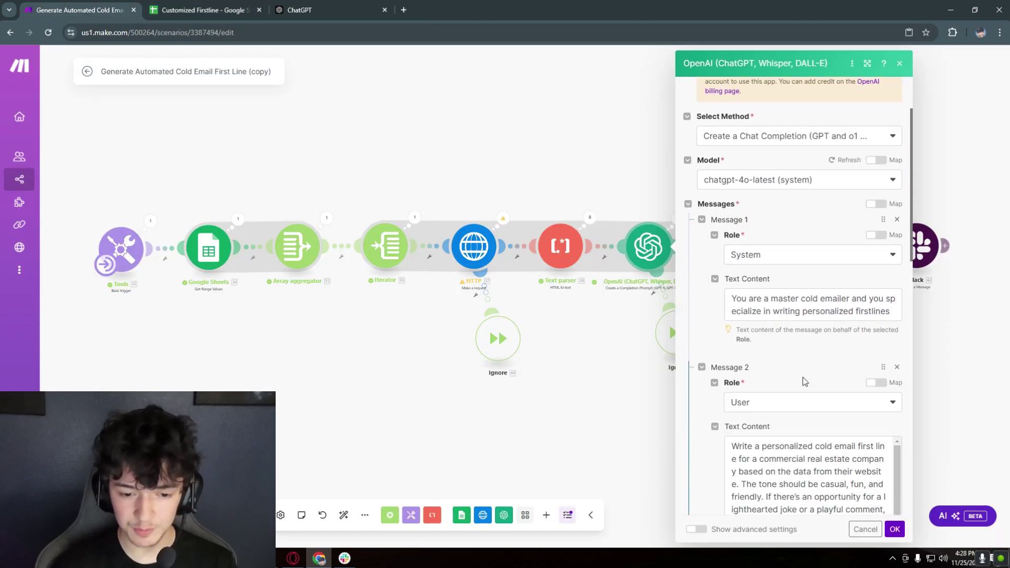
click(788, 322)
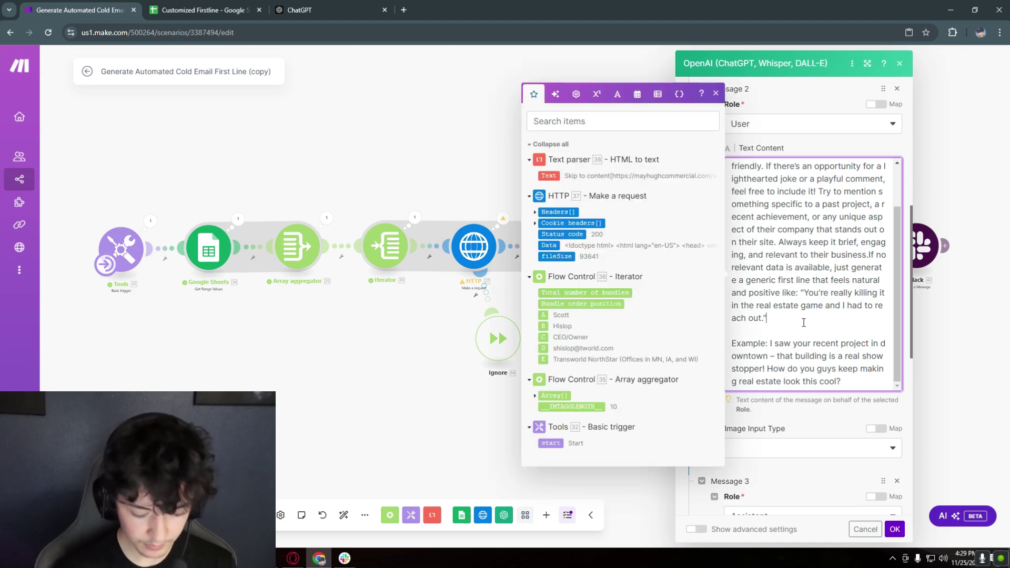
text(NEVER OUTPUT ANY)
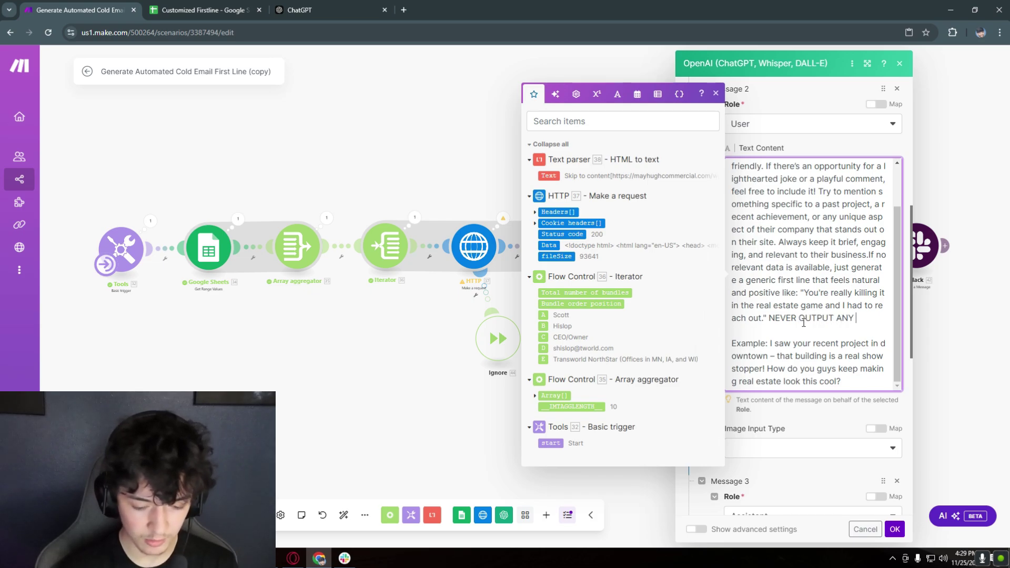
text( QUOTATION M,A)
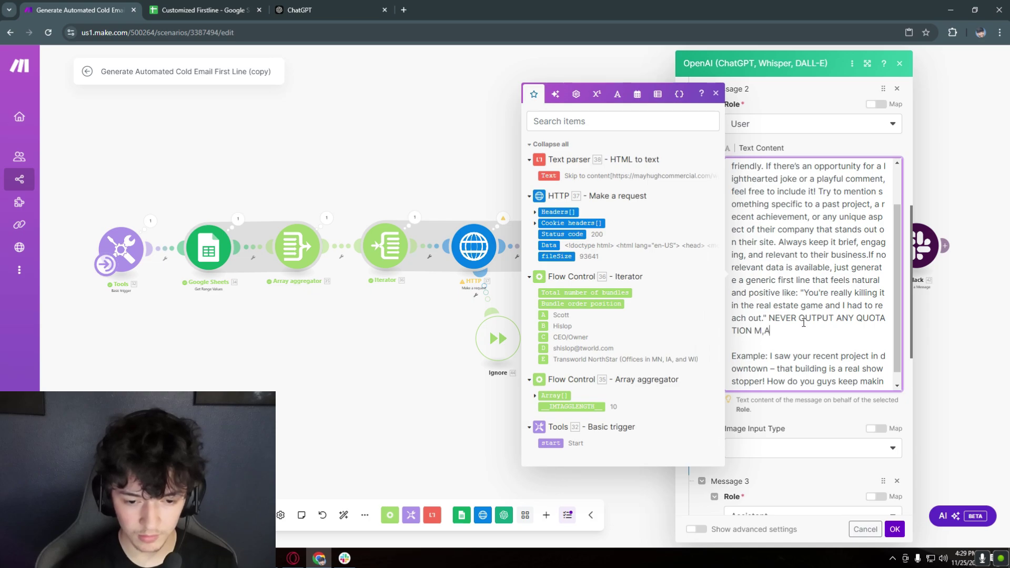
key(BackSpace)
key(BackSpace)
text(ARKTS)
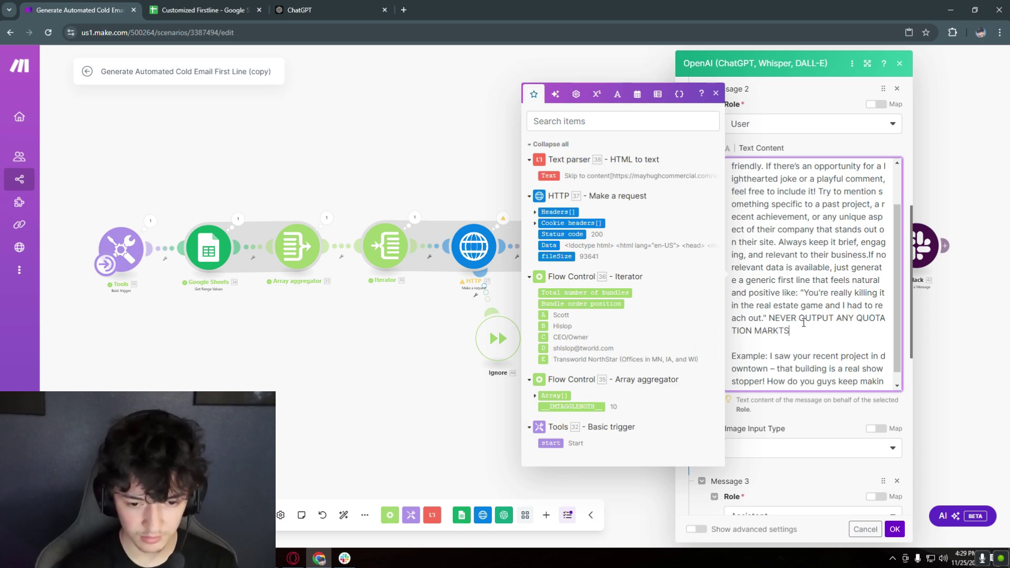
key(BackSpace)
key(BackSpace)
text(S)
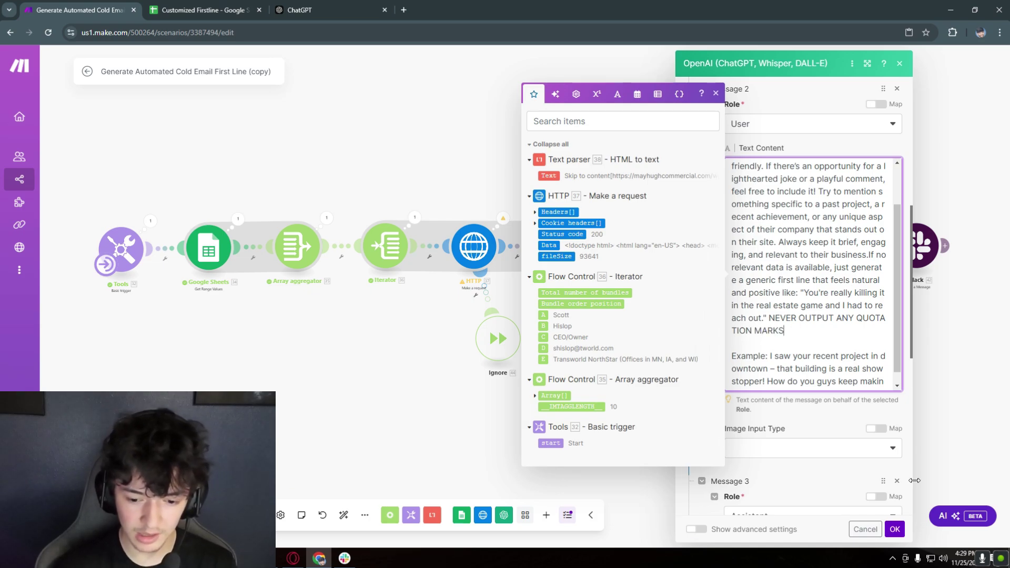
click(895, 529)
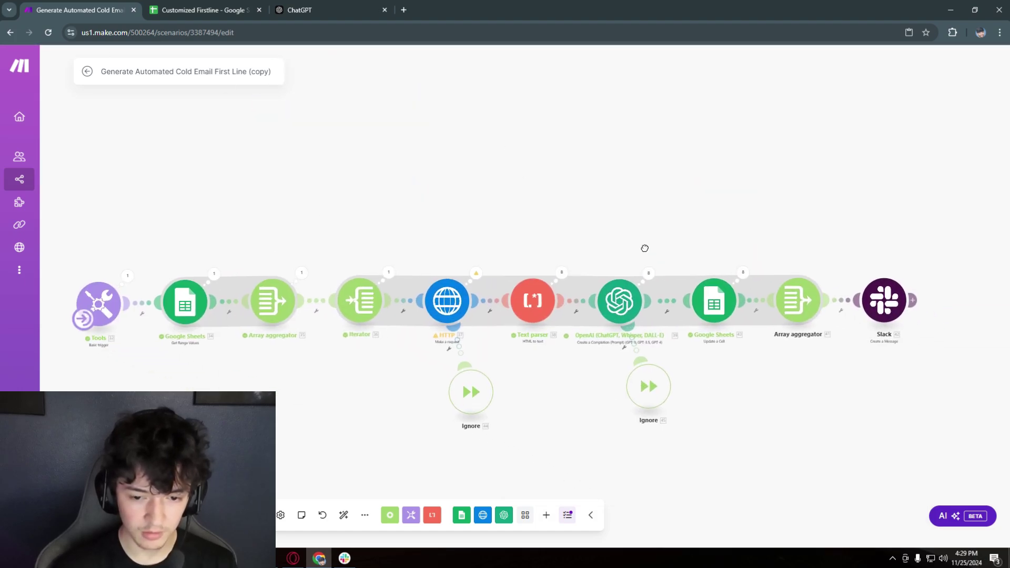